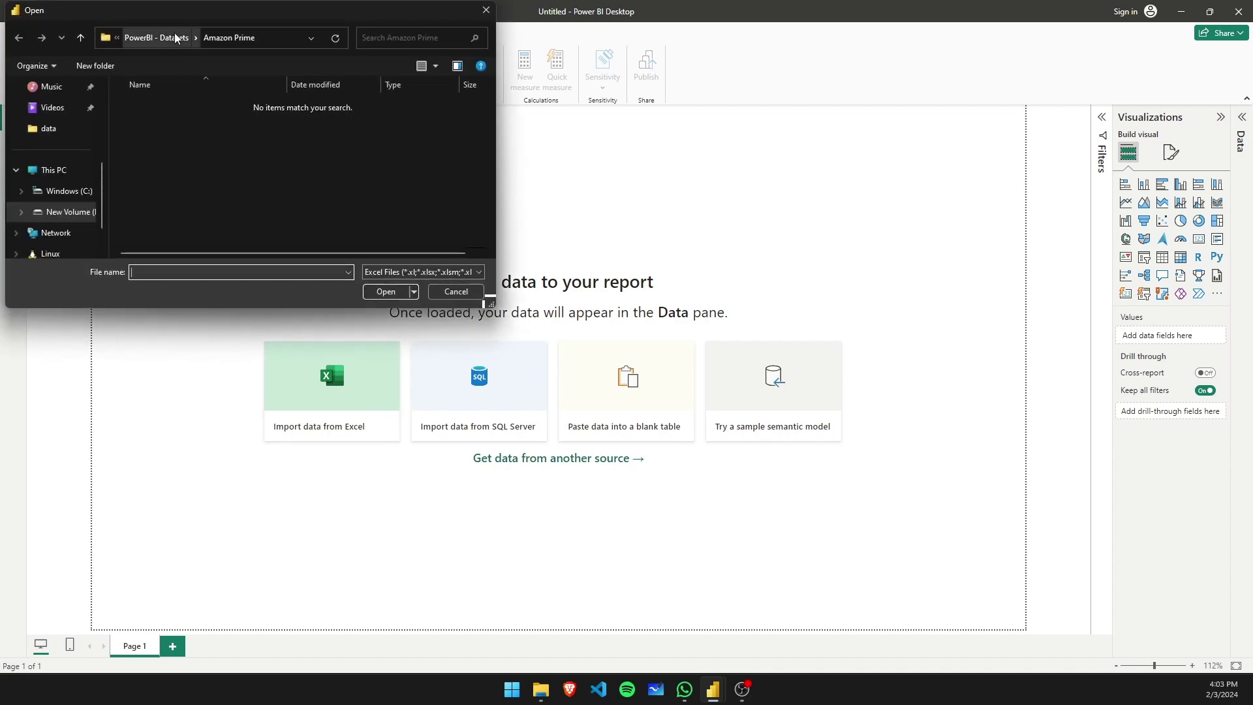
- Show all file types in the Amazon Prime folder and open amazon_prime_titles for import
click(435, 271)
click(433, 297)
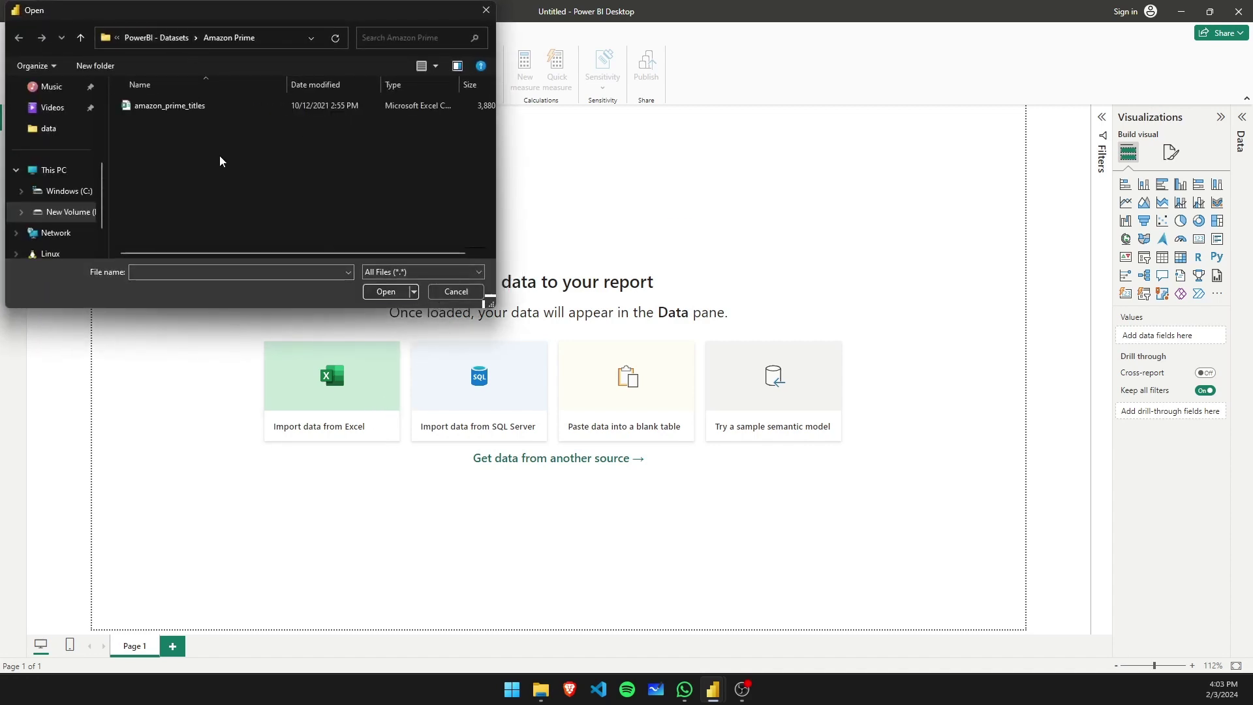
double_click(190, 106)
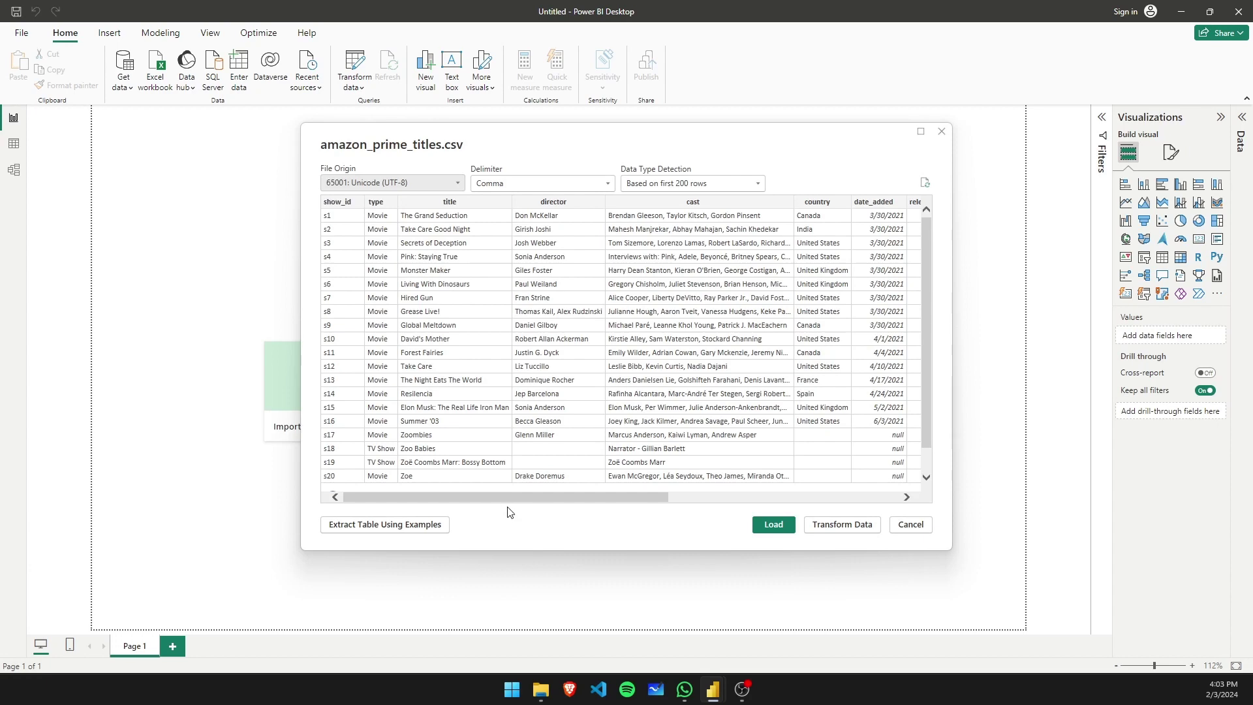
- Review the columns and rows in the amazon_prime_titles.csv preview, and load the data into the report
drag(515, 500, 715, 503)
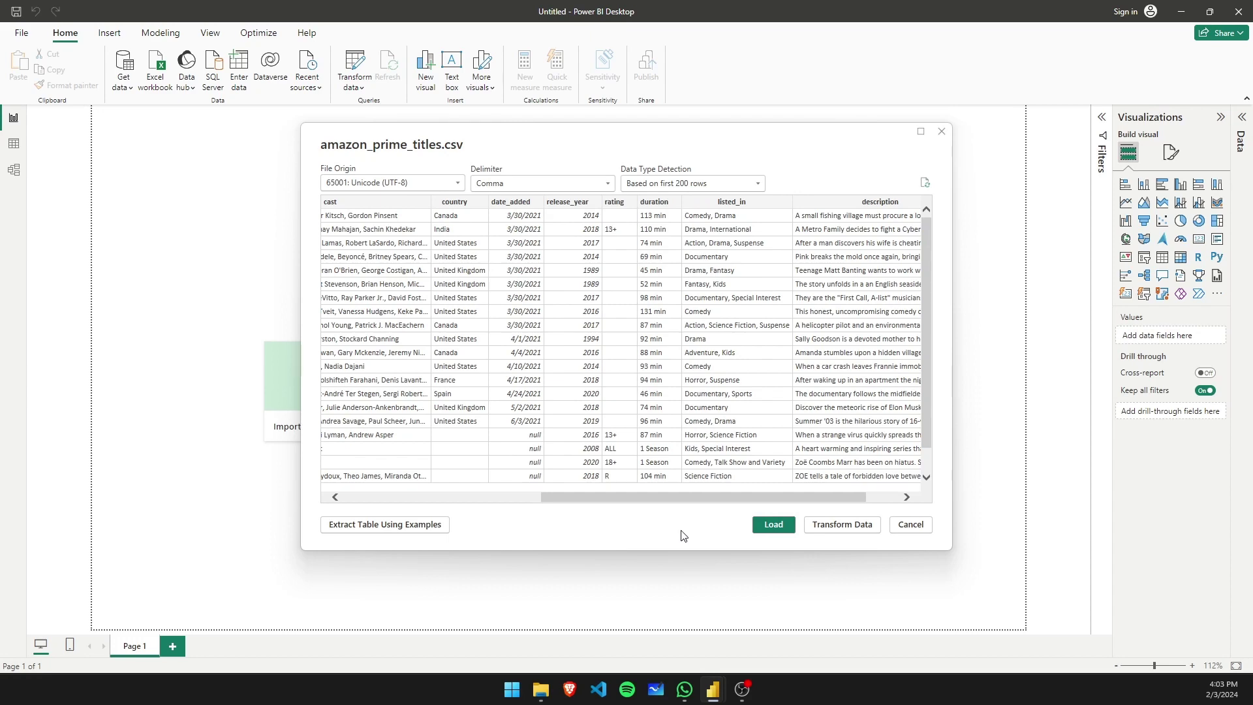
scroll(542, 481, down, 1)
scroll(530, 444, up, 1)
scroll(530, 453, down, 1)
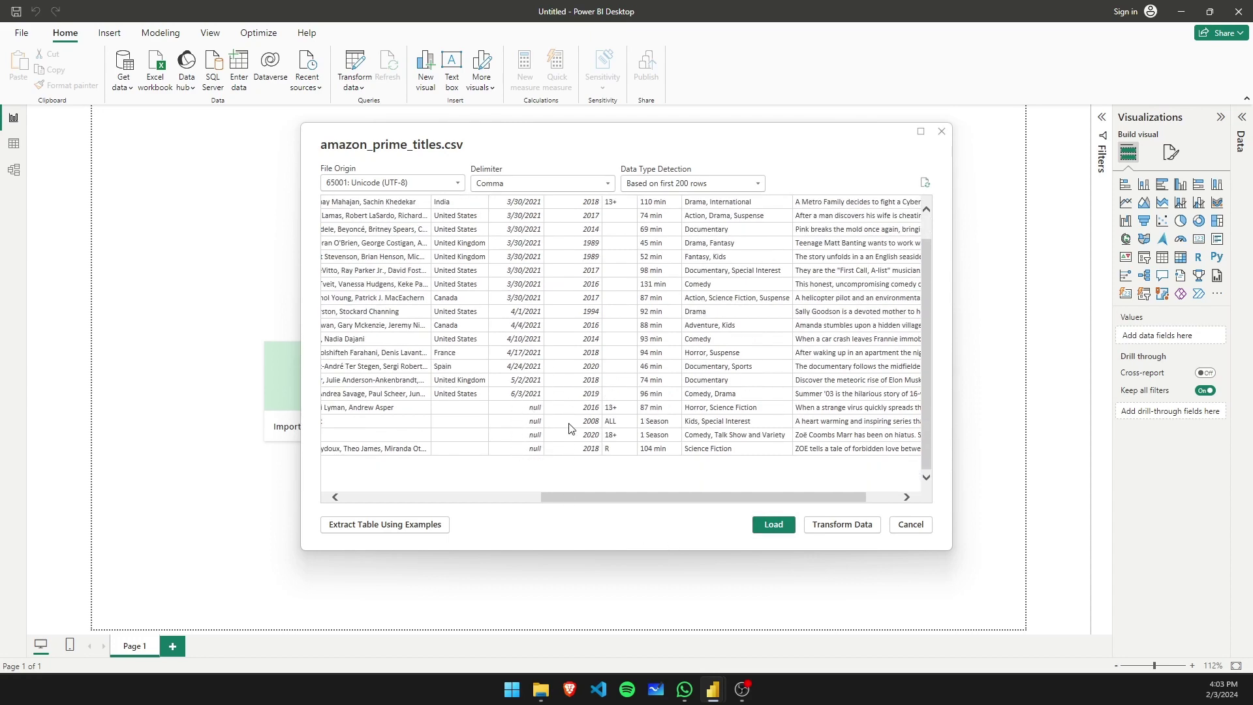
scroll(514, 449, up, 1)
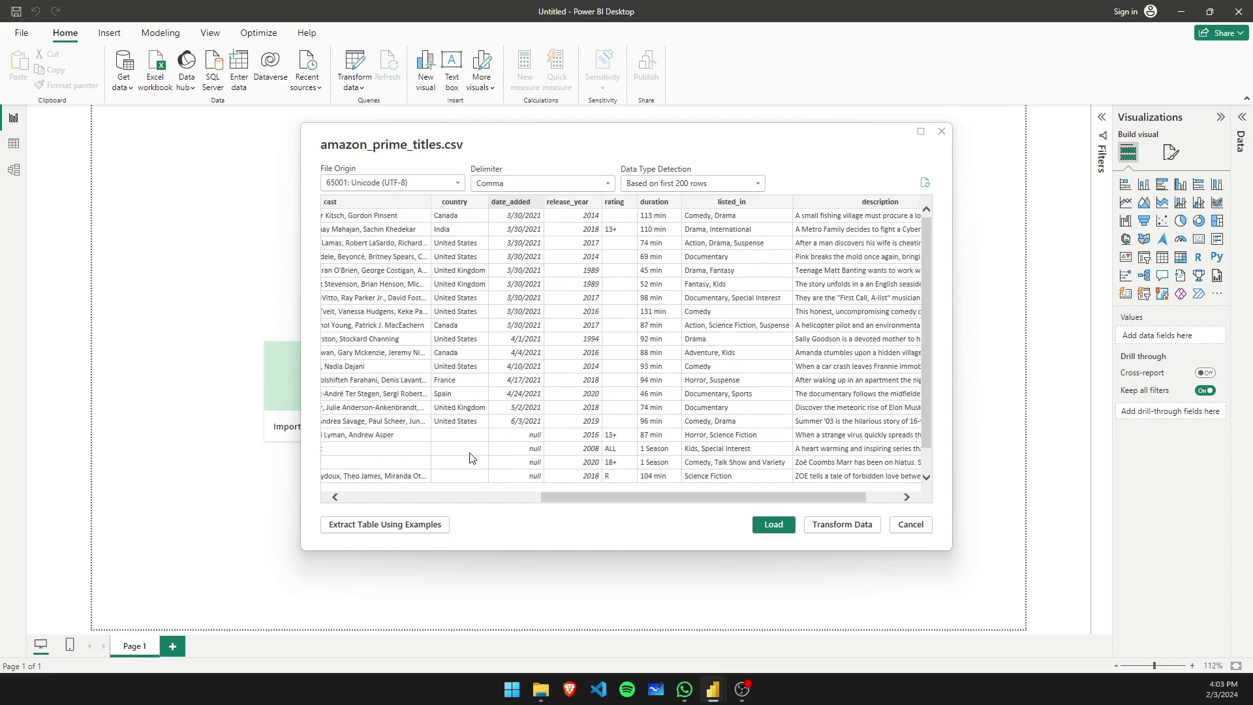
click(774, 526)
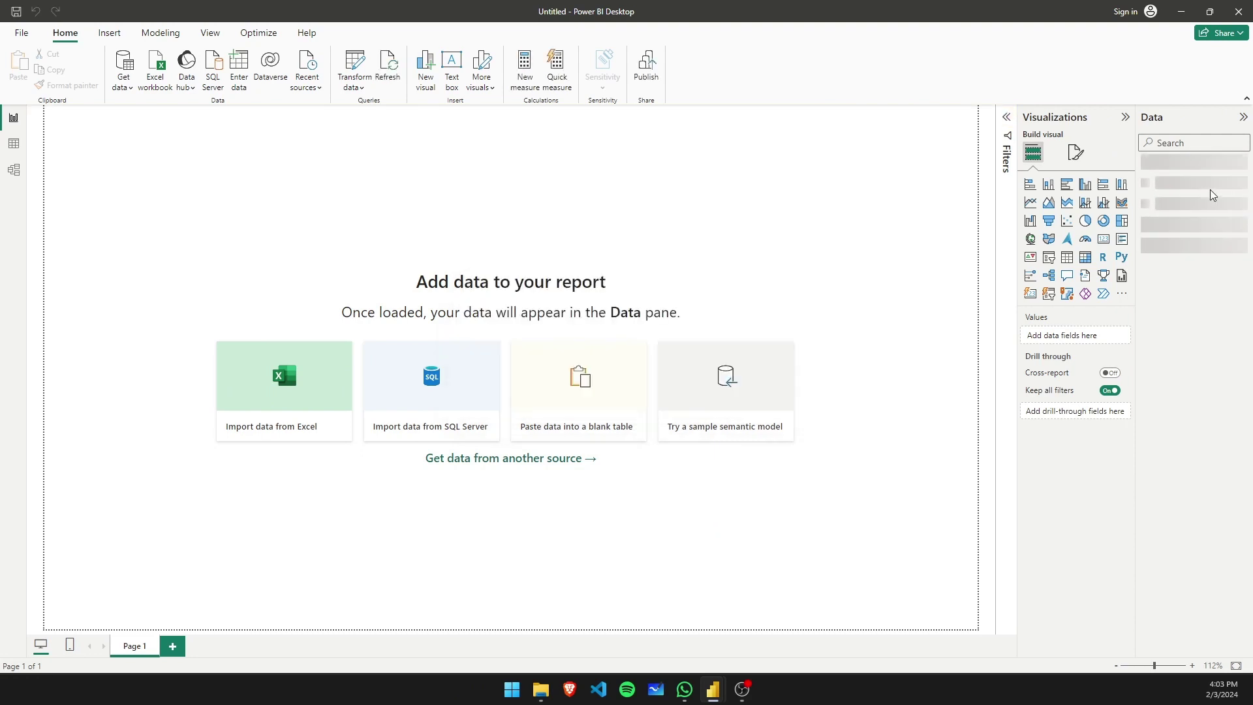
- Expand the loaded table's fields, enlarge its card in the model view to fit every field, and return to the report view
click(1143, 168)
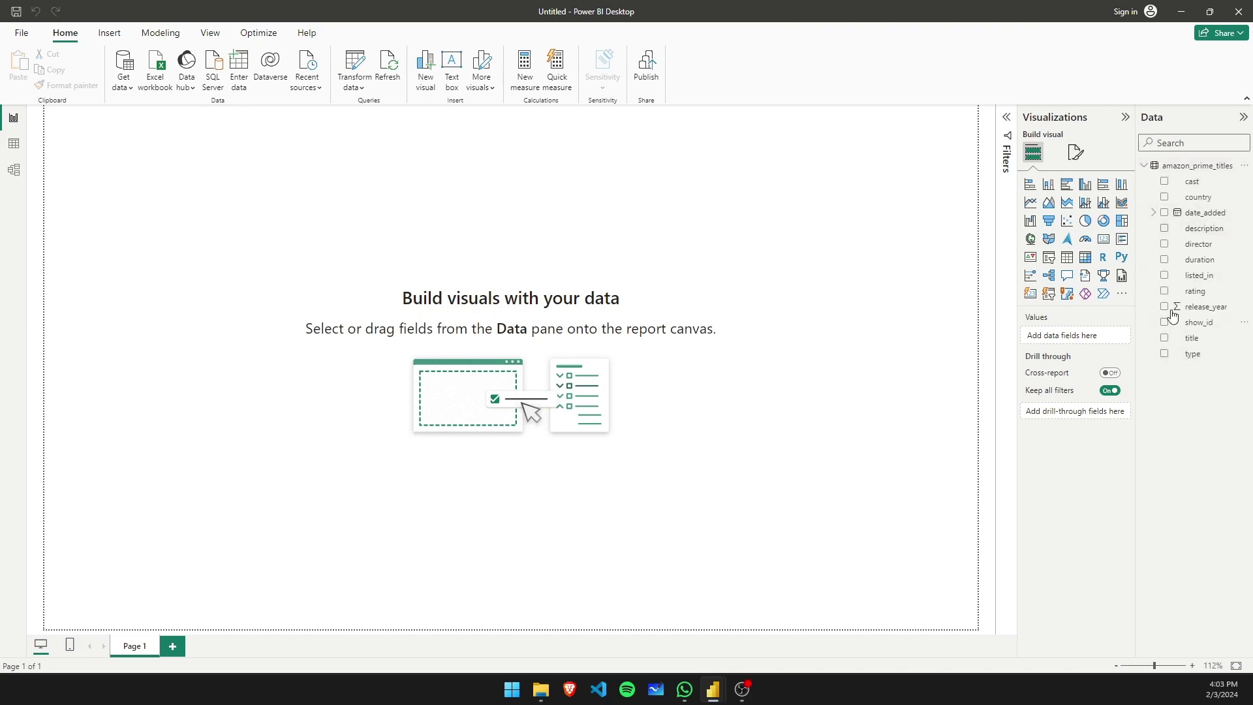
click(12, 165)
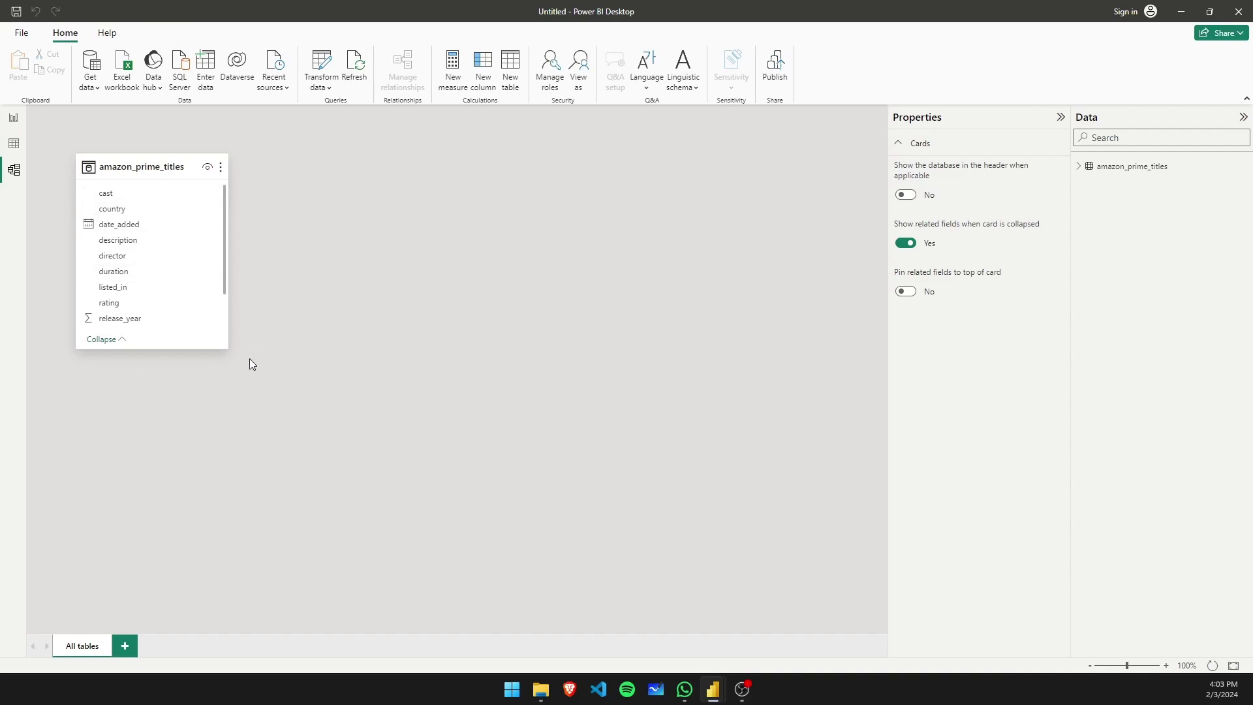
drag(218, 351, 216, 456)
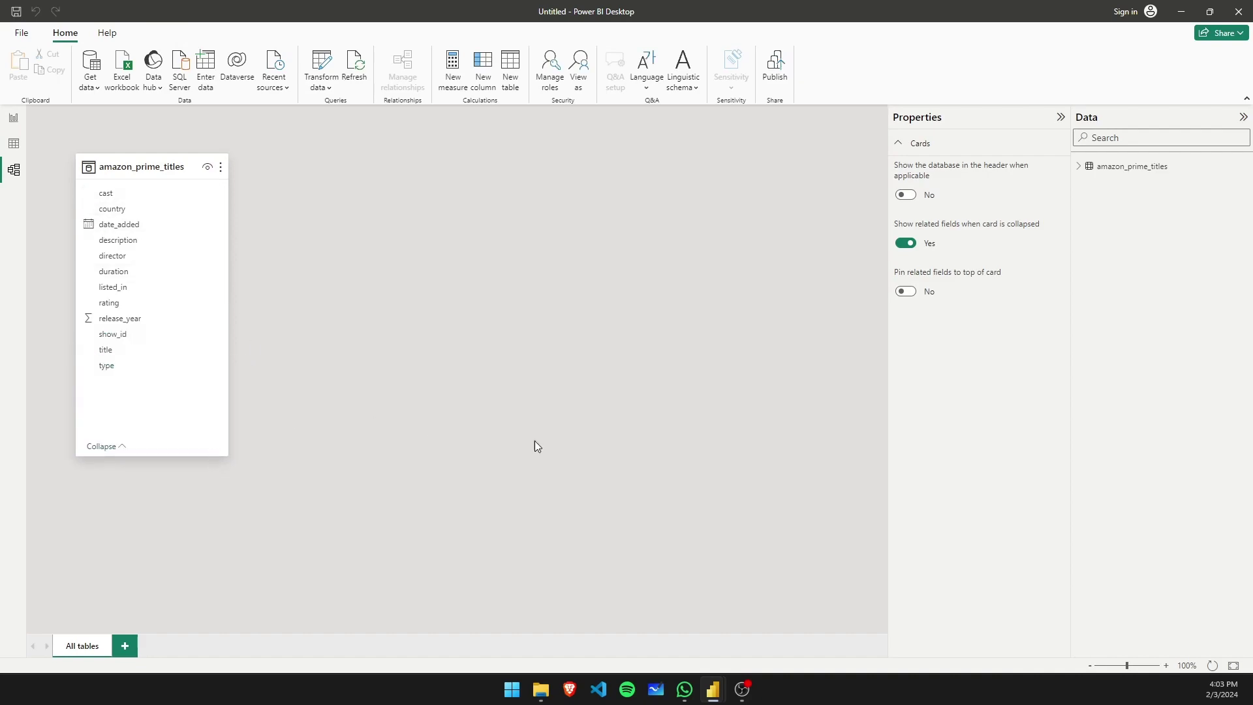
click(14, 119)
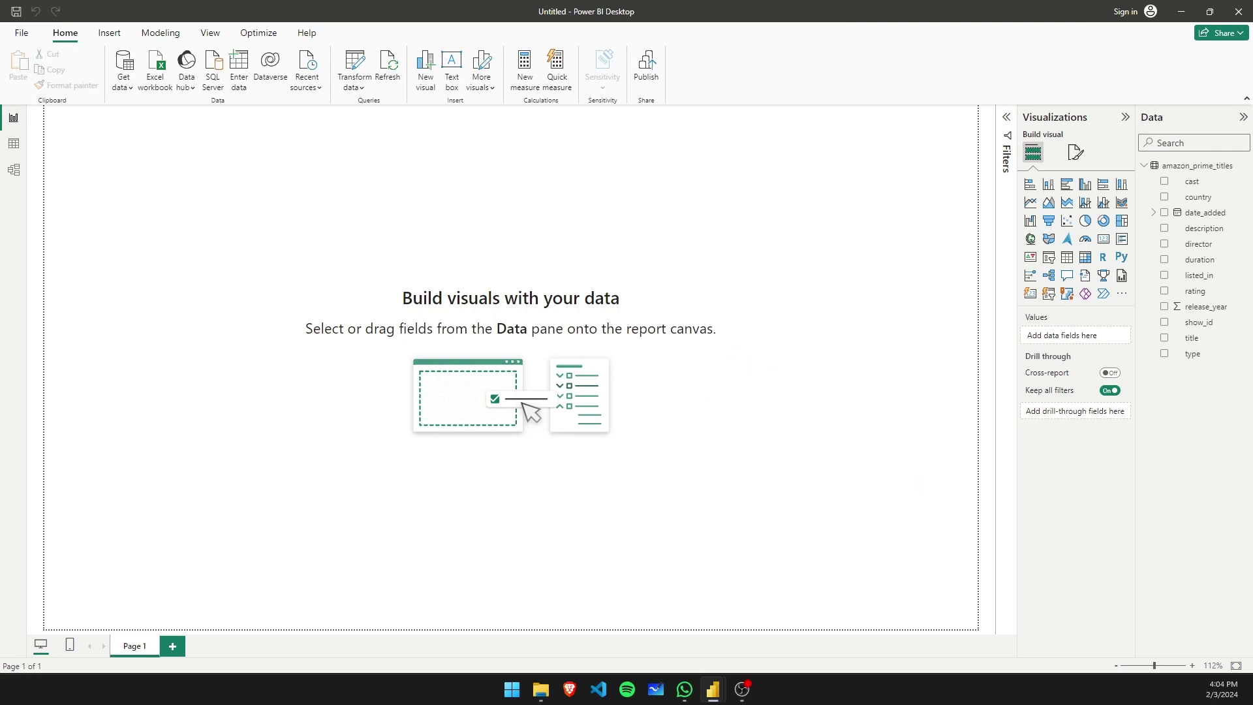
- Add a filled map visual to the report page and move it to the lower-left part of the canvas
click(1050, 239)
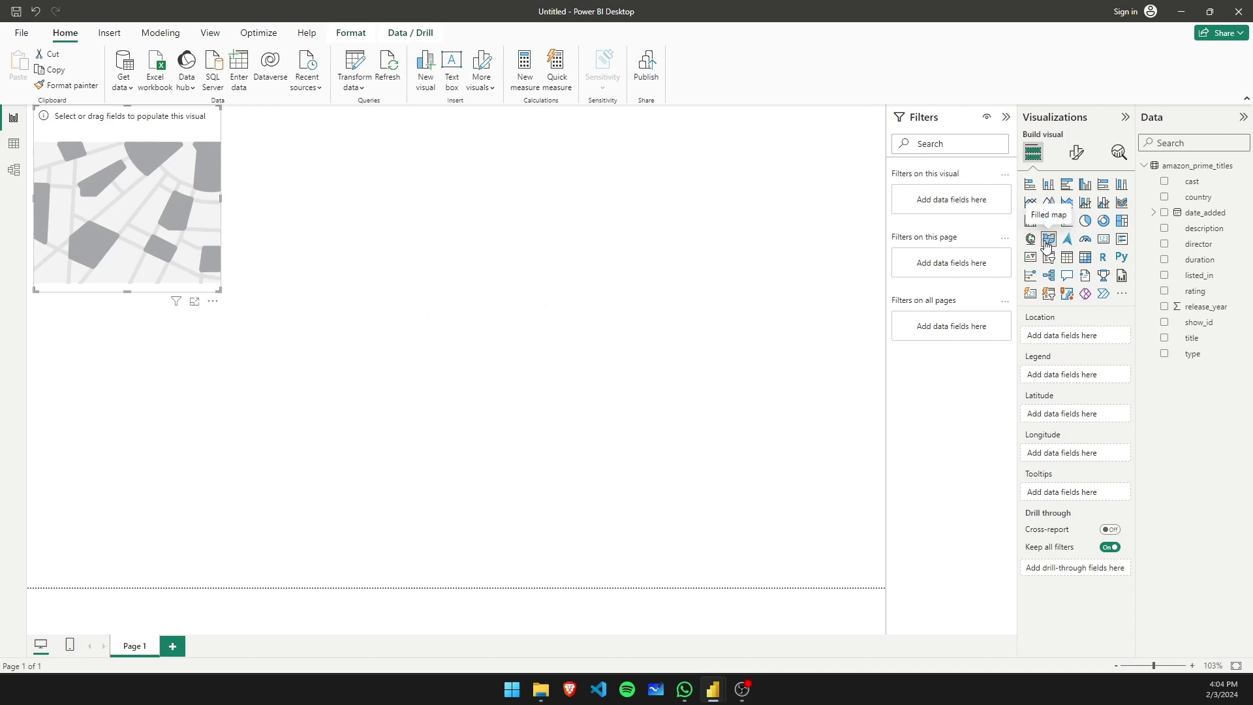
click(1031, 240)
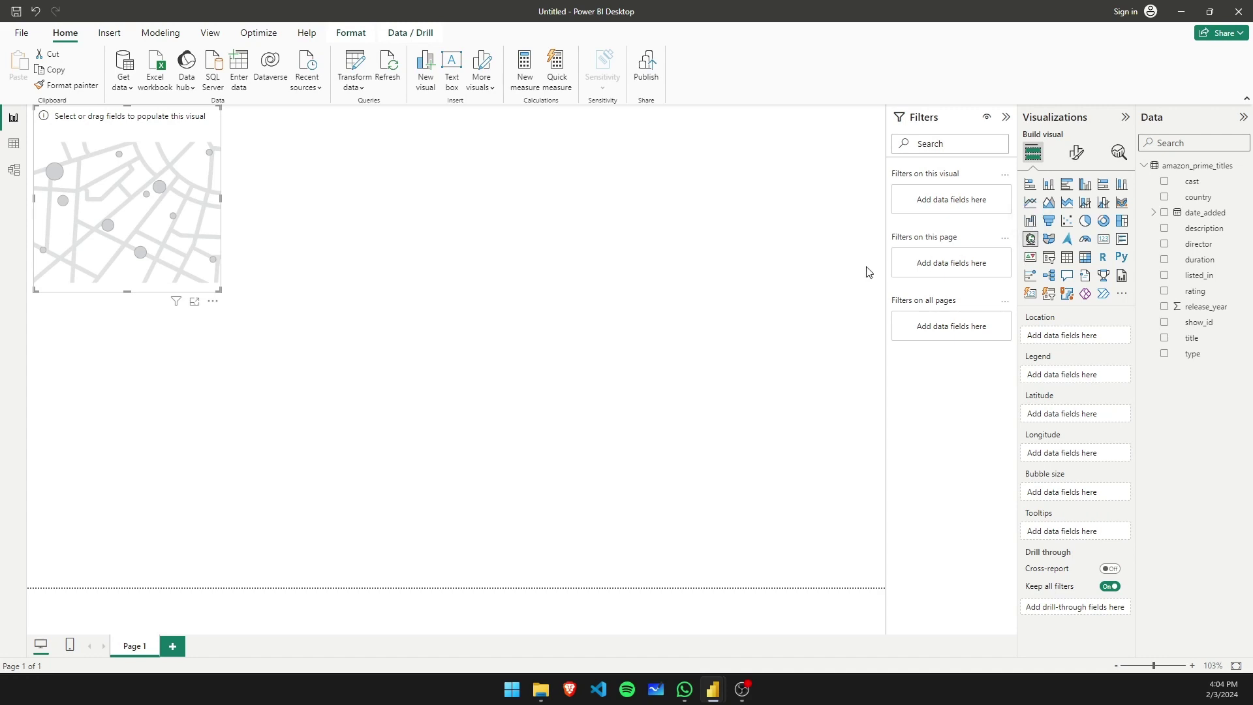
click(1048, 240)
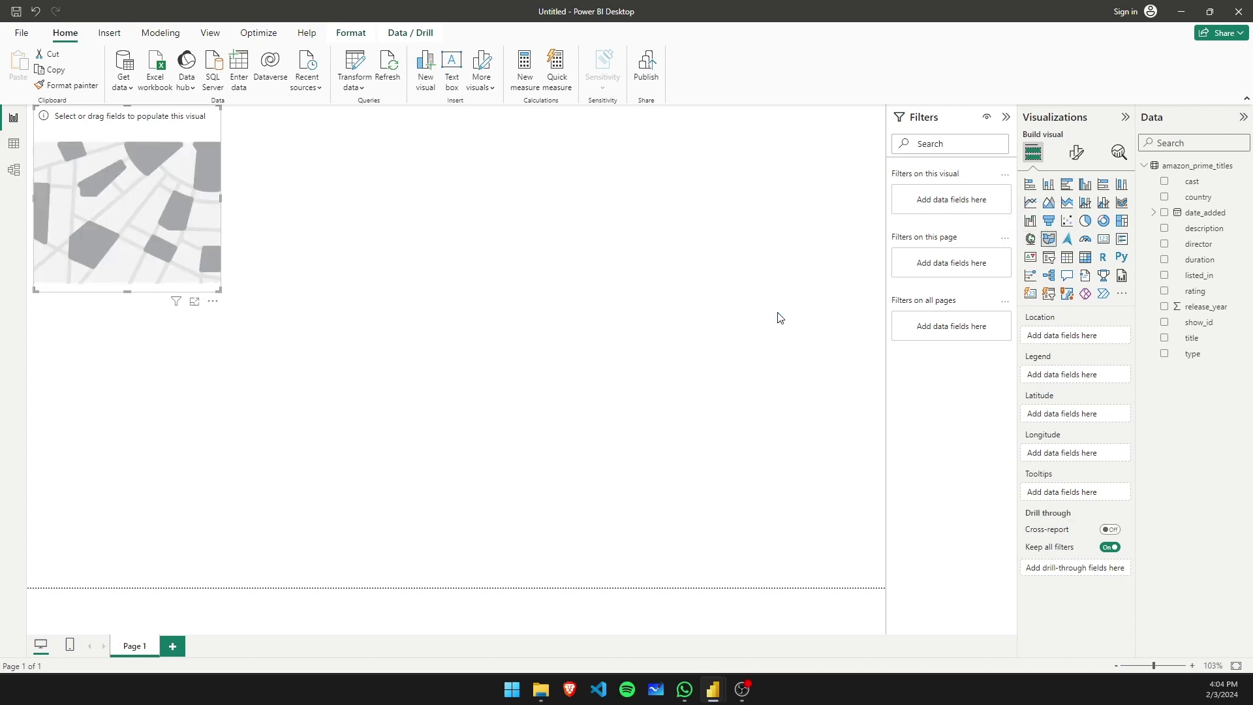
drag(122, 213, 301, 414)
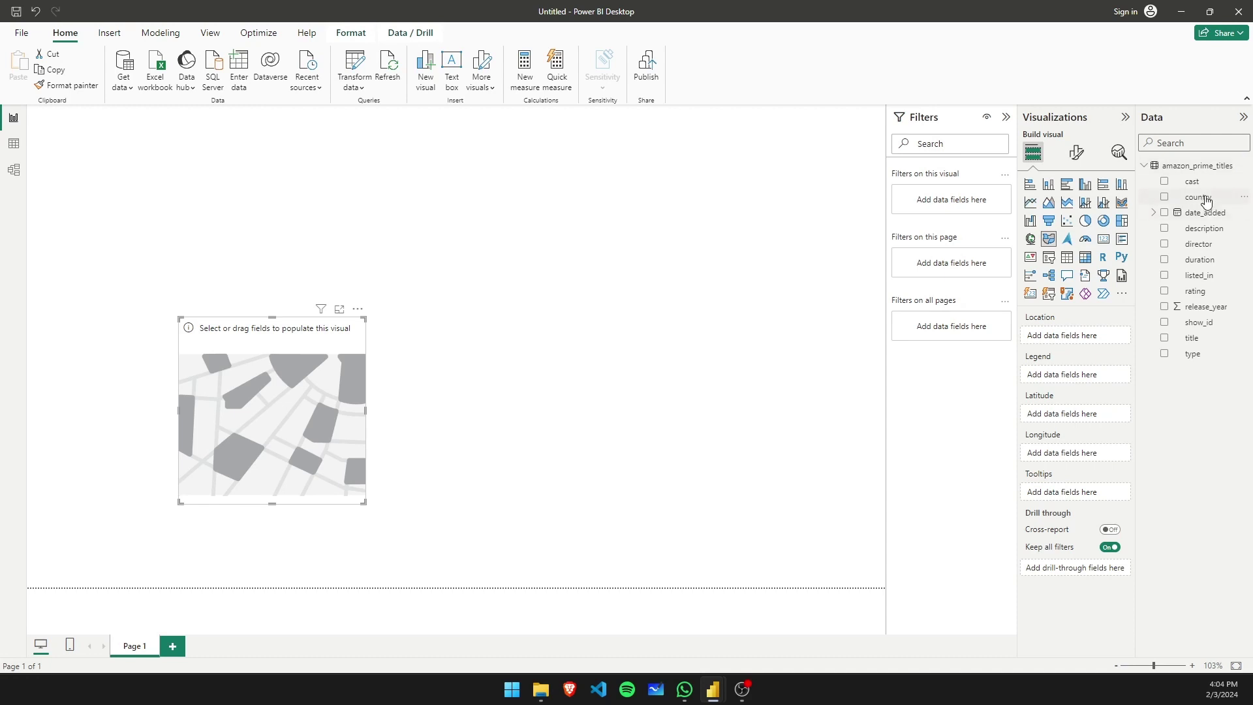
- Assign country to the map's Location and show_id to its Tooltips, and enlarge the map to show the whole world
drag(1206, 201, 1103, 338)
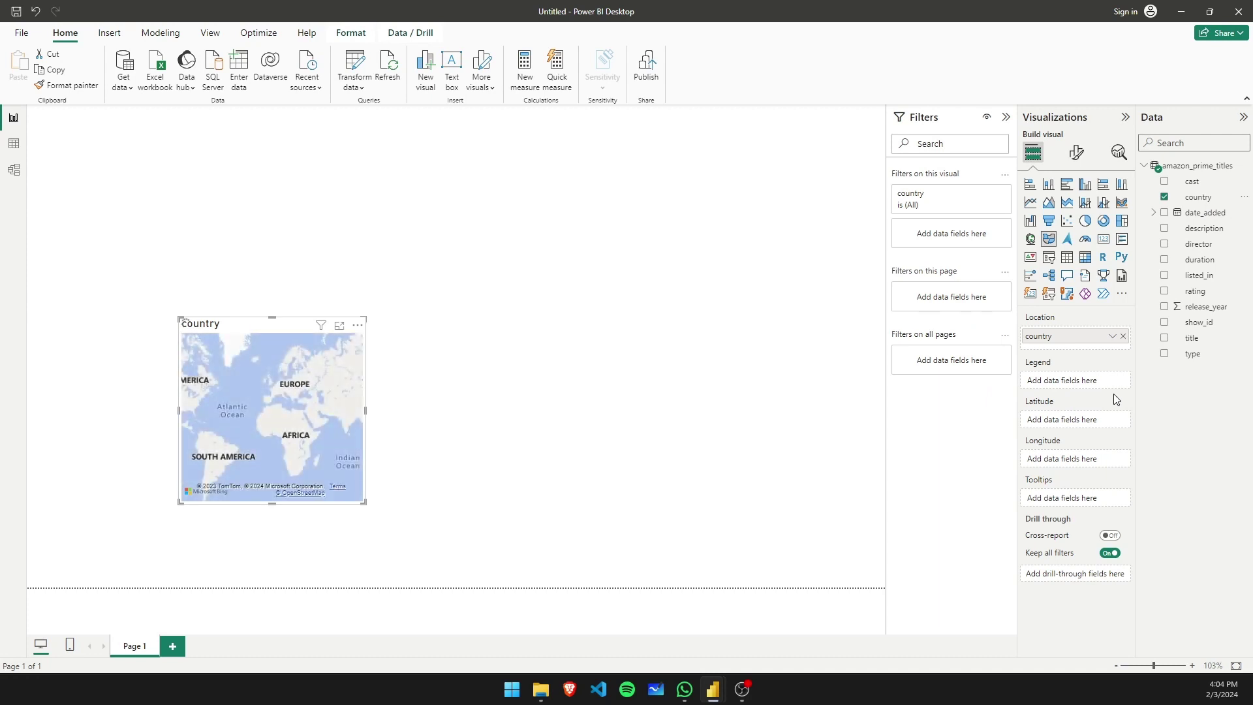
drag(1205, 324, 1087, 499)
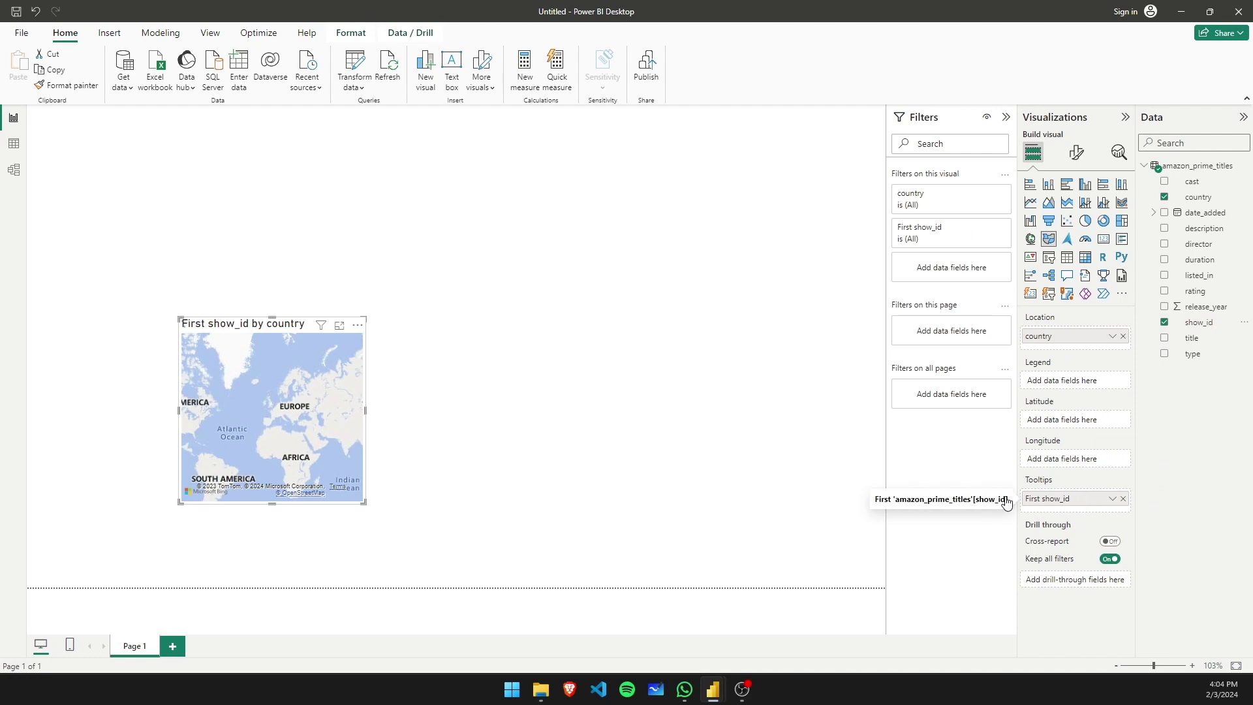
drag(363, 502, 500, 530)
key(Escape)
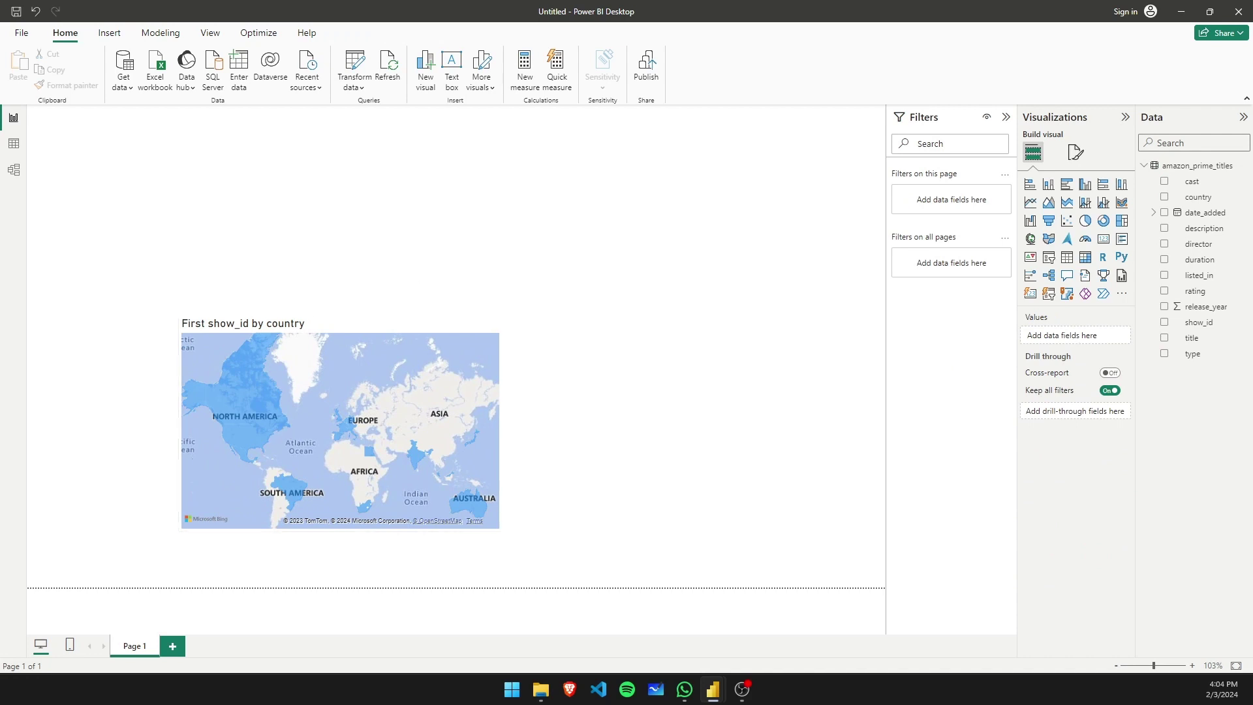
- Change the map visual's title text to "Total Shows by Country"
click(374, 386)
click(1075, 150)
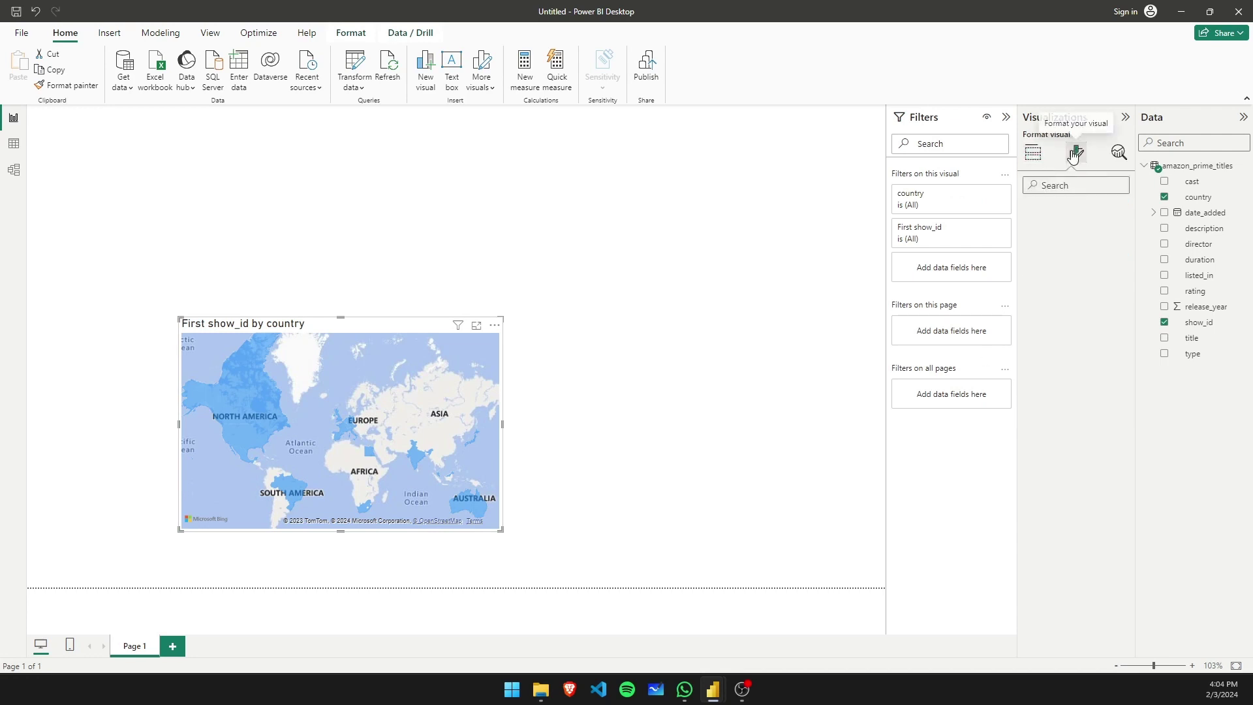
click(1075, 210)
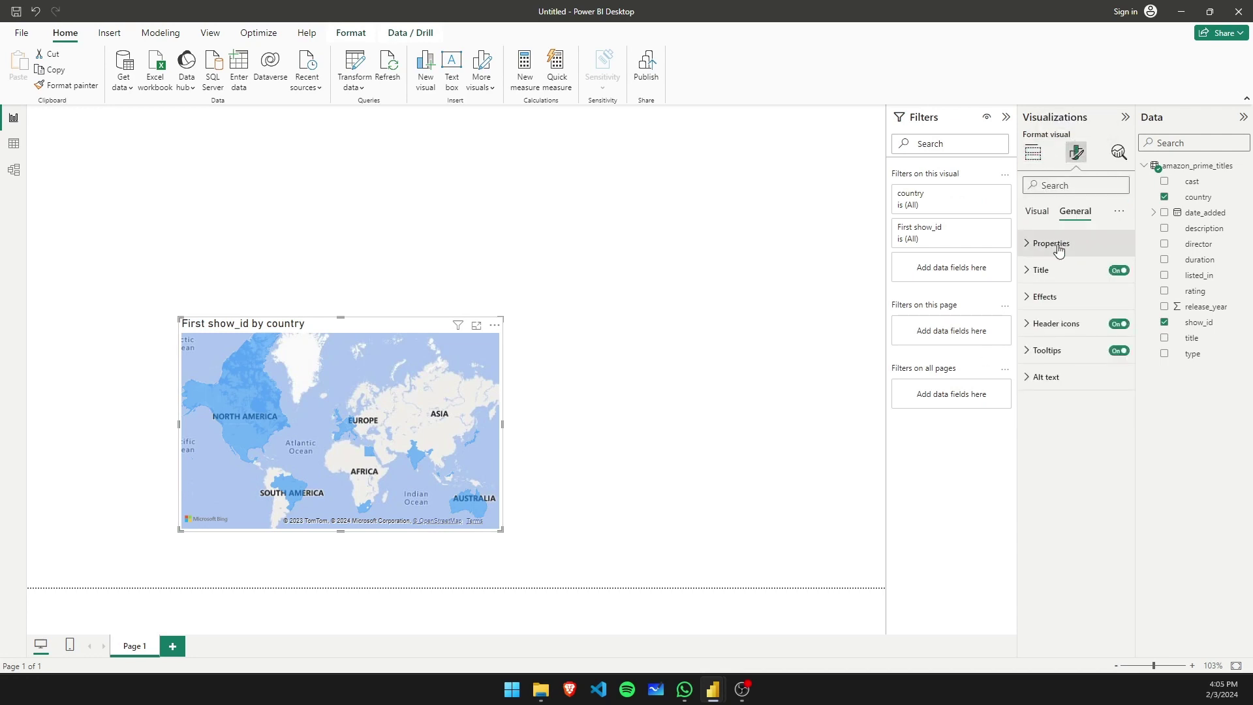
click(1041, 270)
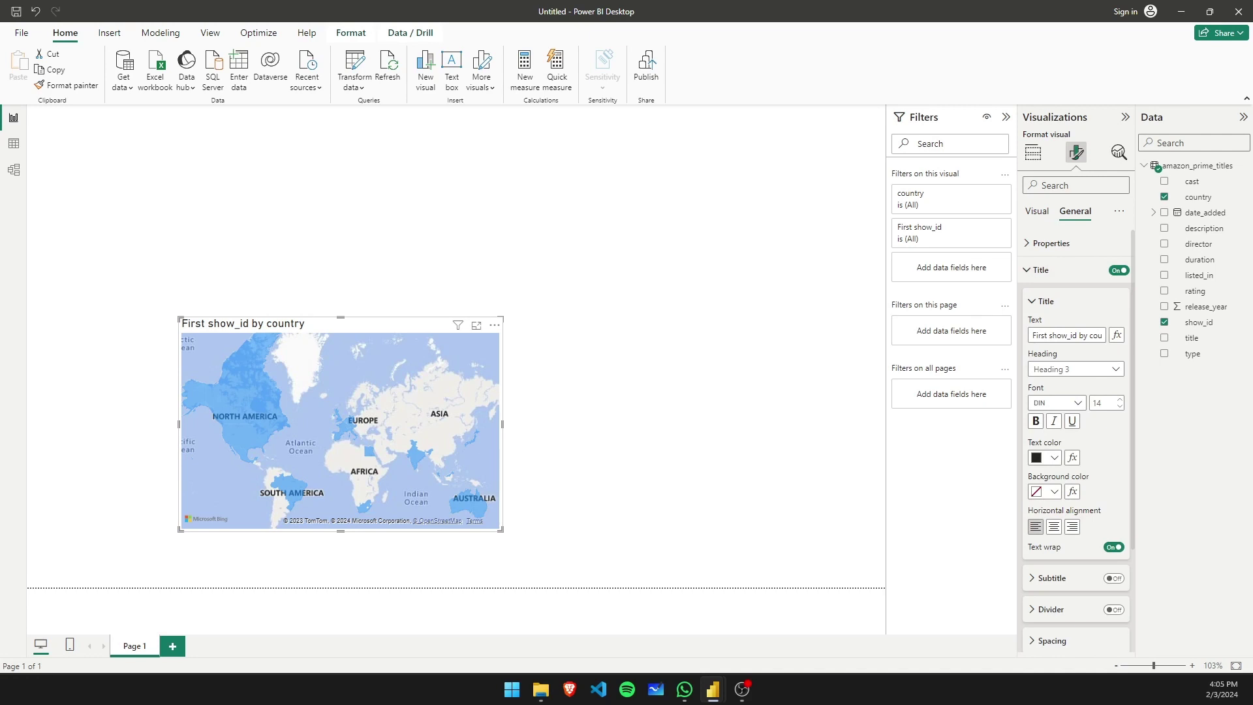
triple_click(1087, 335)
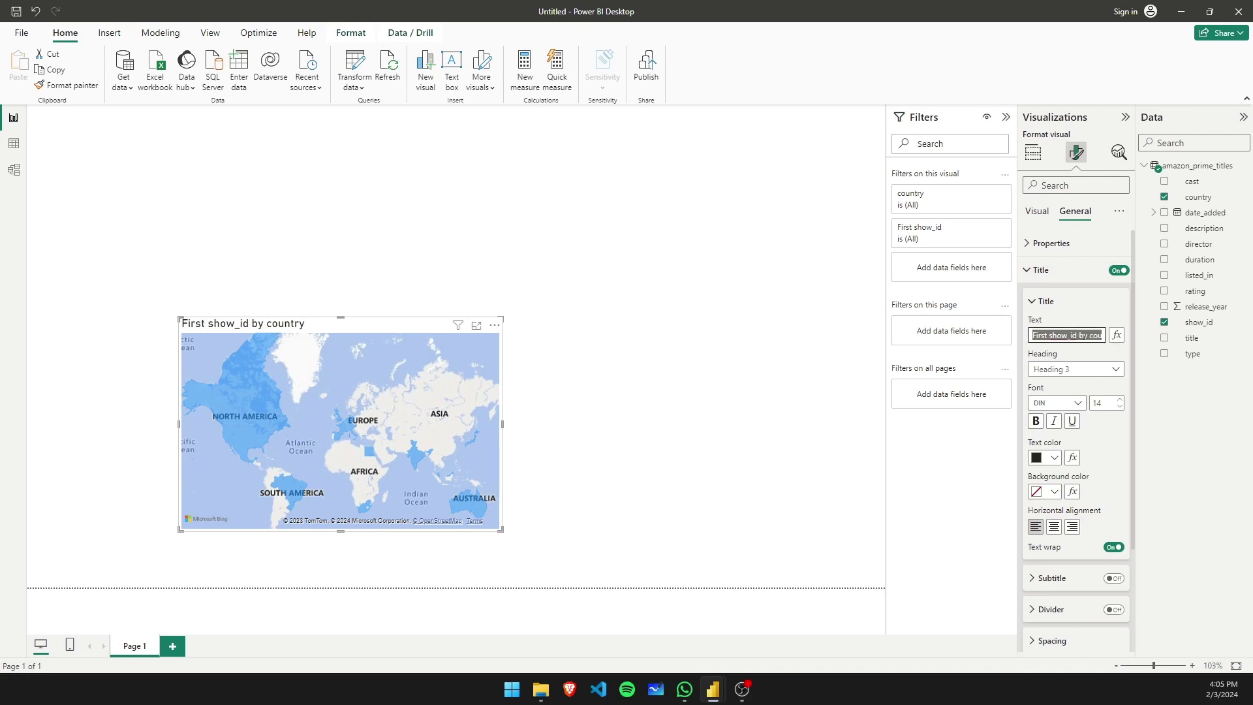
text(Total Shows)
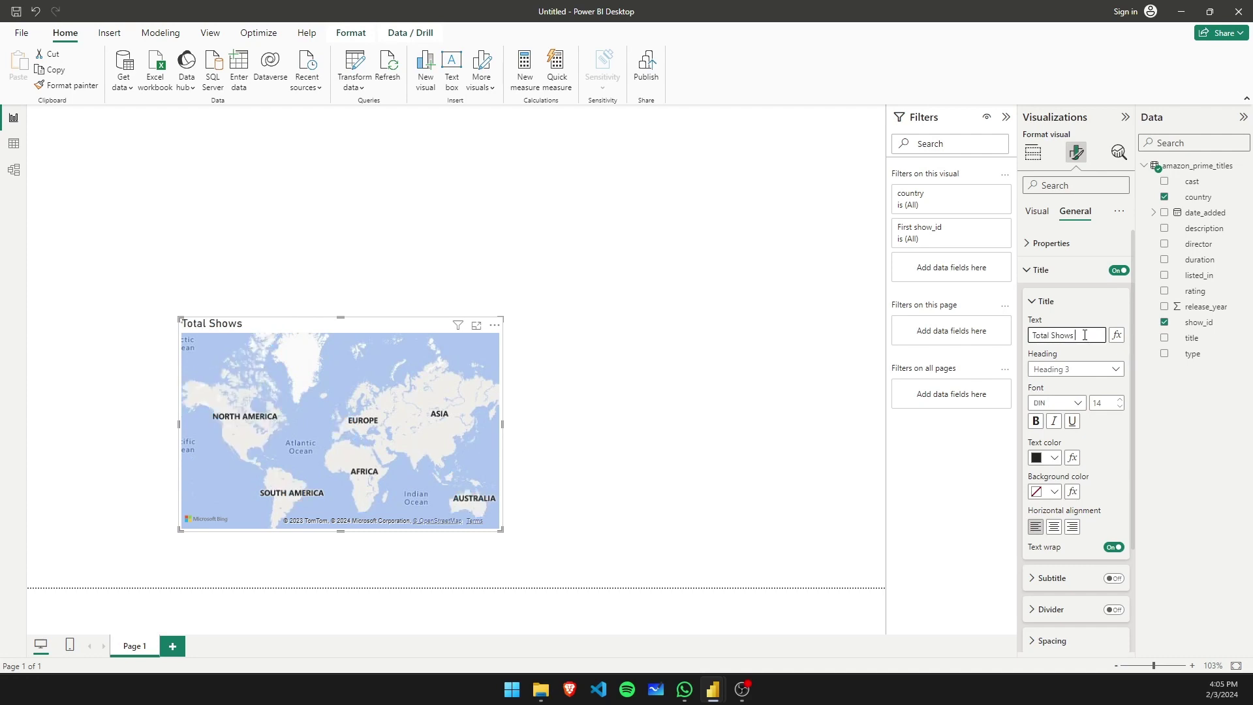
text( by C)
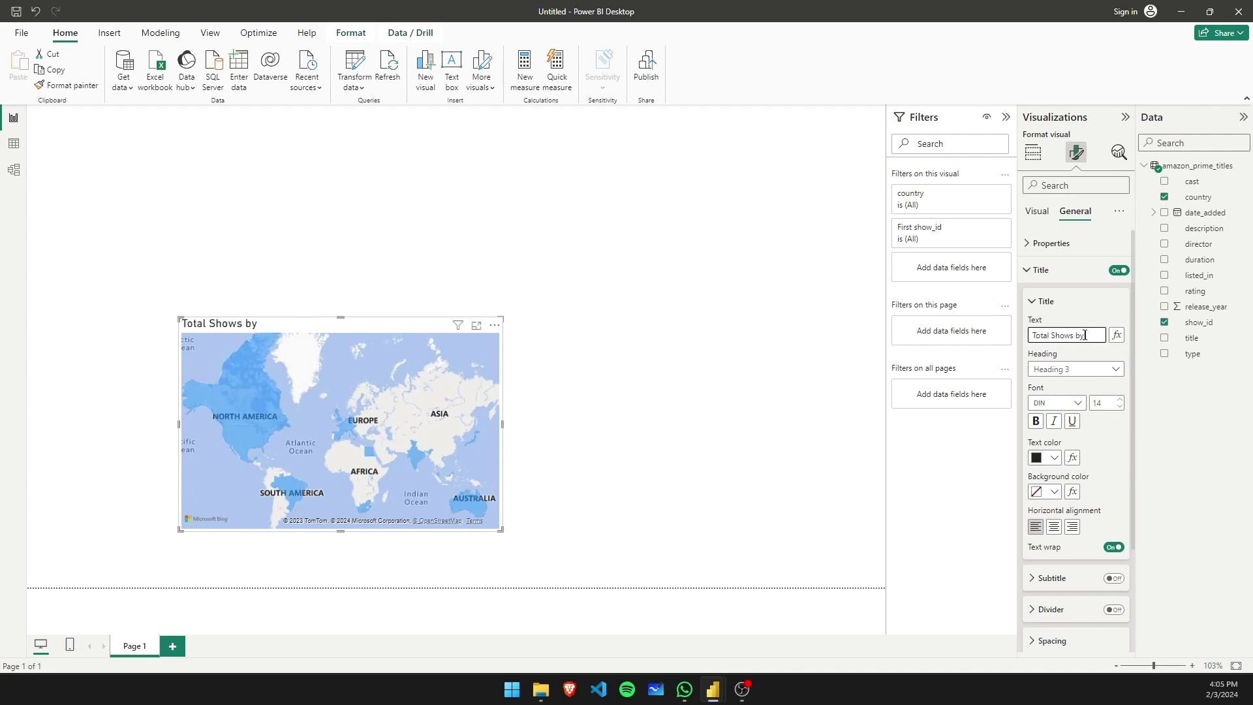
text(ountry)
click(740, 391)
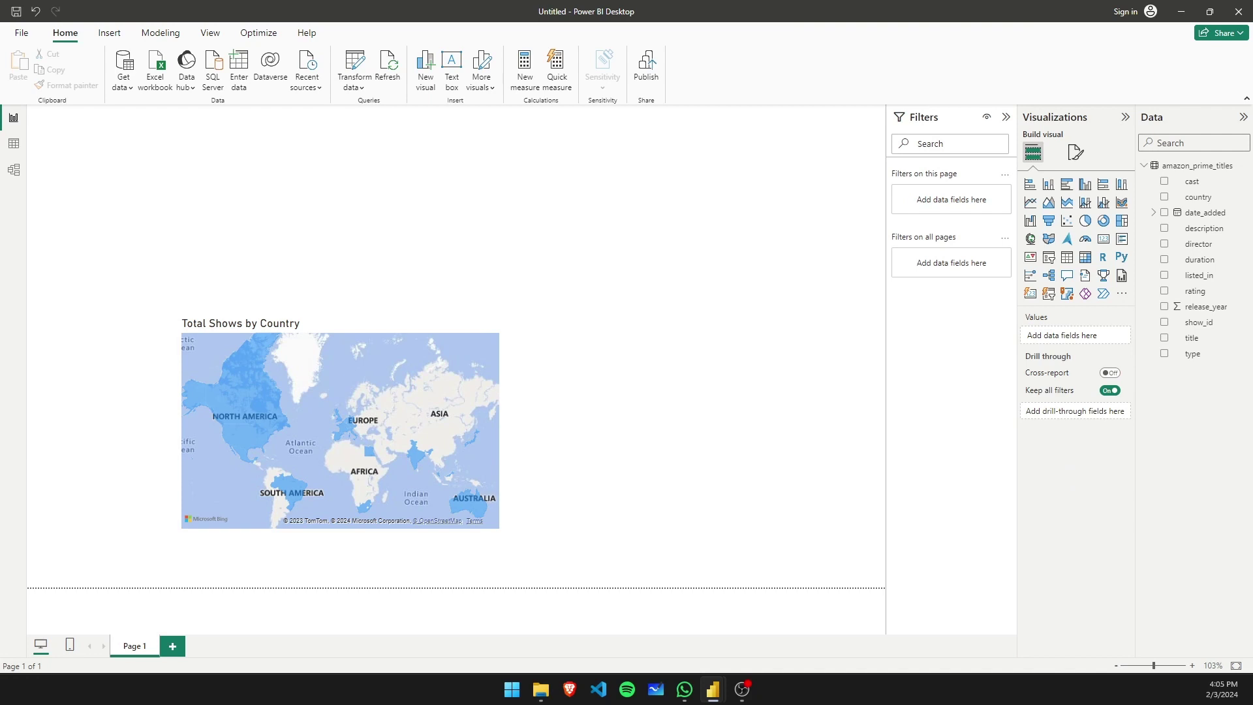
- Set the map visual's background color to a dark blue theme shade after trying black
click(378, 344)
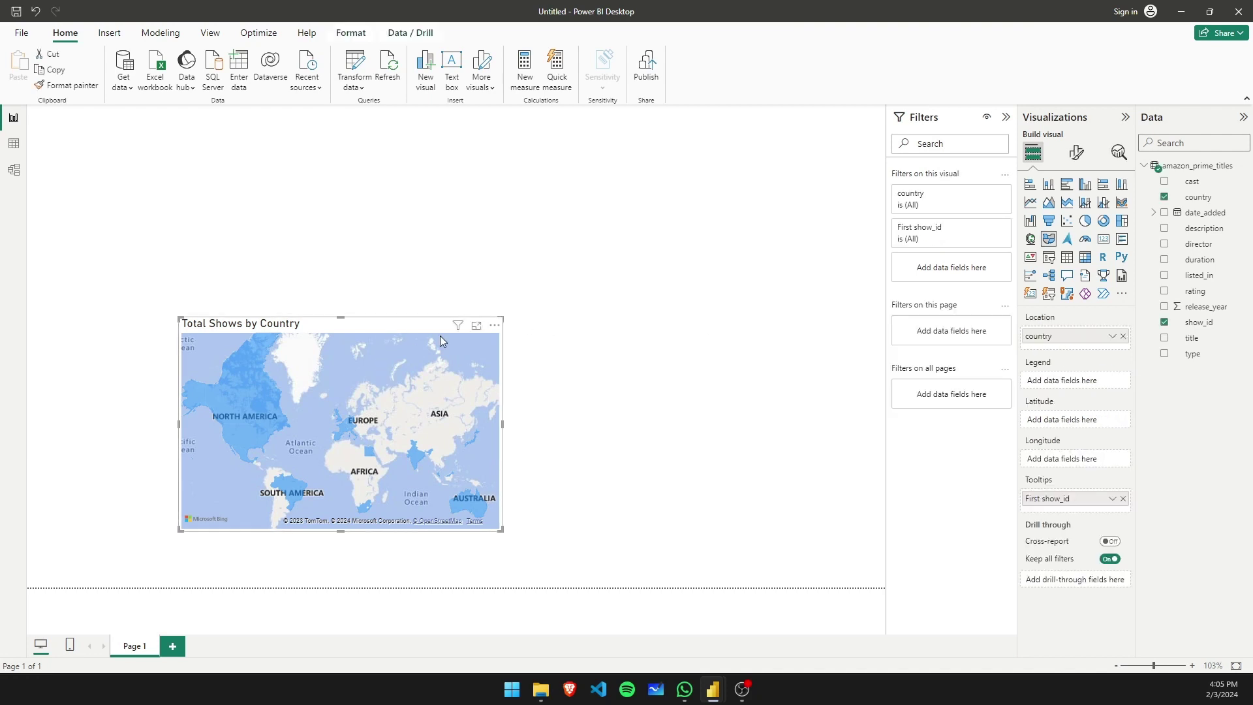
click(1076, 153)
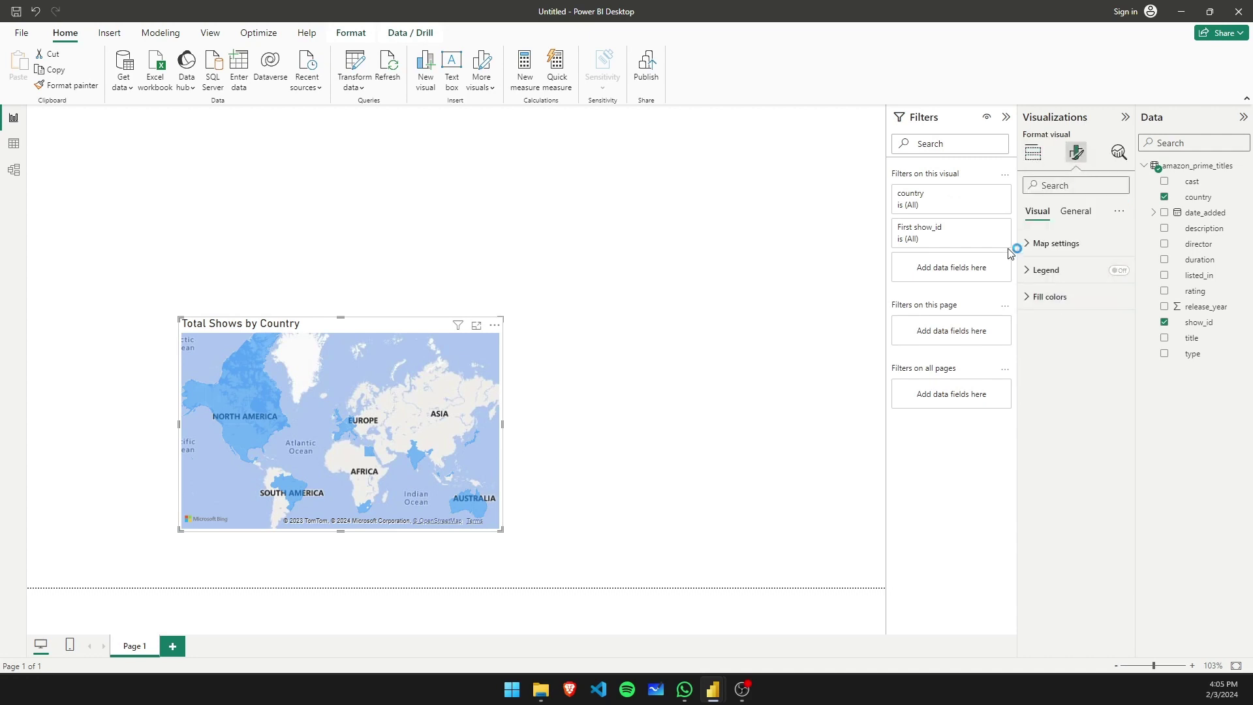
click(1075, 211)
click(1038, 297)
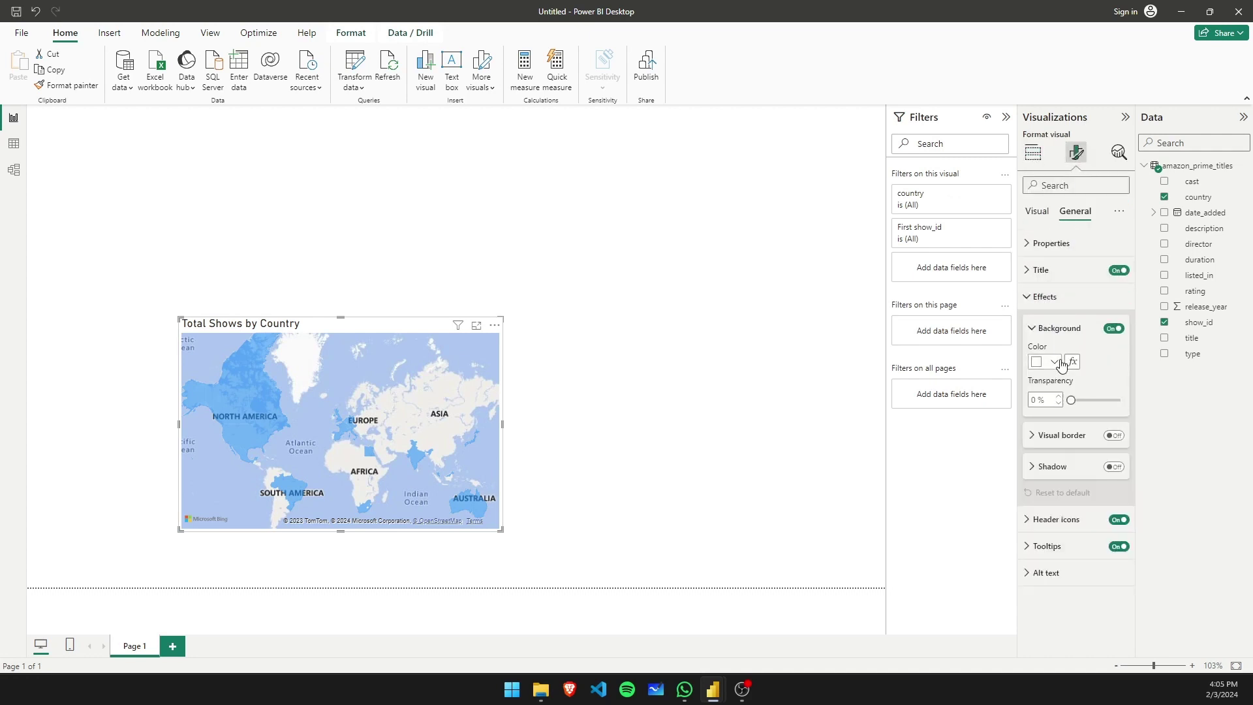
click(1053, 362)
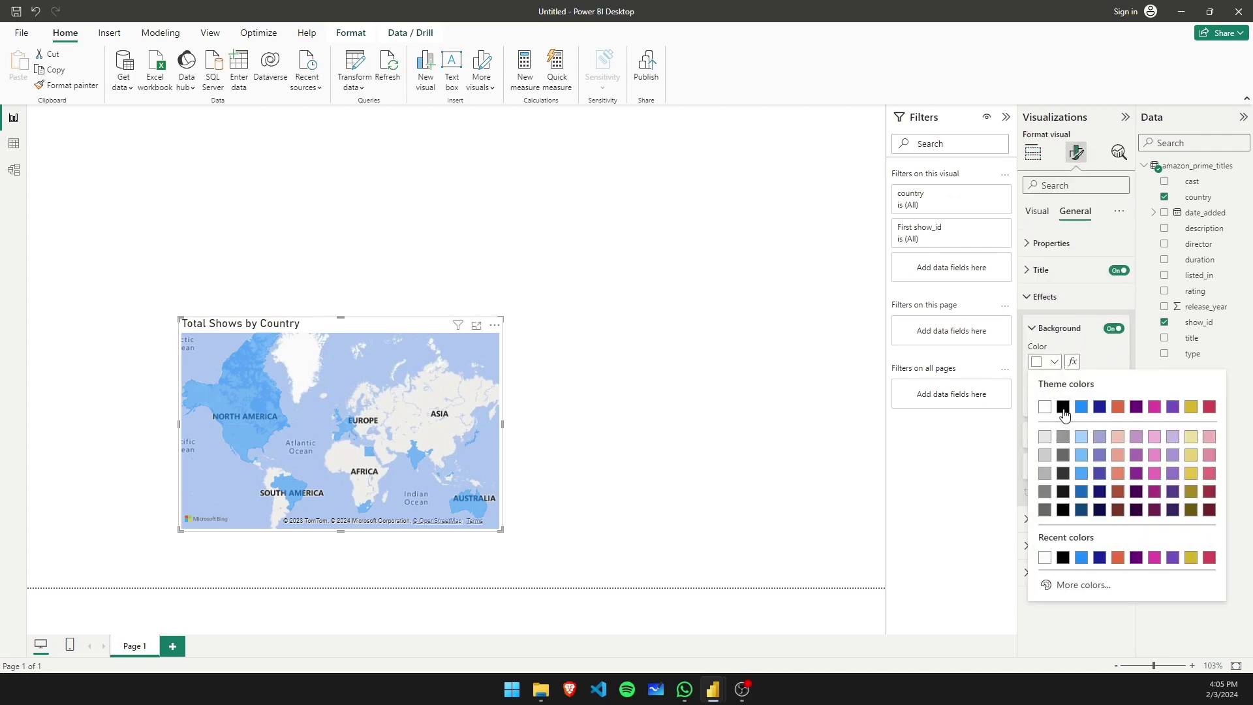
click(1063, 407)
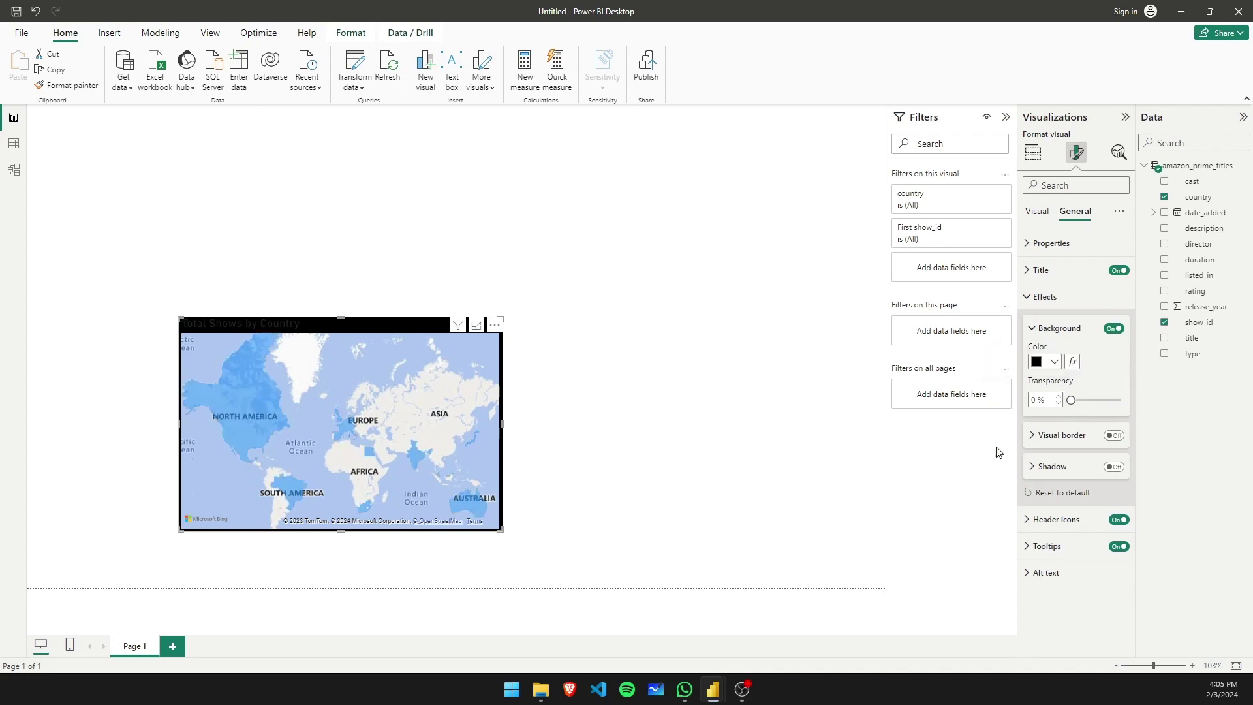
click(1054, 363)
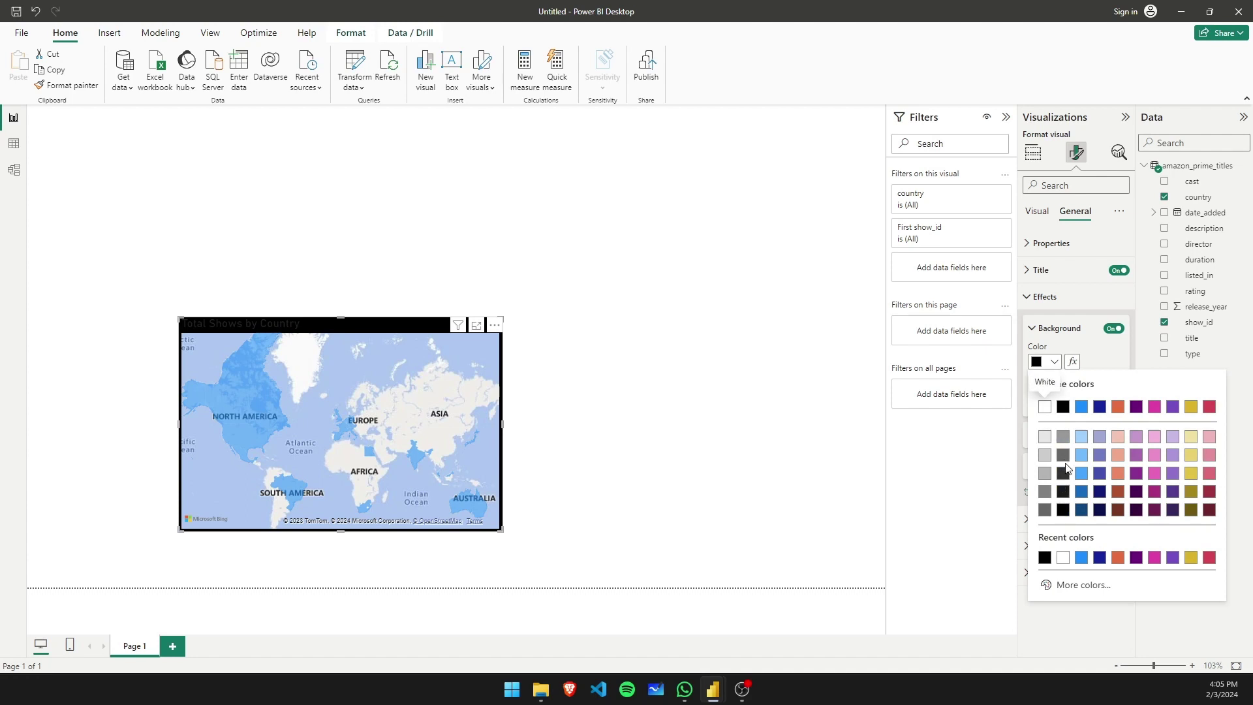
click(1086, 491)
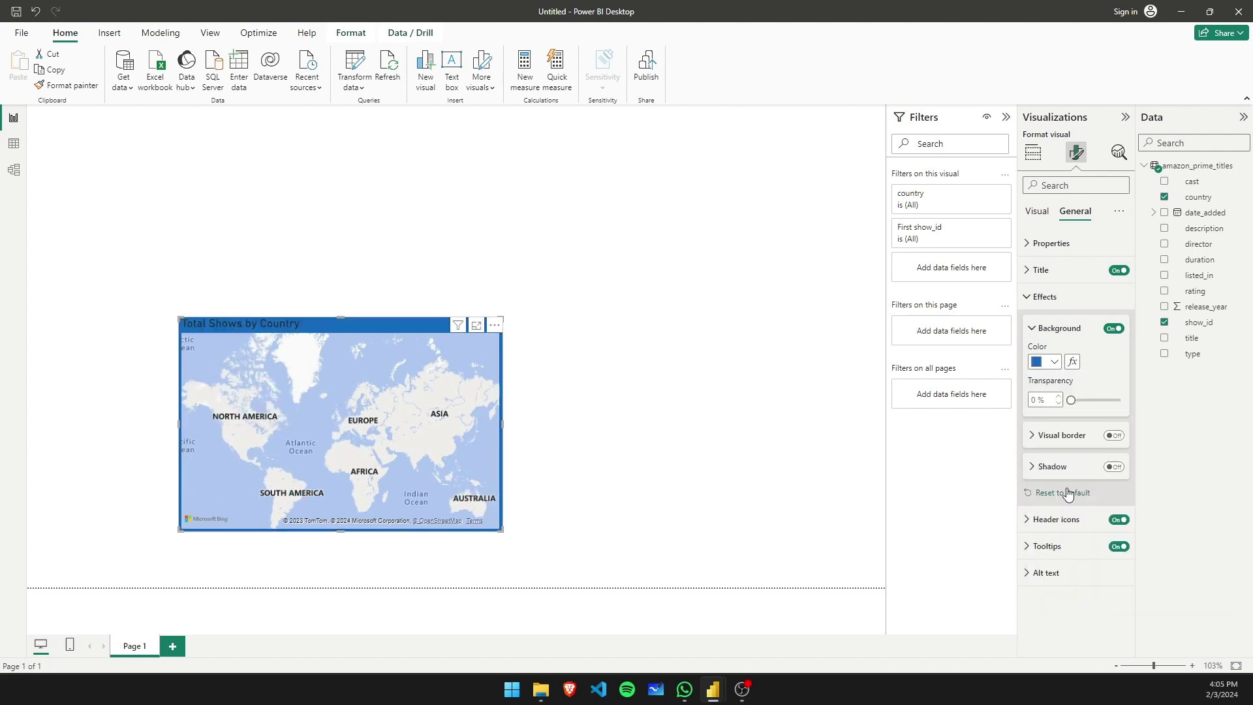
click(783, 456)
- Set the text color of the map's title to white
click(361, 327)
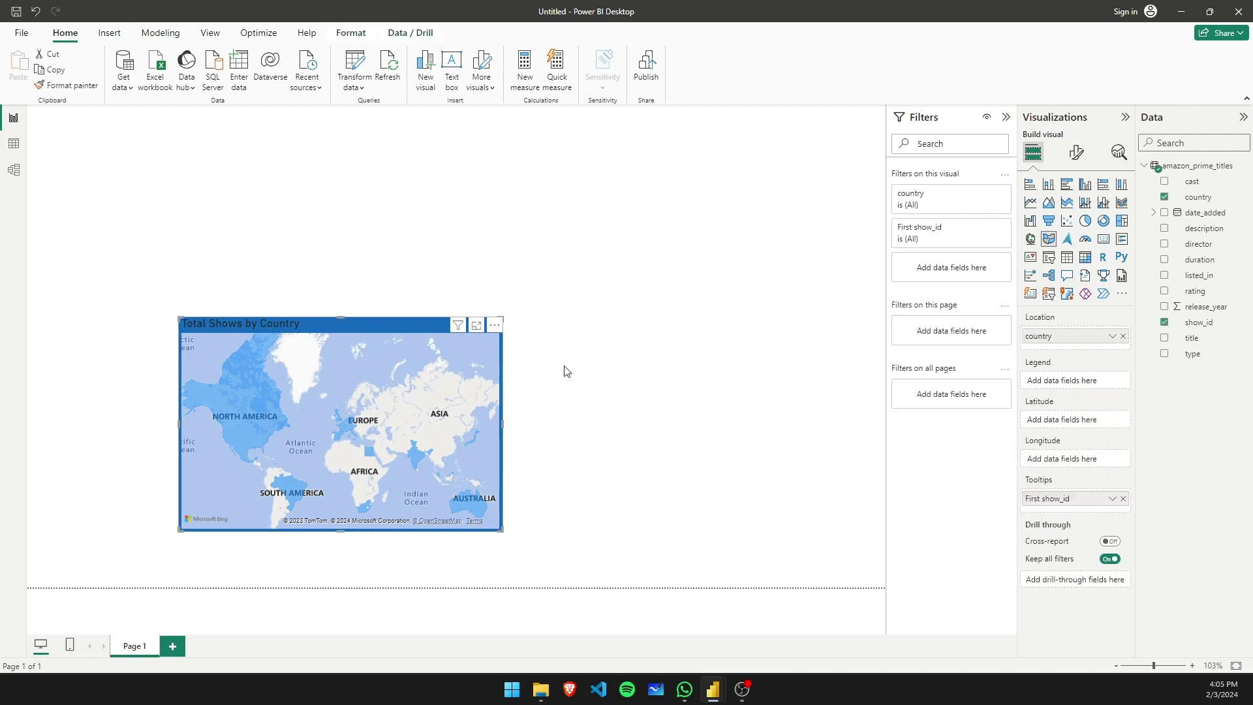
click(1076, 153)
click(1076, 214)
click(1040, 270)
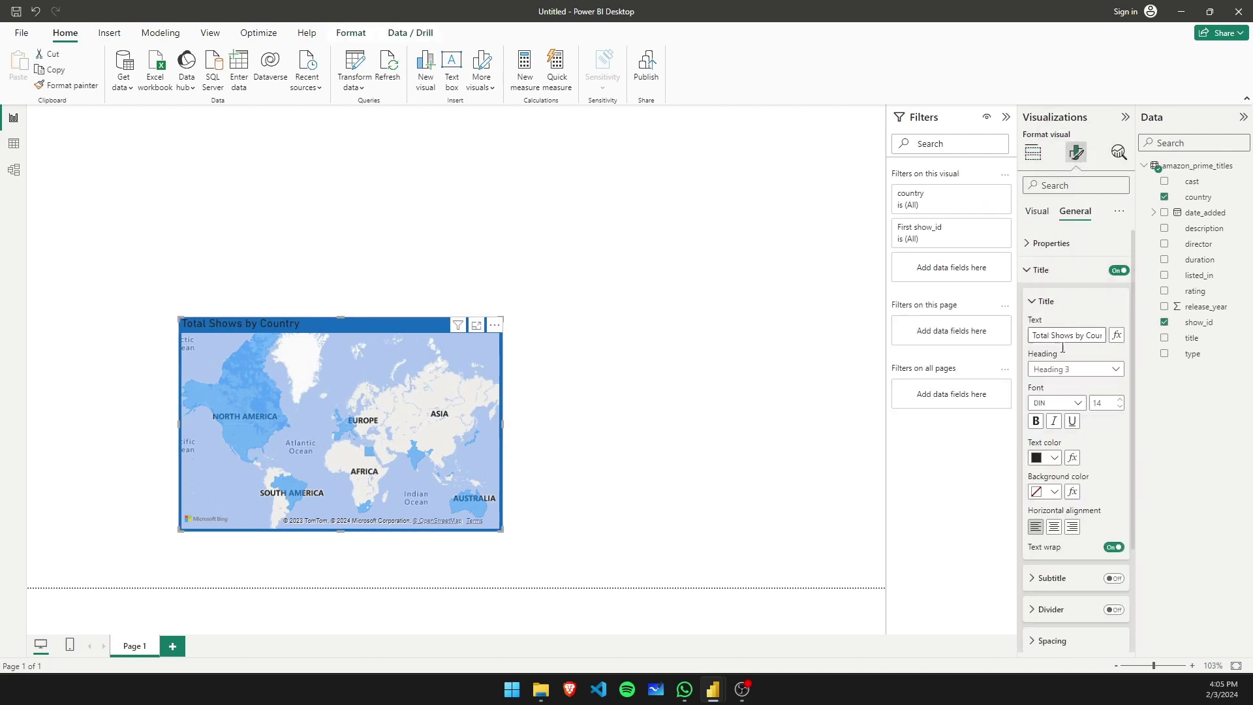
click(1056, 457)
click(1063, 400)
click(770, 372)
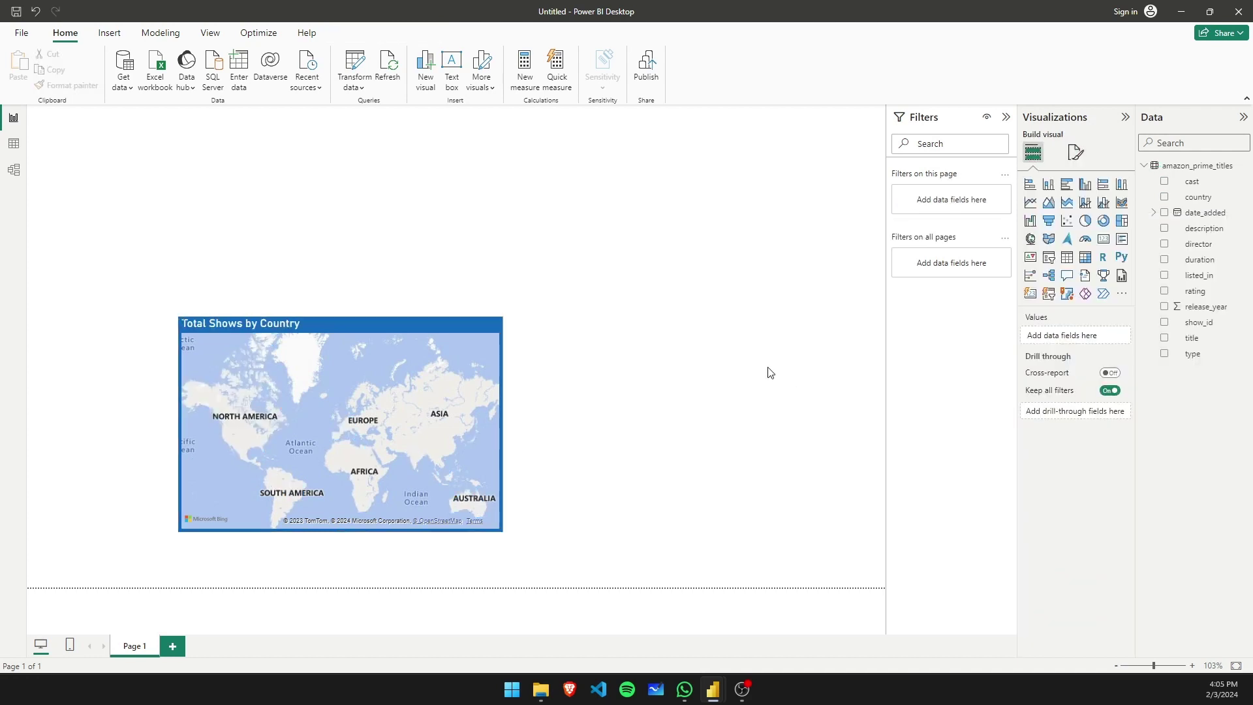
- Set the map style of the Total Shows by Country visual to Dark
click(417, 321)
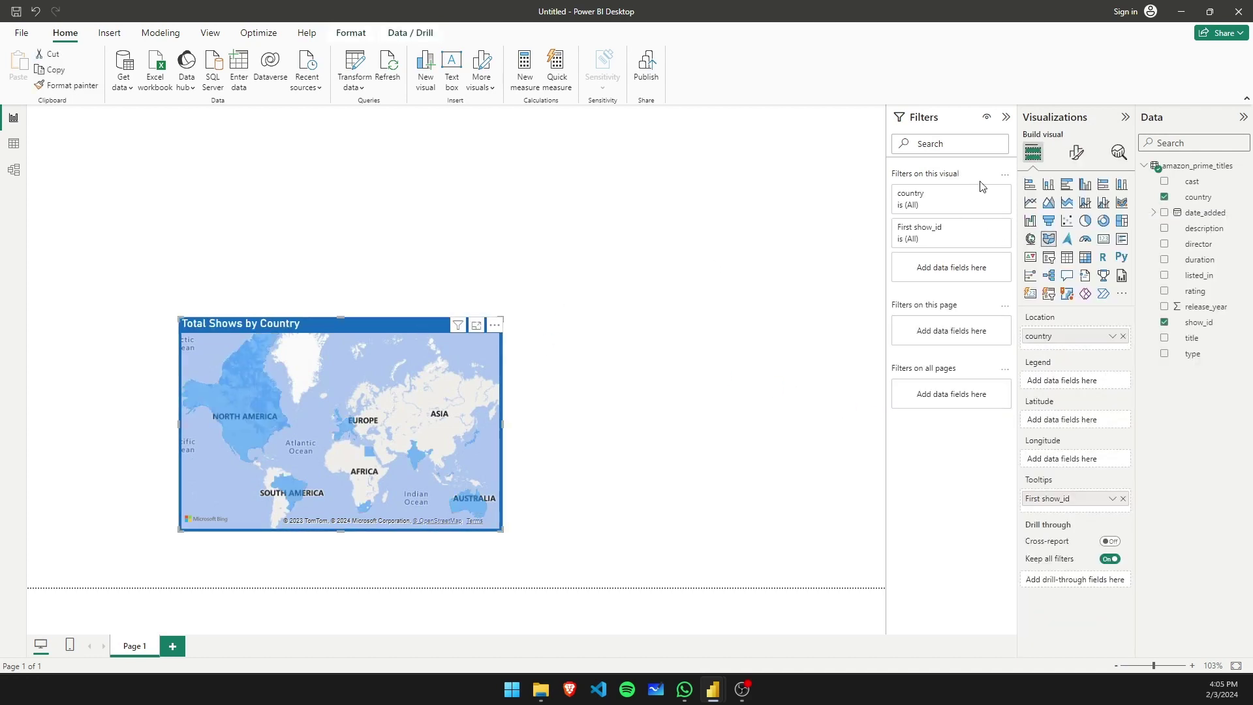
click(1075, 154)
click(1075, 212)
click(1037, 211)
click(1050, 243)
click(1052, 308)
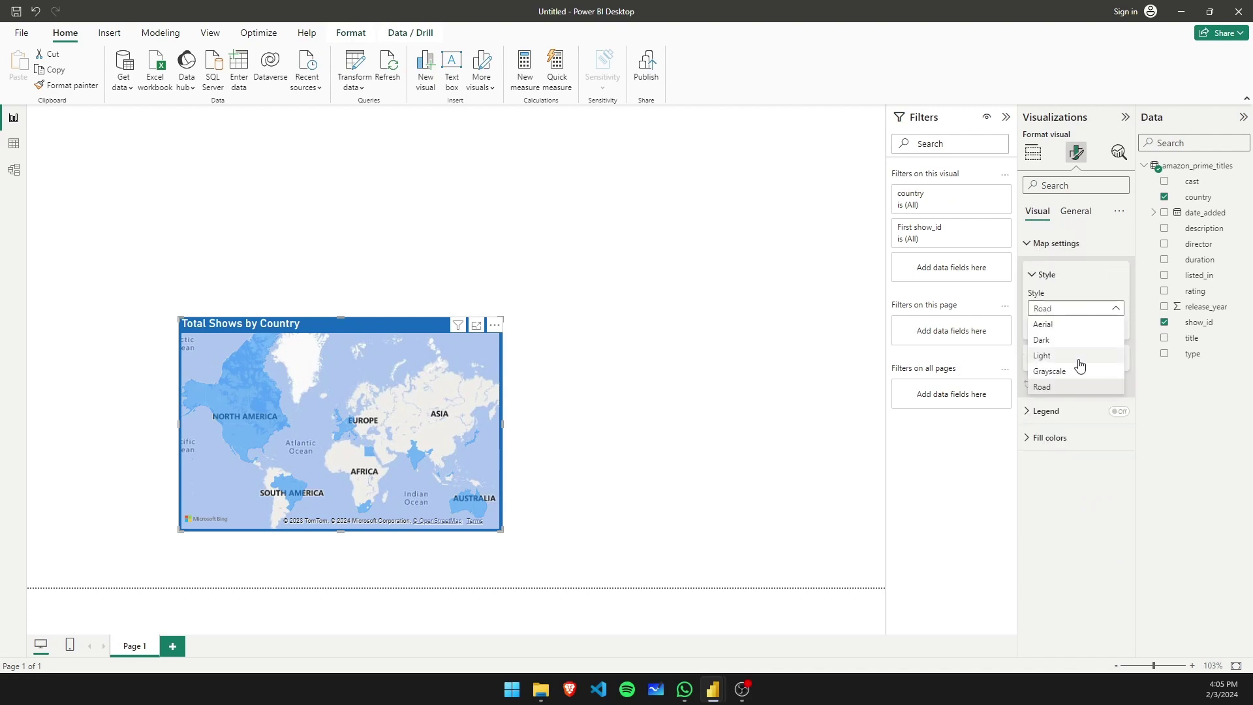
click(1079, 340)
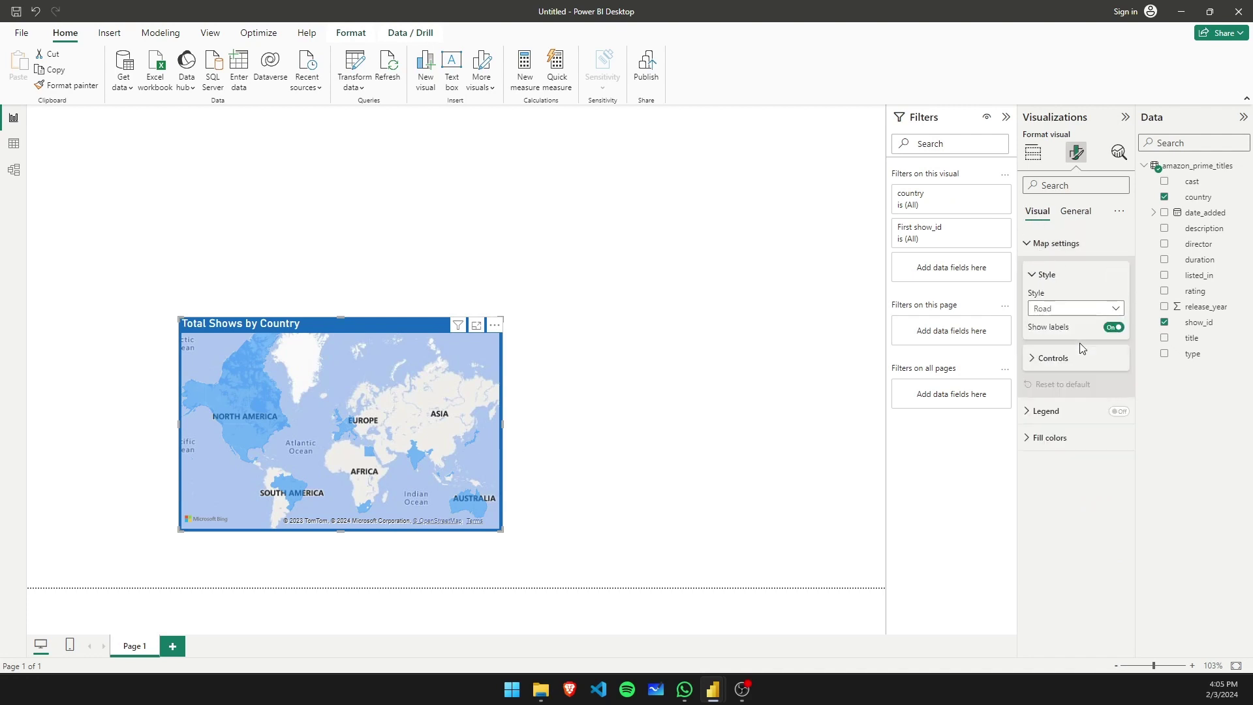
click(769, 340)
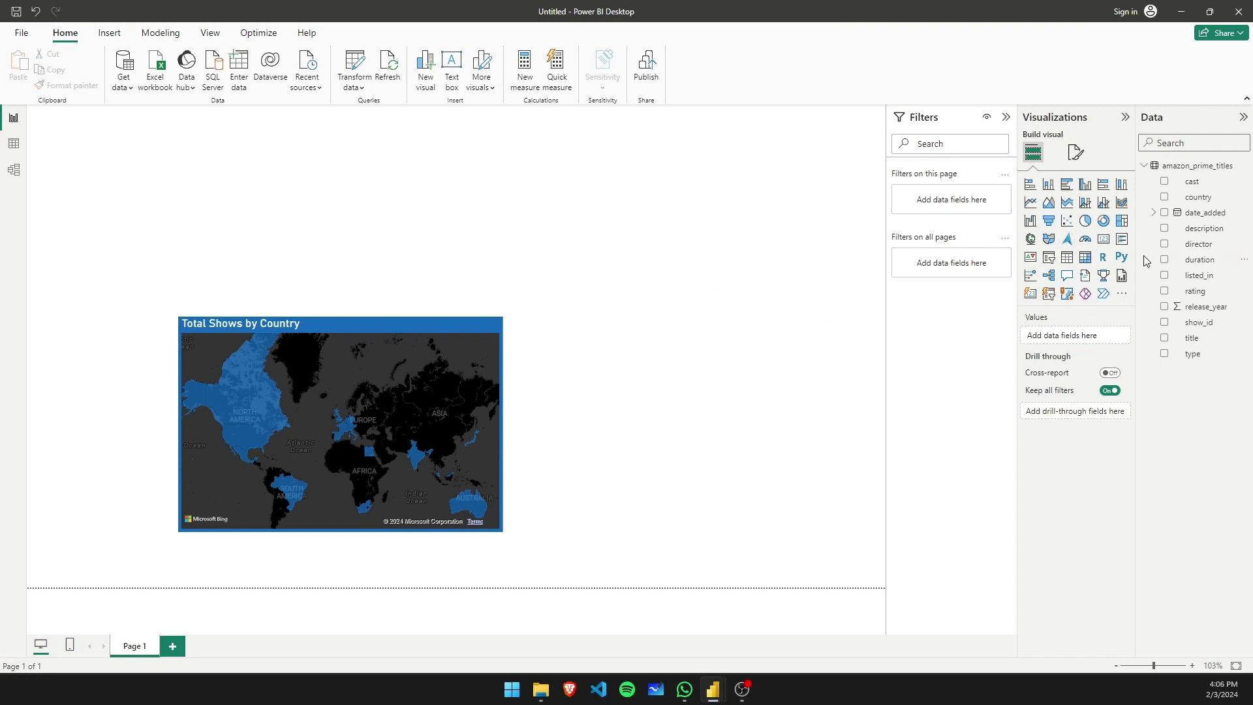
- Turn on the map visual's border and open its tooltip options
click(491, 334)
click(1076, 153)
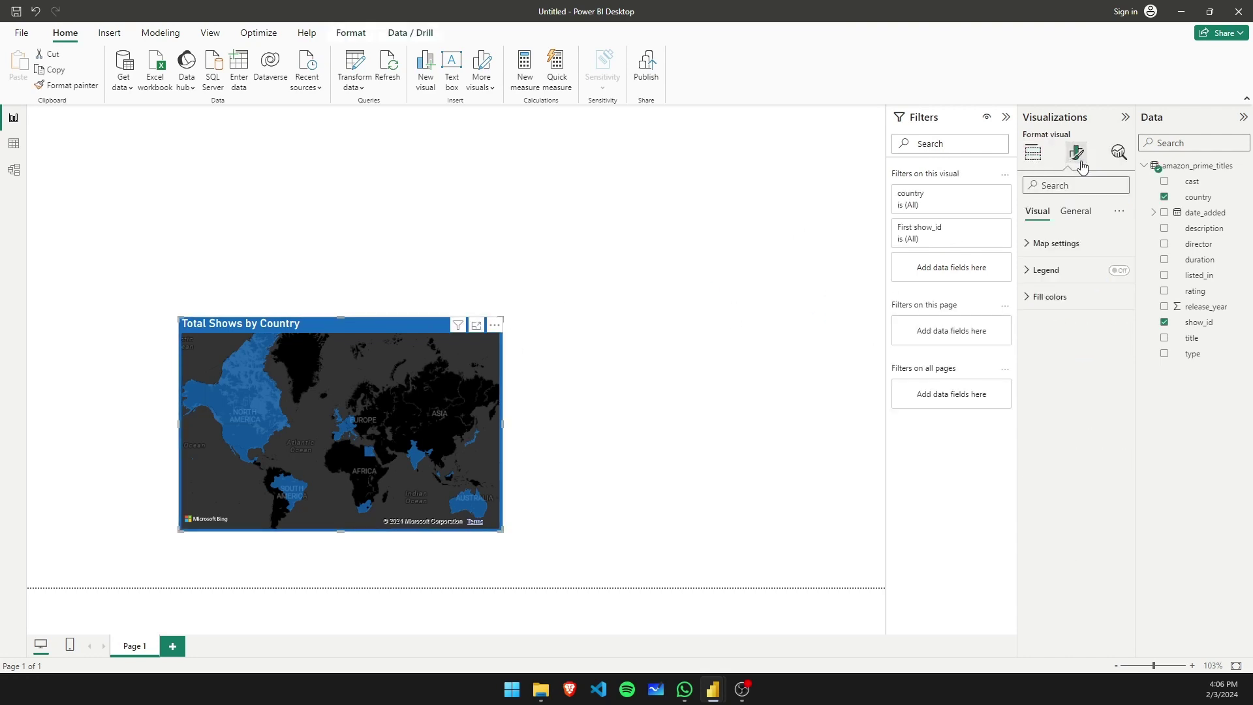
click(1048, 247)
click(1074, 211)
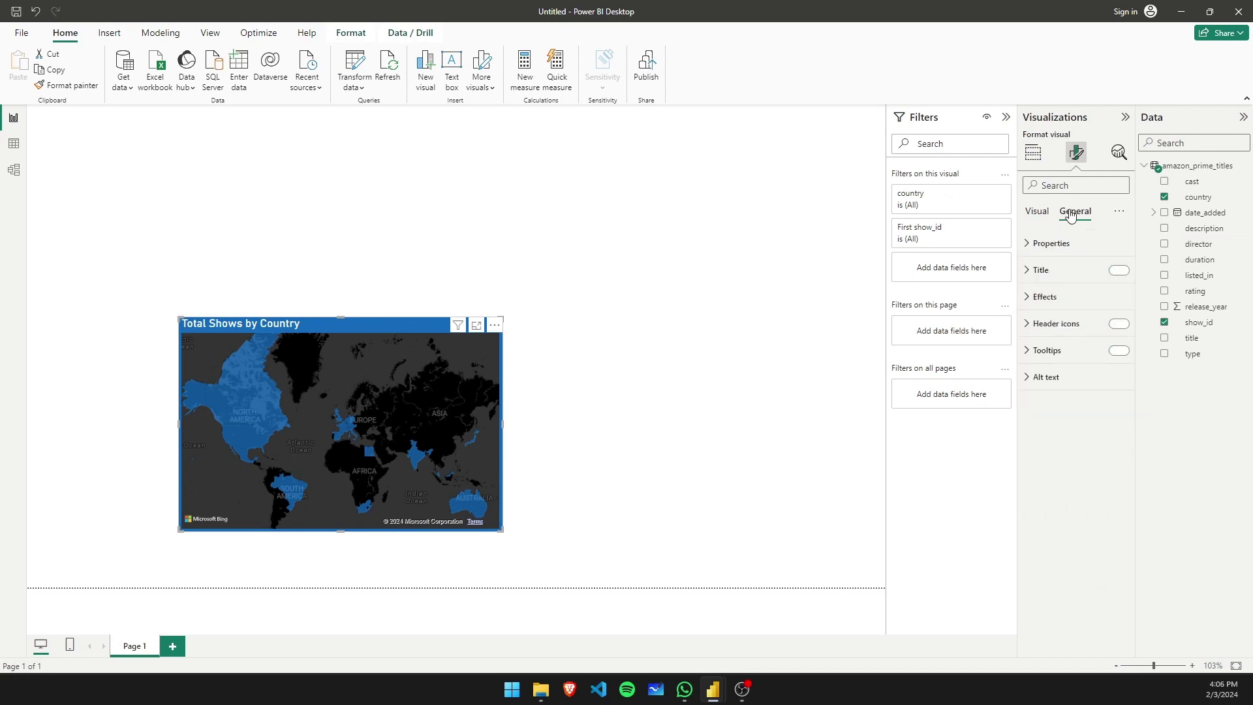
click(1029, 296)
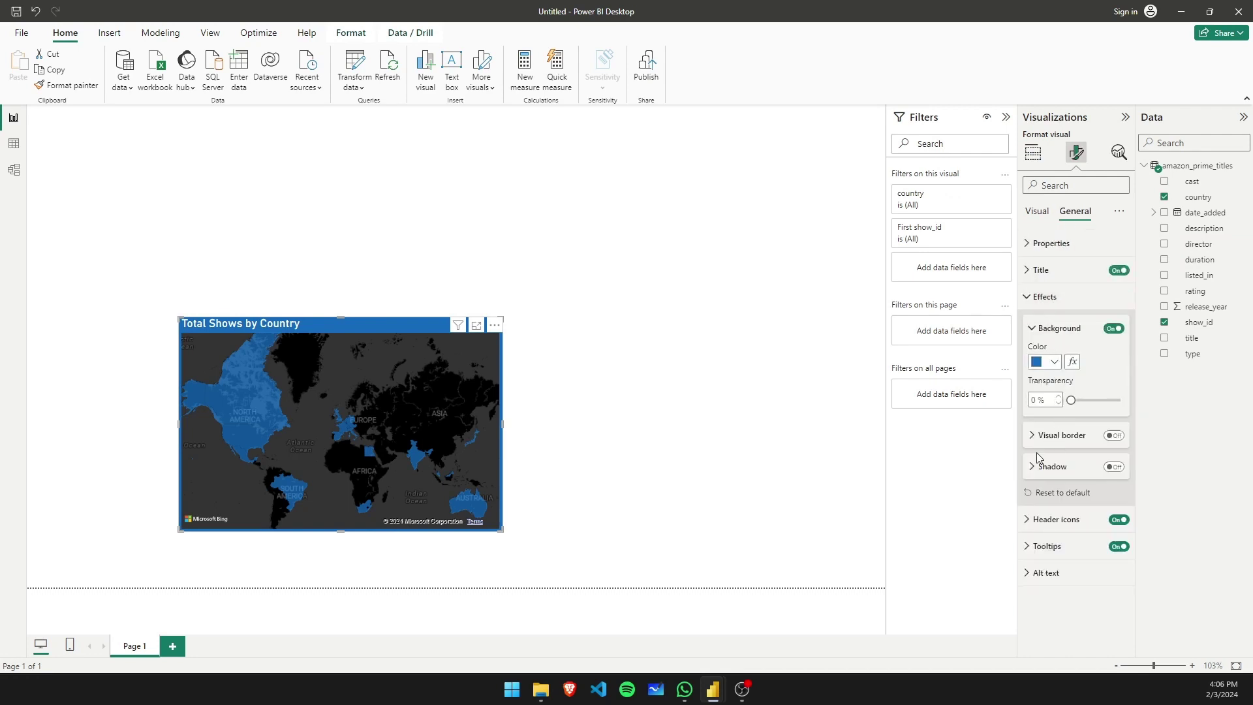
click(1122, 438)
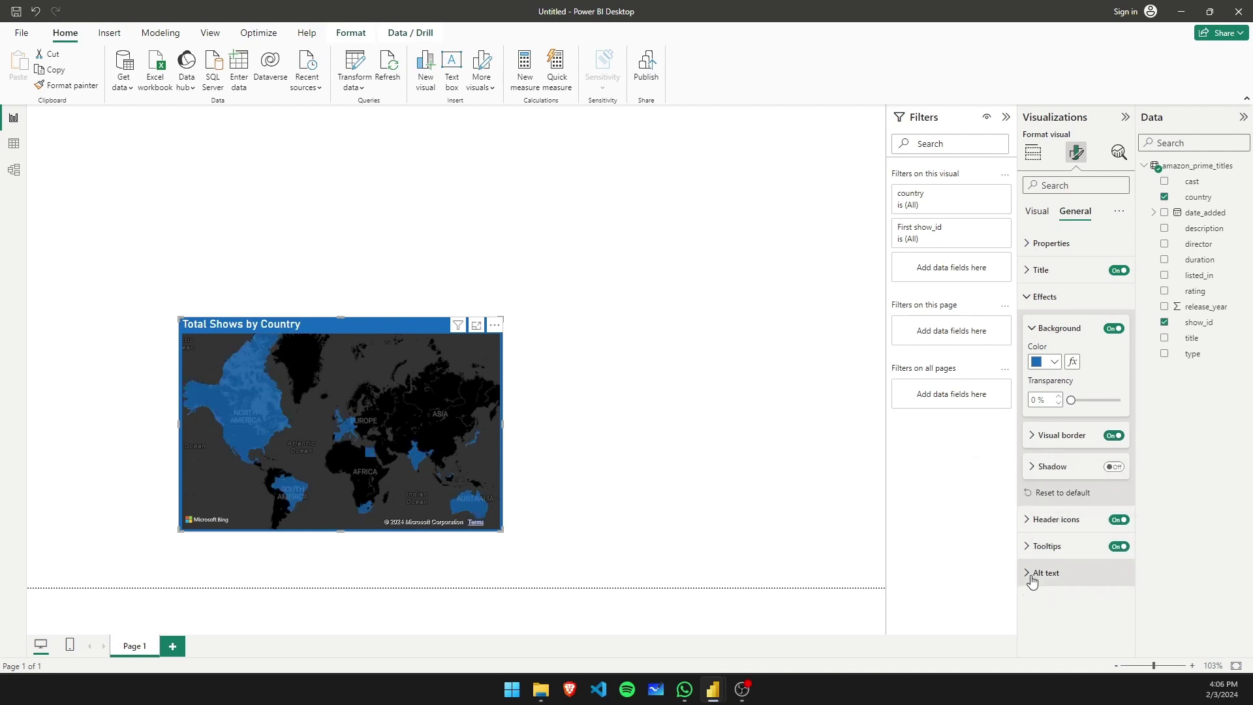
click(1037, 547)
scroll(1036, 553, down, 2)
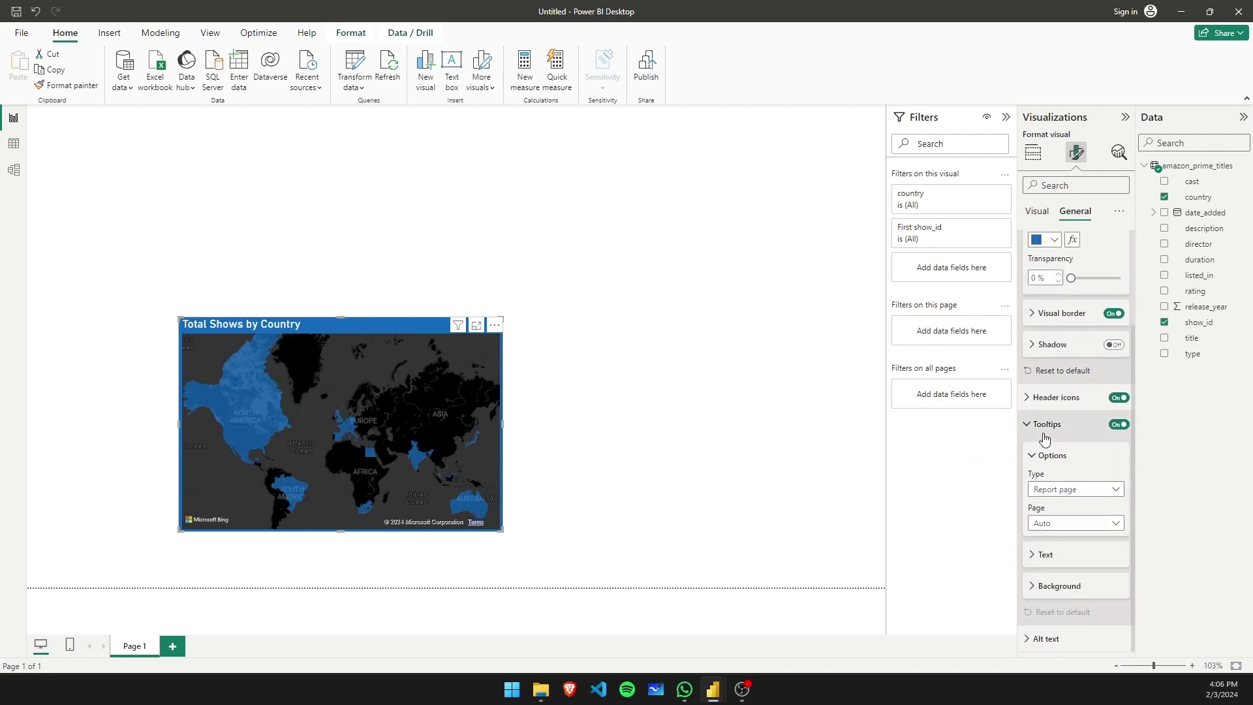
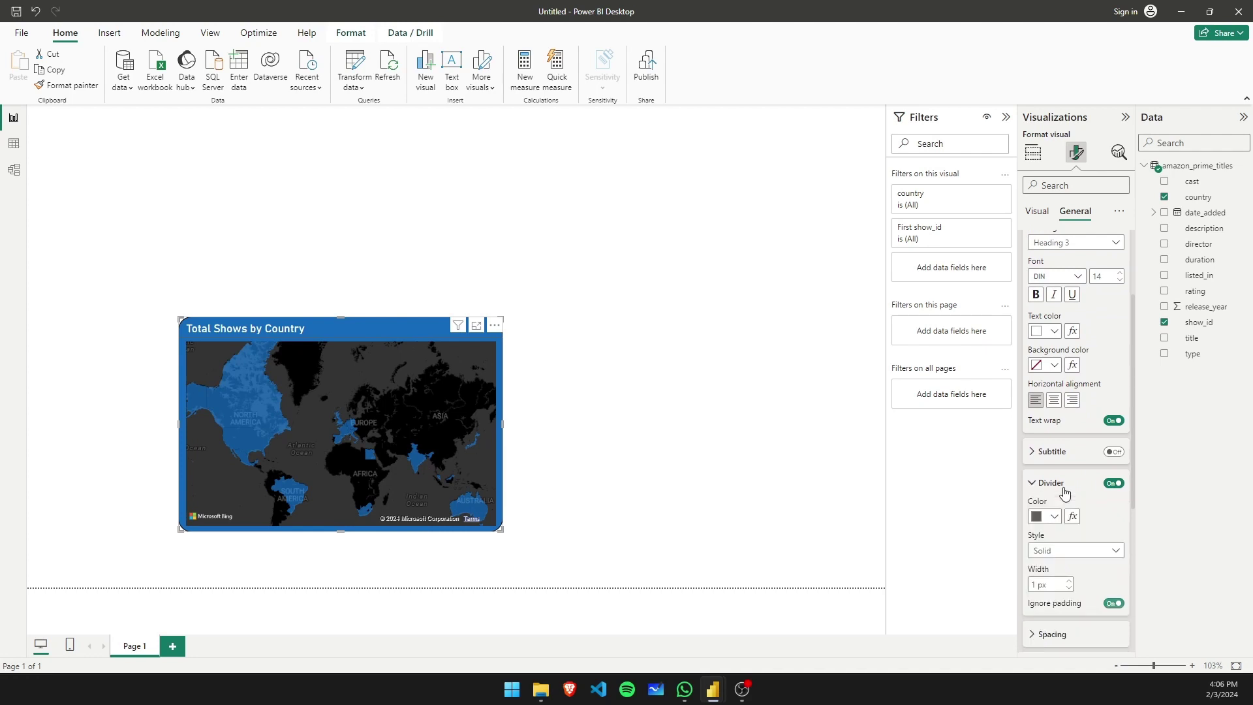
- Set the color of the map's title divider to white and move the map toward the page's lower-left area
click(1046, 520)
click(1046, 460)
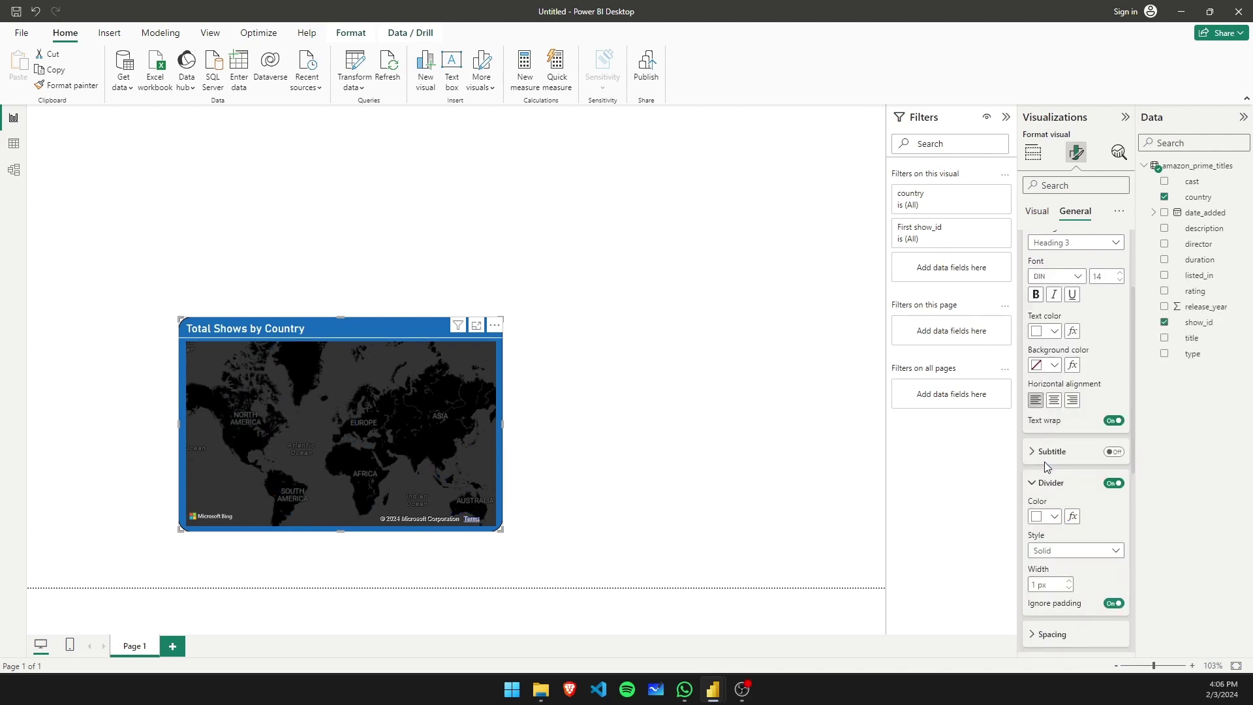
click(660, 441)
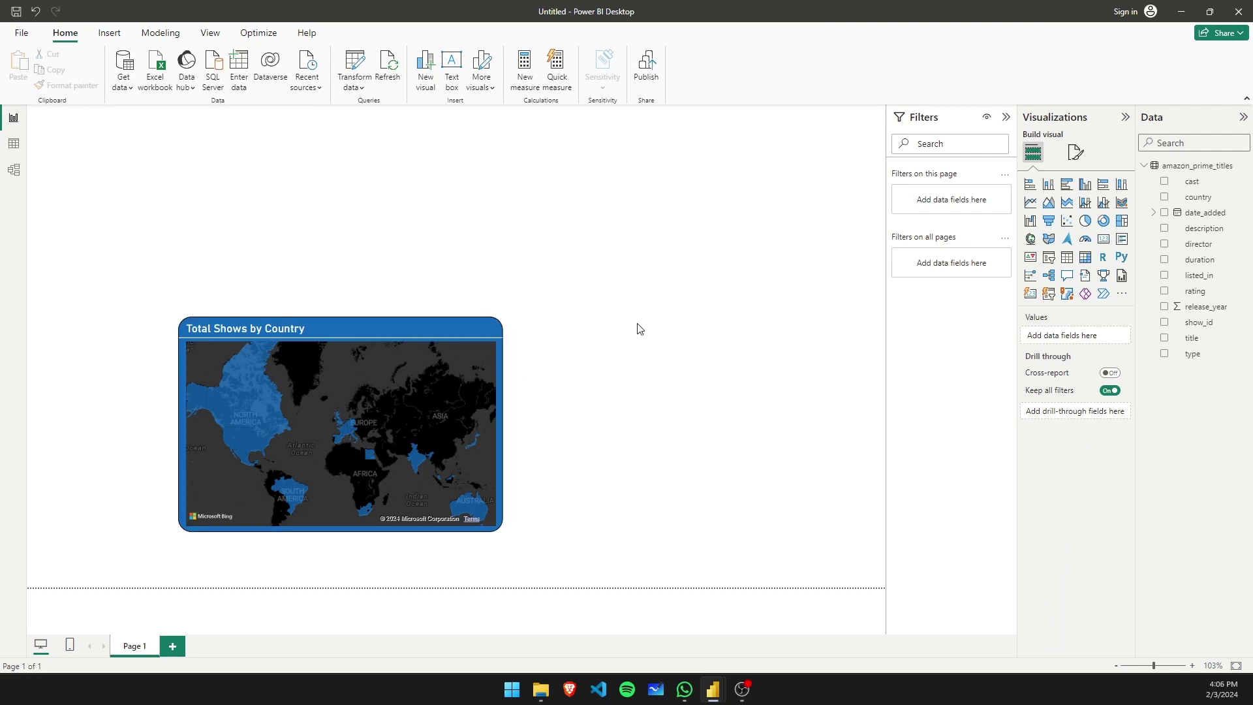
drag(330, 327, 244, 361)
click(466, 322)
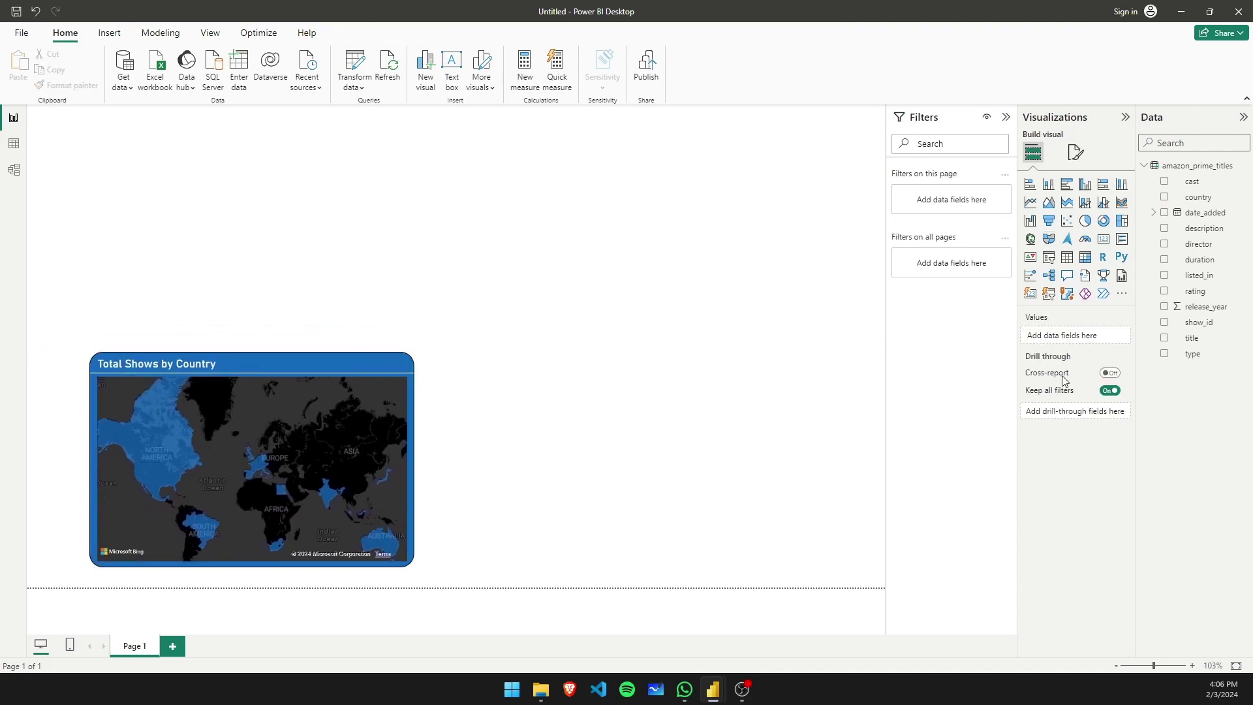
- Set the page's canvas background color to the recently used dark blue
click(1076, 153)
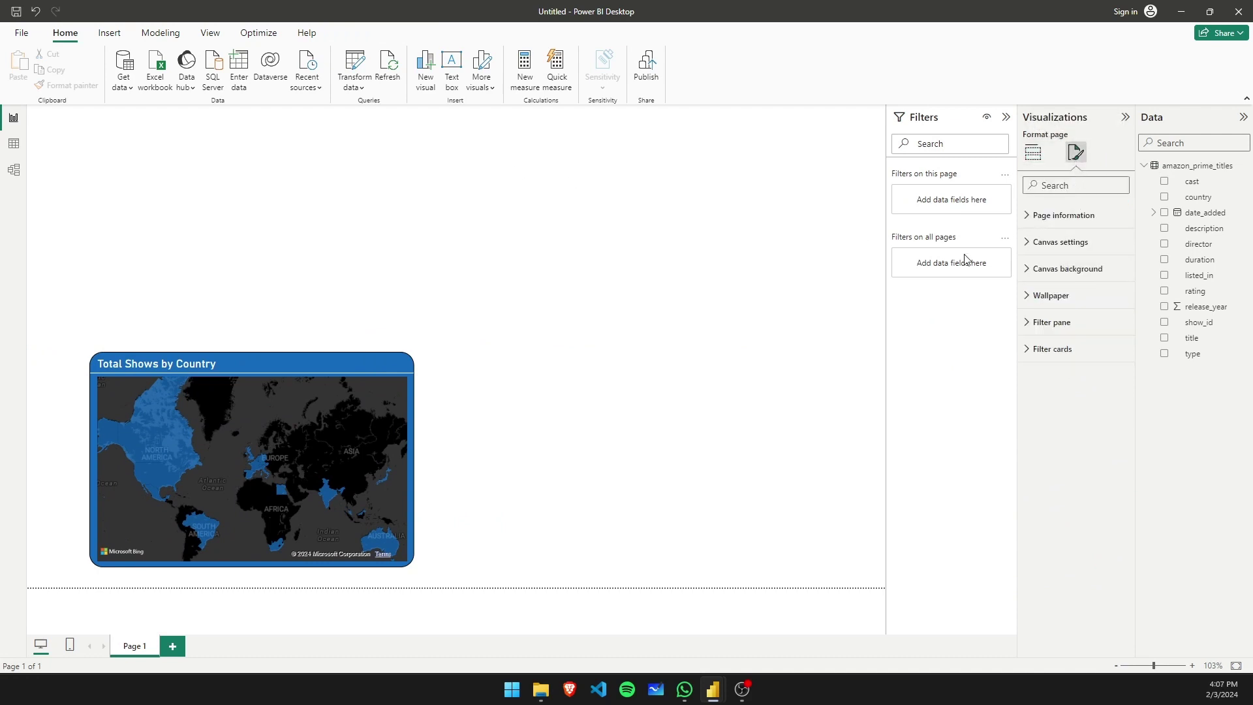
click(1066, 274)
click(1053, 315)
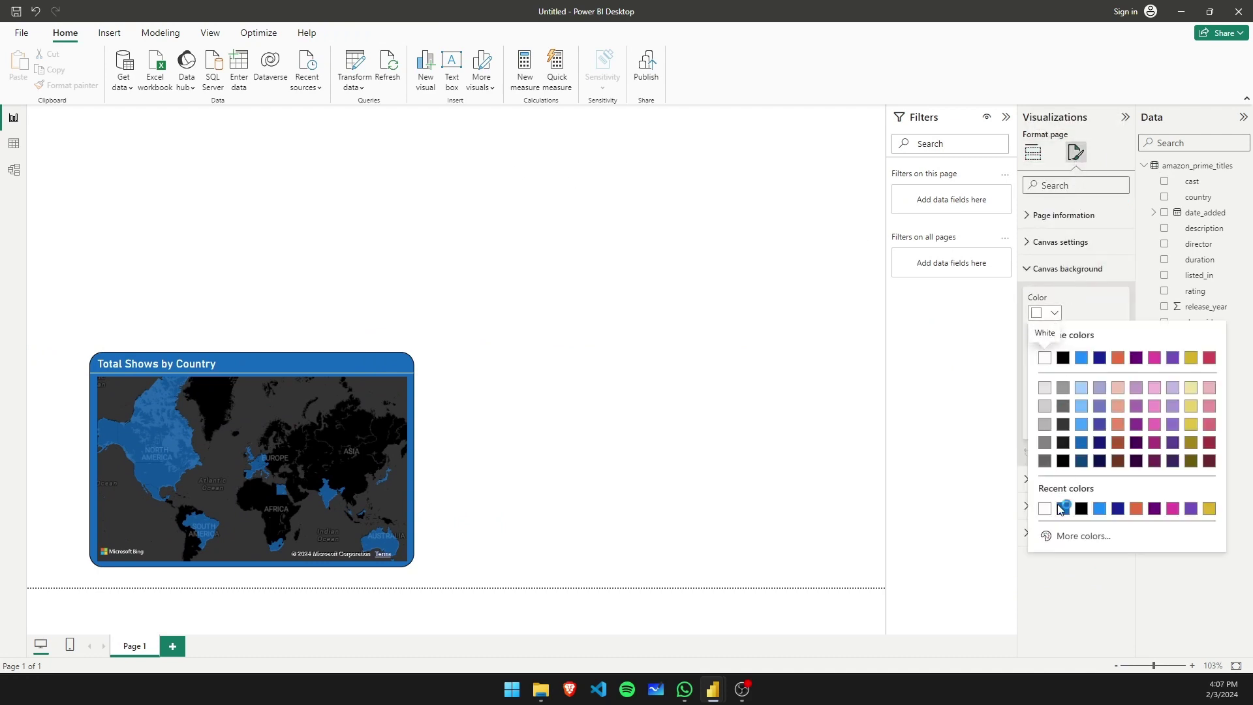
click(1064, 510)
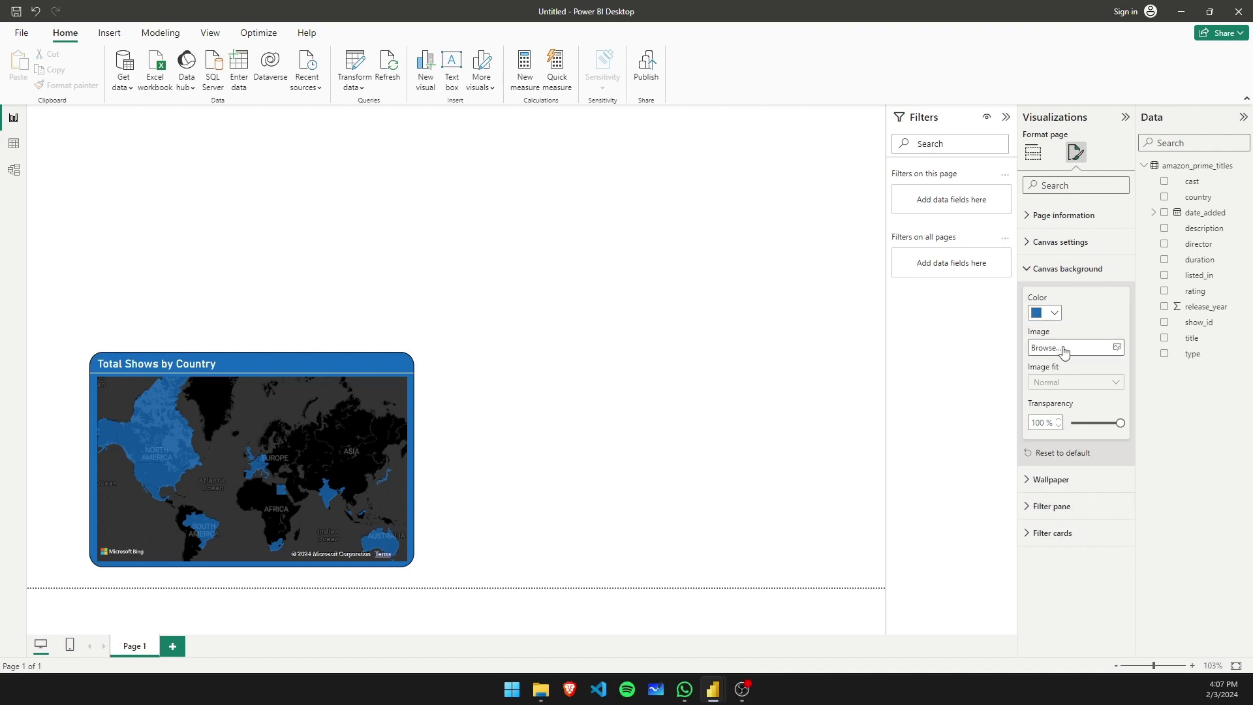
click(657, 279)
- Set the report page's wallpaper color to the same dark blue as the map visual's background
click(1075, 151)
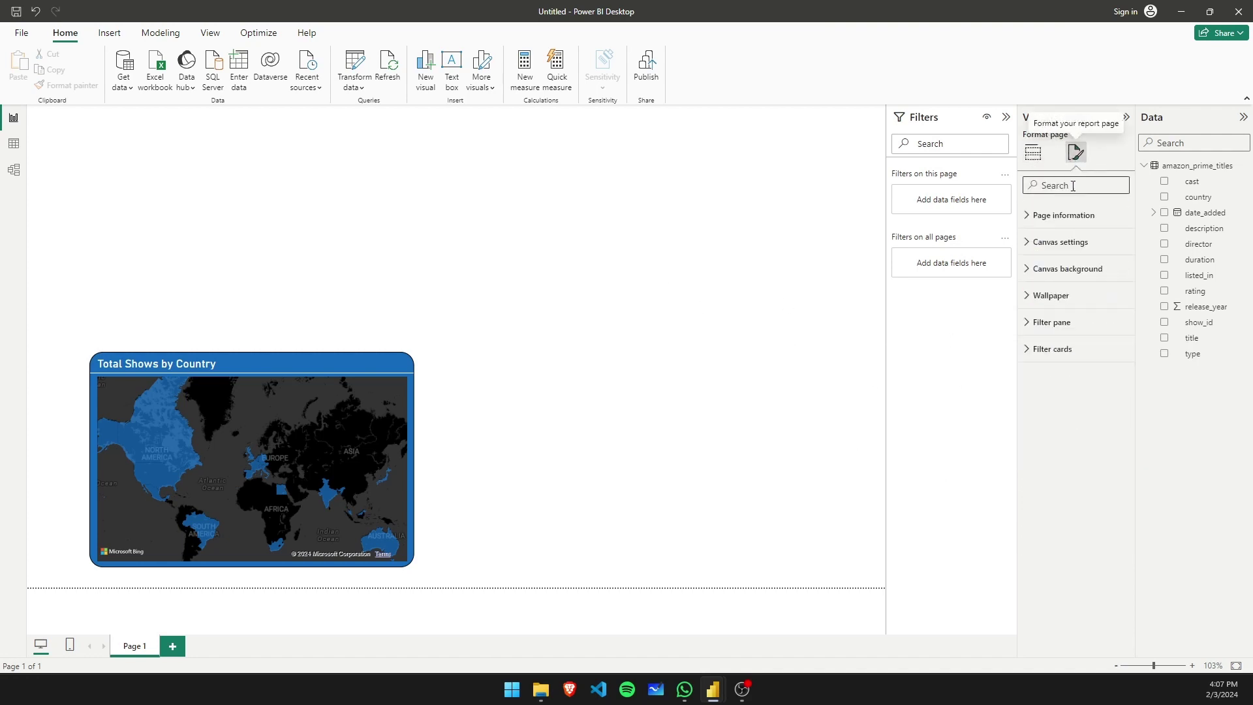
click(1037, 297)
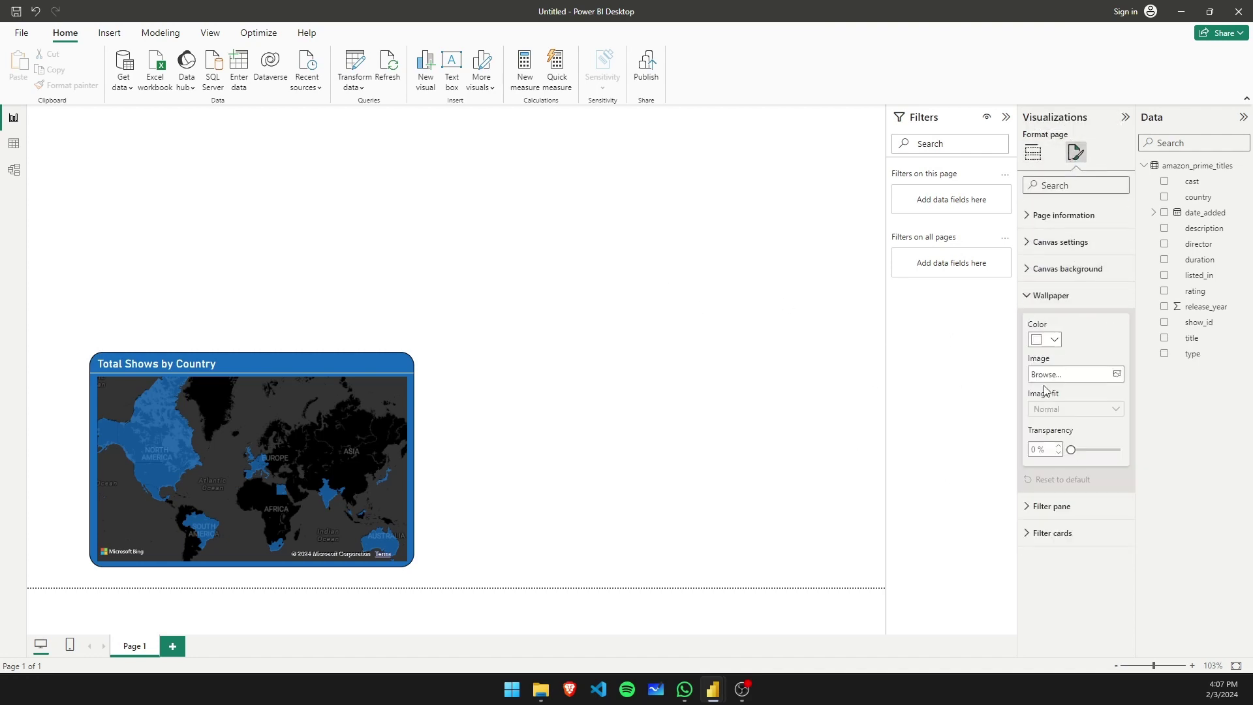
click(1046, 339)
click(1046, 535)
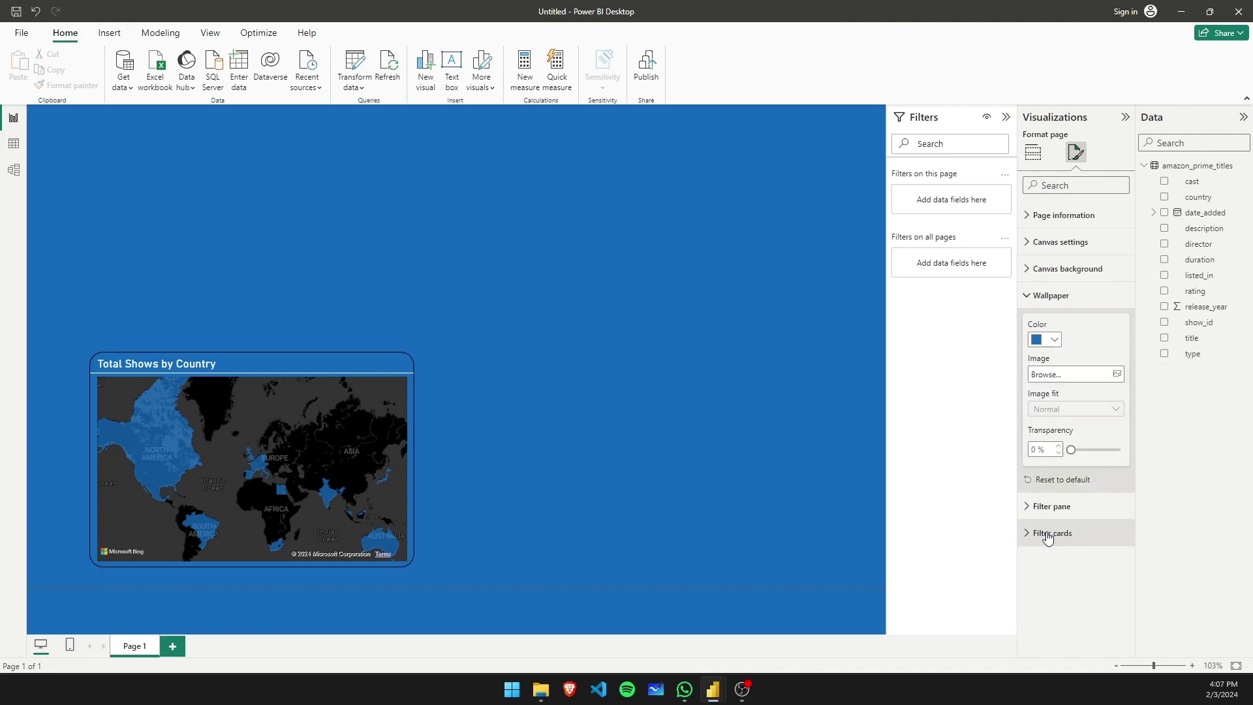
click(691, 375)
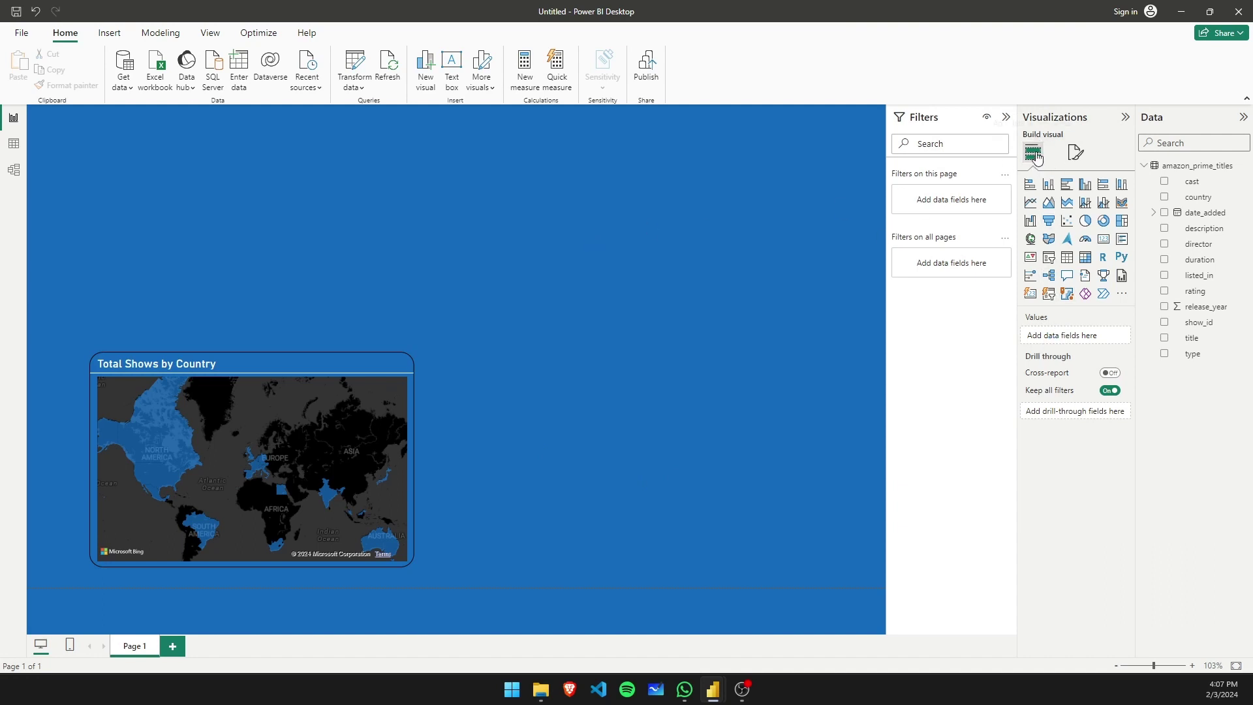
- Change the page's wallpaper color to a light blue theme shade
click(1075, 152)
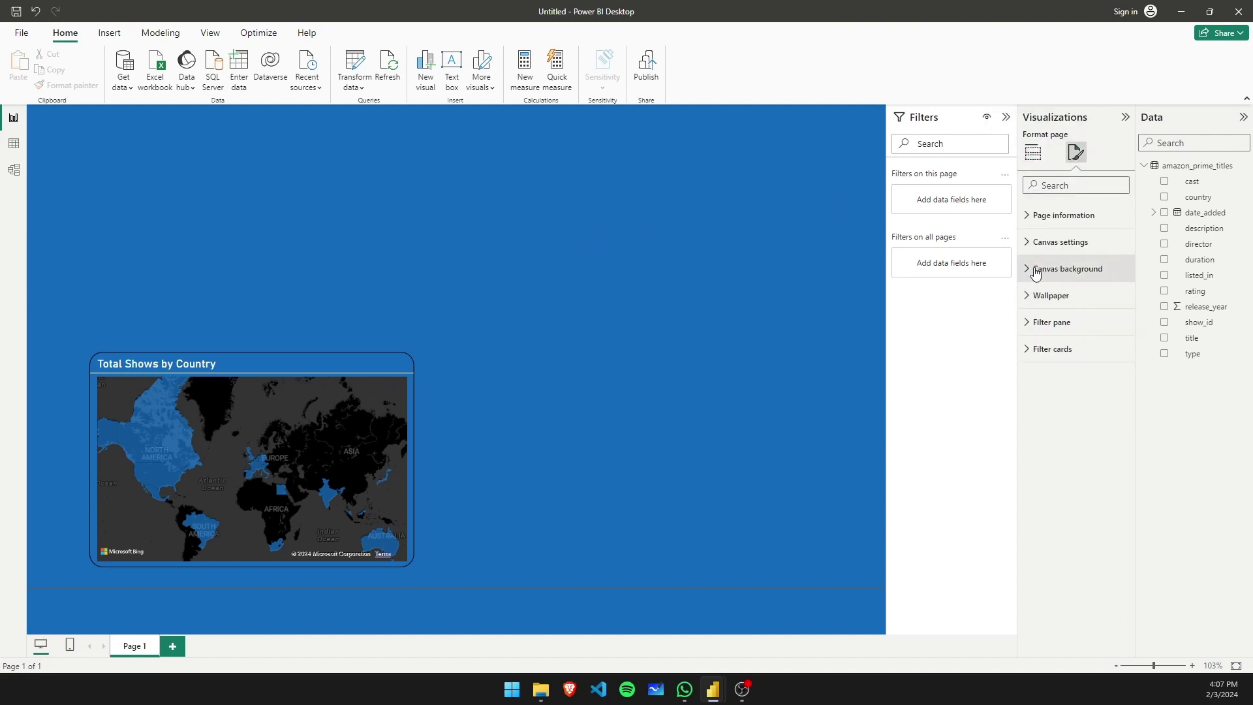
click(1034, 295)
click(1043, 339)
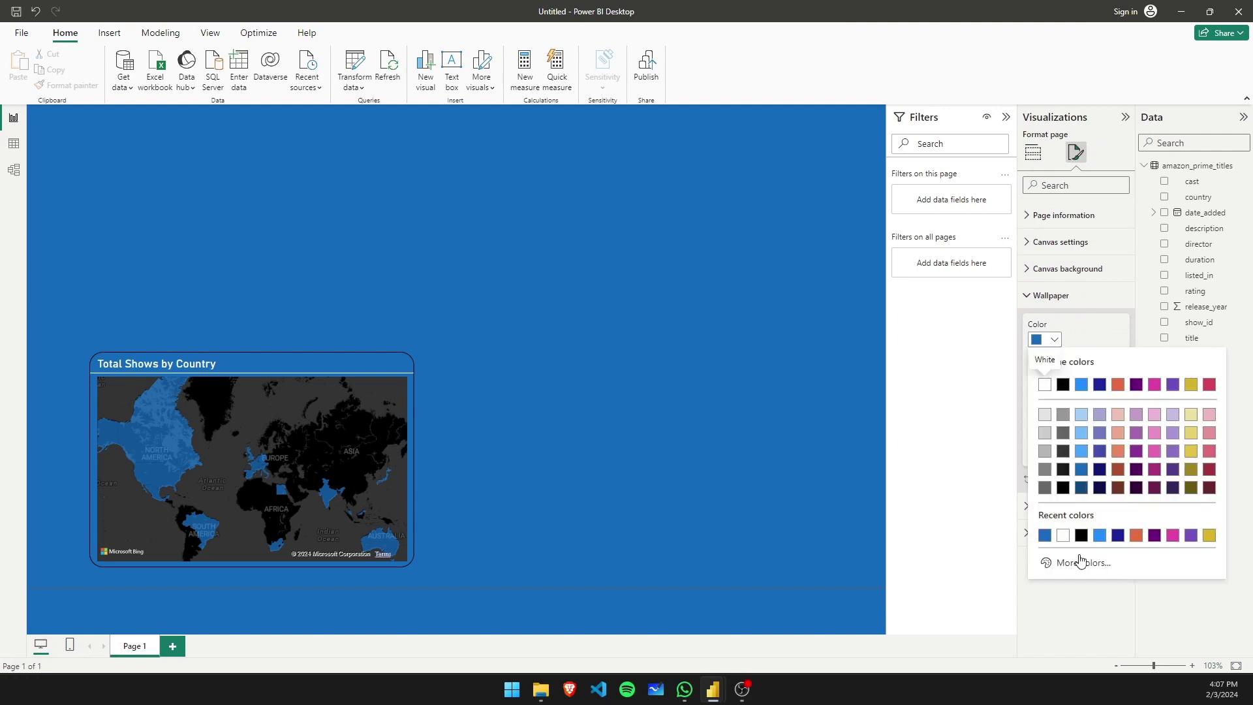
click(1086, 443)
click(765, 343)
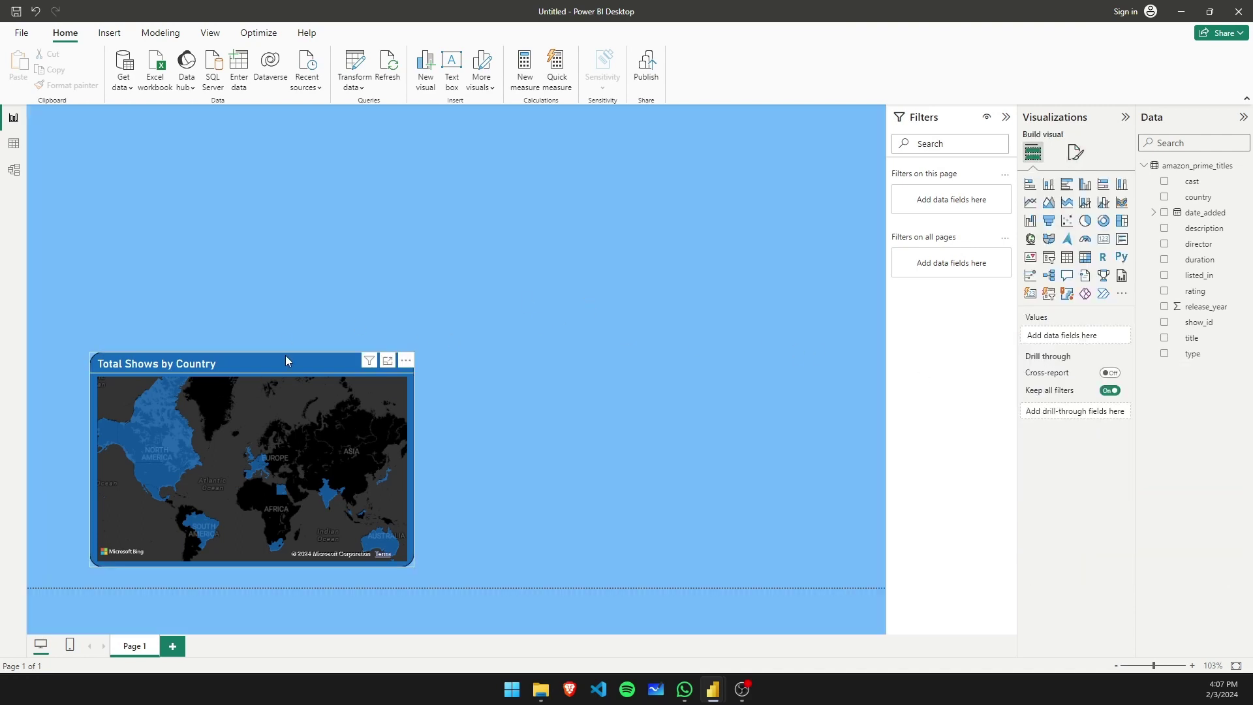
- Move the map into the page's lower-left corner and insert a donut chart to the right of it
drag(284, 355, 258, 375)
click(545, 399)
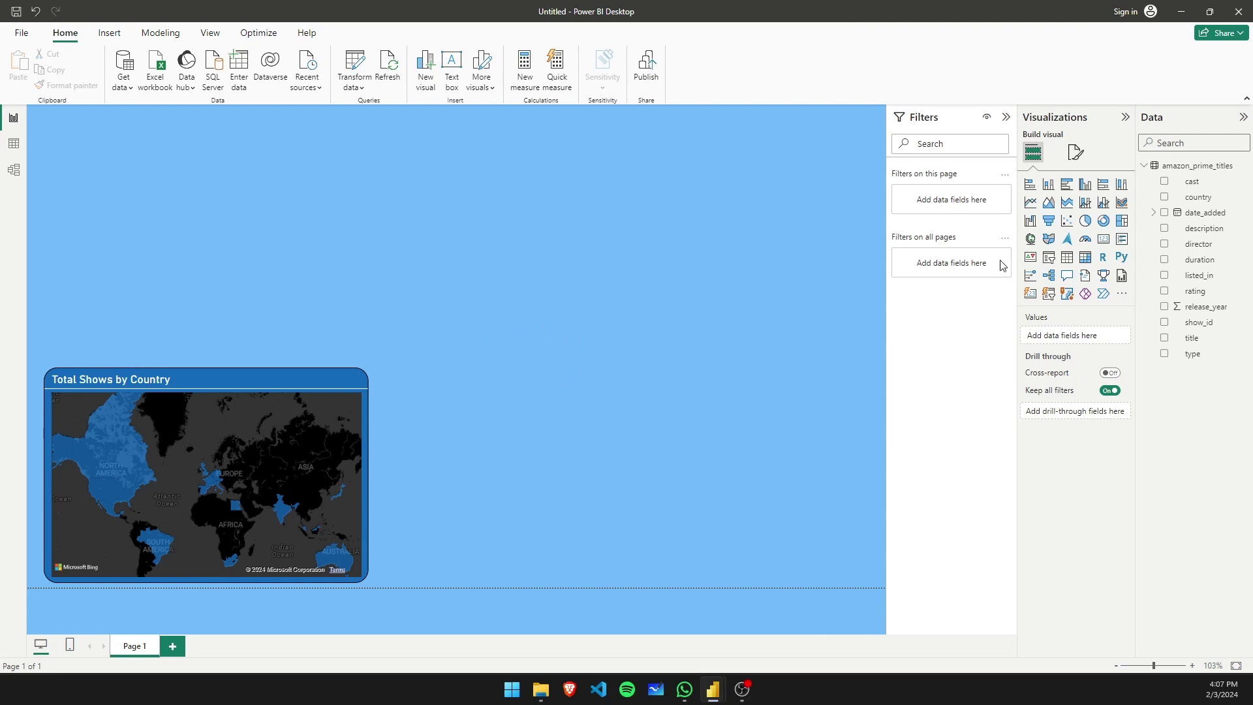
click(1103, 221)
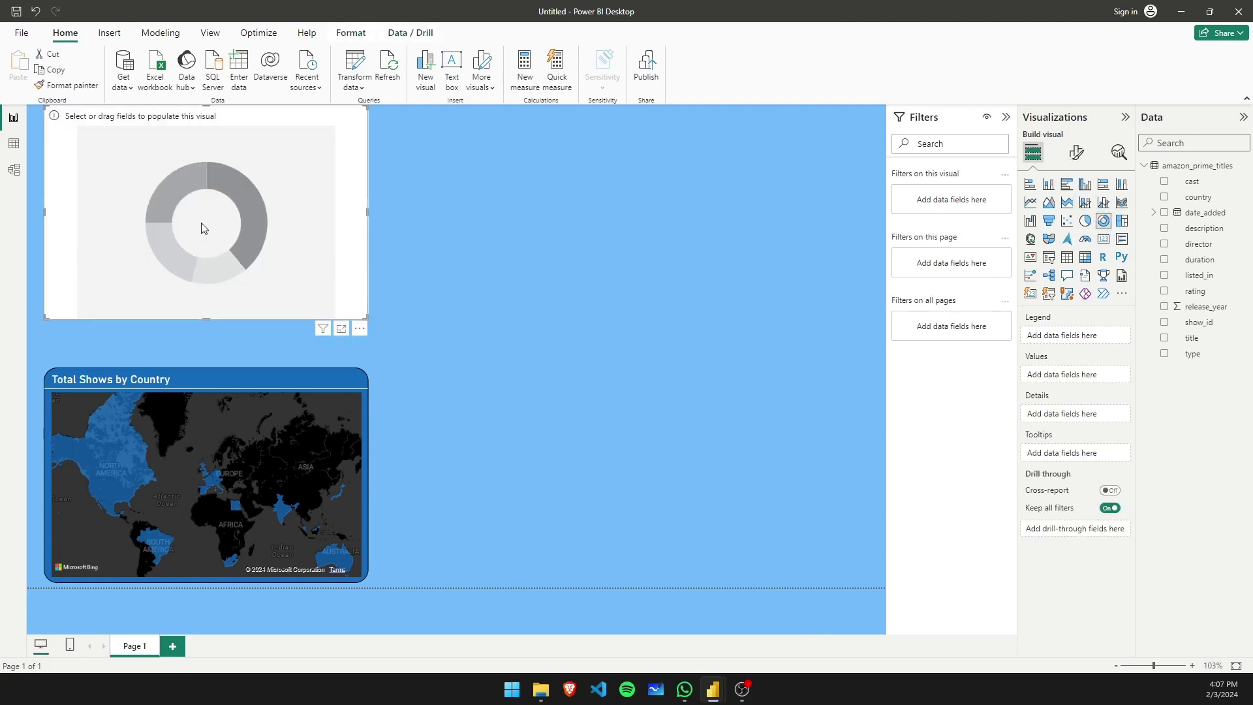
drag(204, 228, 594, 419)
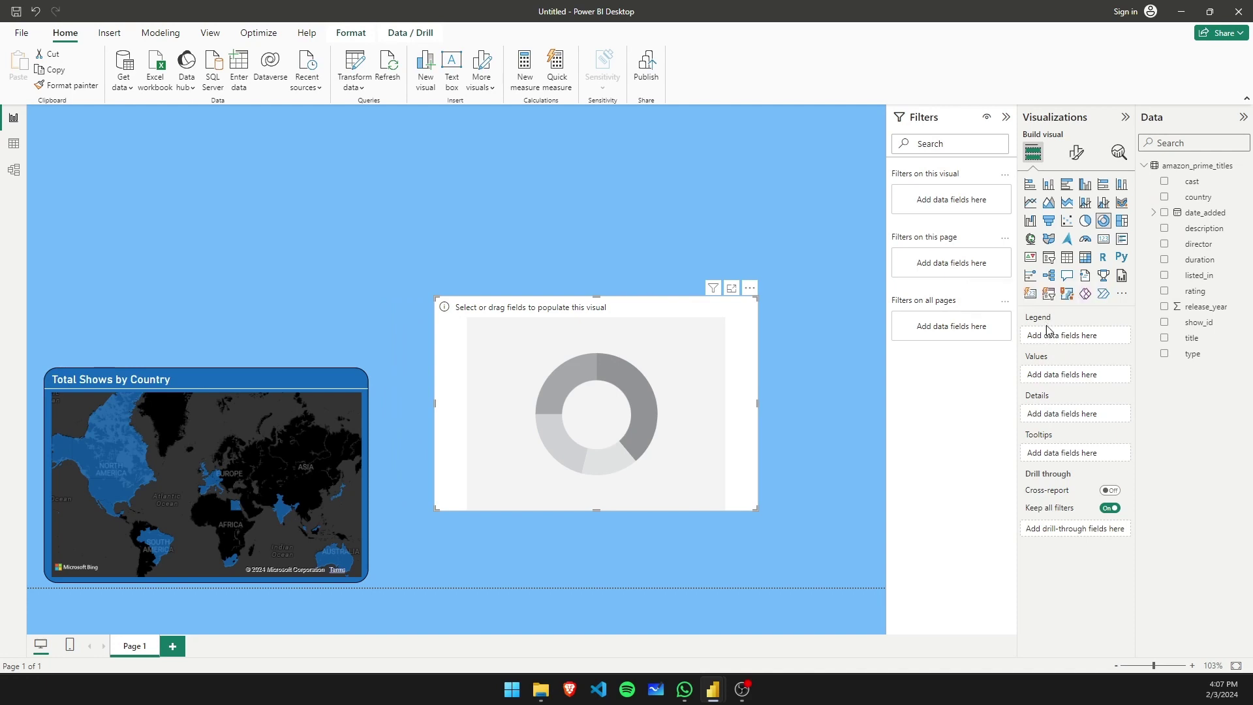
- Assign type to the donut chart's Legend and filter the visual to the Movie and TV Show types
drag(1206, 353, 1103, 336)
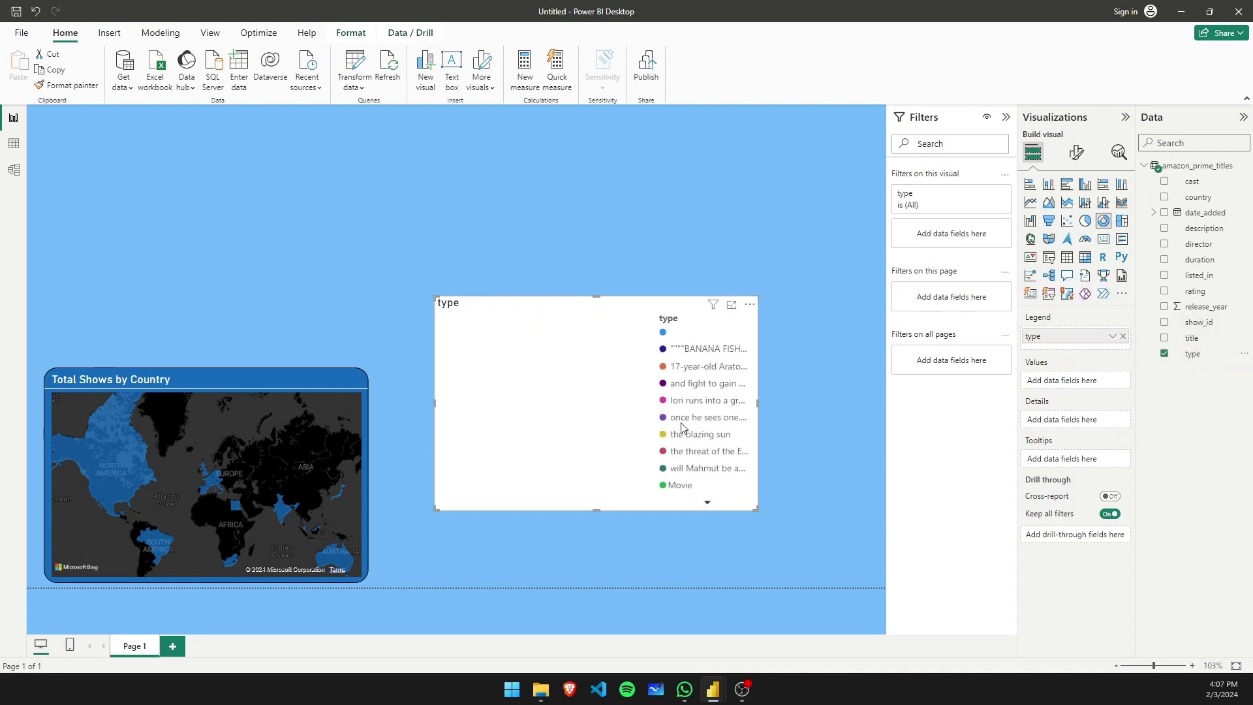
click(988, 195)
scroll(940, 307, down, 3)
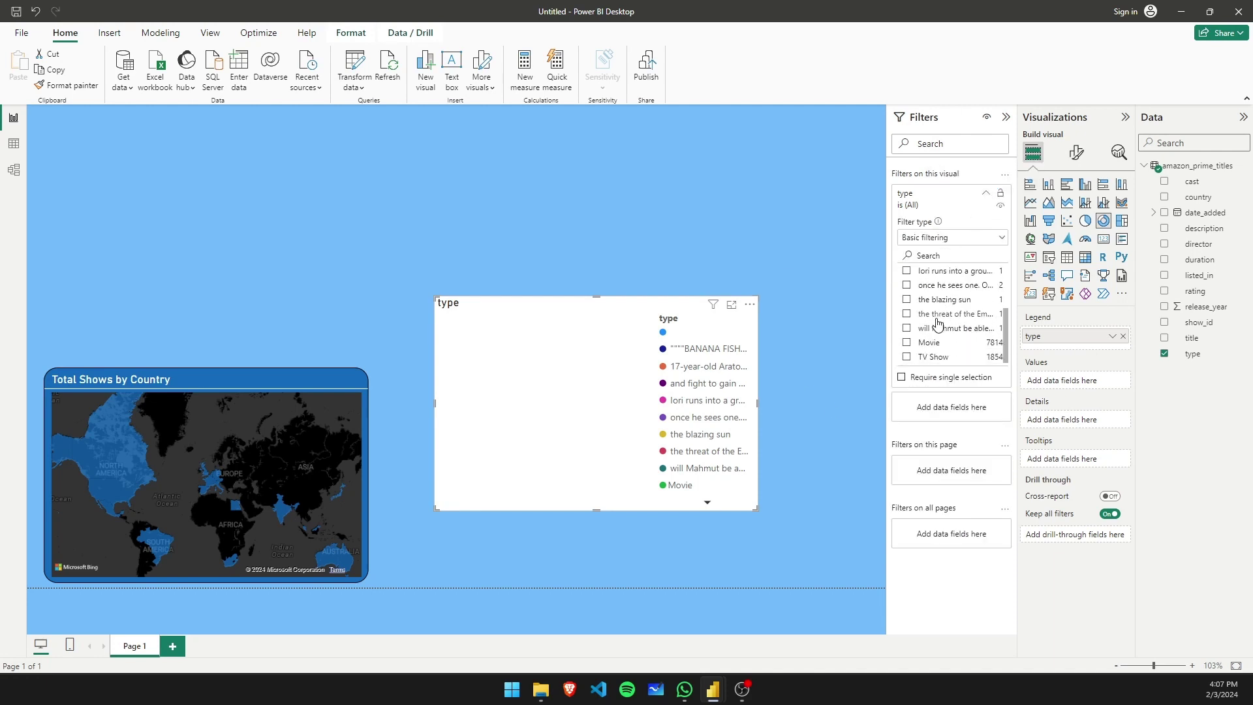
click(907, 342)
click(907, 357)
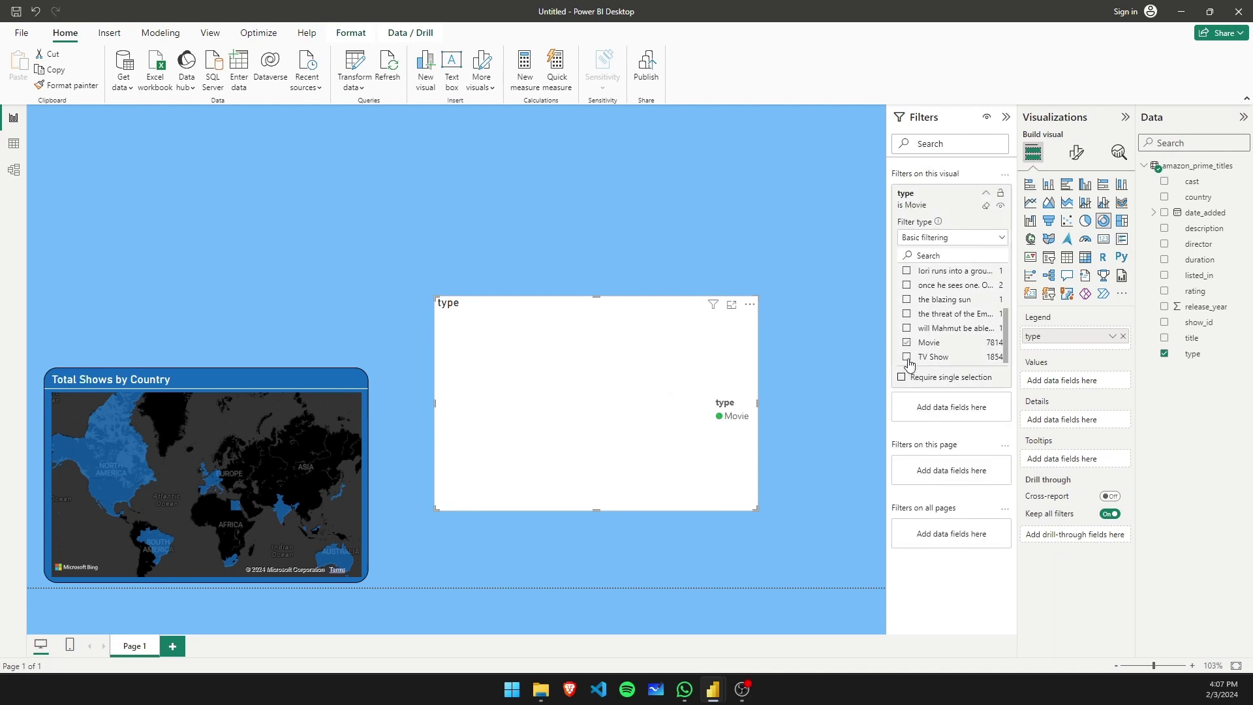
click(866, 242)
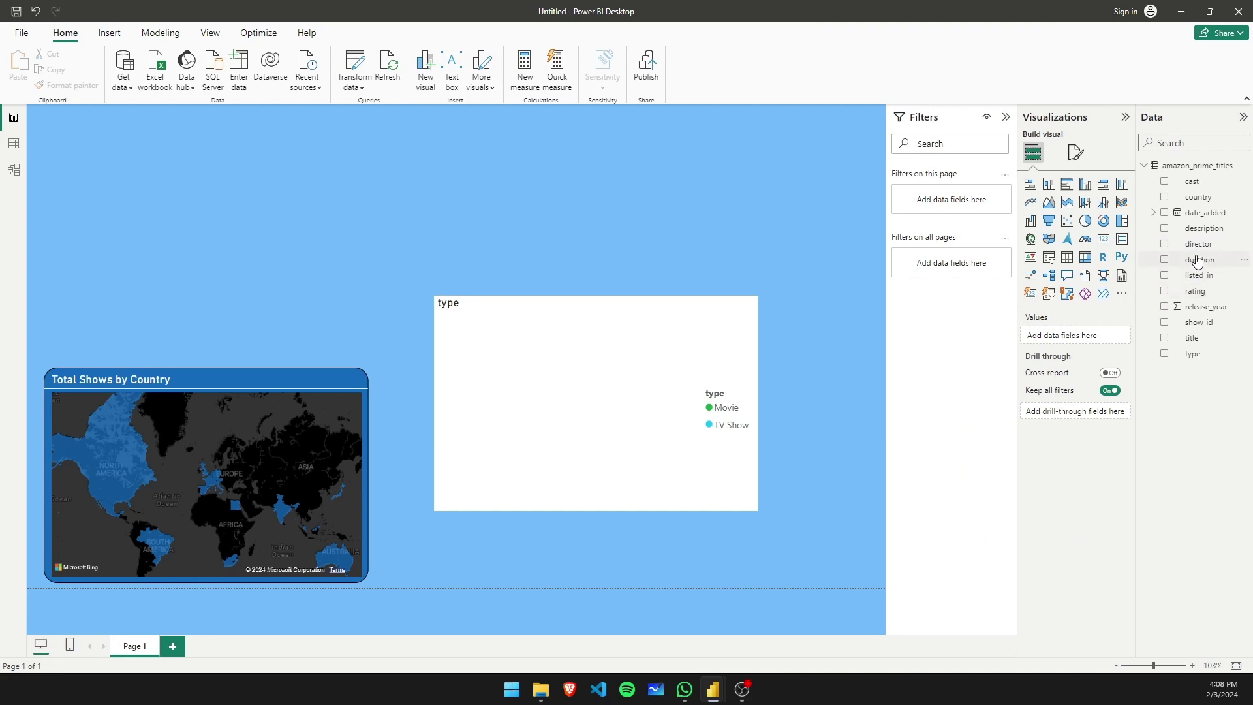
- Add show_id to the donut chart's Values and aggregate it as Count (Distinct)
click(662, 370)
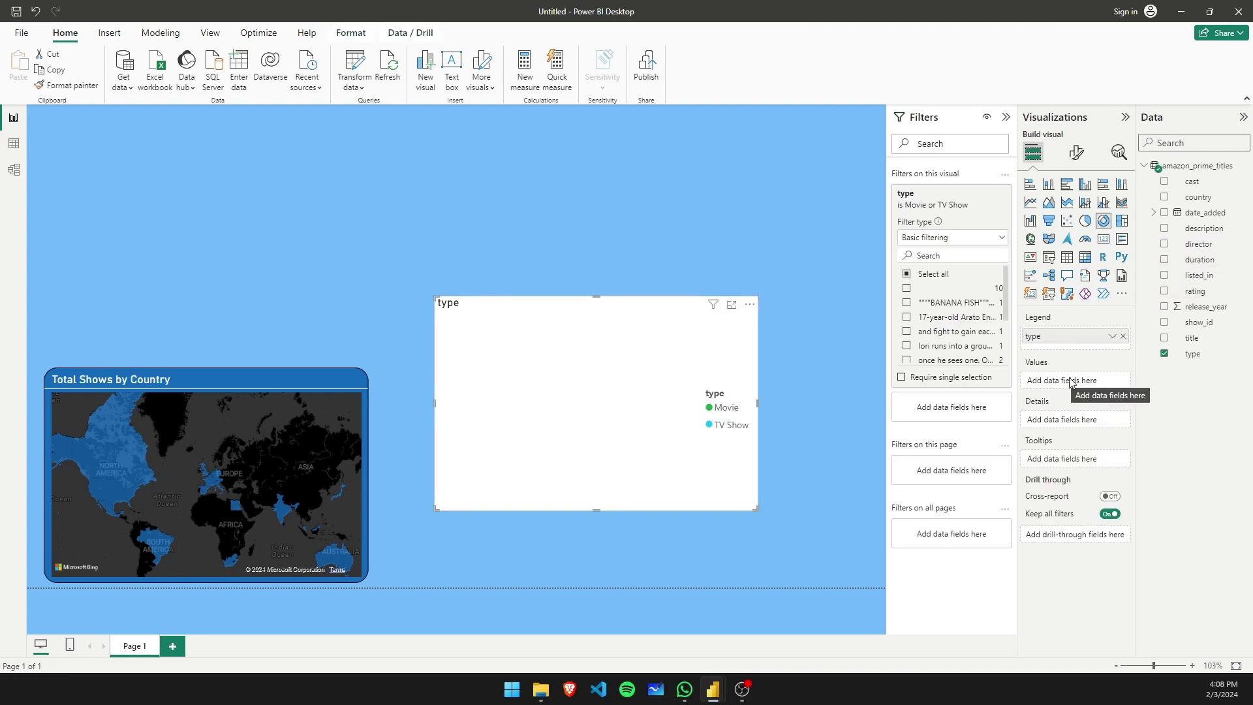
drag(1199, 322, 1109, 382)
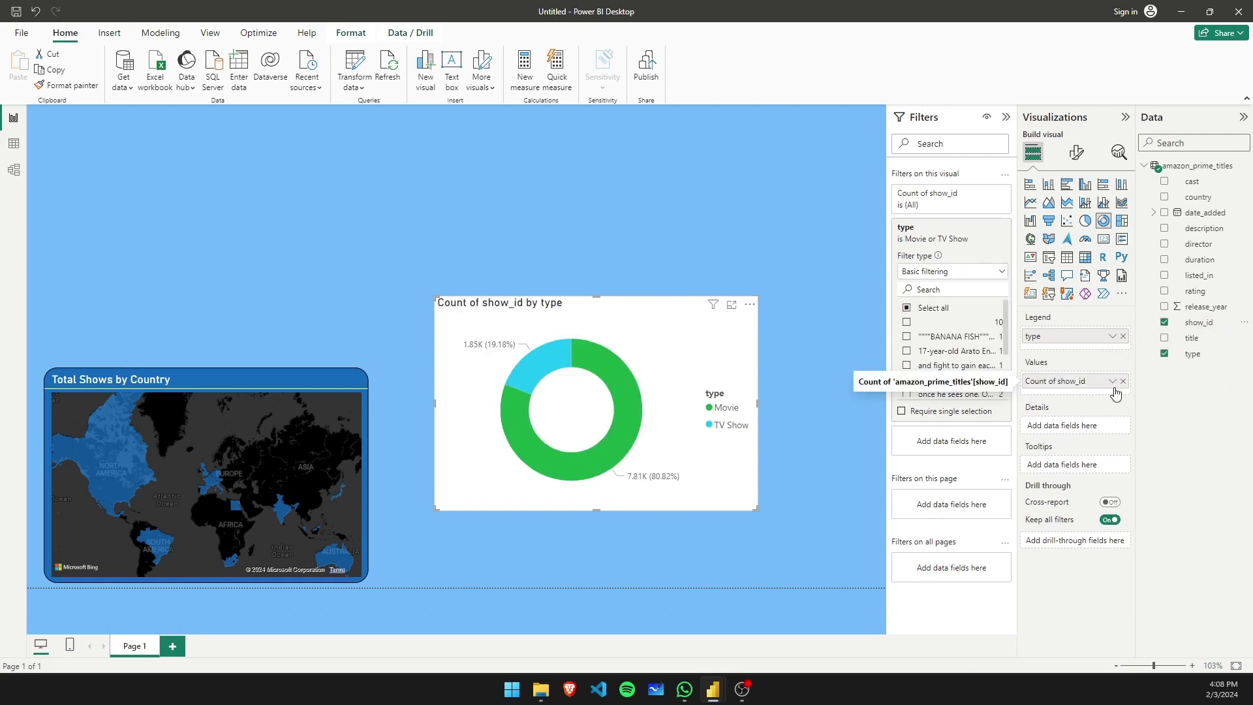
click(1112, 382)
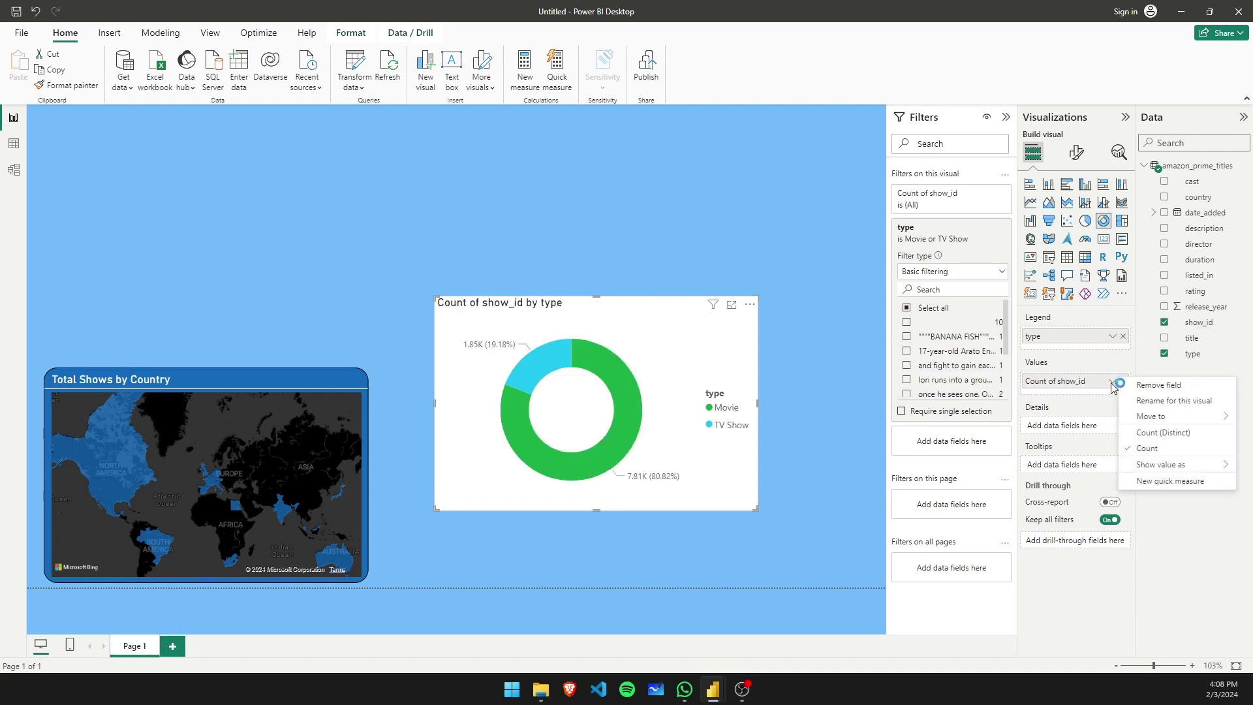
click(1166, 433)
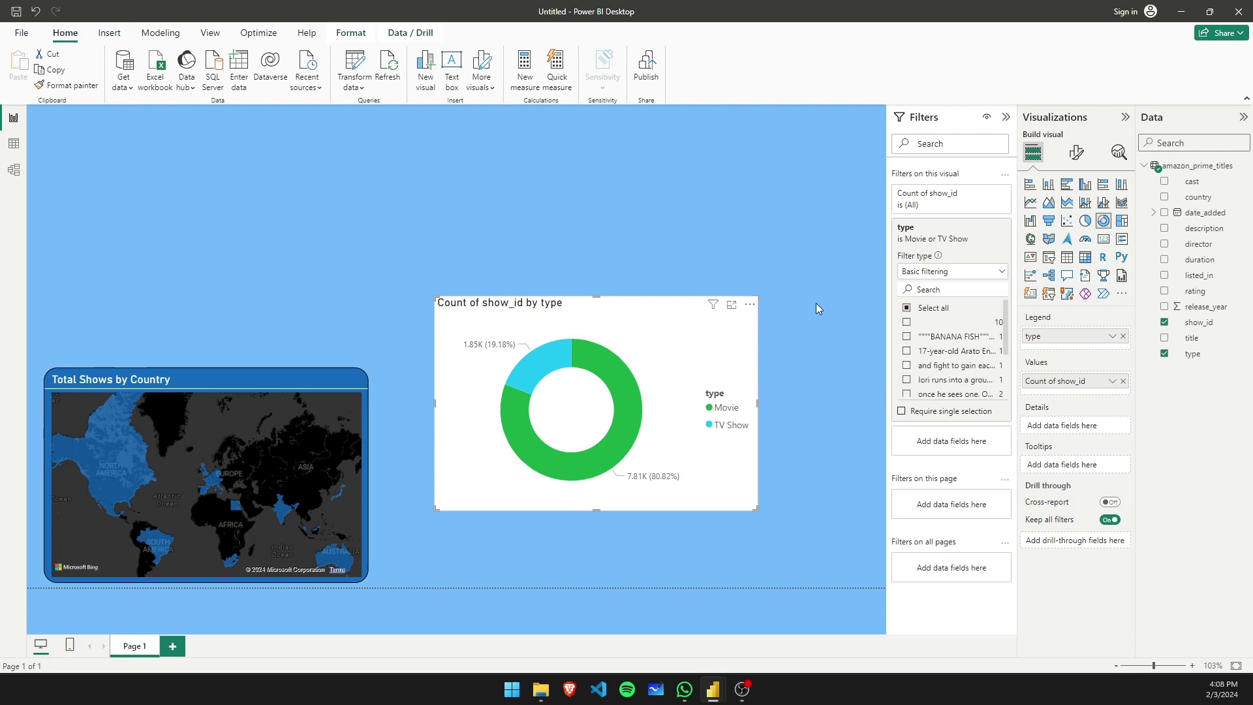
click(1113, 382)
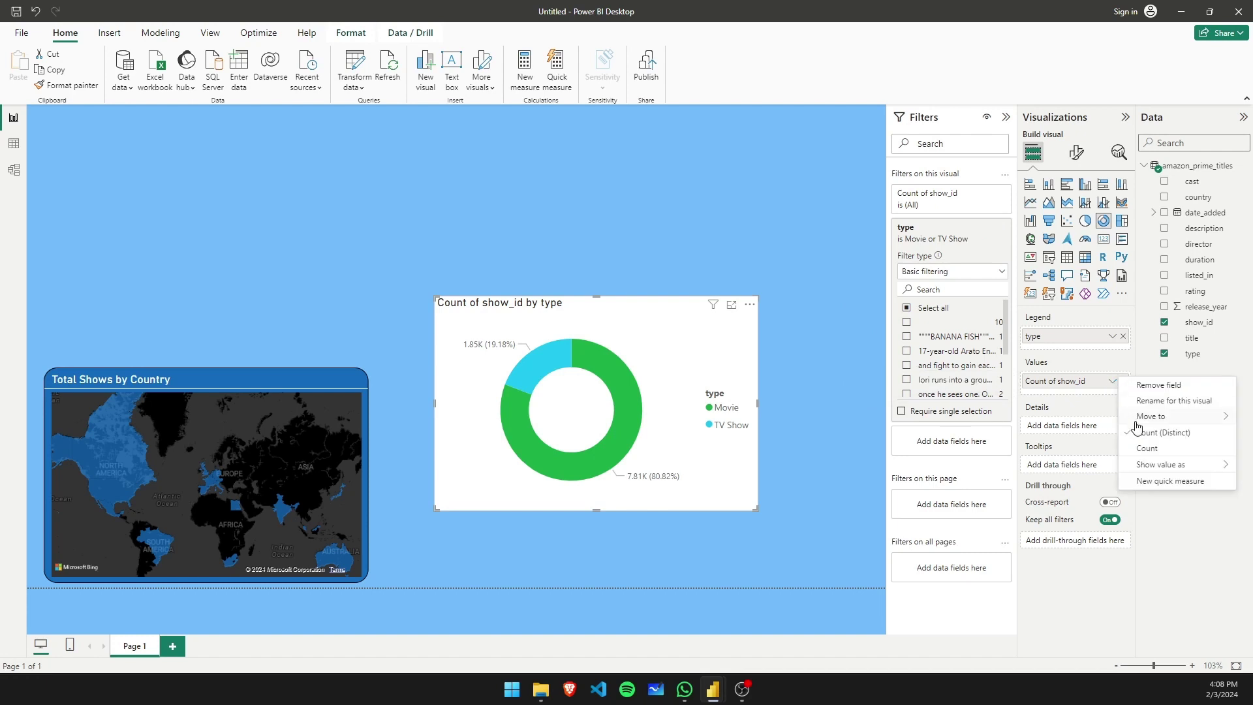
- Aggregate the donut chart's show_id as Count and change the chart's title to "Movies and TV shows"
click(1143, 448)
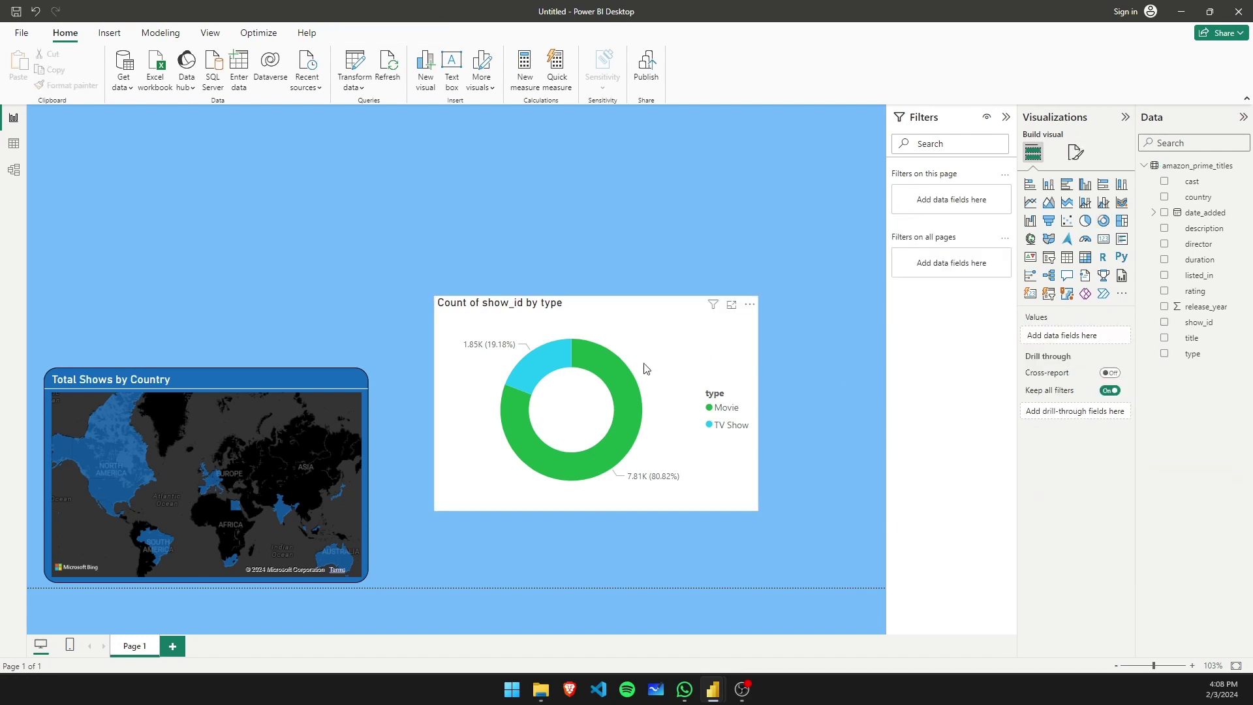
click(863, 370)
click(599, 328)
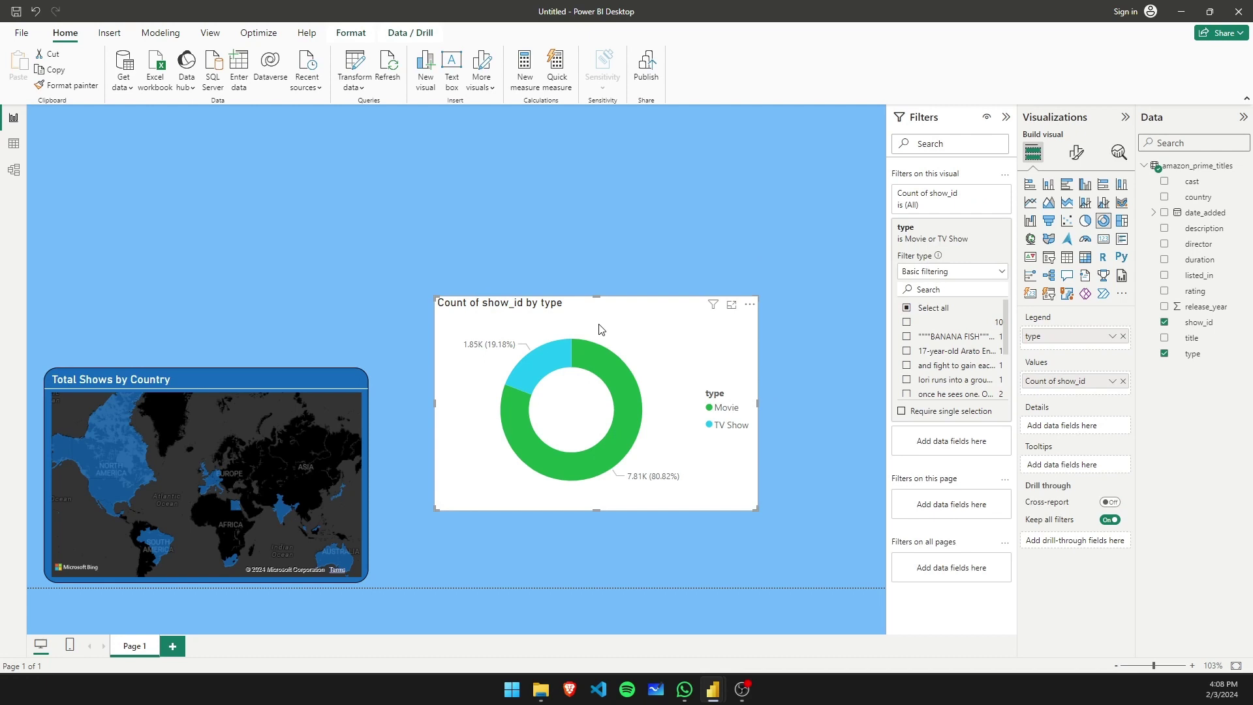
click(1076, 153)
click(1076, 211)
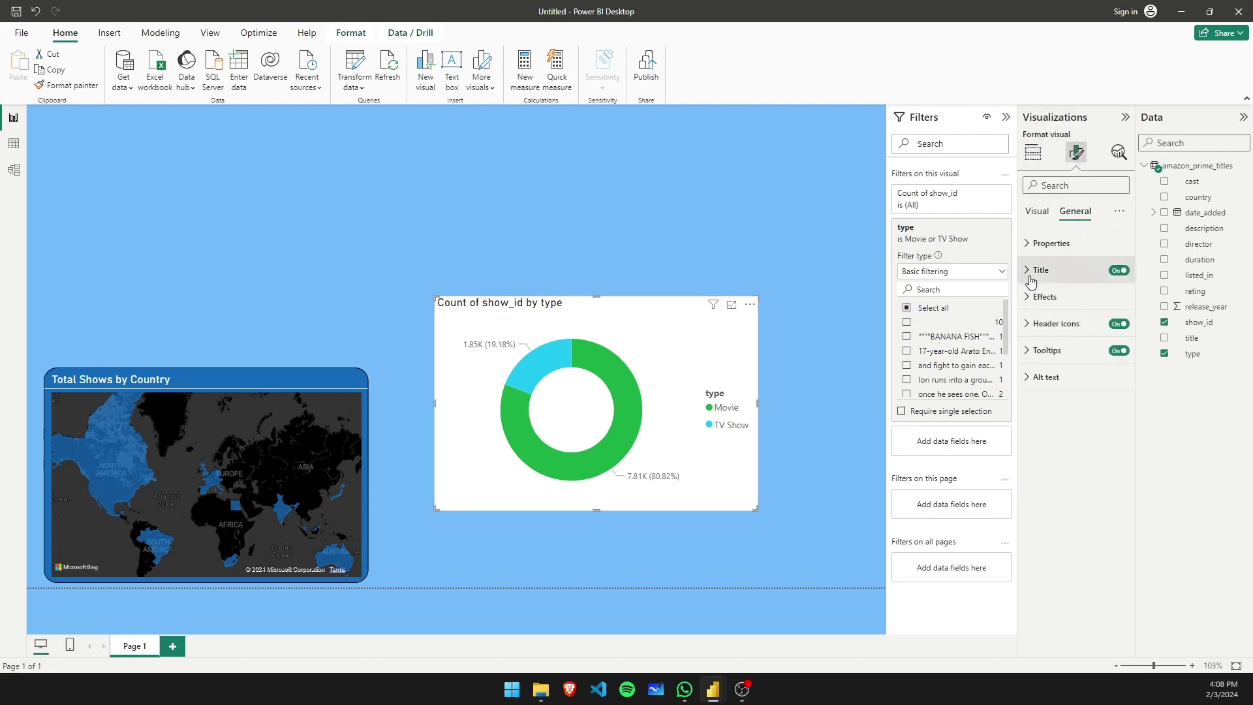
click(1041, 270)
click(1069, 335)
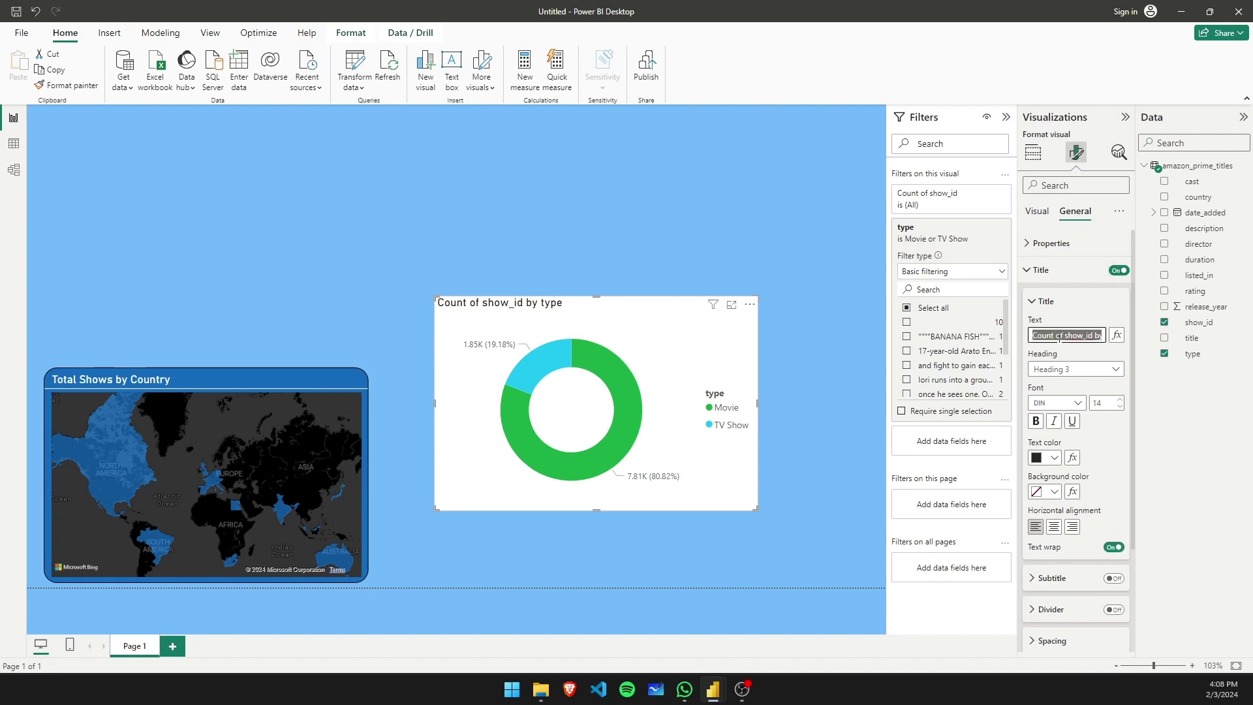
text(Movies and TV shows)
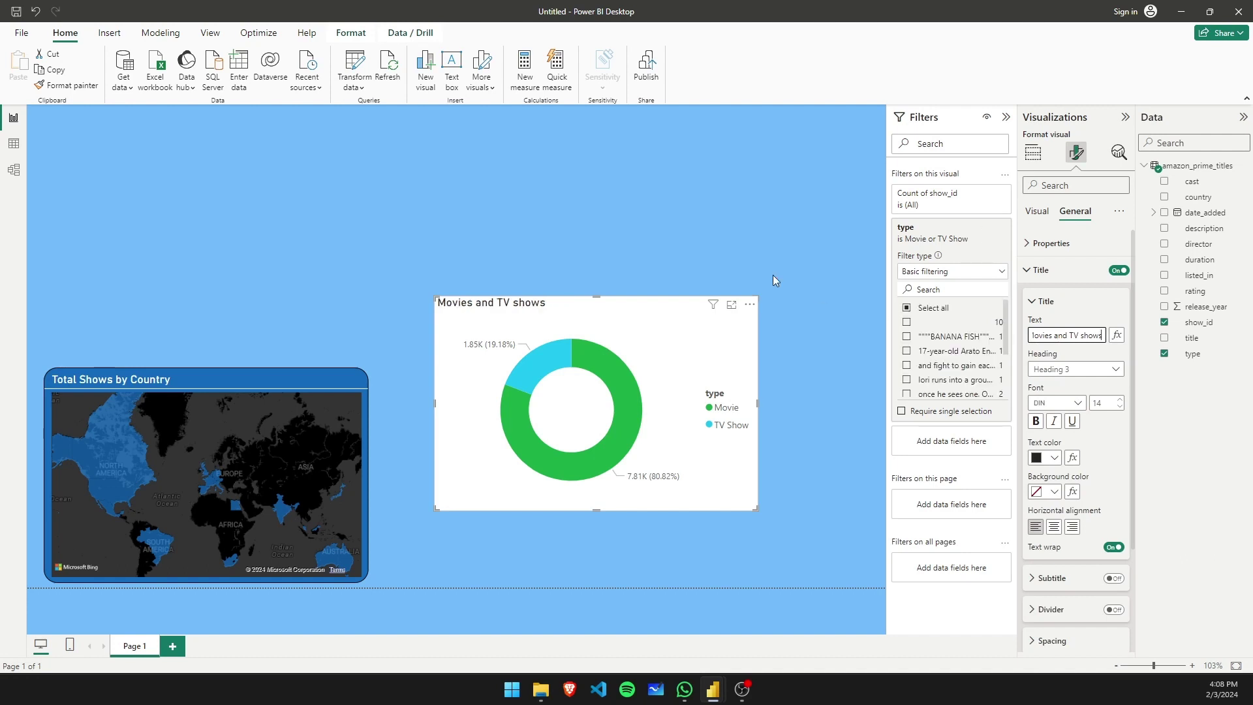
click(642, 194)
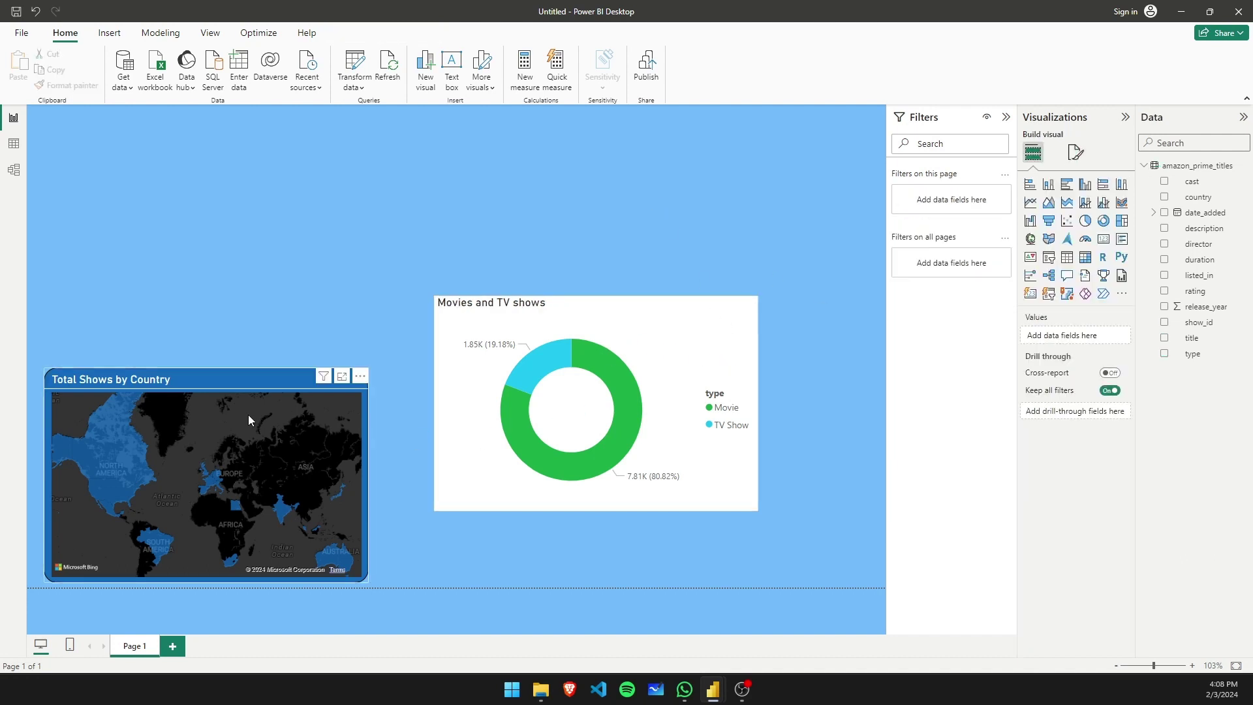
- Copy the Total Shows by Country map's formatting onto the Movies and TV shows donut chart
click(244, 385)
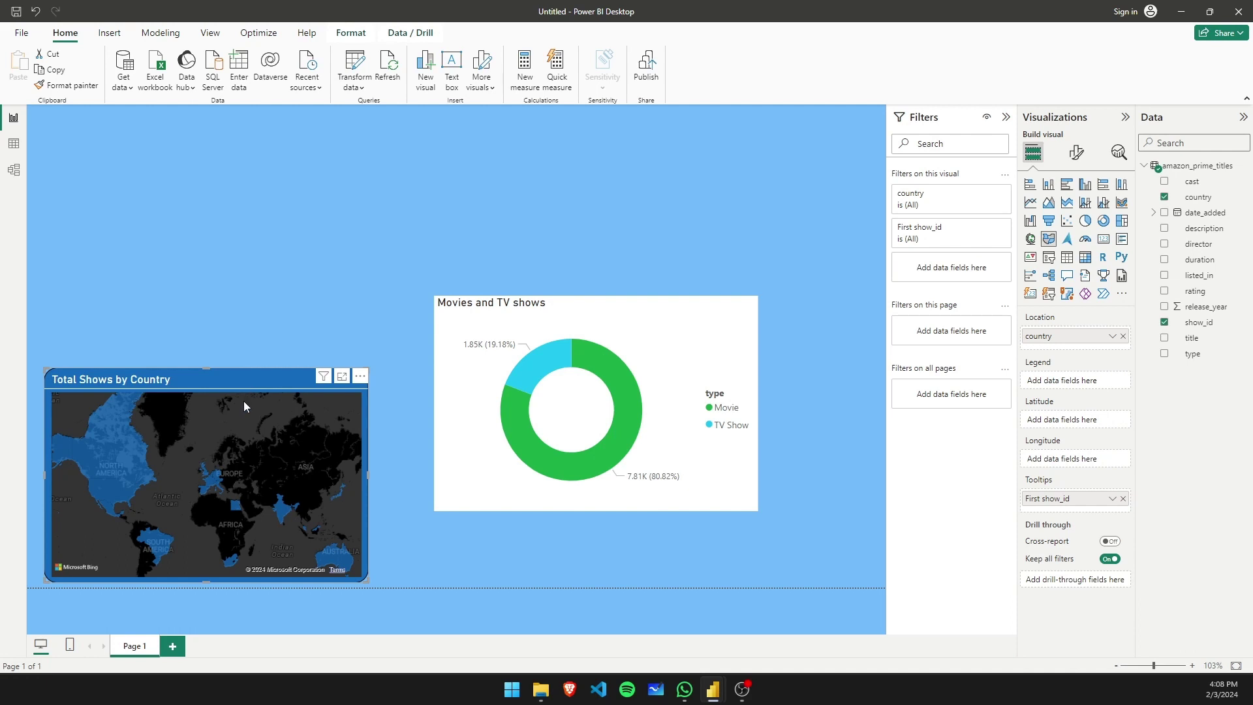
click(76, 86)
click(671, 341)
click(675, 206)
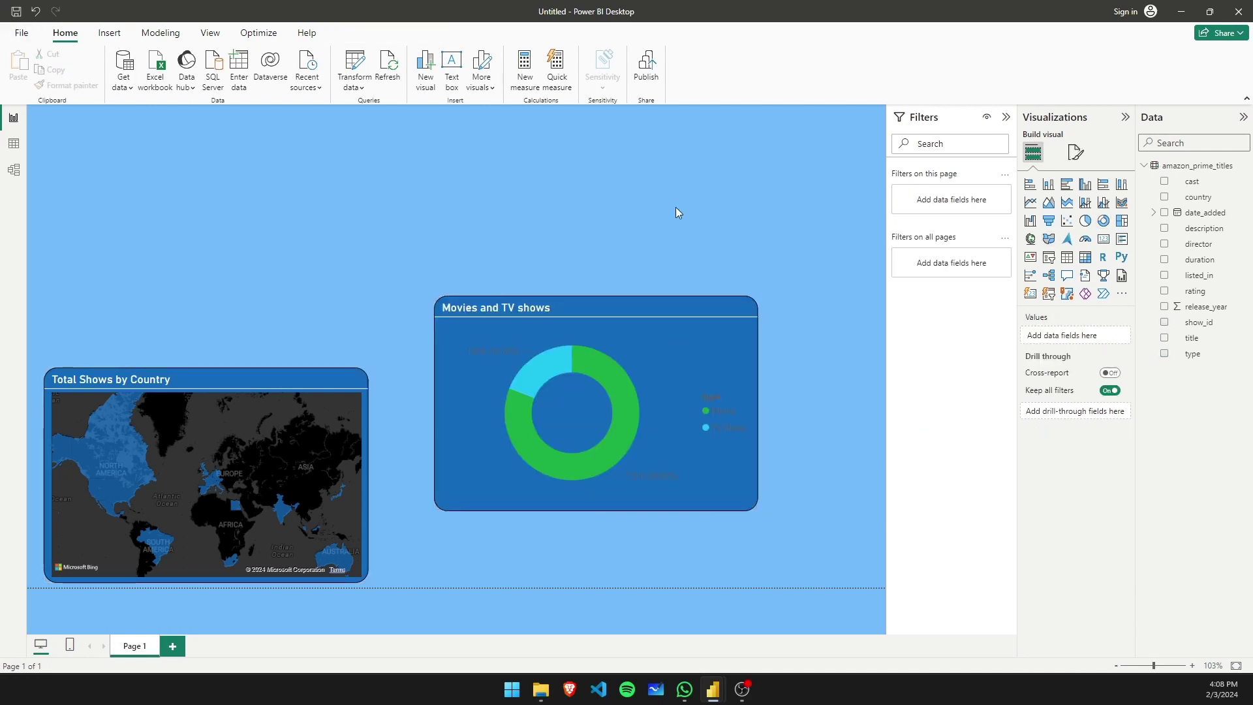
- Set the text color of the donut chart's legend to white
click(654, 342)
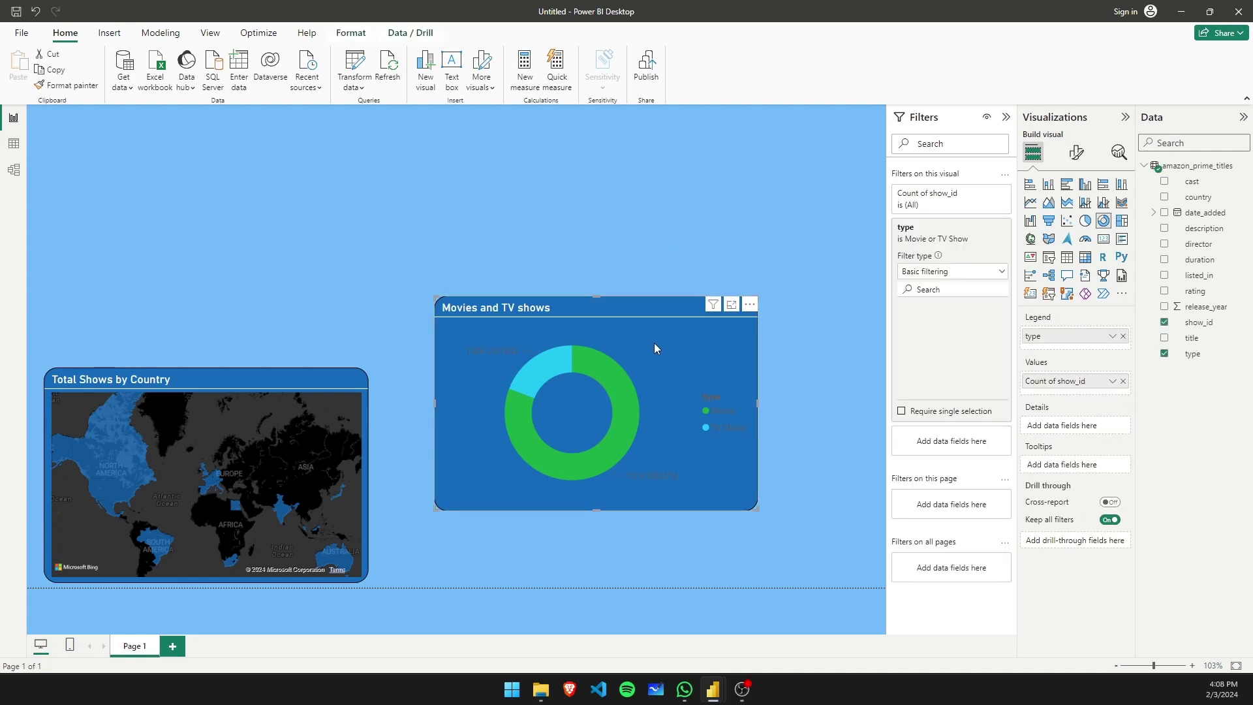
click(823, 374)
click(589, 363)
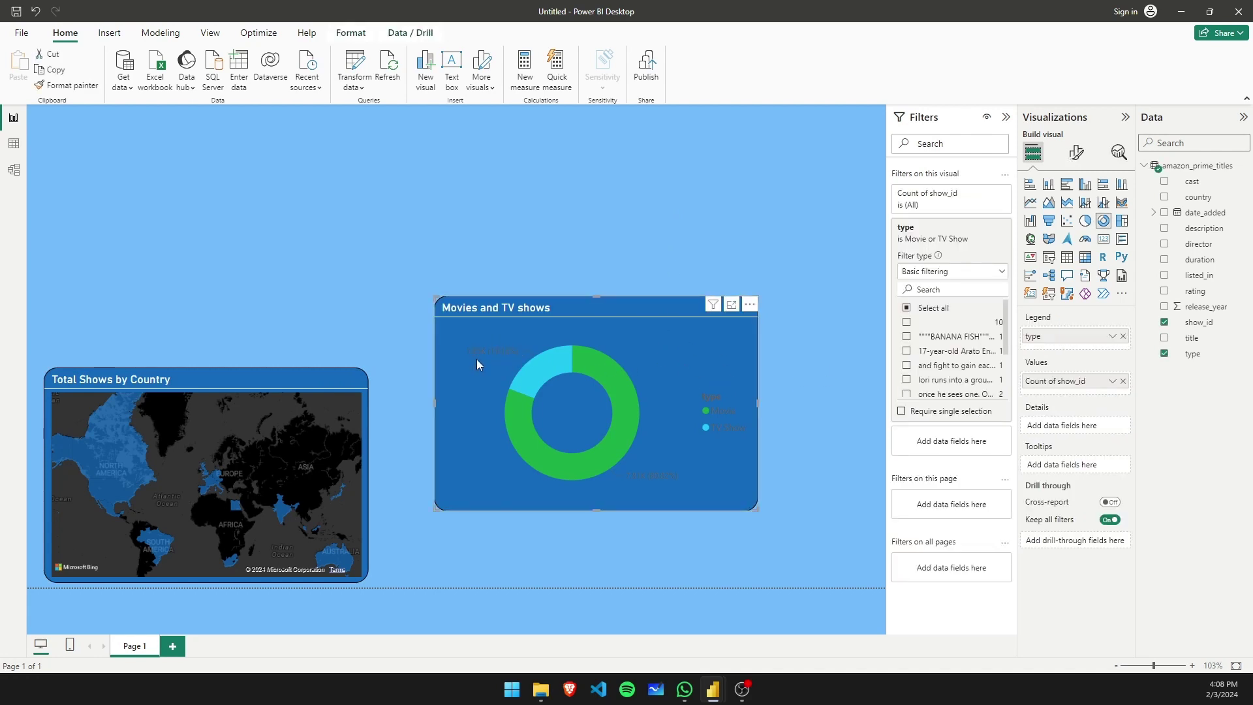
click(1075, 154)
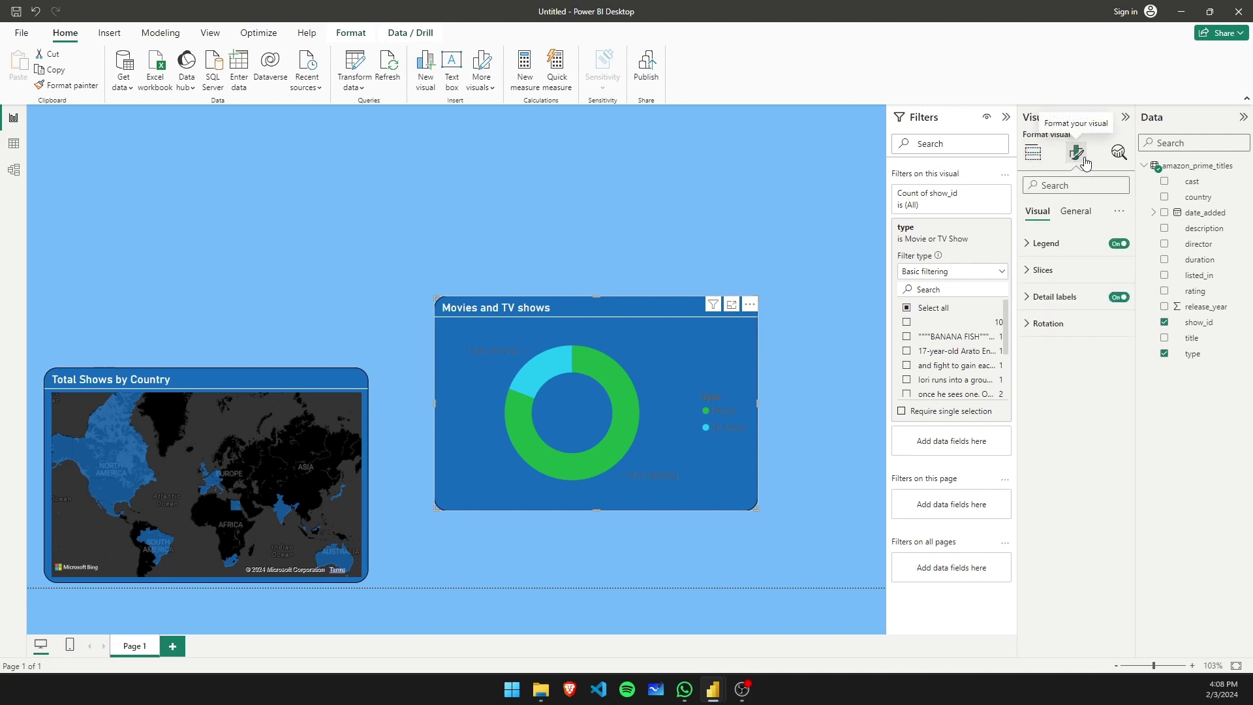
click(1035, 250)
click(1035, 339)
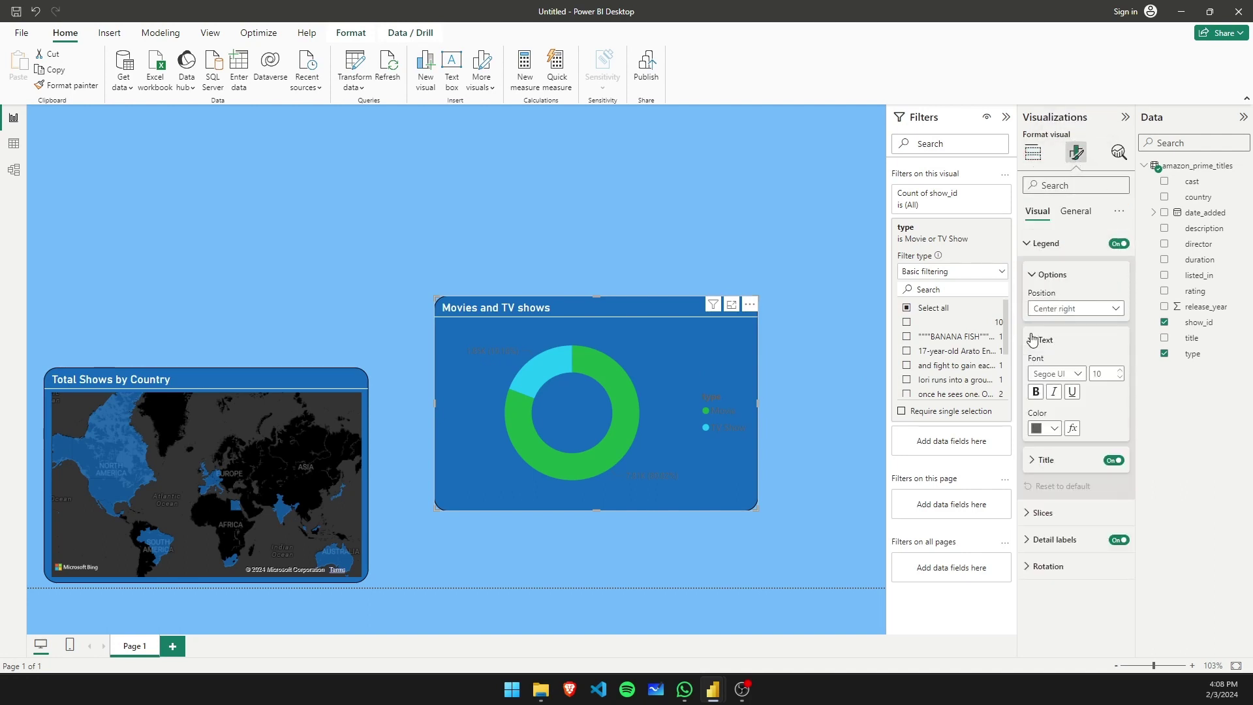
click(1038, 428)
click(1044, 470)
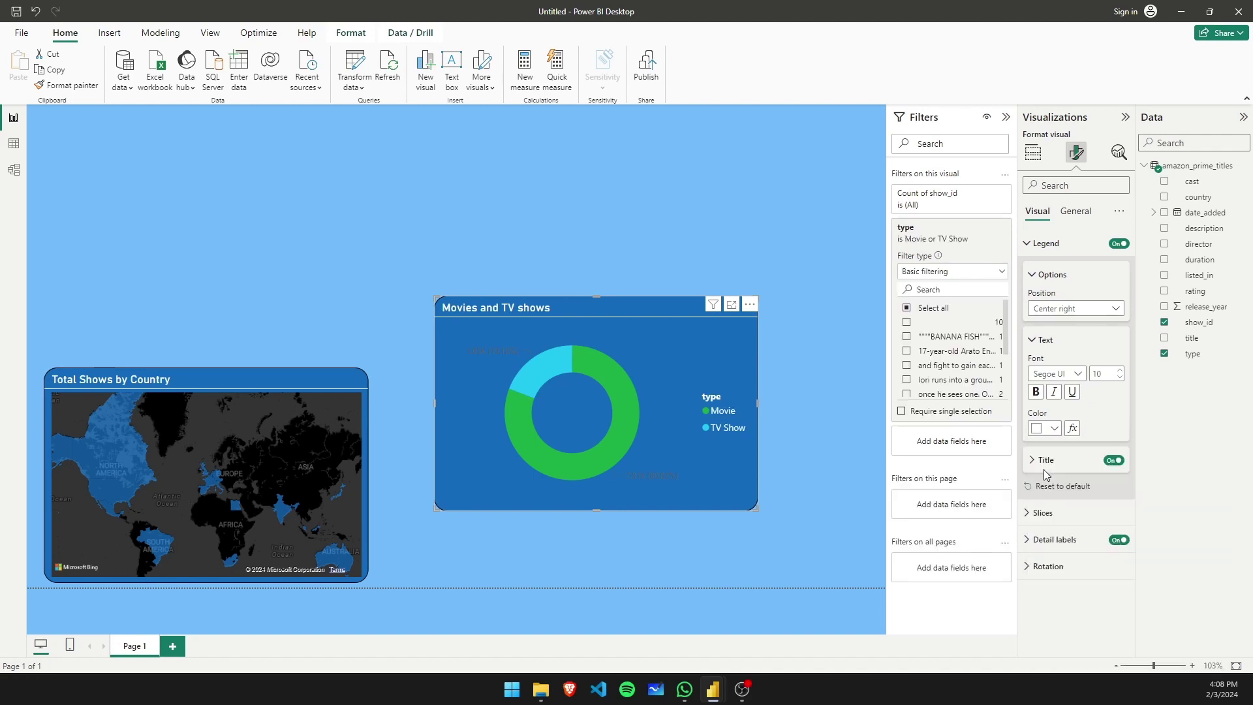
click(805, 317)
- Set the color of the donut chart's detail label values to white
click(613, 330)
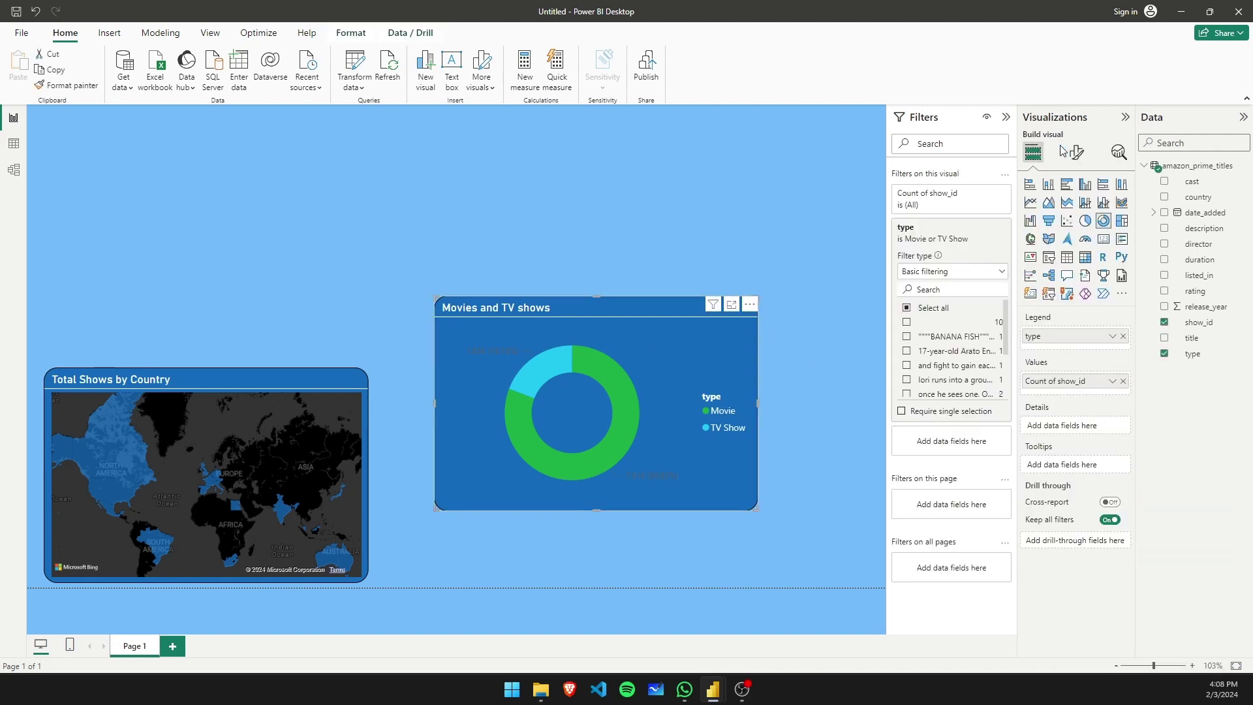
click(1077, 166)
click(1049, 296)
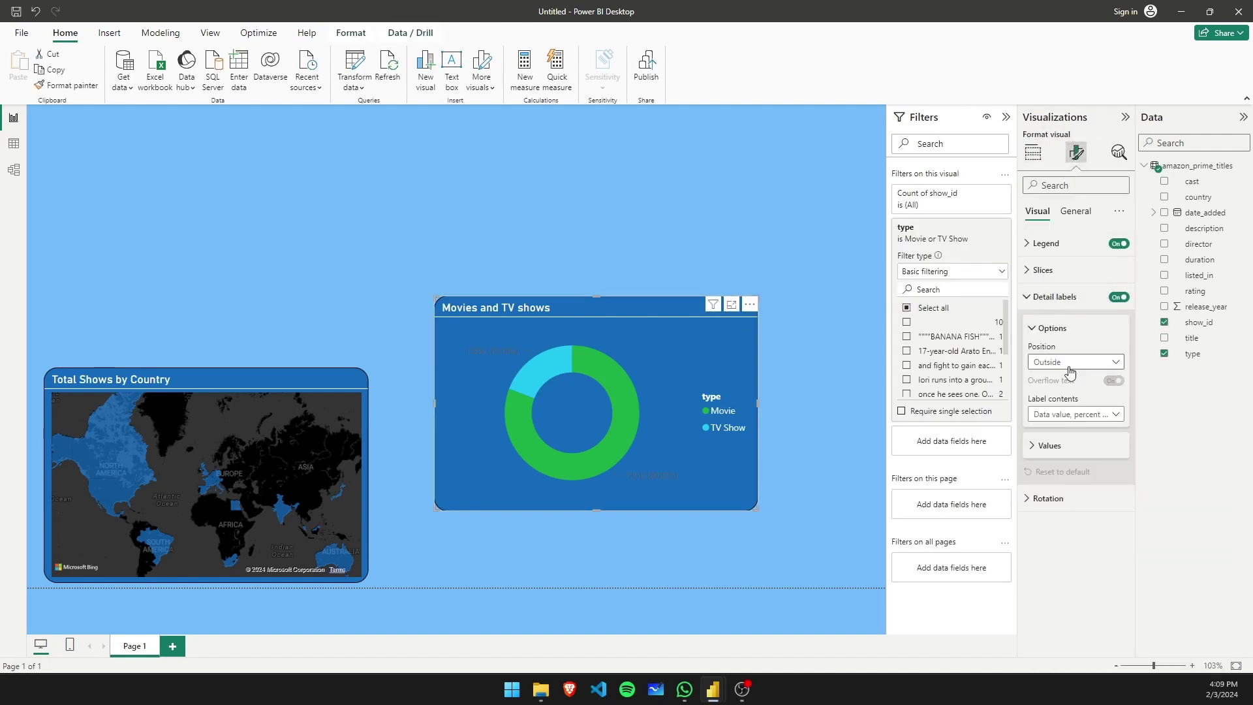
click(1063, 450)
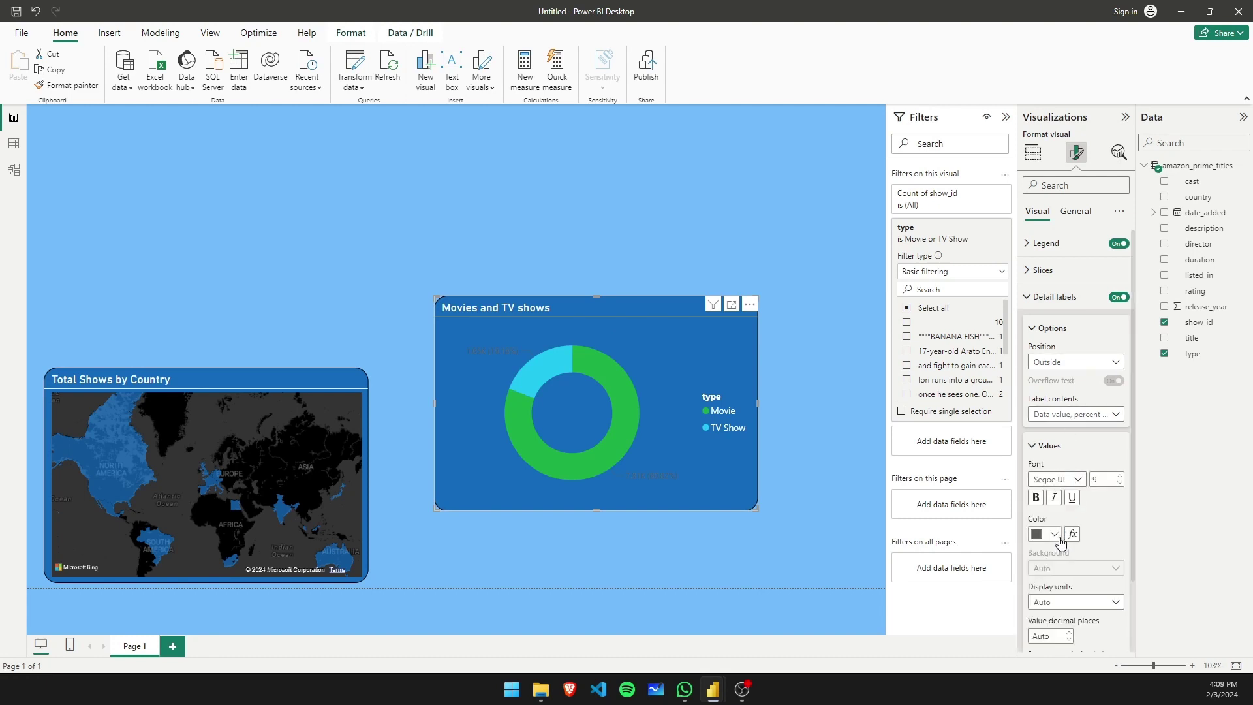
click(1055, 535)
click(1045, 480)
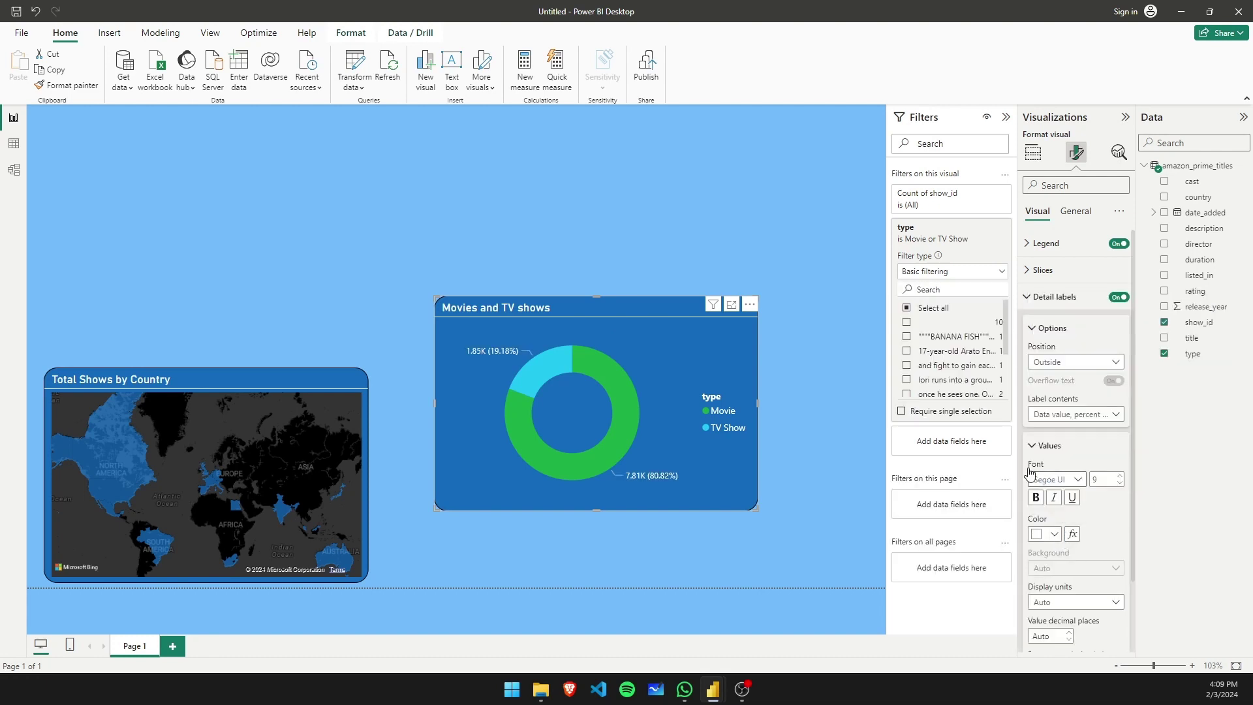
click(793, 342)
- Try Category, percent of total as the contents of the donut chart's detail labels
click(632, 346)
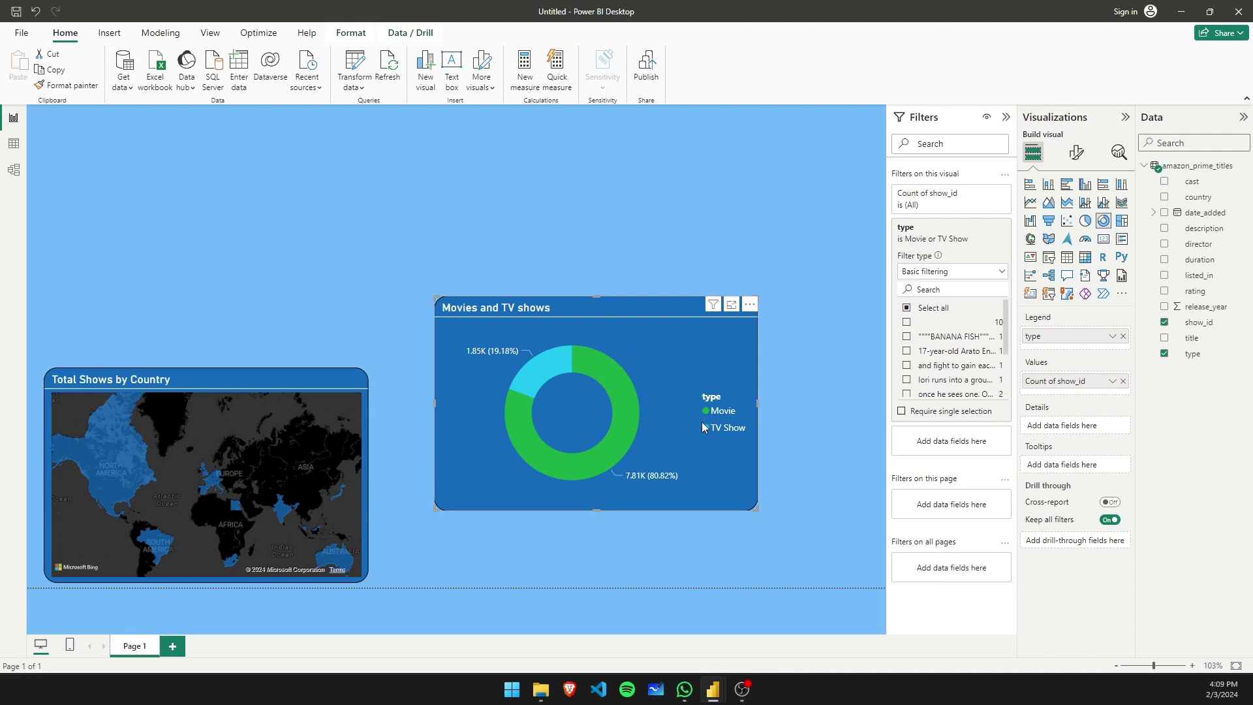
click(1075, 153)
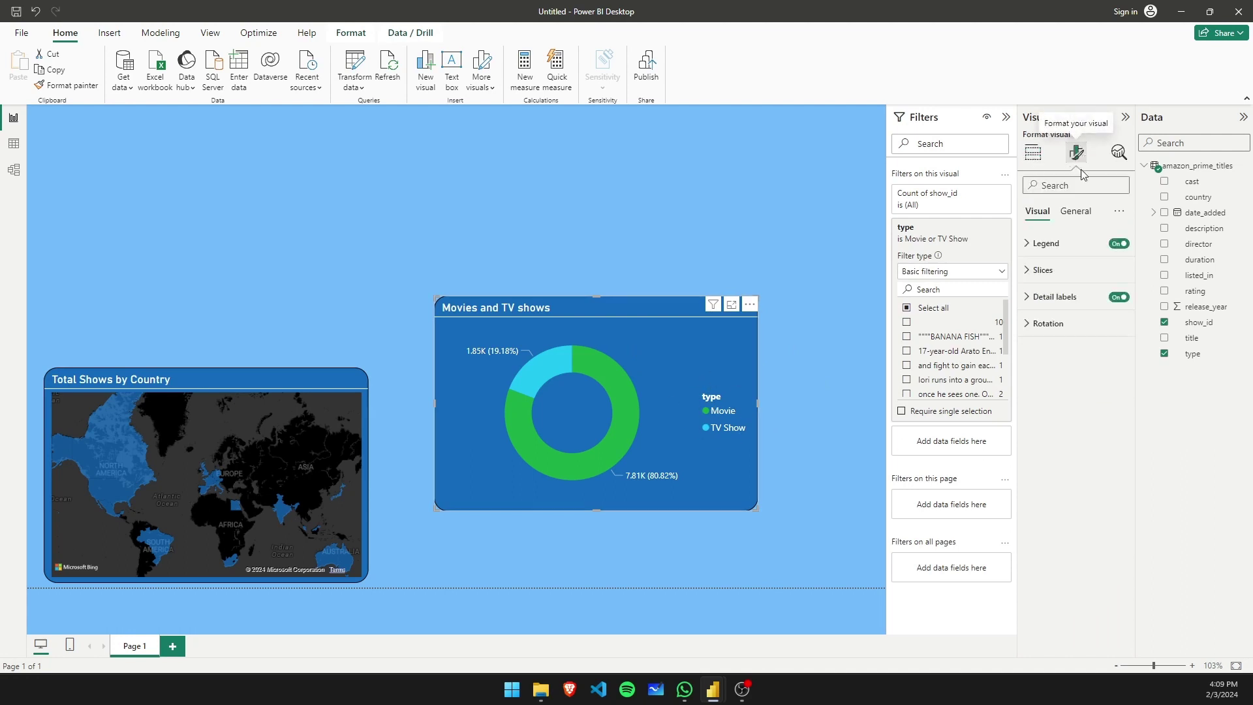
click(1044, 296)
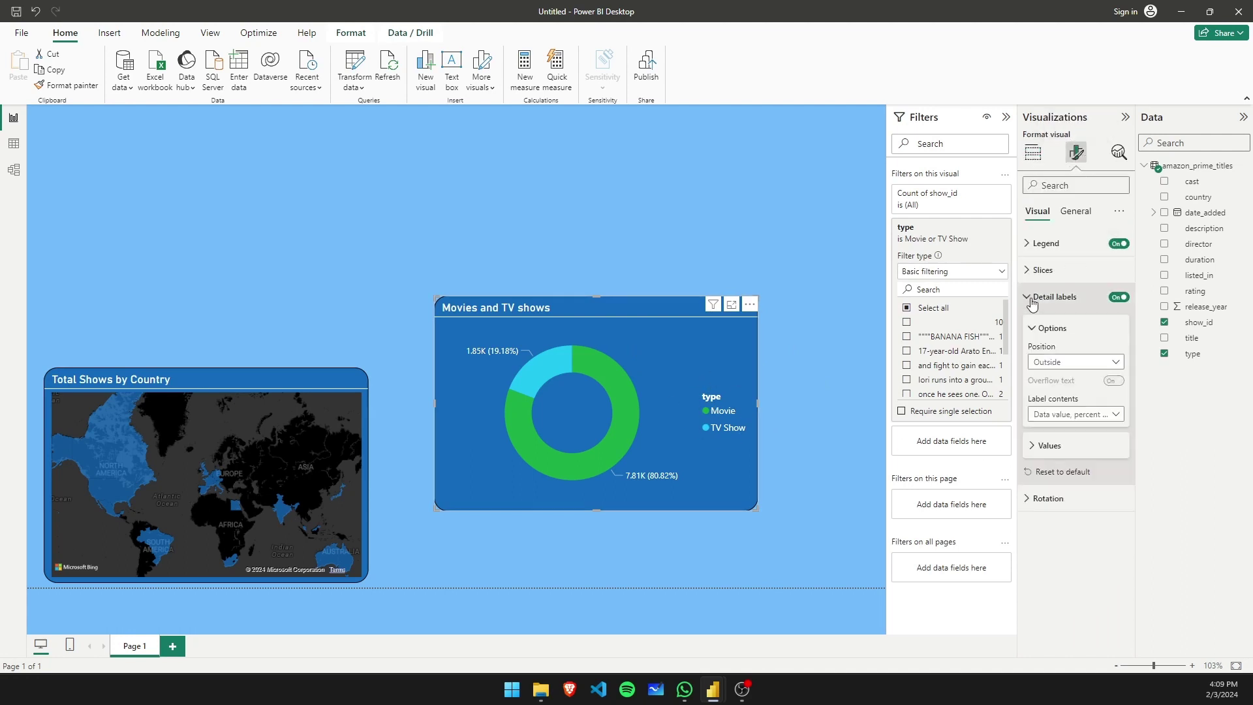
click(1044, 449)
click(1044, 448)
click(1100, 415)
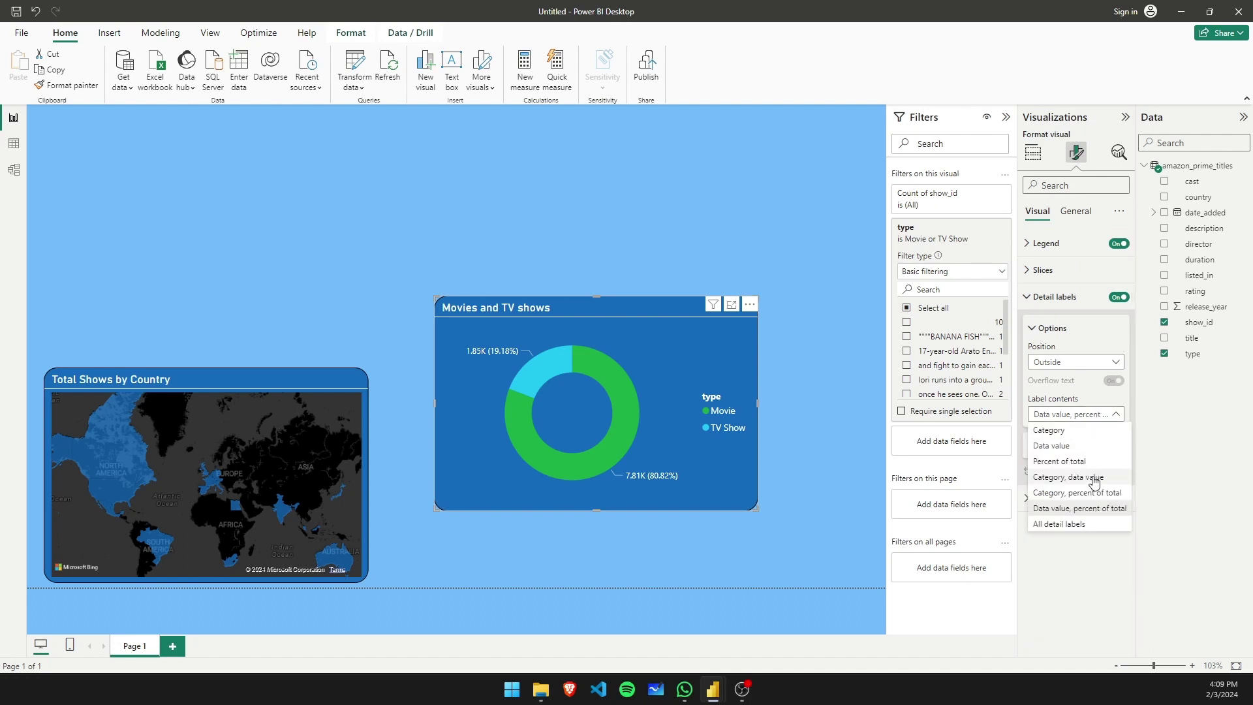
click(1094, 490)
click(1118, 297)
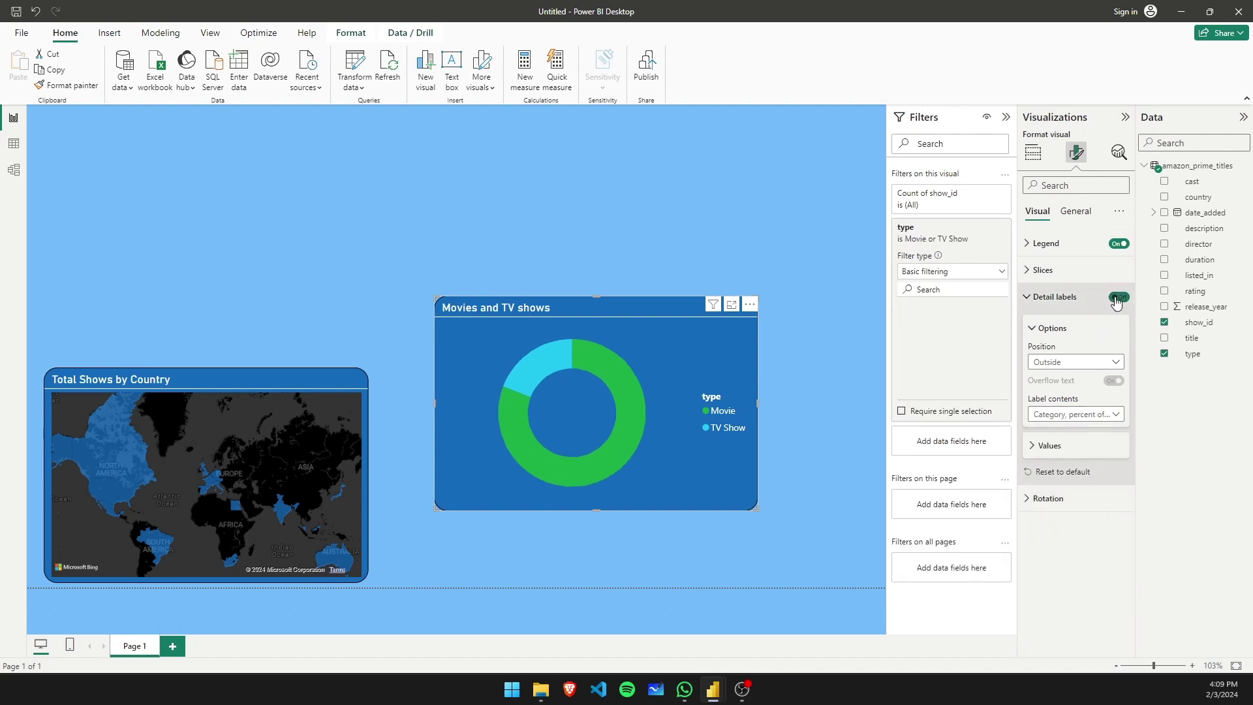
click(1117, 297)
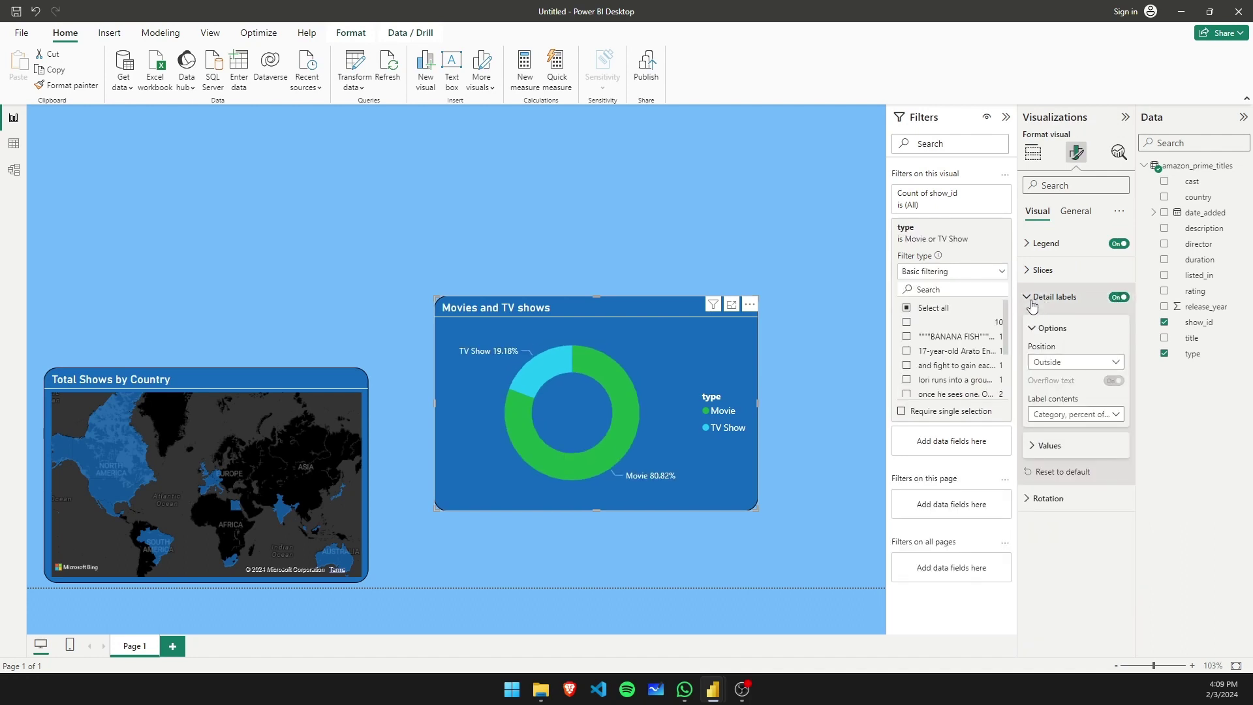
- Try the donut chart without its legend and turn the legend back on
click(1120, 244)
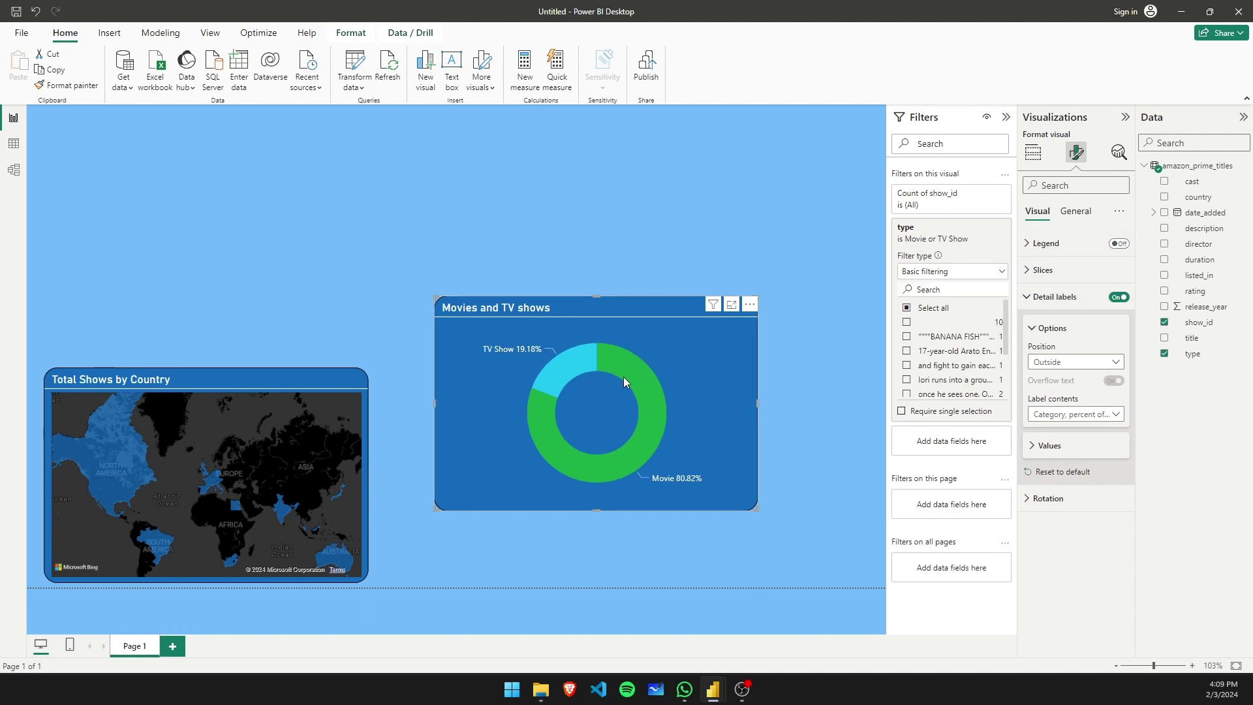
click(1120, 244)
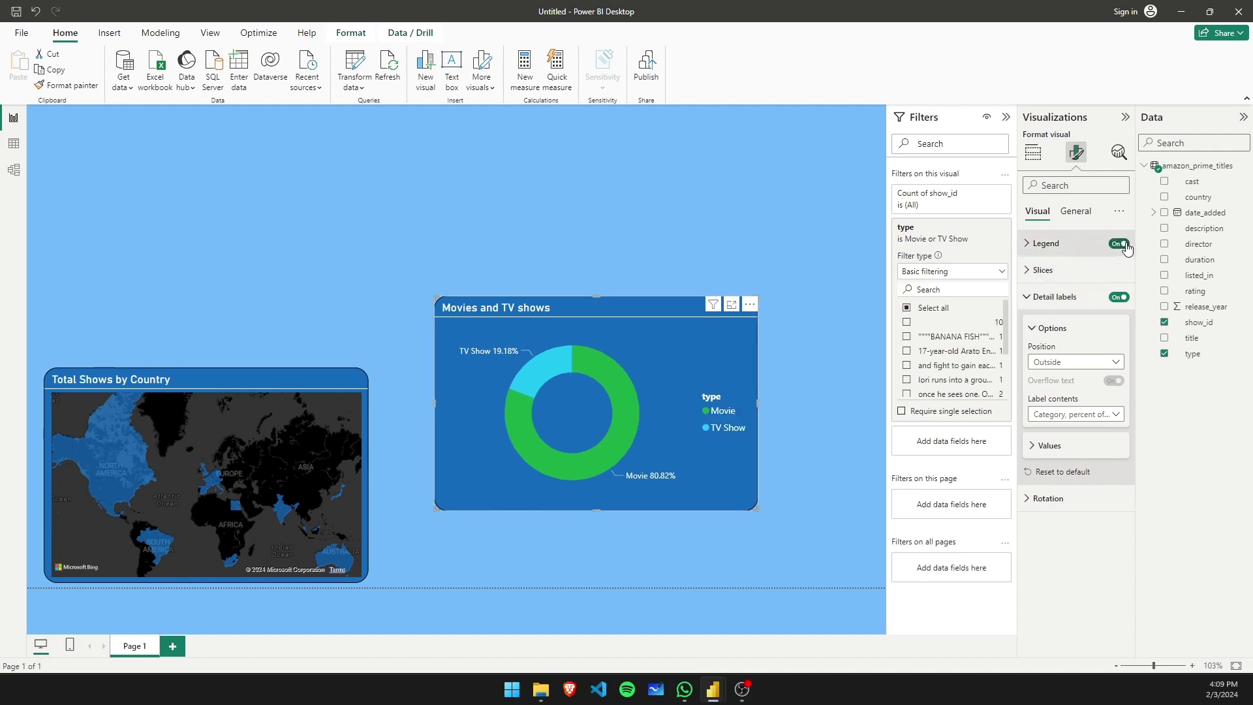
click(1120, 244)
click(1122, 245)
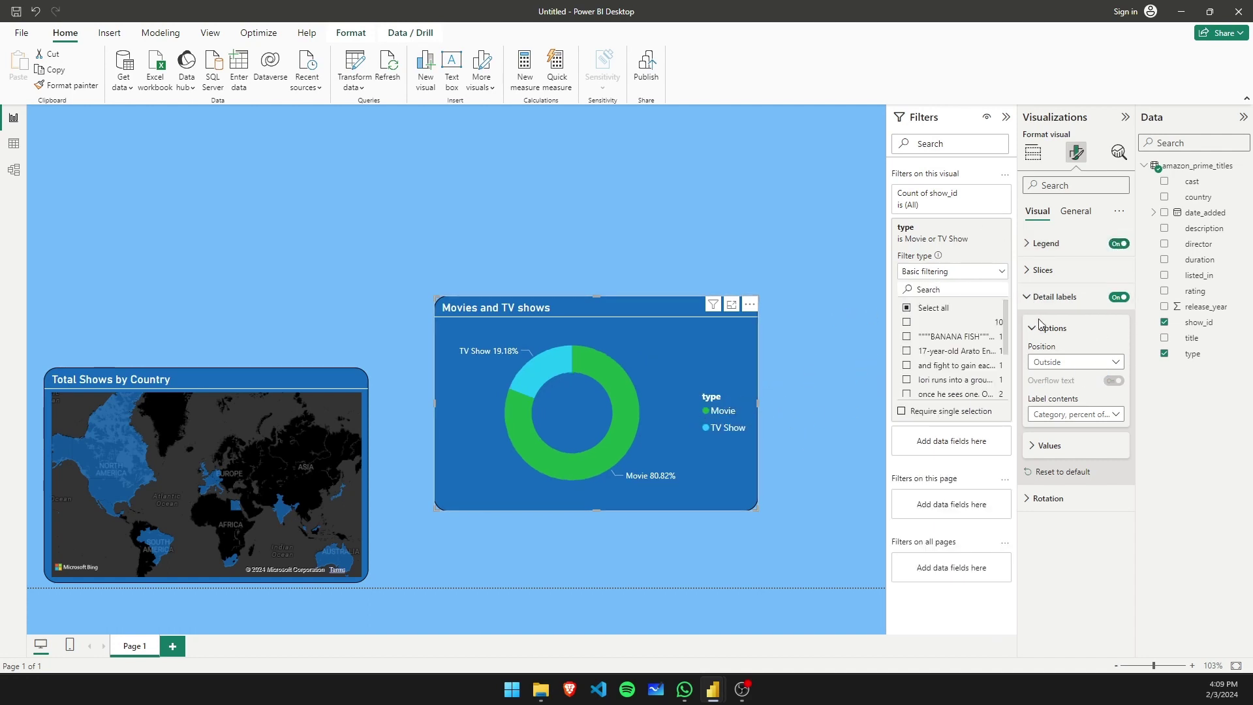
- Set the donut chart's detail label contents to Data value, percent of total
click(1088, 418)
click(1071, 506)
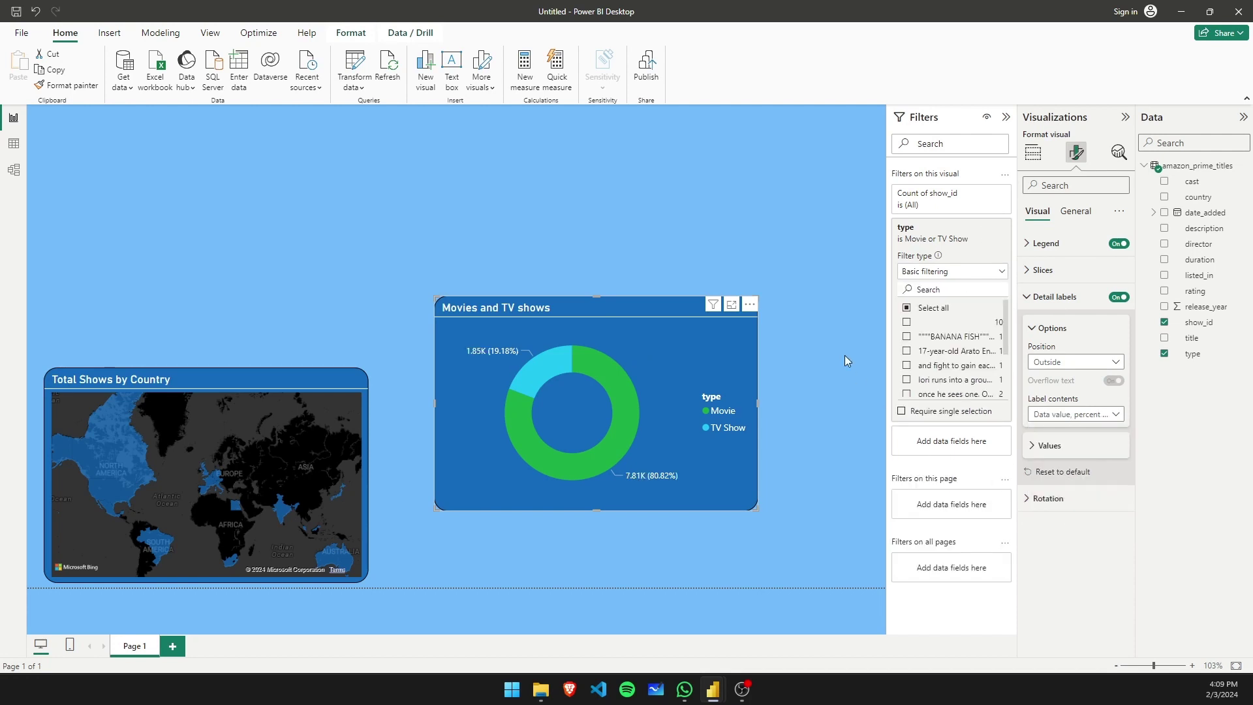
click(831, 244)
- Shrink the donut chart and place it directly to the right of the map, with their bottom edges aligned
click(706, 389)
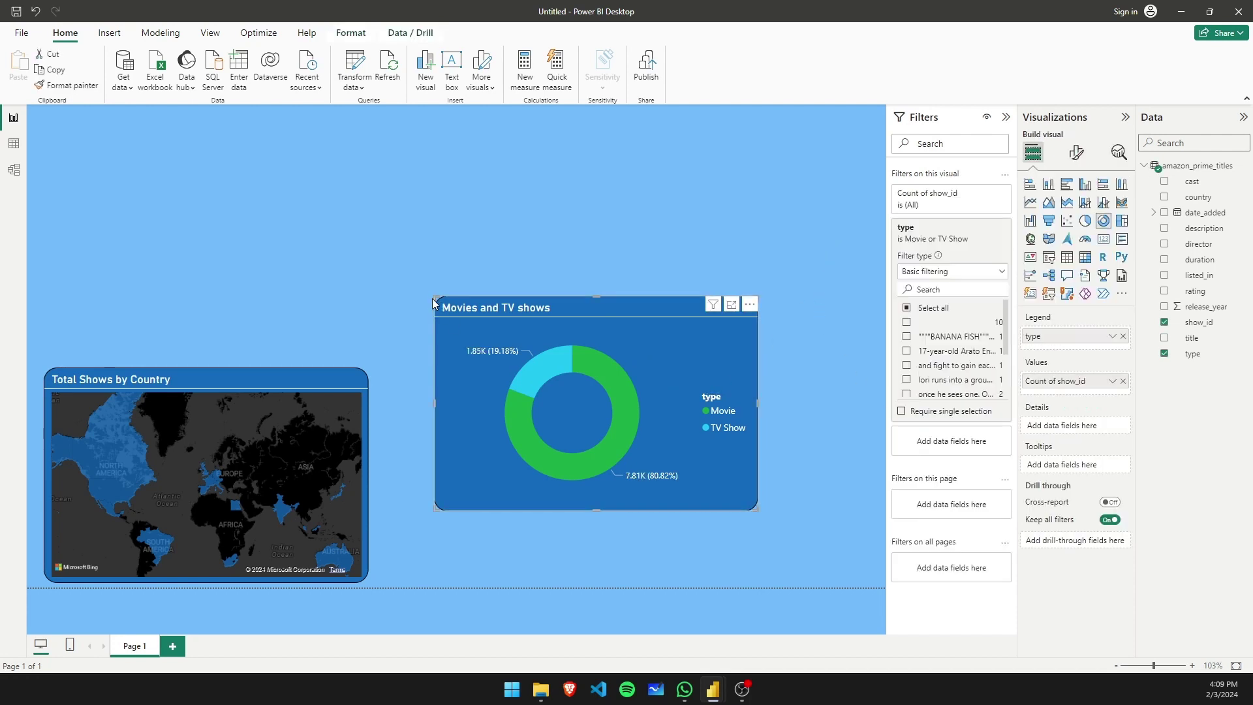
drag(434, 297, 503, 335)
drag(611, 370, 490, 452)
click(325, 386)
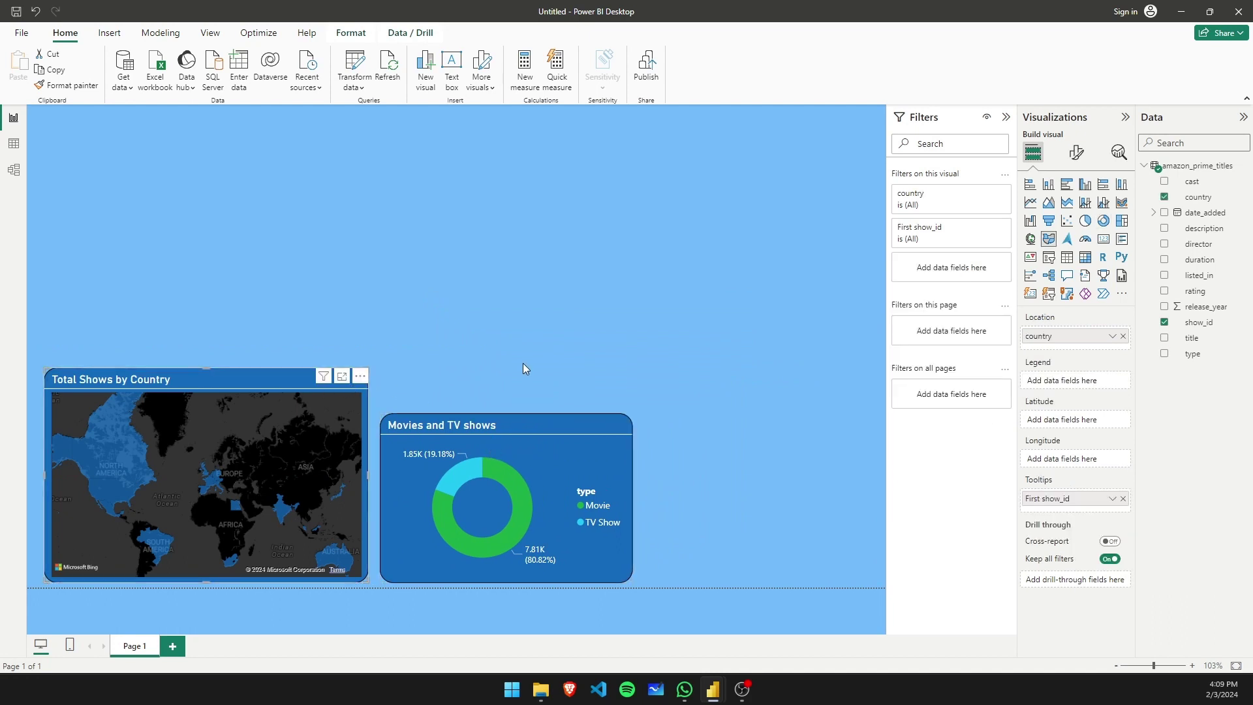
click(710, 444)
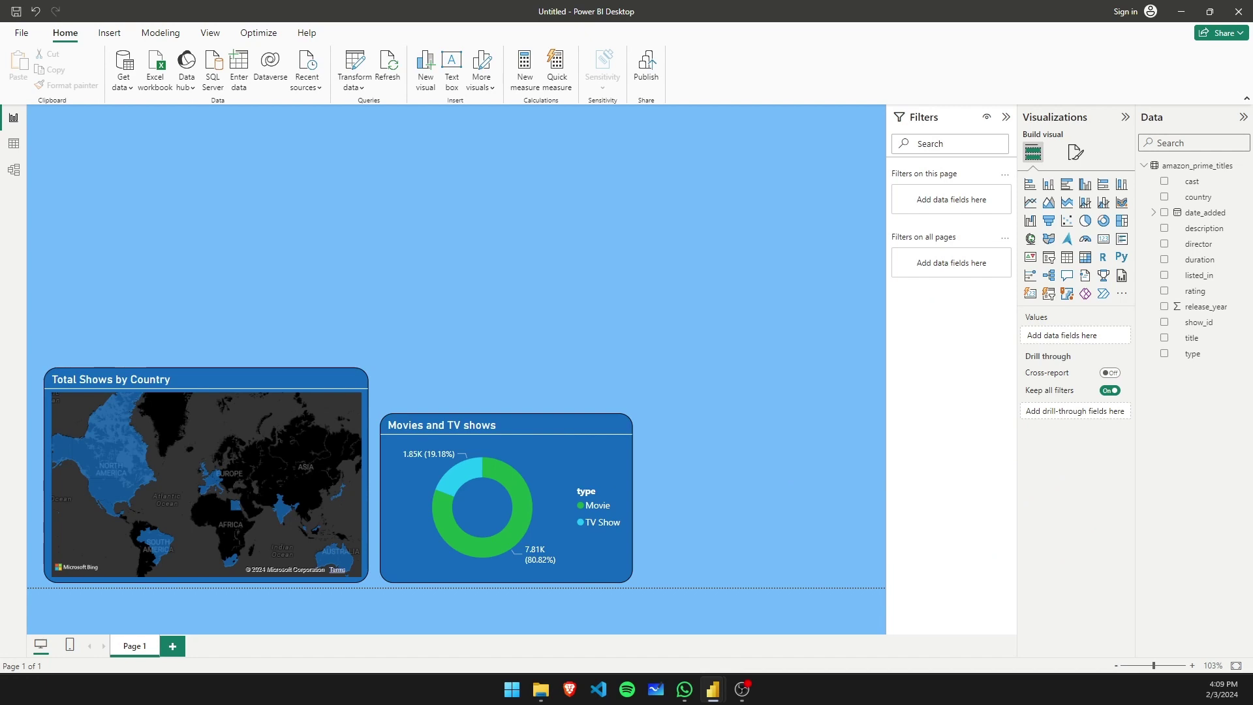
- Insert an area chart above the donut chart, toward the page's right side, with release_year on the X-axis
click(1048, 203)
drag(226, 228, 661, 276)
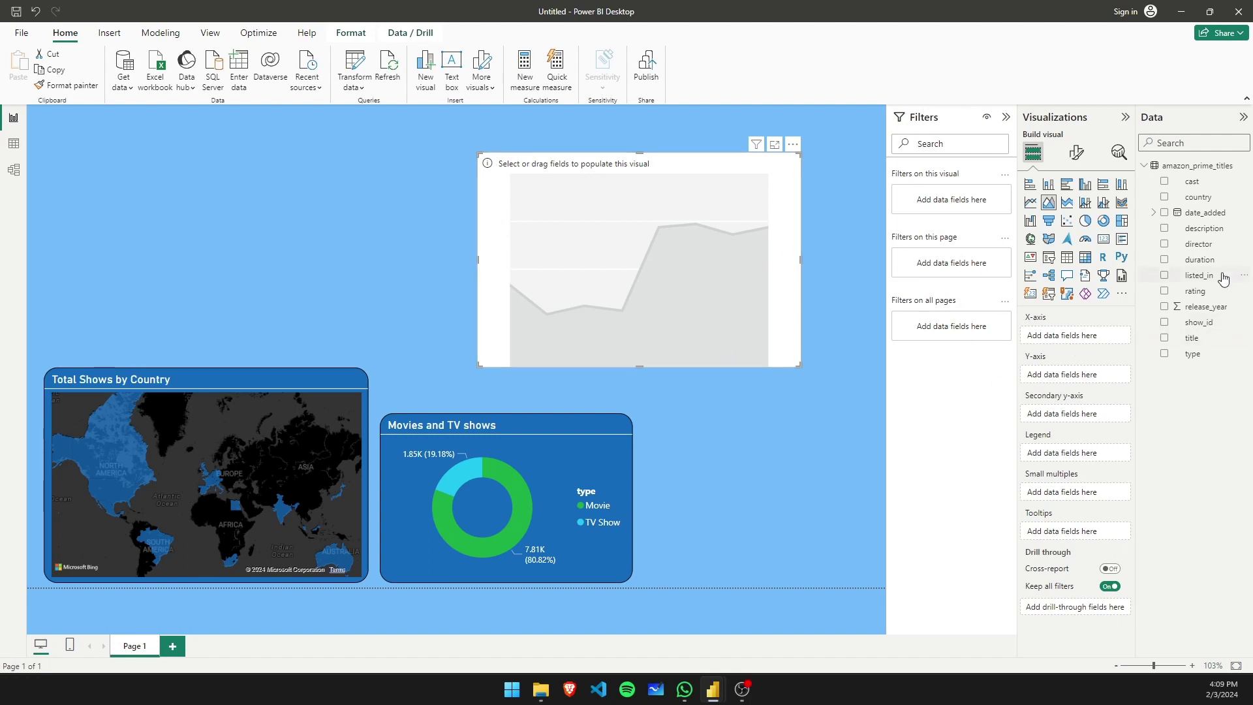
drag(1217, 312, 1077, 335)
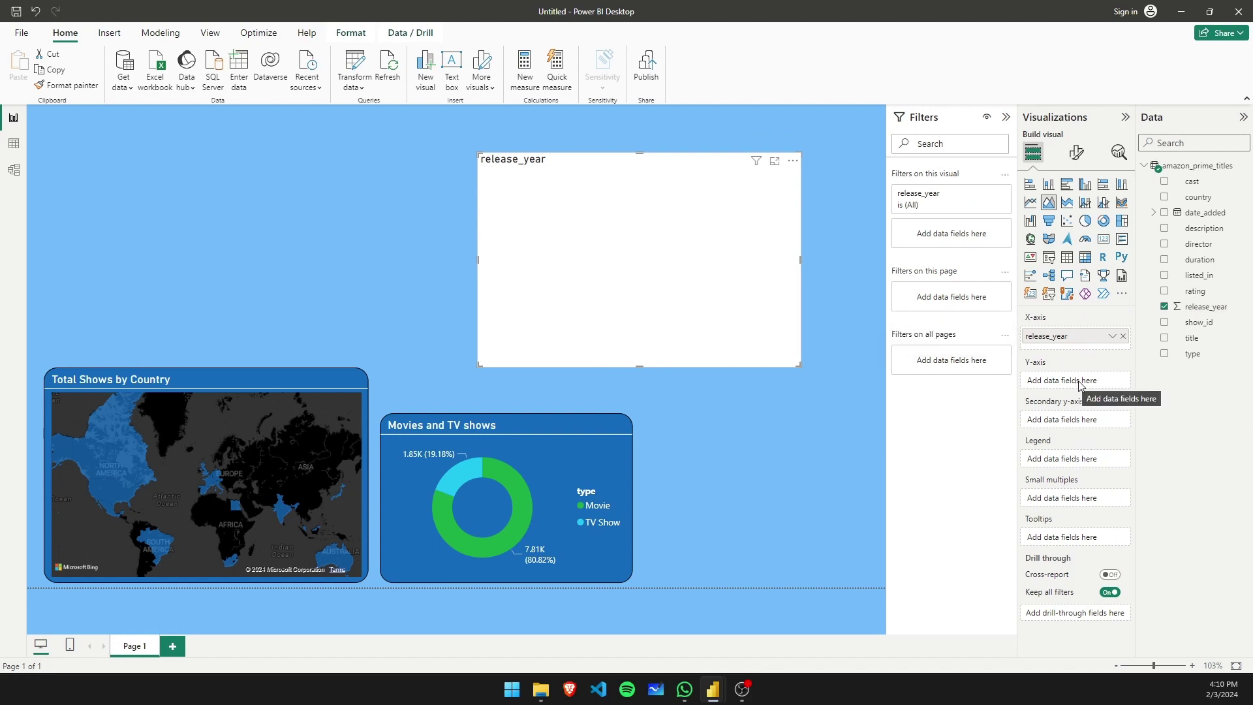
- Add show_id to the area chart's Y-axis and aggregate it as Count (Distinct)
drag(1214, 322, 1090, 387)
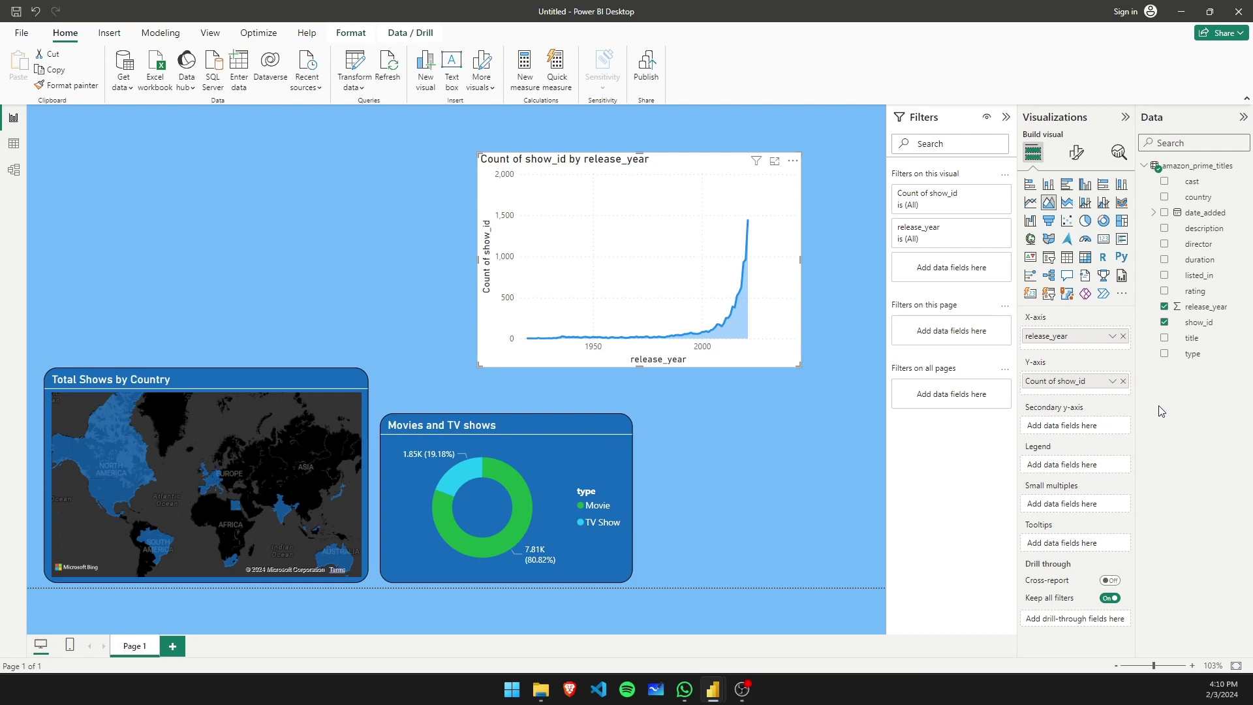
click(1113, 381)
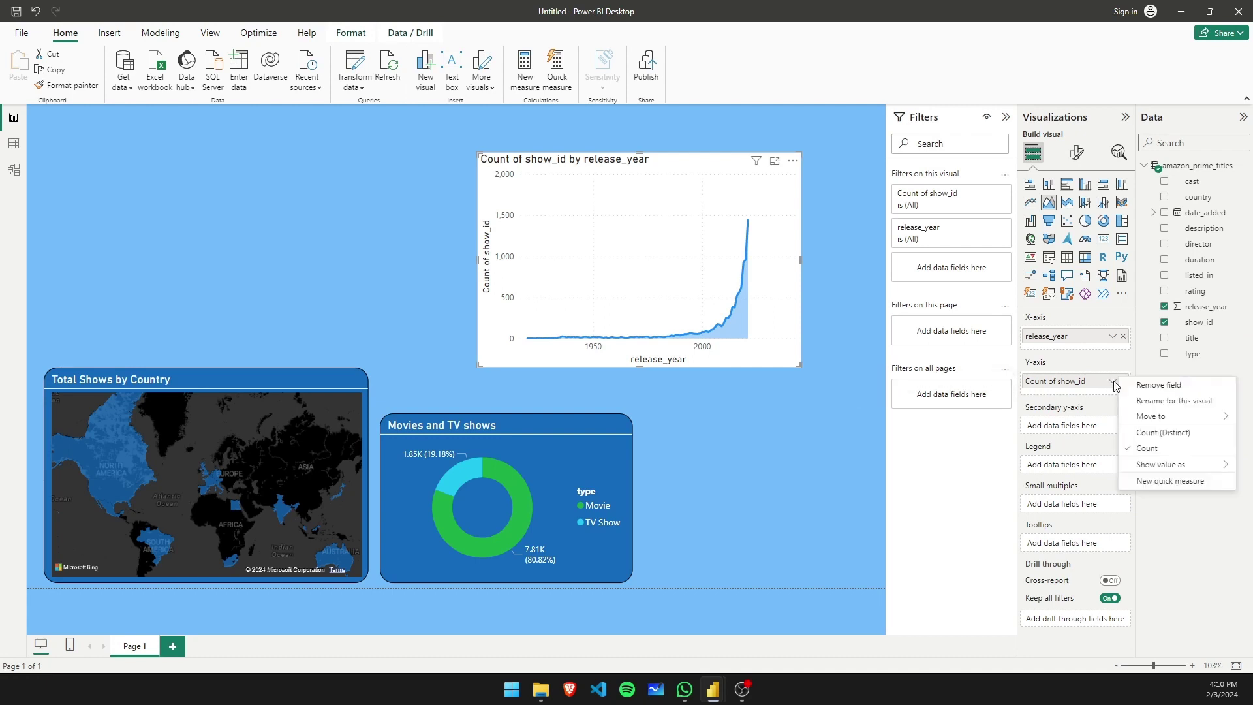
click(1181, 437)
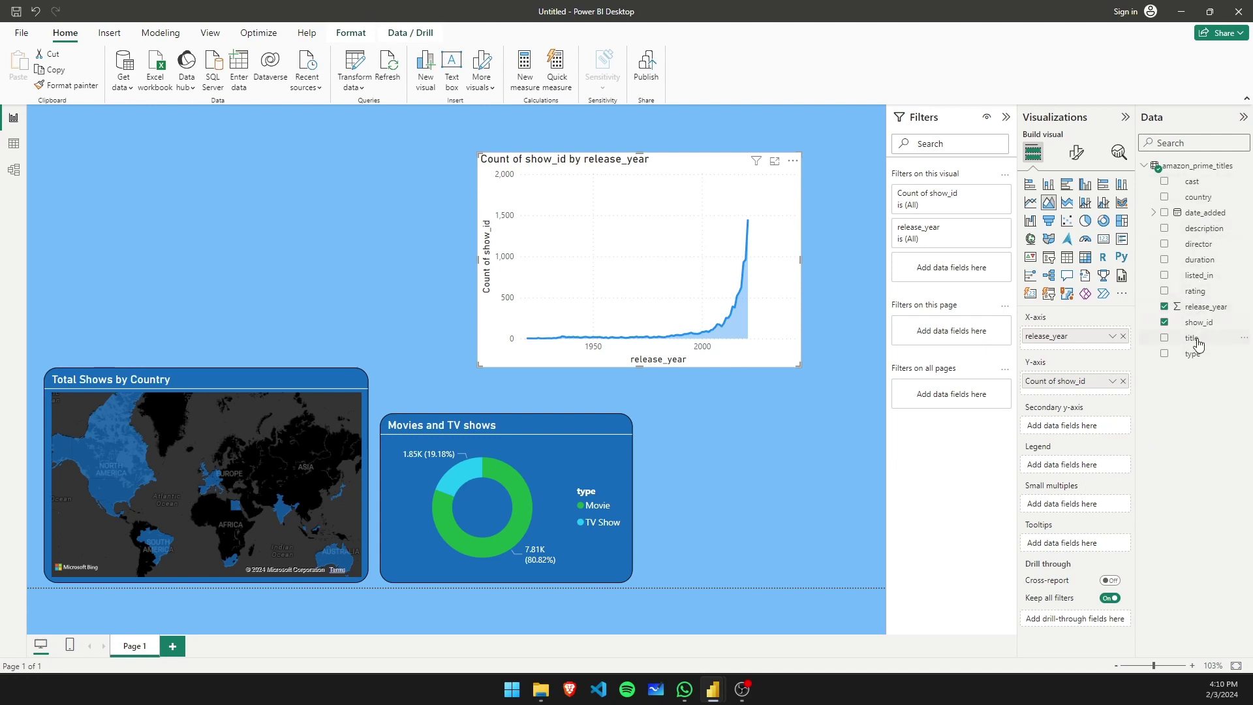
- Split the area chart by type by adding the type field as its legend
drag(1193, 353, 1084, 461)
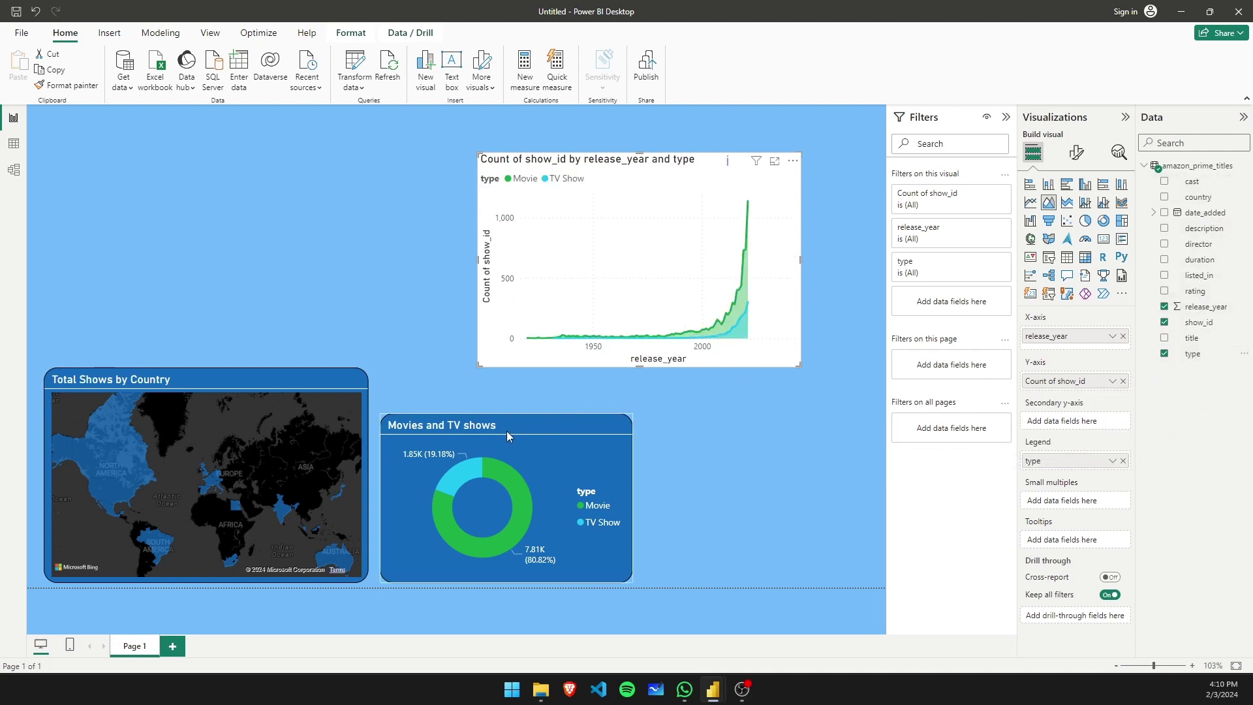
click(711, 446)
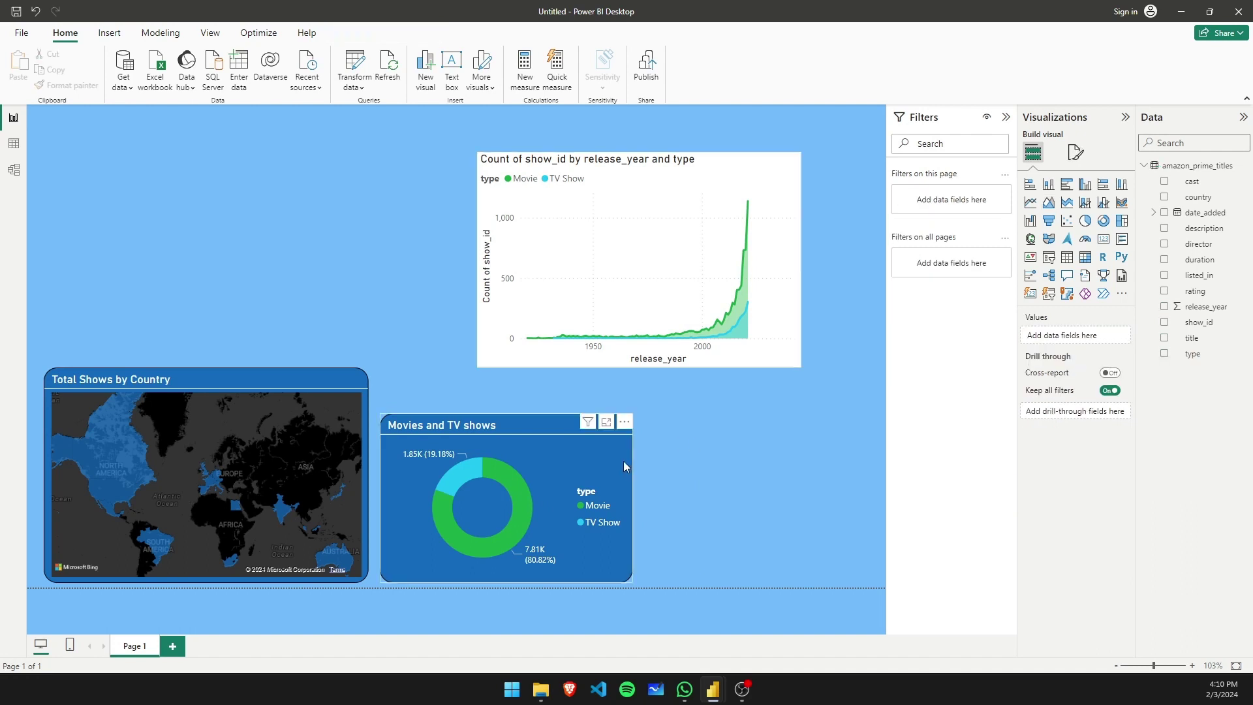
click(685, 239)
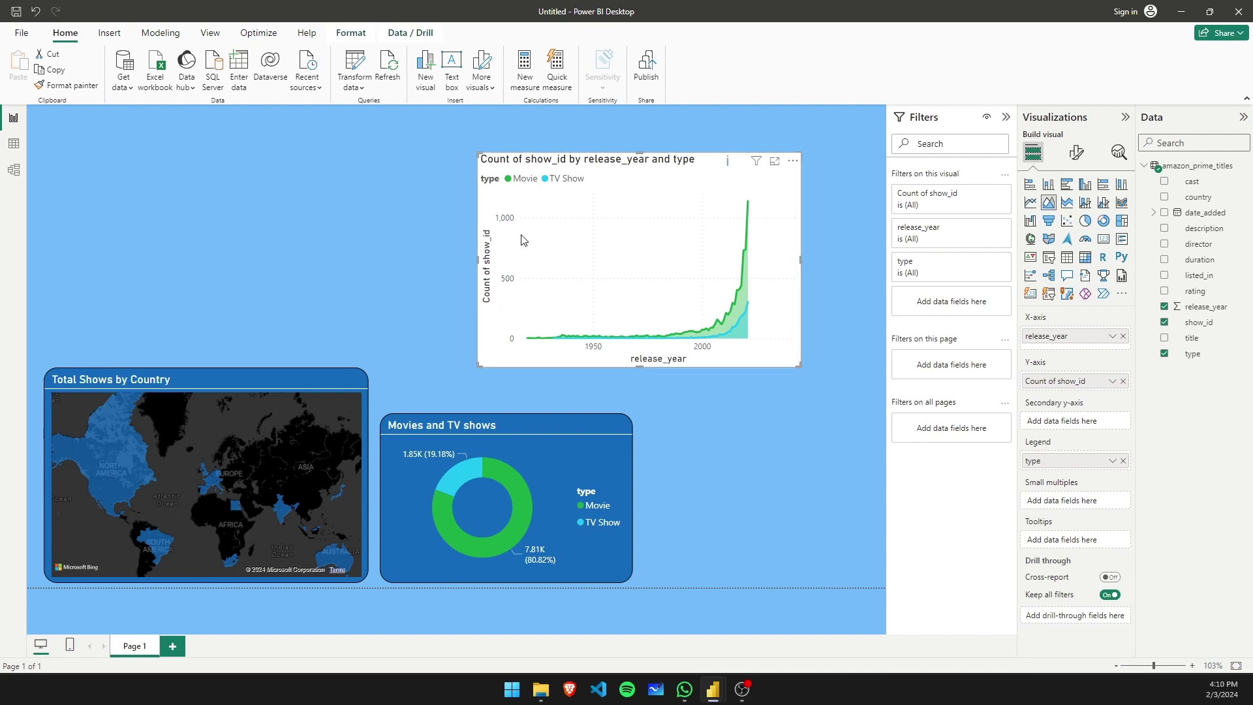
- Turn off the X-axis and Y-axis titles of the area chart, keeping the axis values on
click(1077, 162)
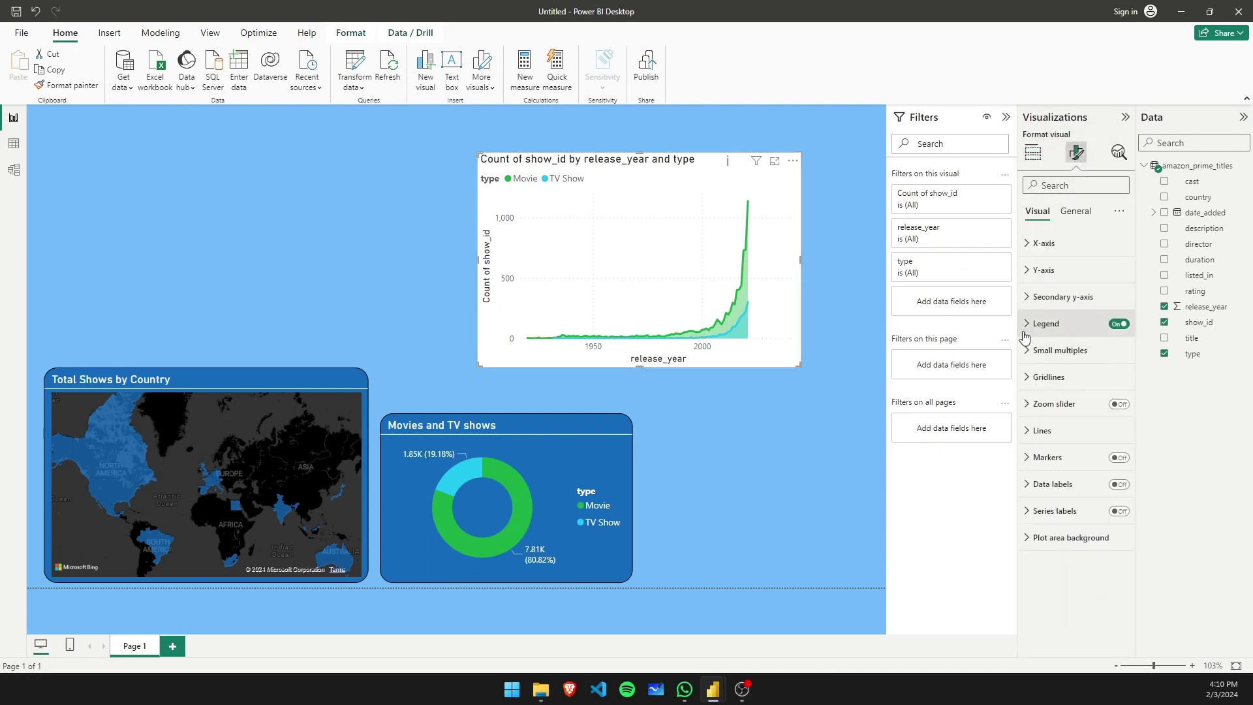
click(1058, 244)
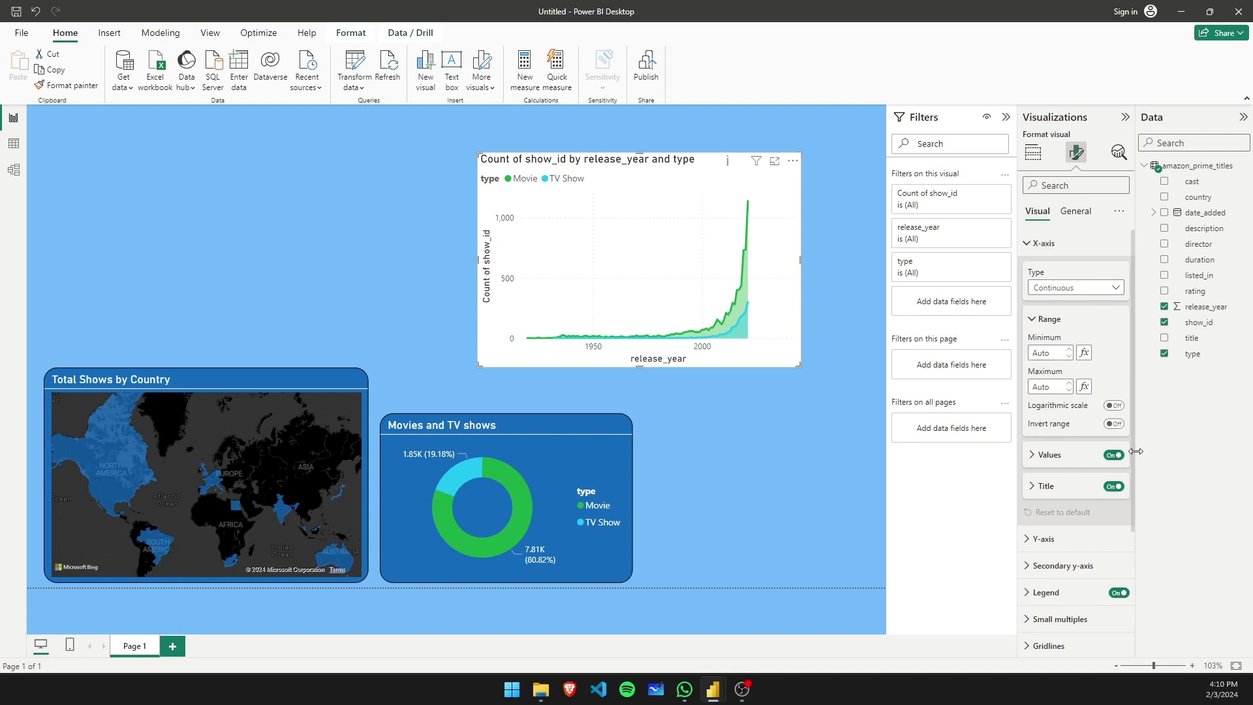
click(1115, 455)
click(1115, 454)
click(1114, 486)
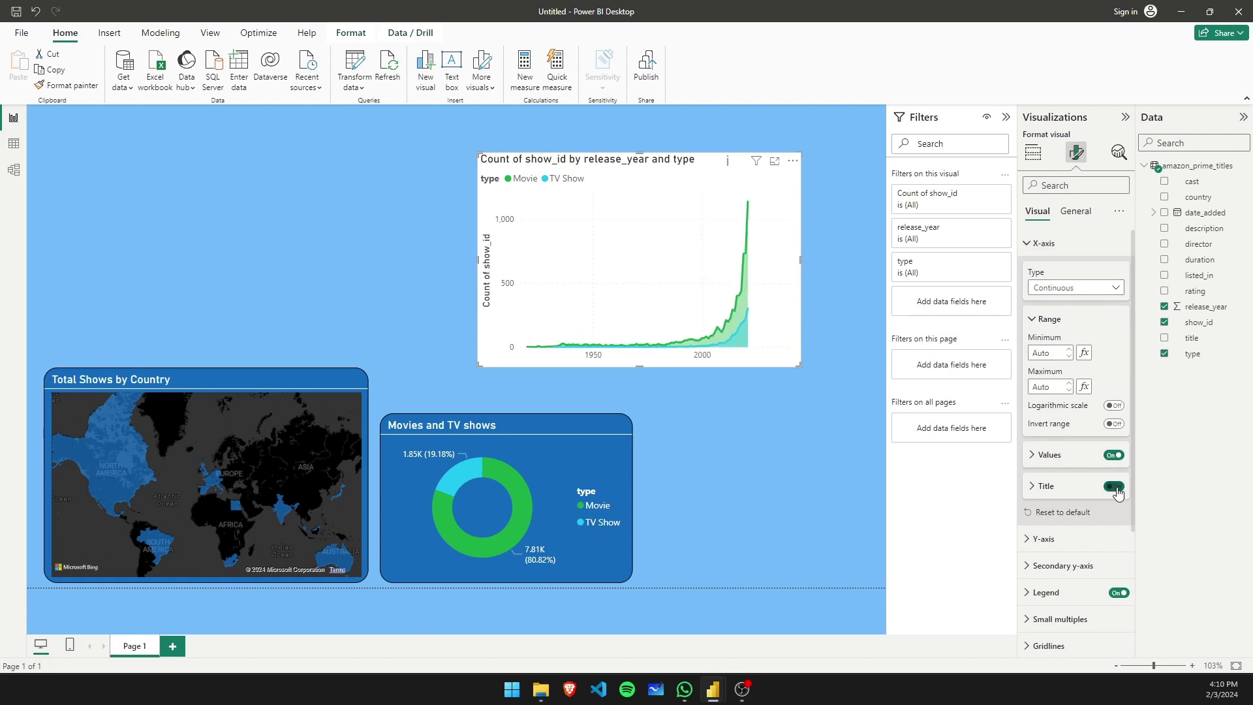
click(1032, 242)
click(1038, 269)
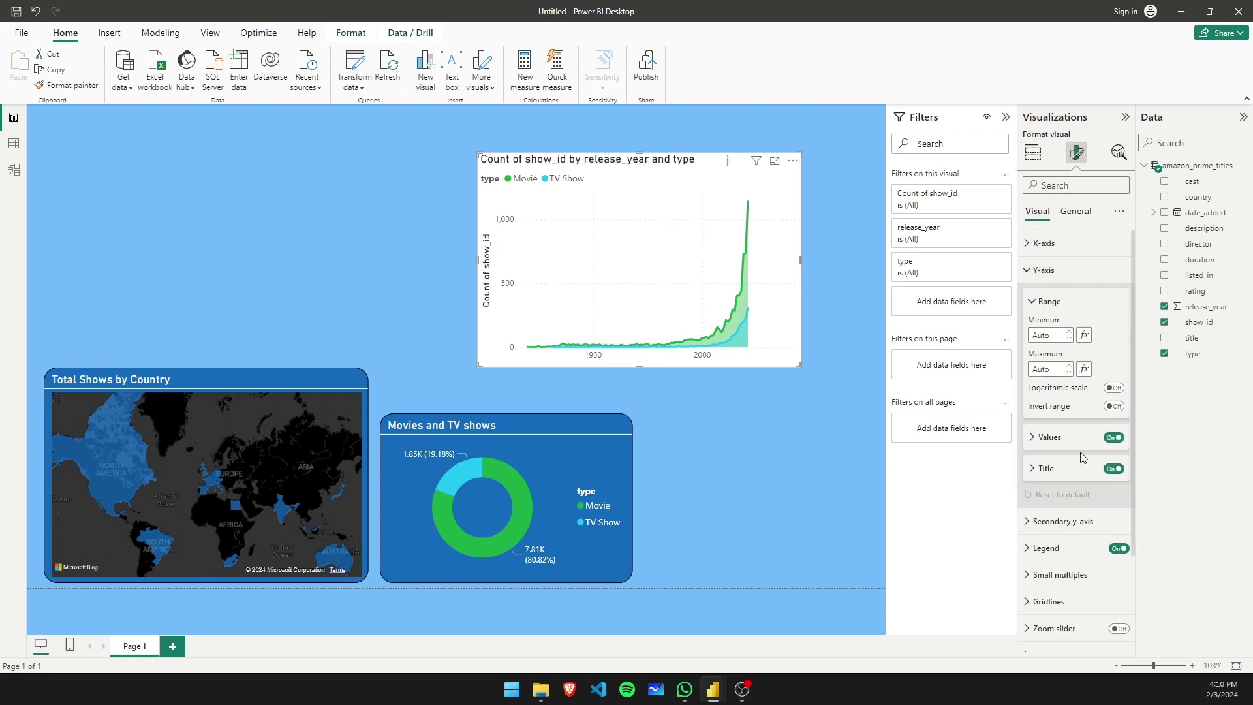
click(1115, 470)
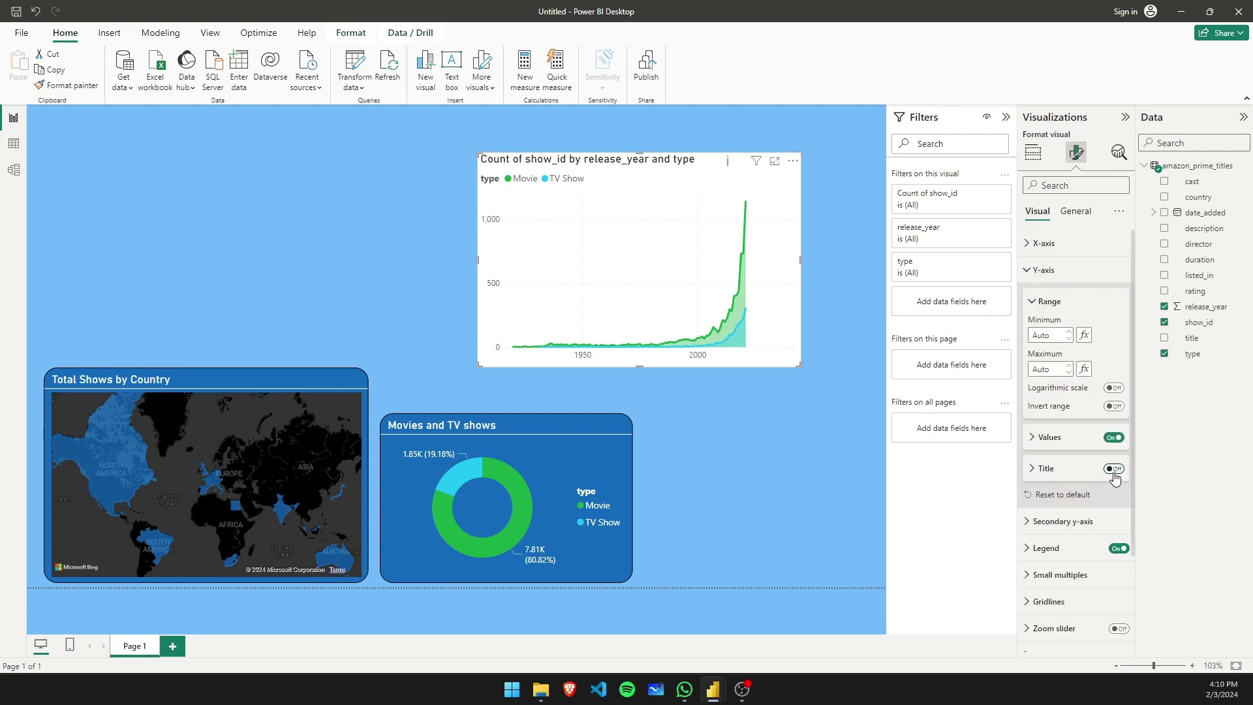
click(738, 483)
- Copy the donut chart's formatting onto the area chart with Format painter
click(519, 454)
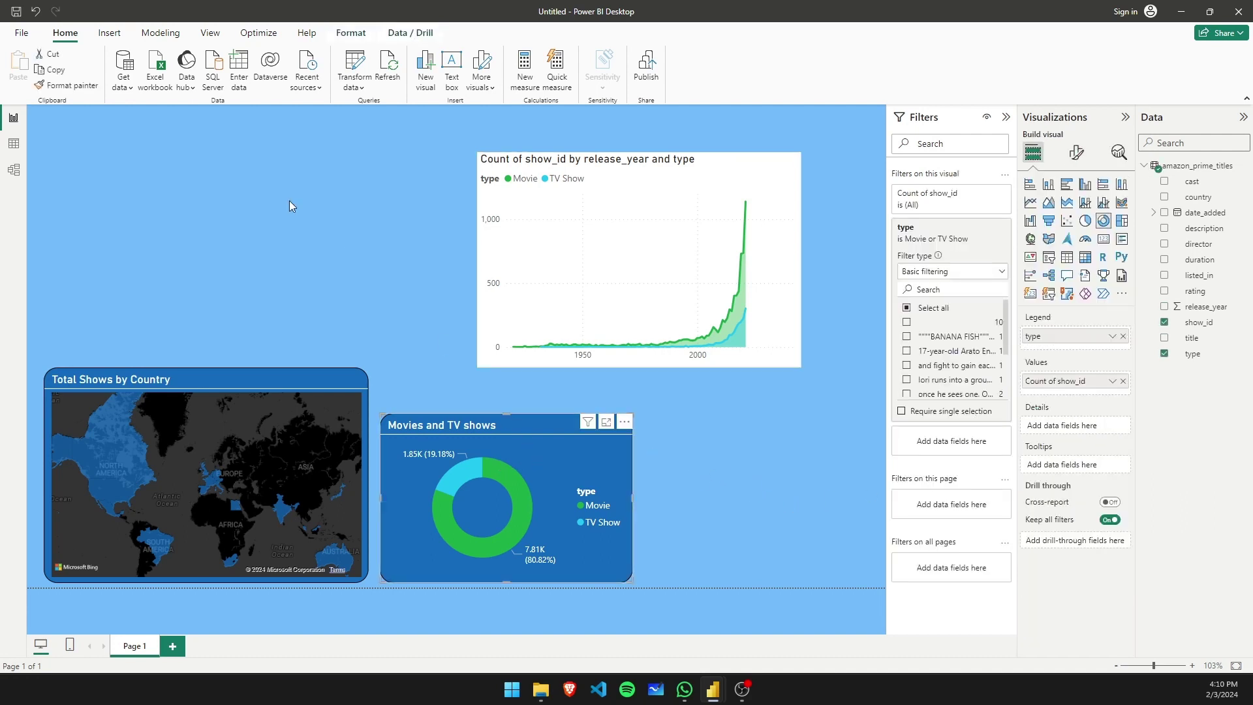
click(72, 86)
click(643, 201)
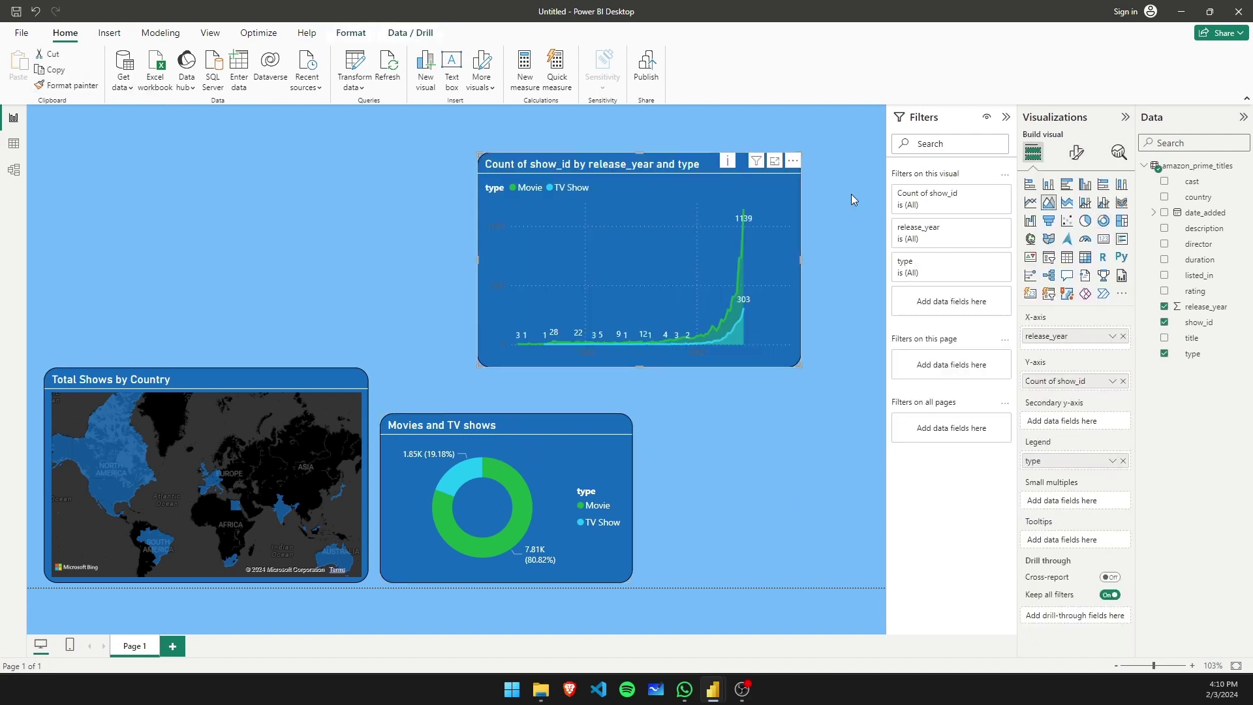
click(851, 196)
click(637, 203)
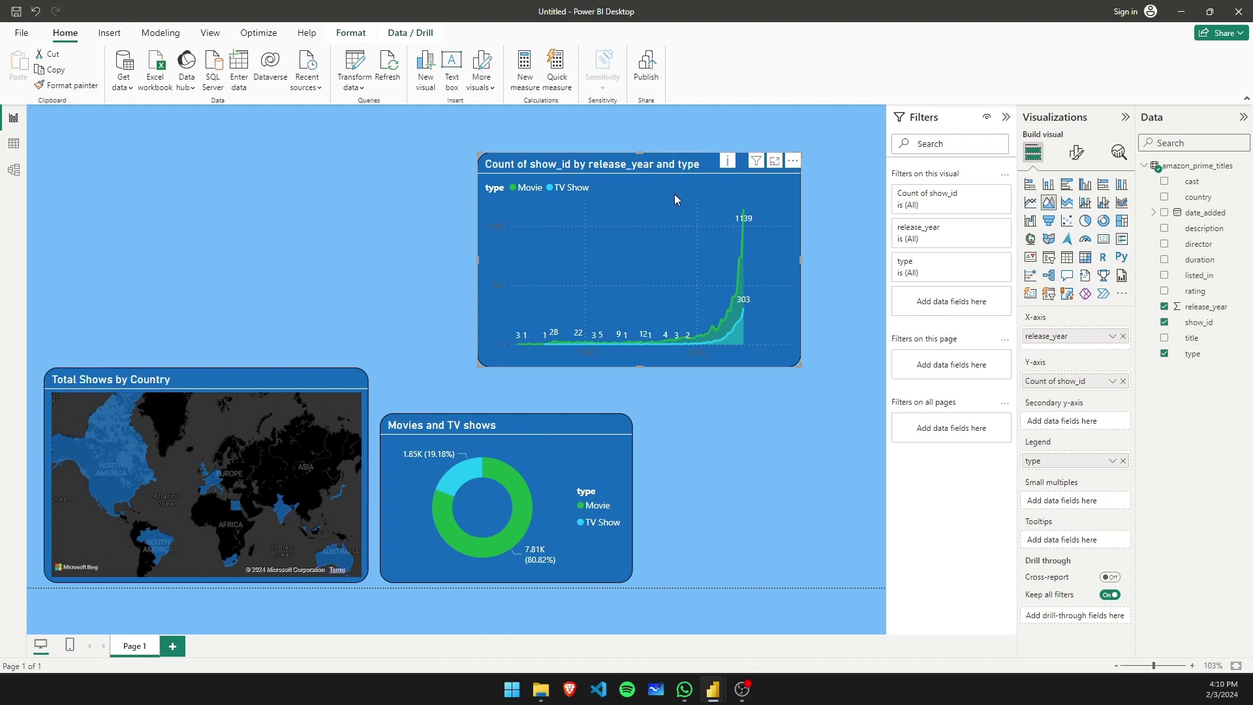
- Turn off the data labels on the area chart
click(1077, 152)
click(1119, 484)
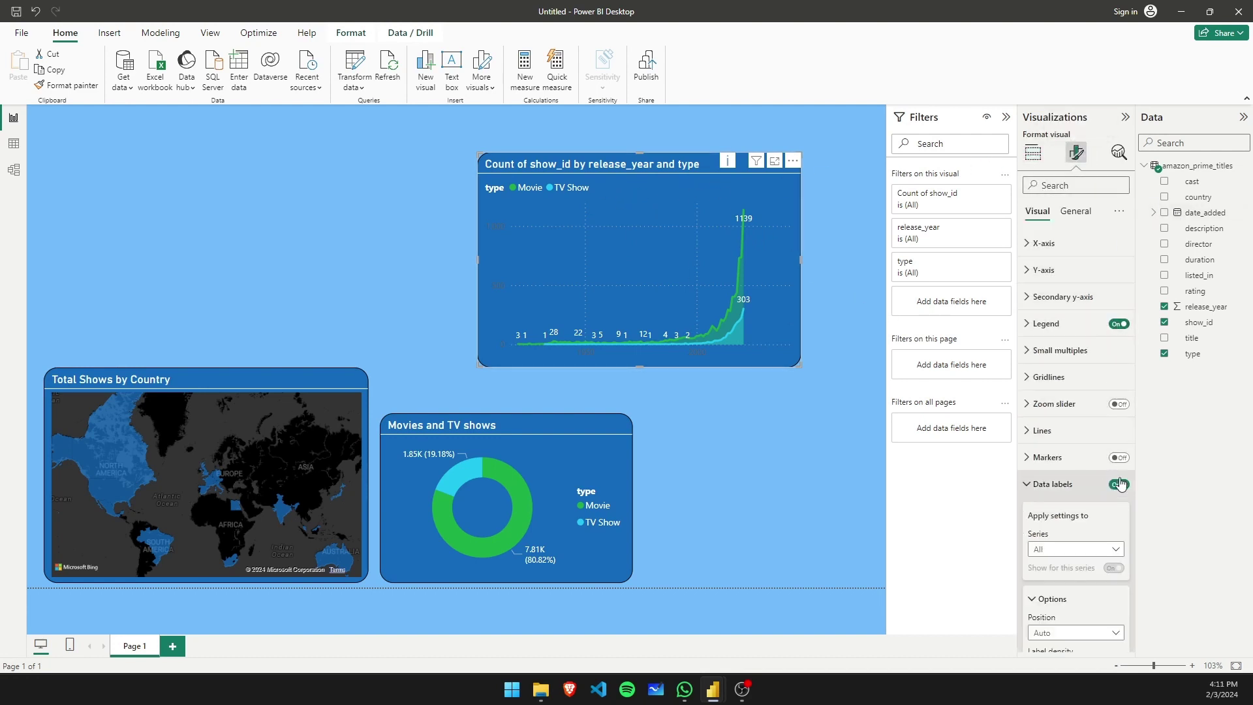
click(1118, 484)
click(841, 405)
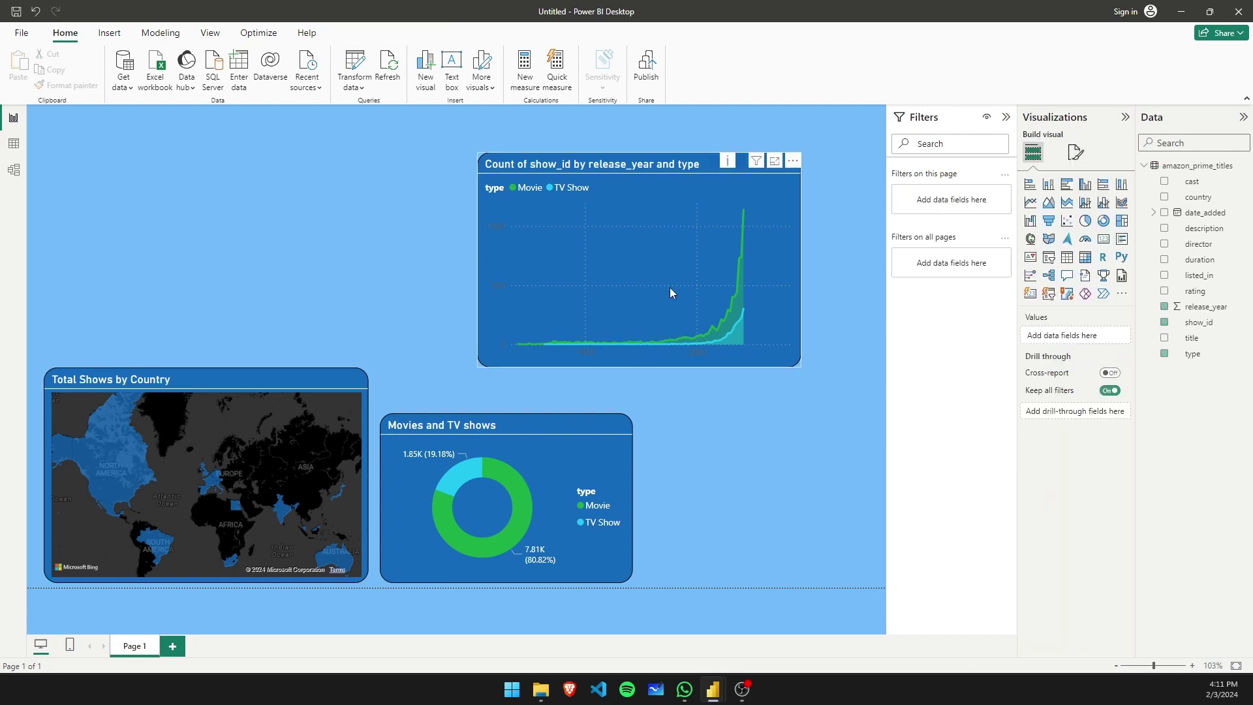
- Set the area chart's title text to "Total shows by release year"
click(628, 252)
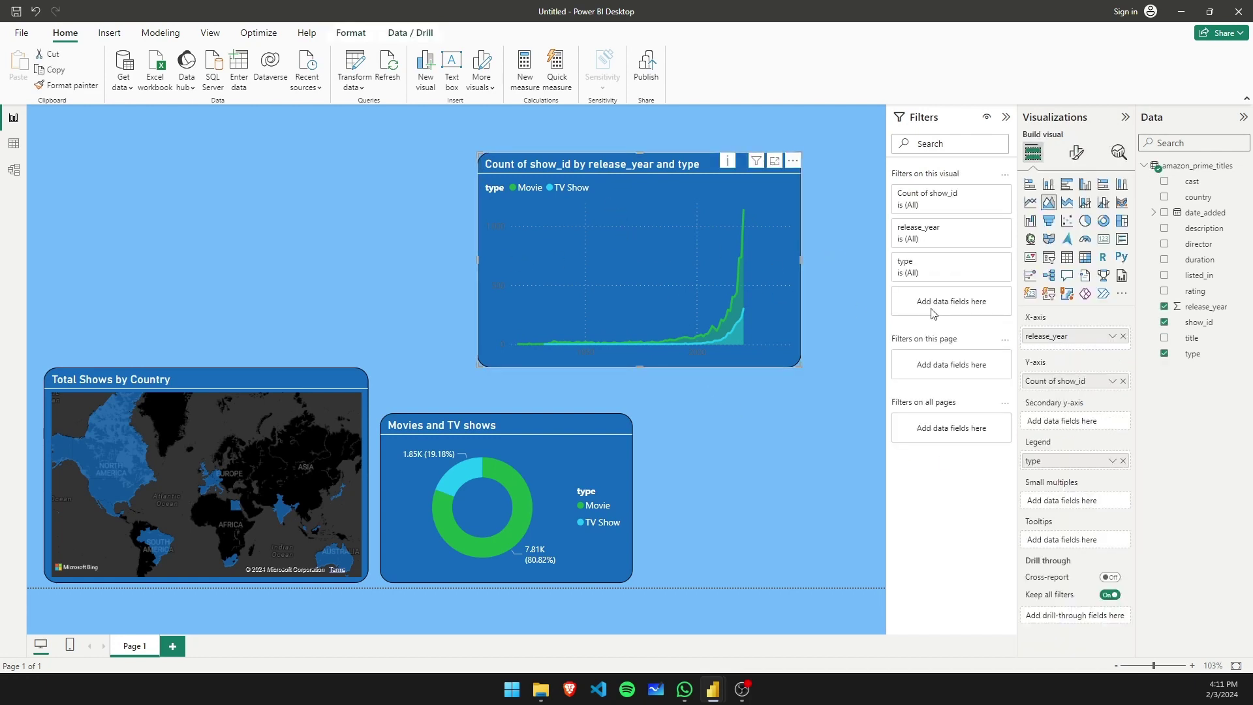
click(1077, 152)
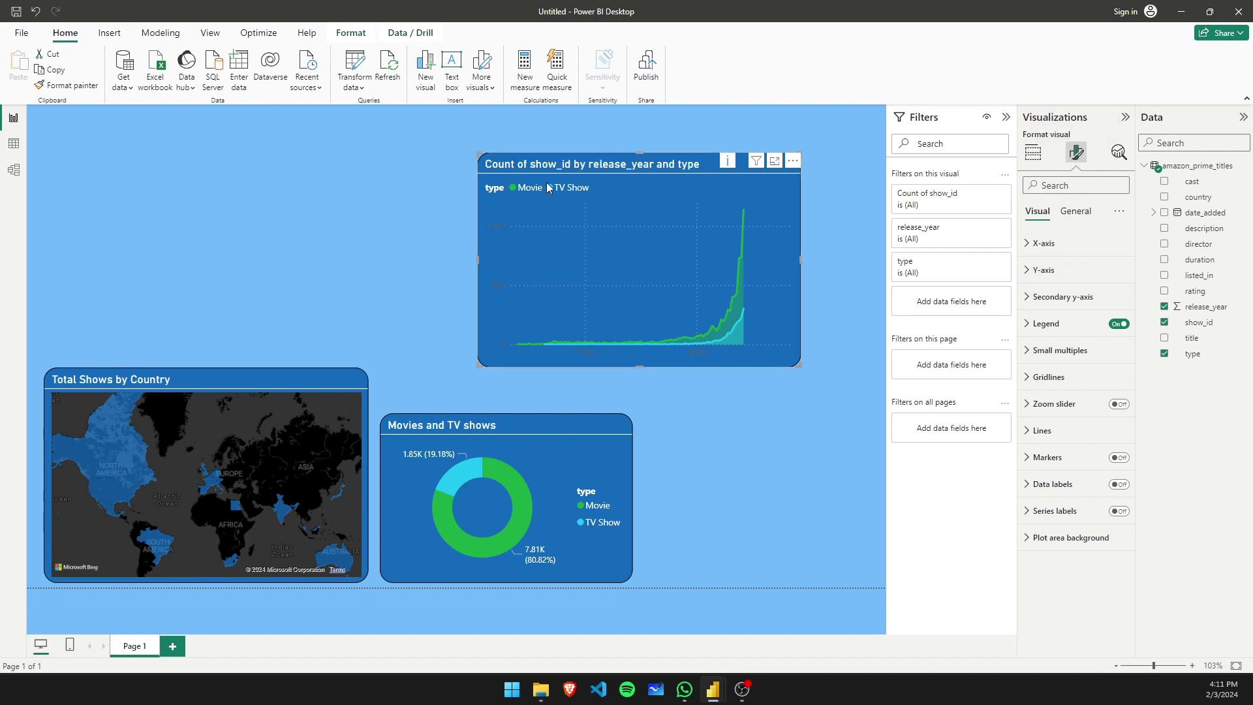
click(1075, 211)
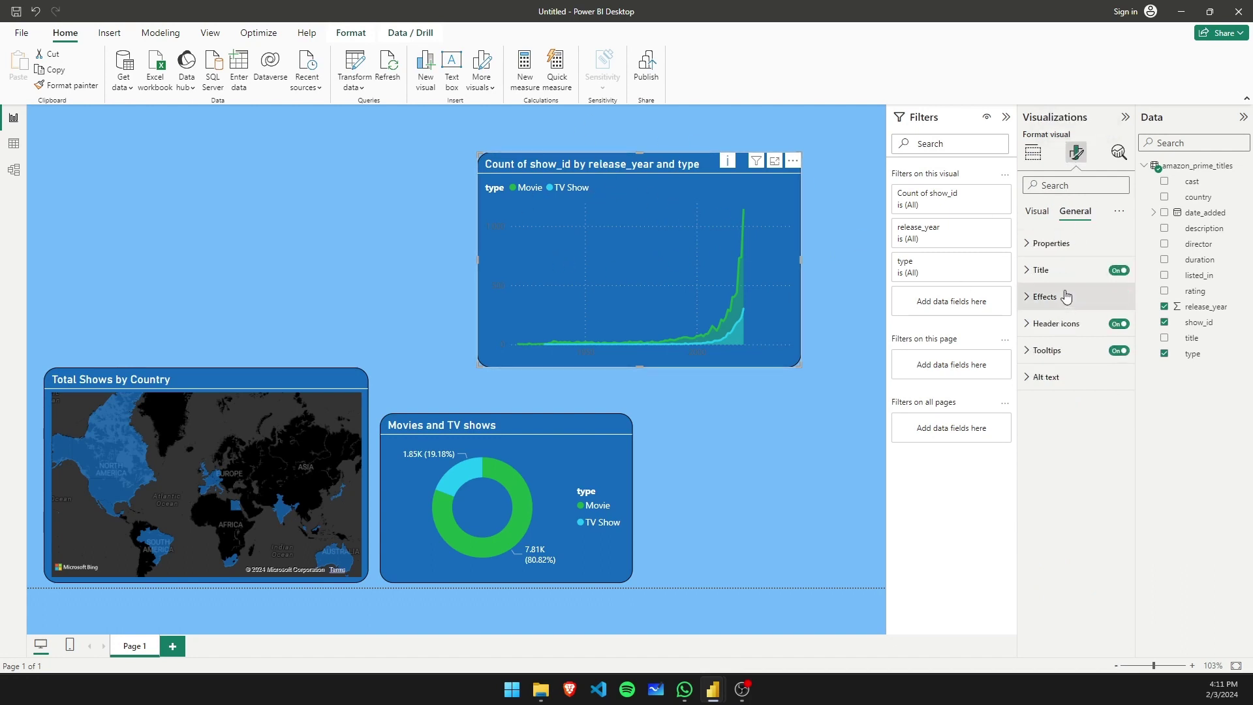
click(1077, 269)
click(1086, 333)
key(ctrl+a)
text(T)
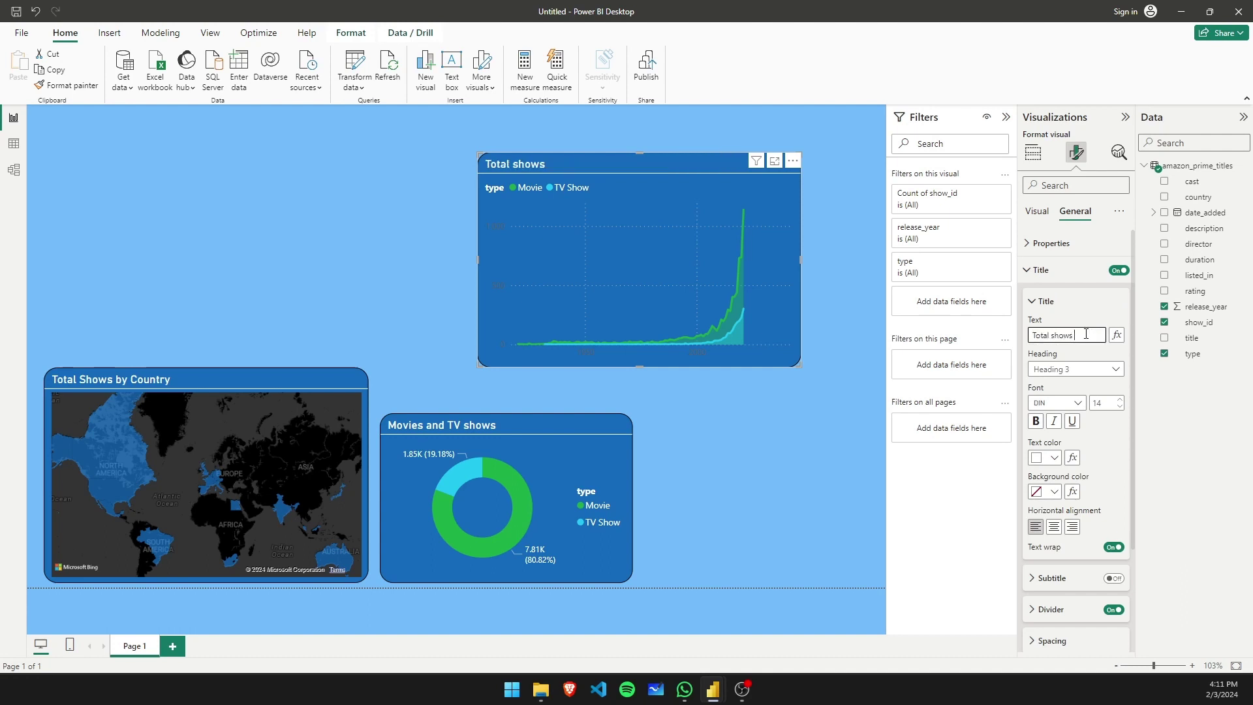
text(otal shows by release year)
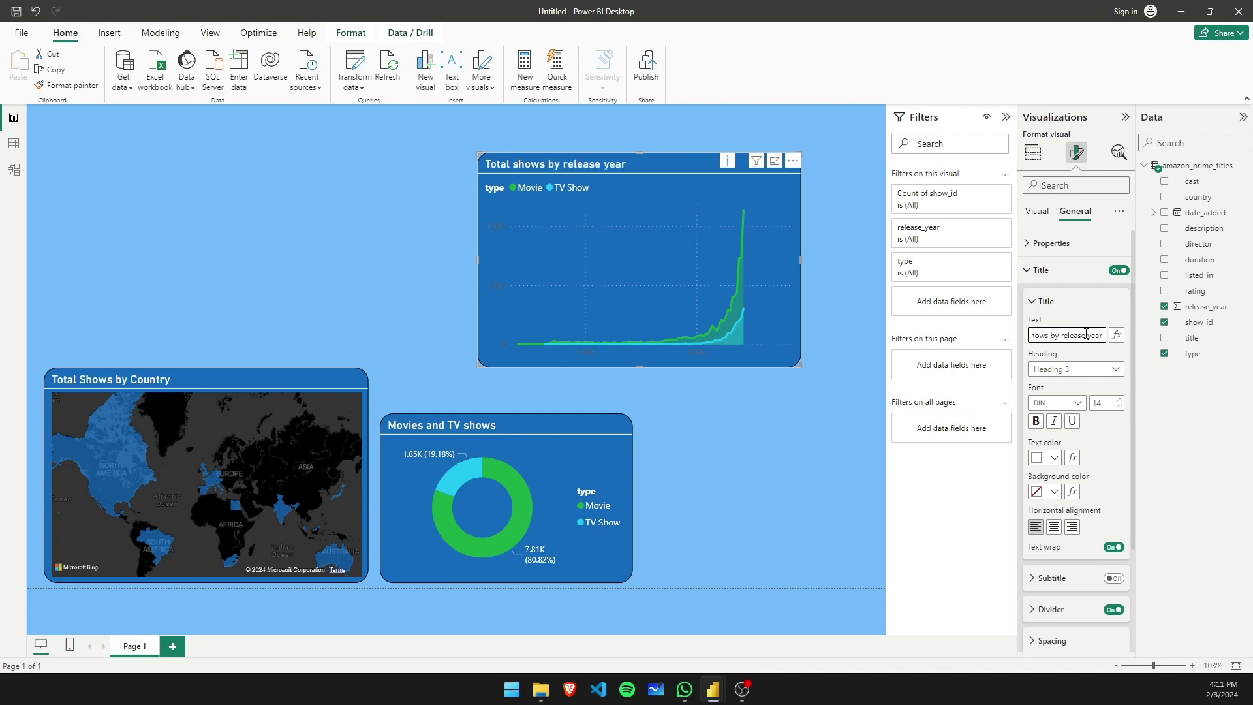
click(810, 441)
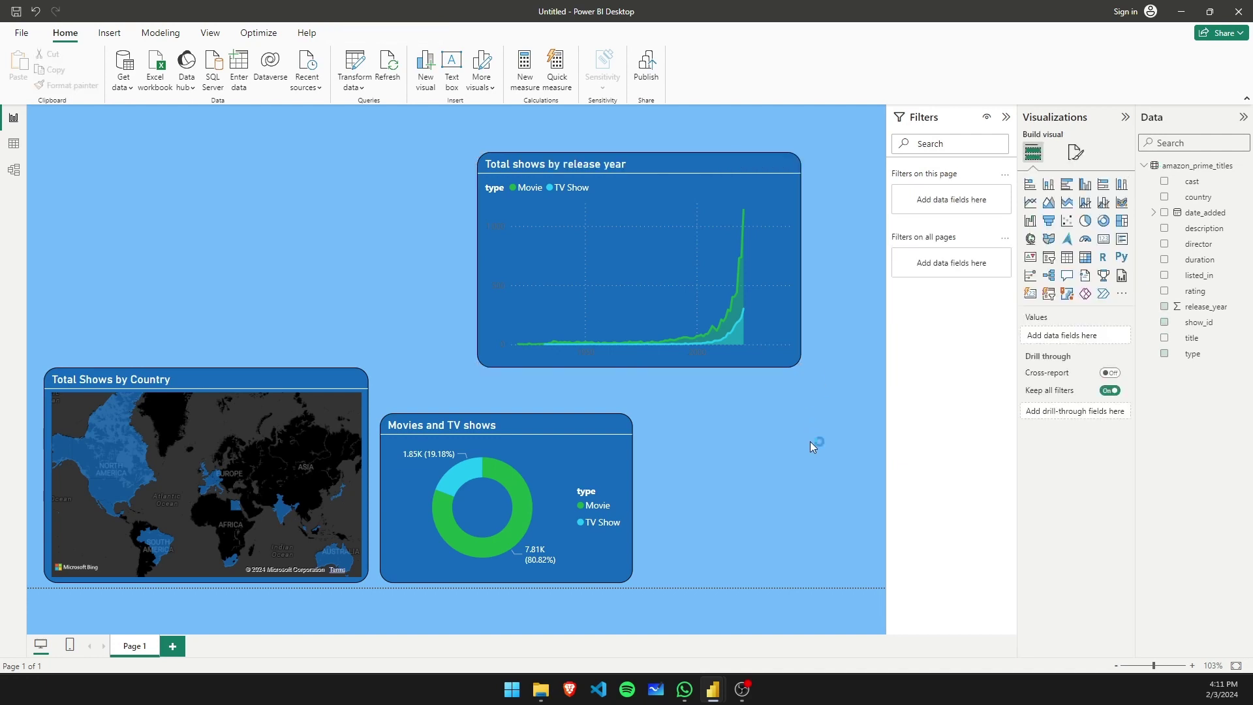
- Shrink the area chart to roughly the donut chart's size and move it down beside the donut, at the page's lower right
click(636, 214)
drag(475, 153, 541, 202)
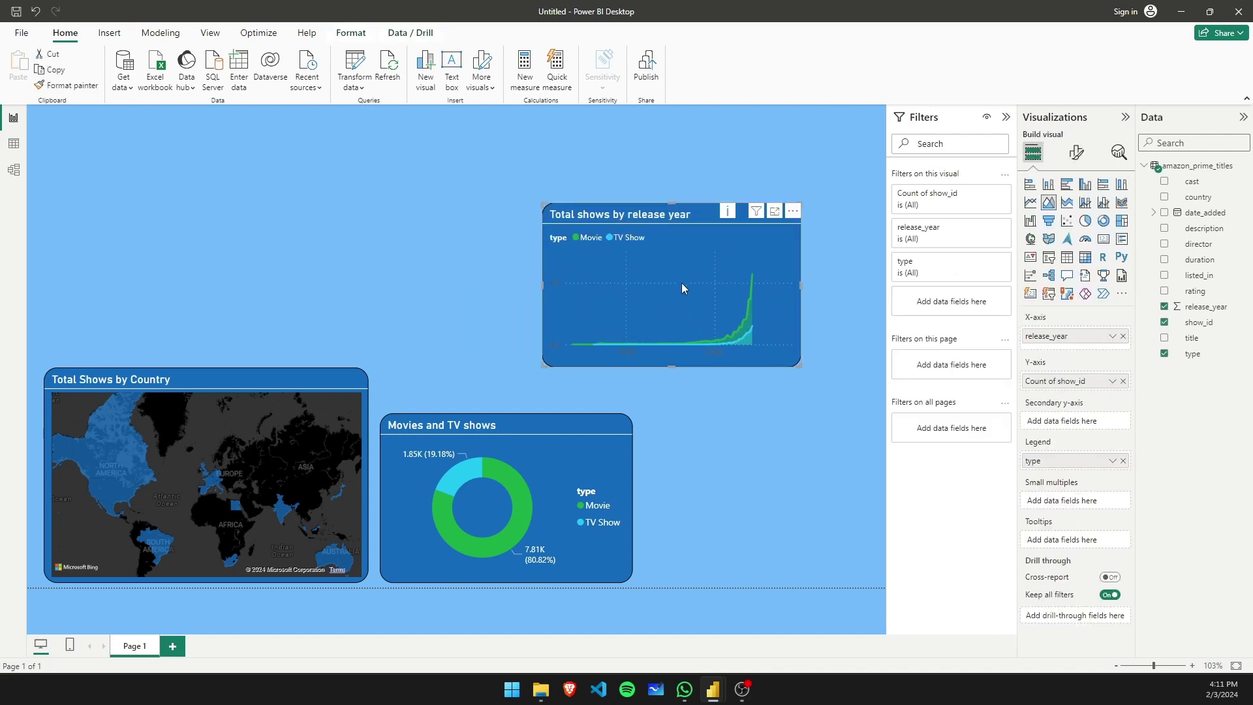
drag(682, 283, 766, 484)
- Shrink the map to about the donut's size and space the three visuals apart in a row, with the donut slightly raised
click(328, 398)
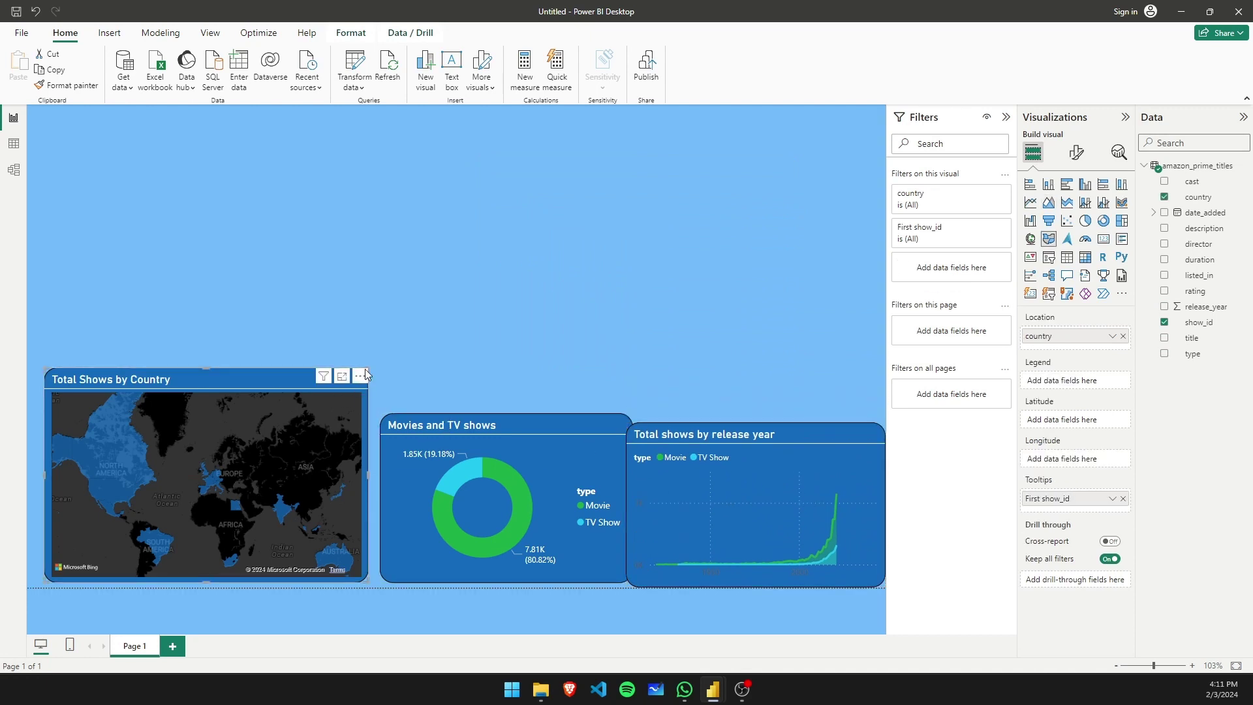
drag(367, 370, 296, 413)
drag(499, 457, 437, 459)
drag(710, 475, 671, 468)
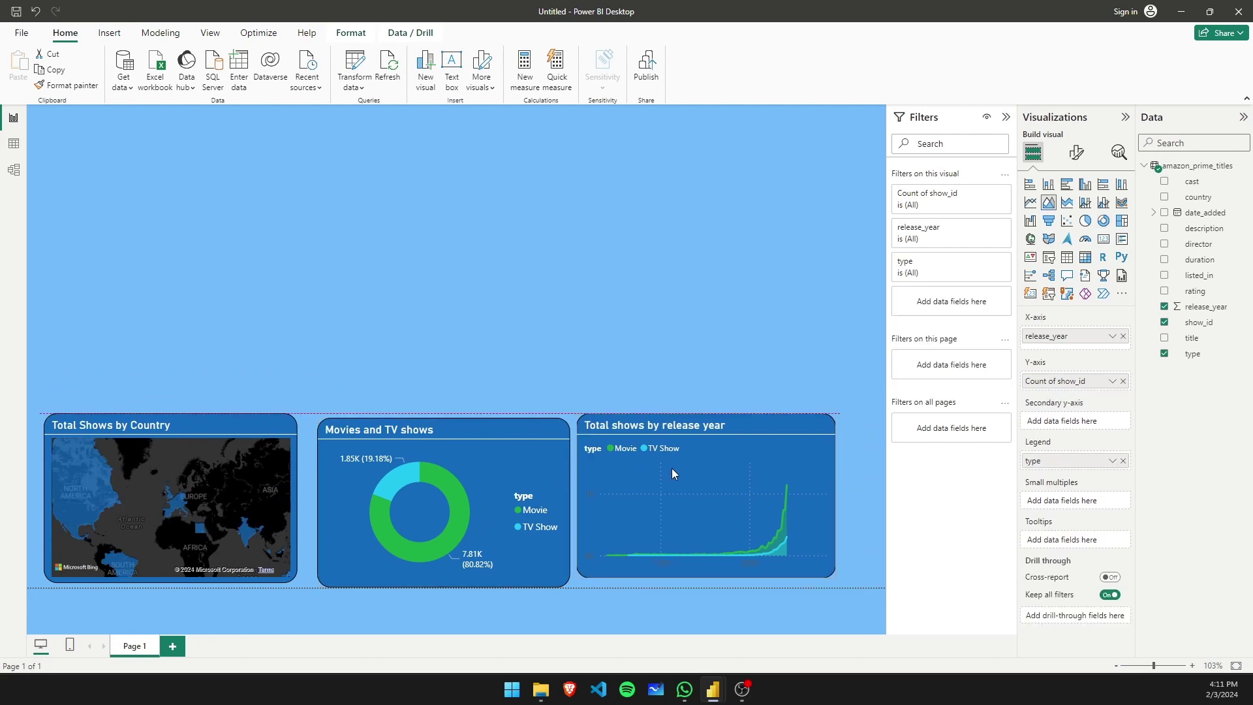
click(655, 317)
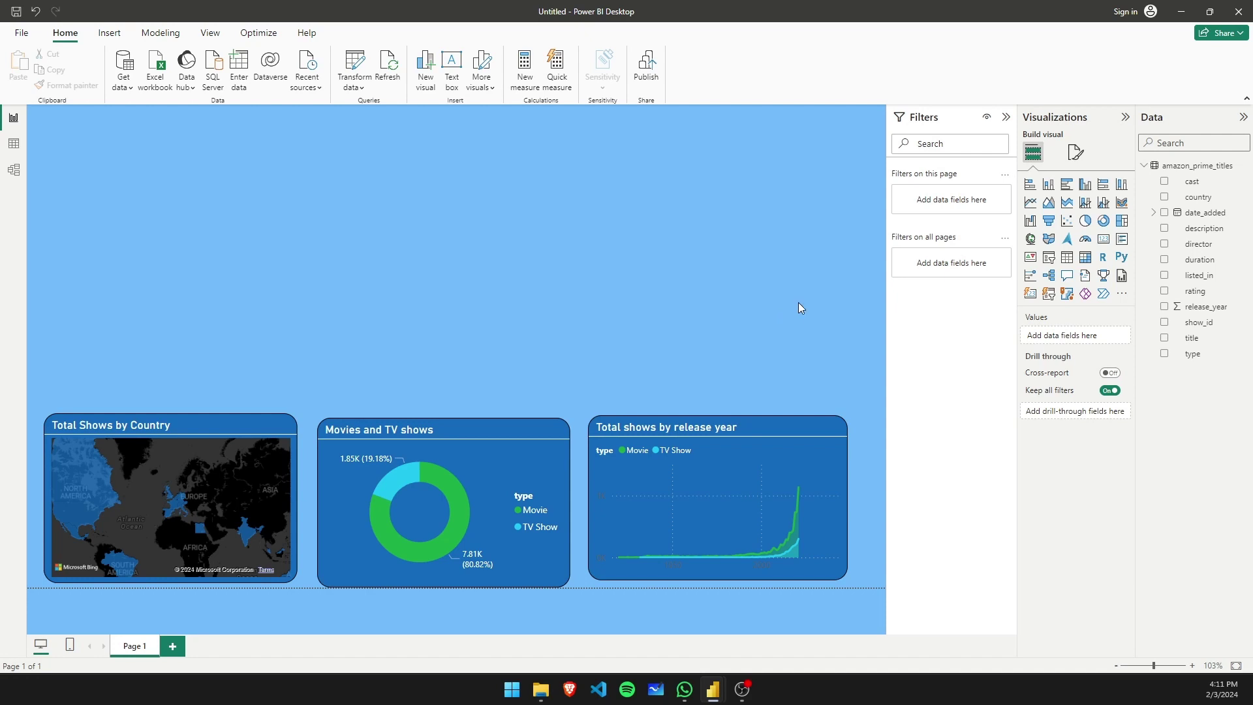
drag(454, 445, 479, 439)
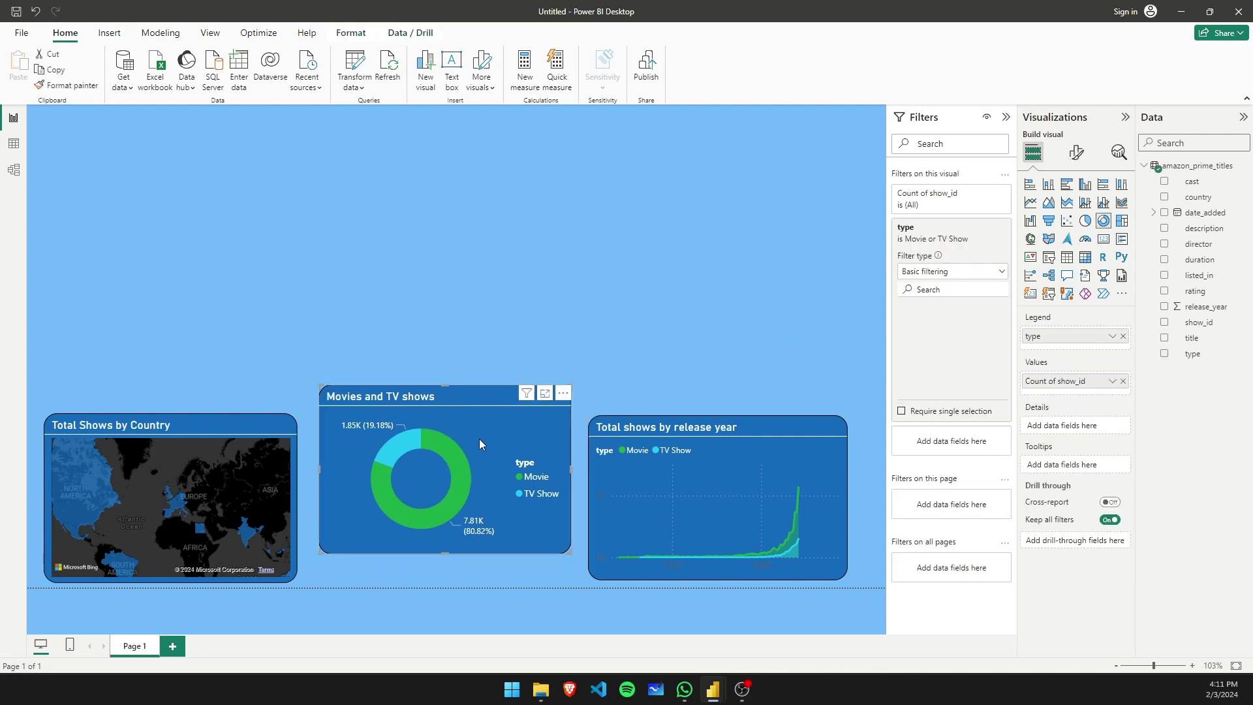
click(729, 362)
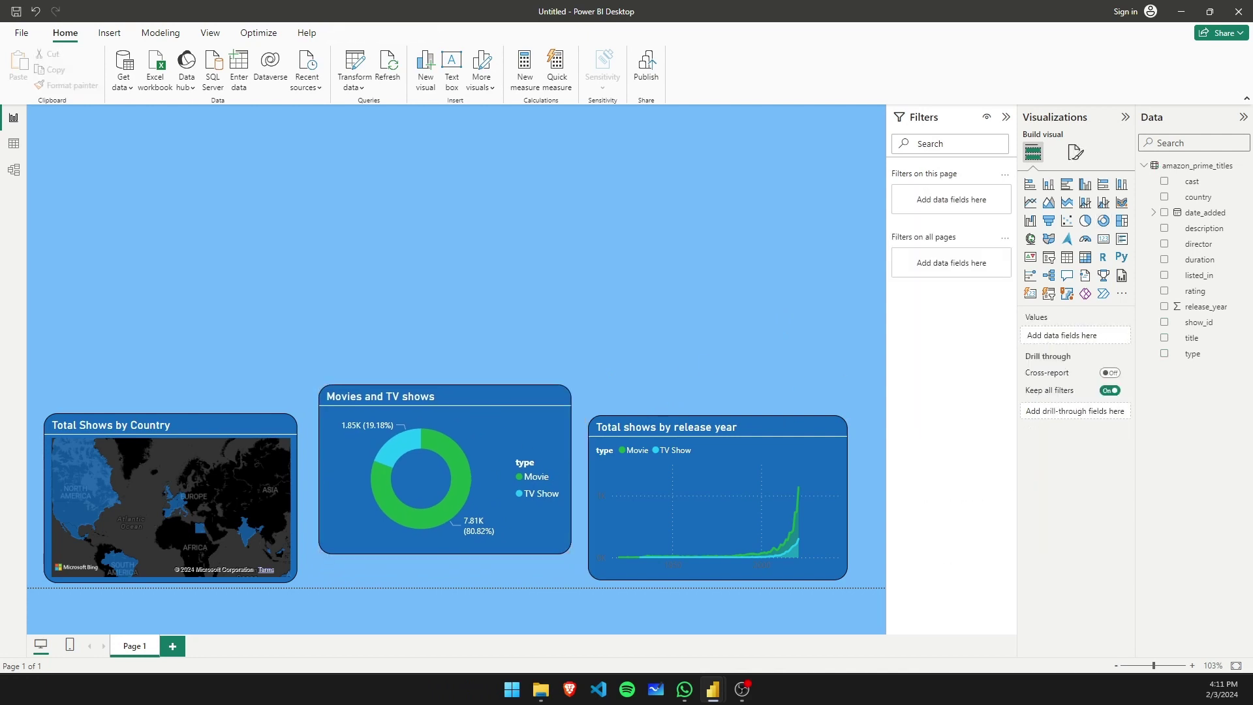
- Insert a stacked bar chart above the map with rating on the Y-axis
click(1030, 184)
drag(196, 167, 241, 220)
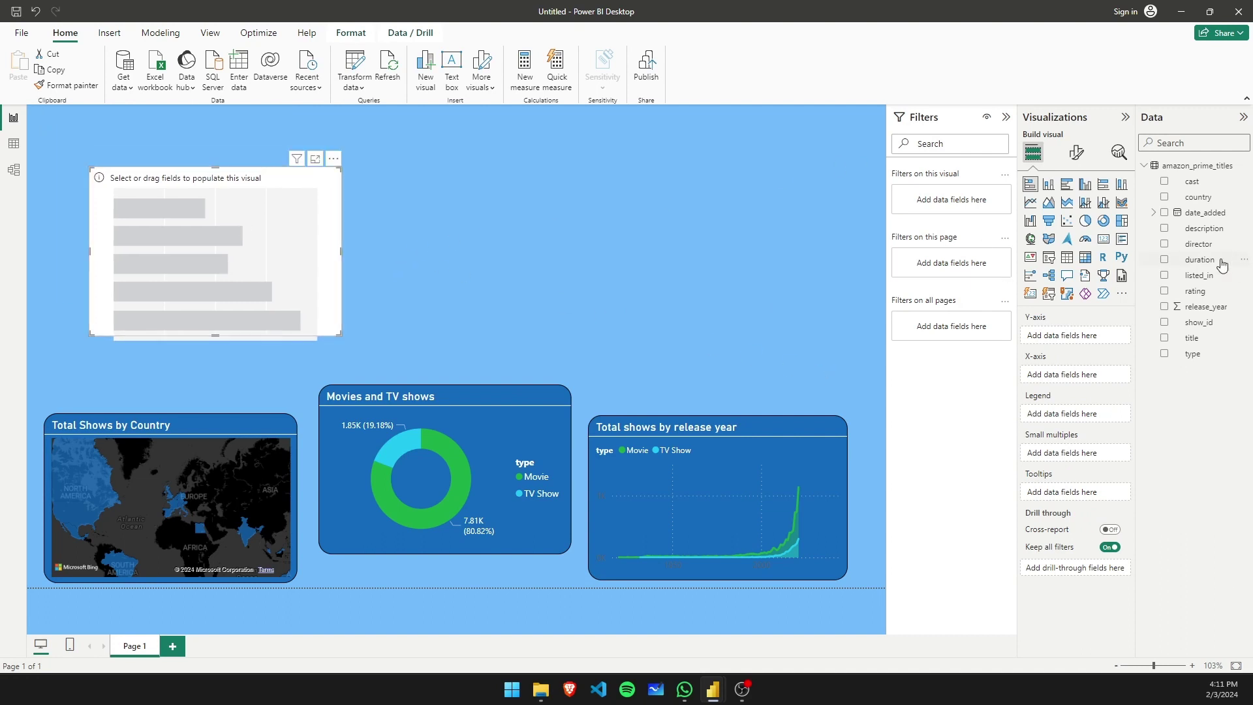
drag(1195, 290, 1063, 336)
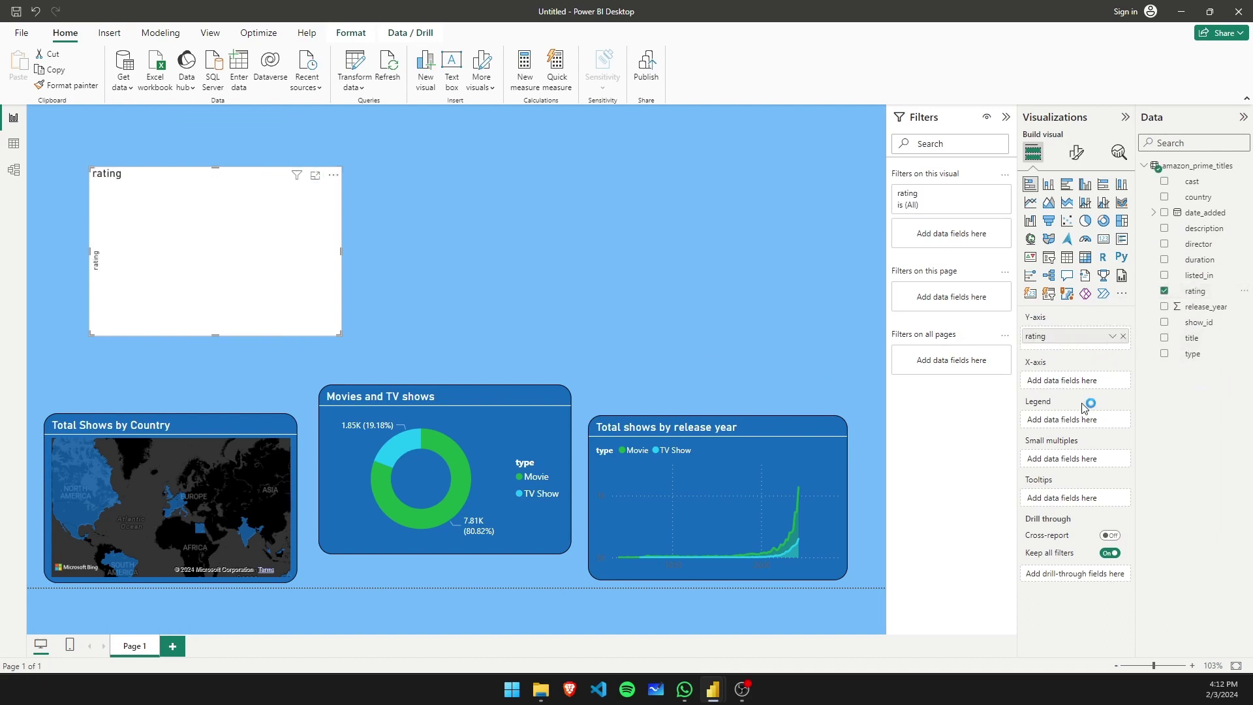
- Add show_id to the bar chart's X-axis and aggregate it as Count (Distinct)
drag(1201, 322, 1103, 384)
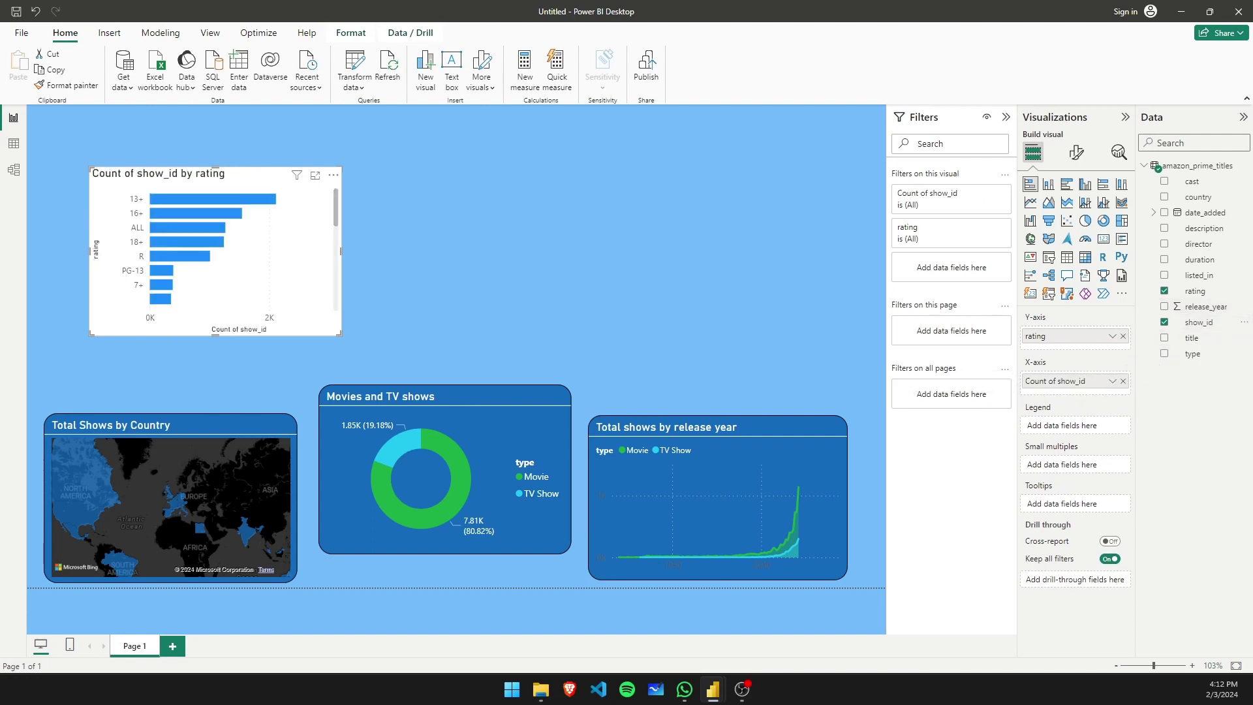
click(1113, 383)
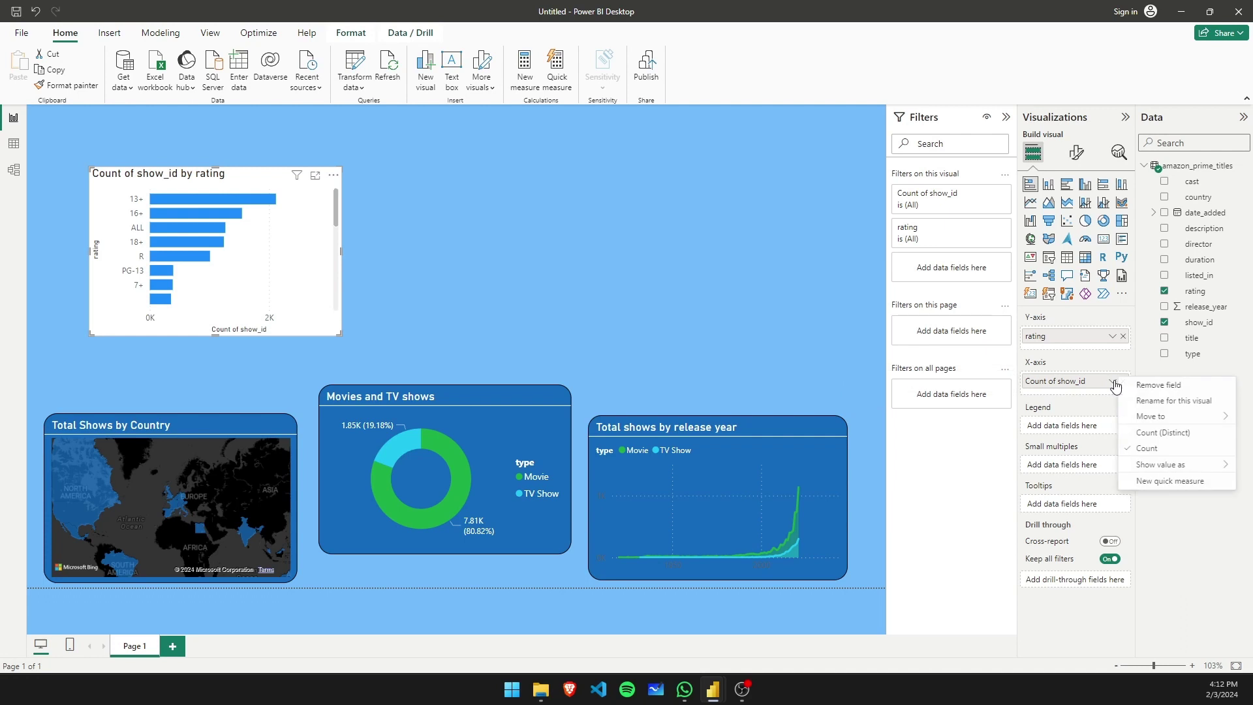
click(1157, 431)
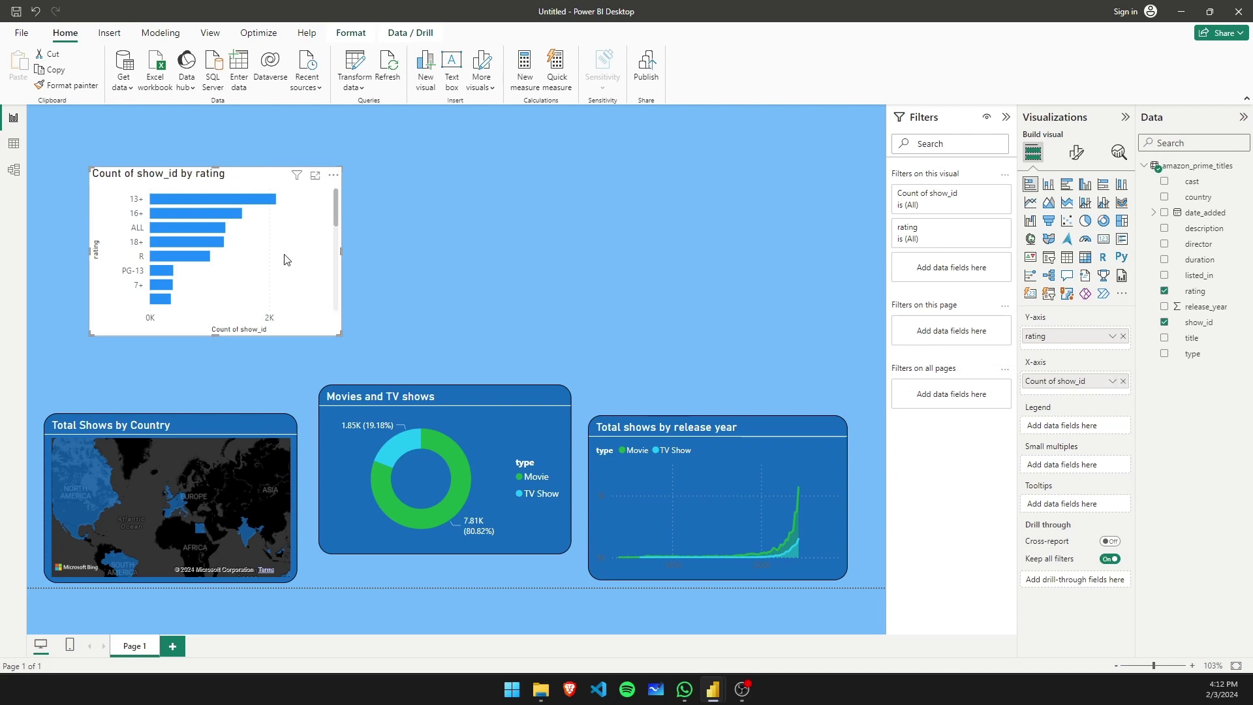
- Enlarge the rating bar chart, mainly in width, and copy the donut chart's formatting onto it with Format painter
drag(339, 335, 399, 344)
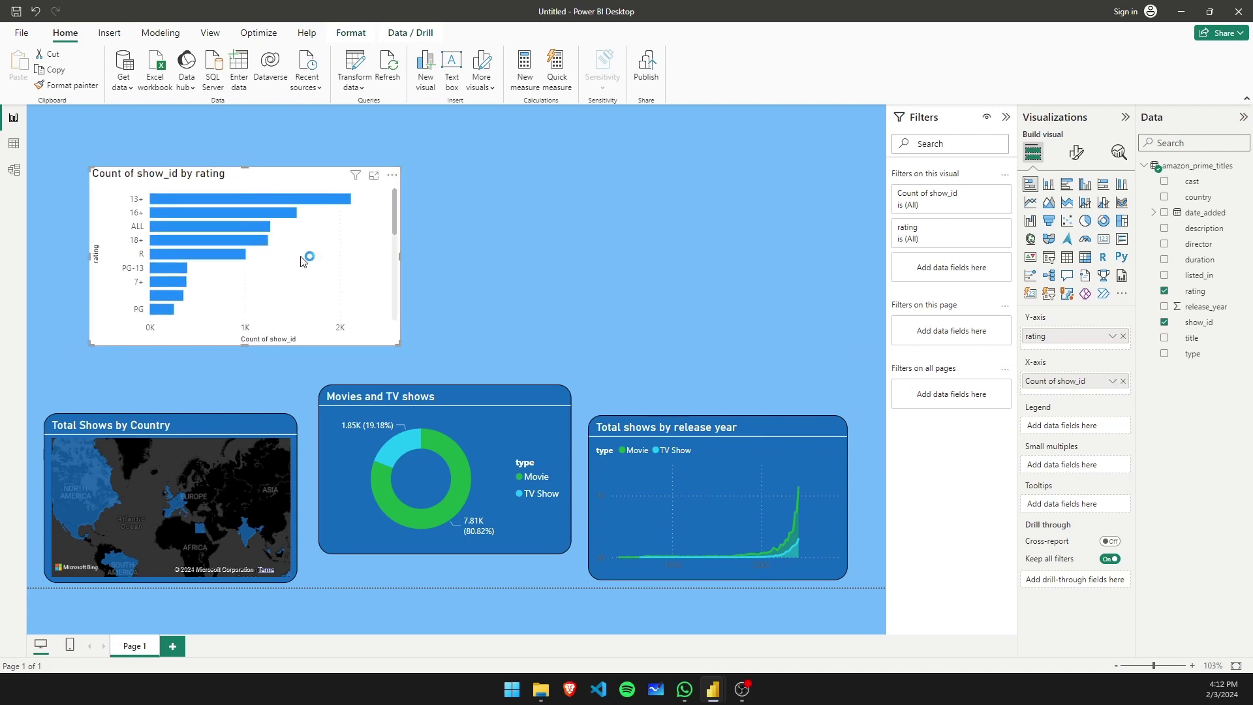
scroll(256, 237, down, 5)
scroll(252, 245, up, 5)
click(508, 443)
click(73, 87)
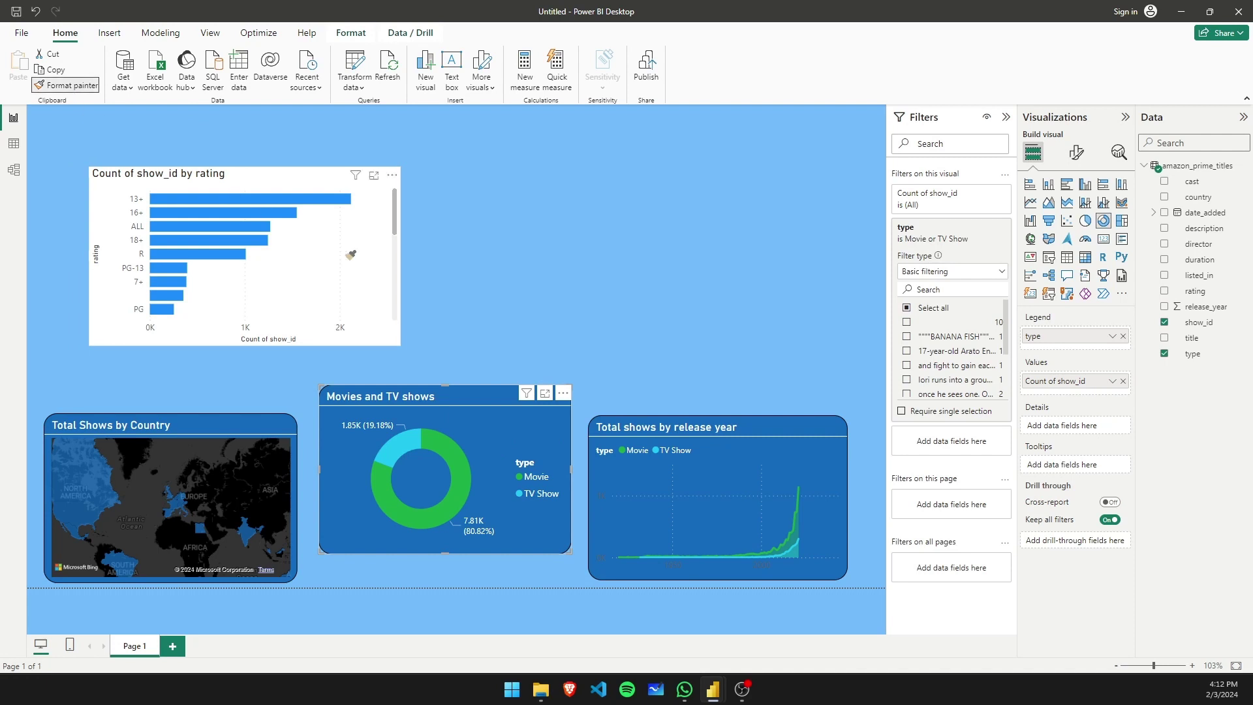
click(350, 255)
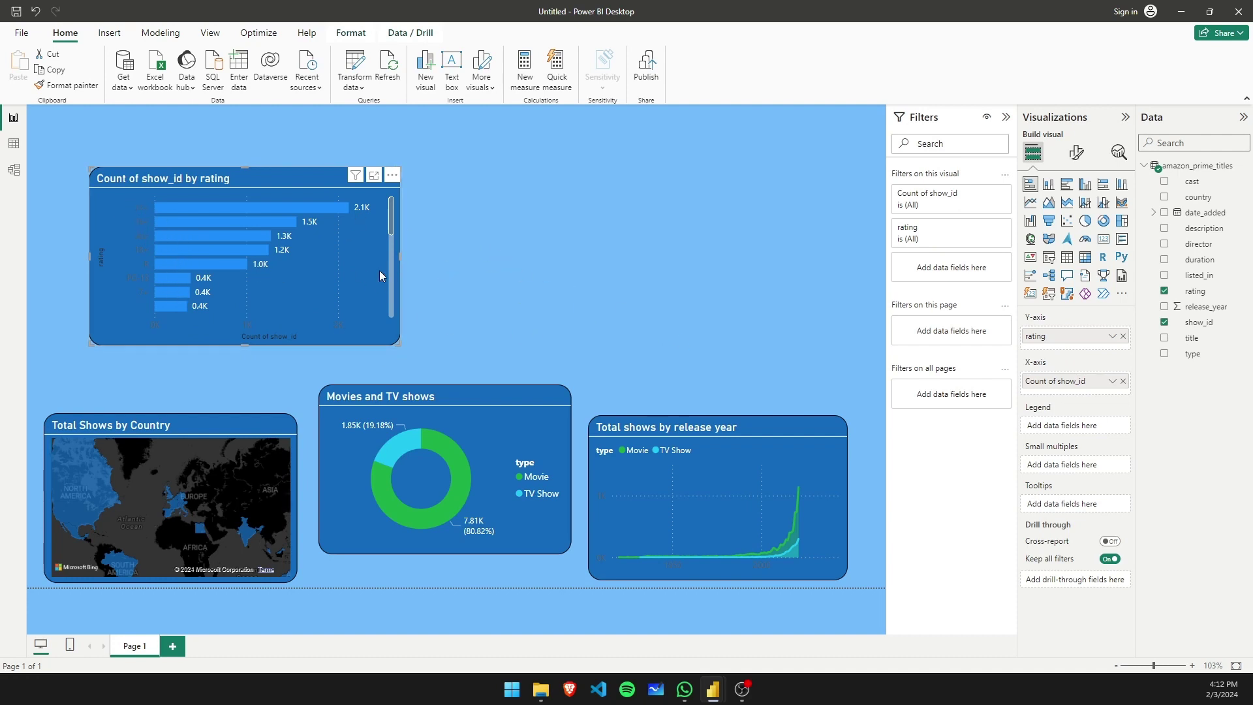
click(507, 299)
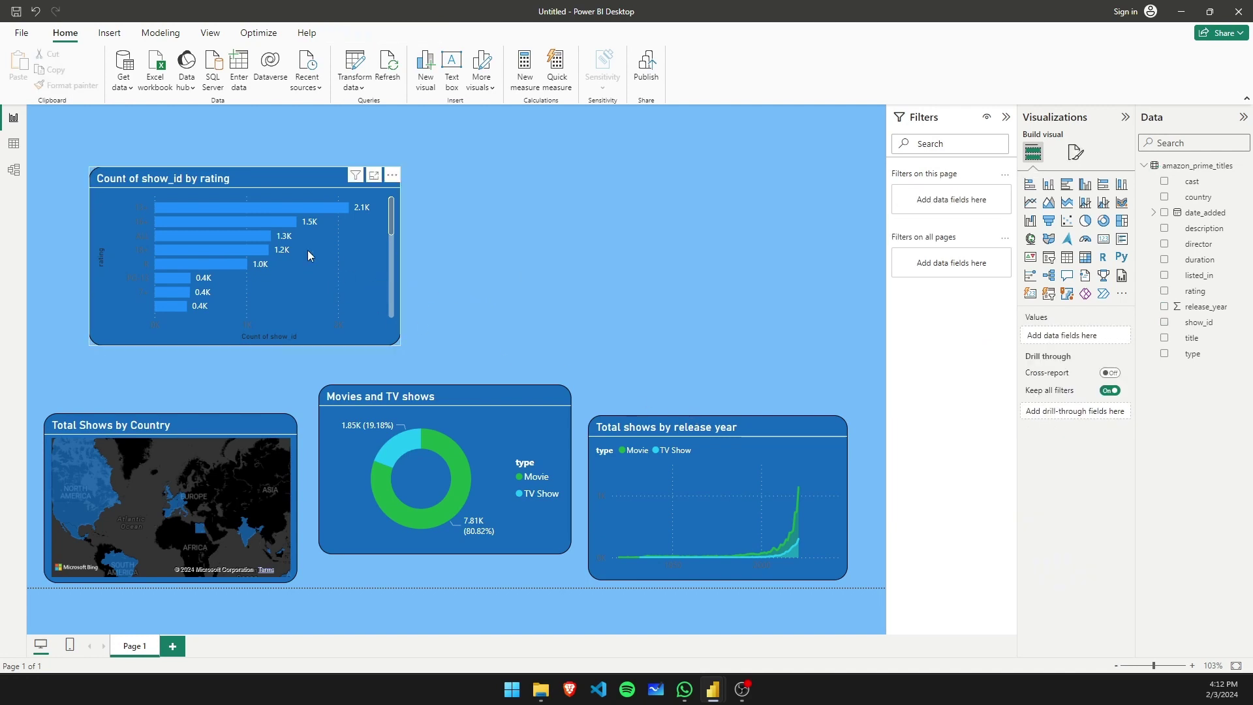
click(345, 263)
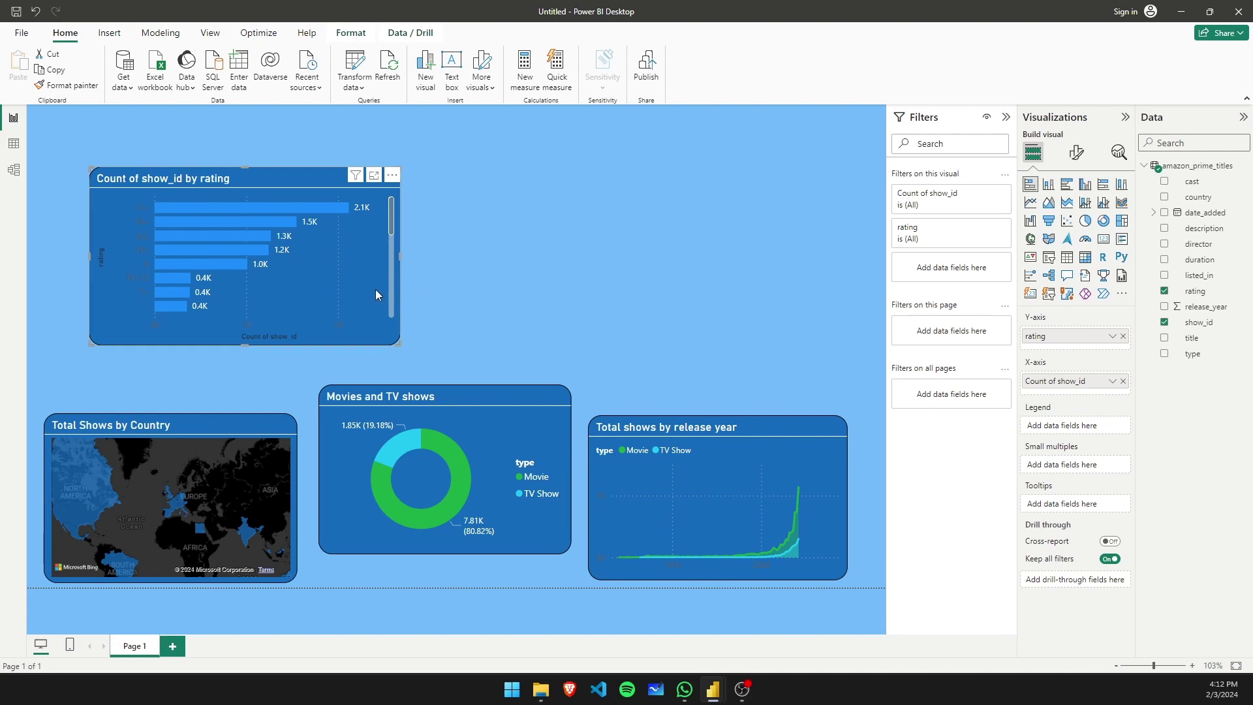
- Set the color of the rating bar chart's Y-axis value labels to white
click(1076, 152)
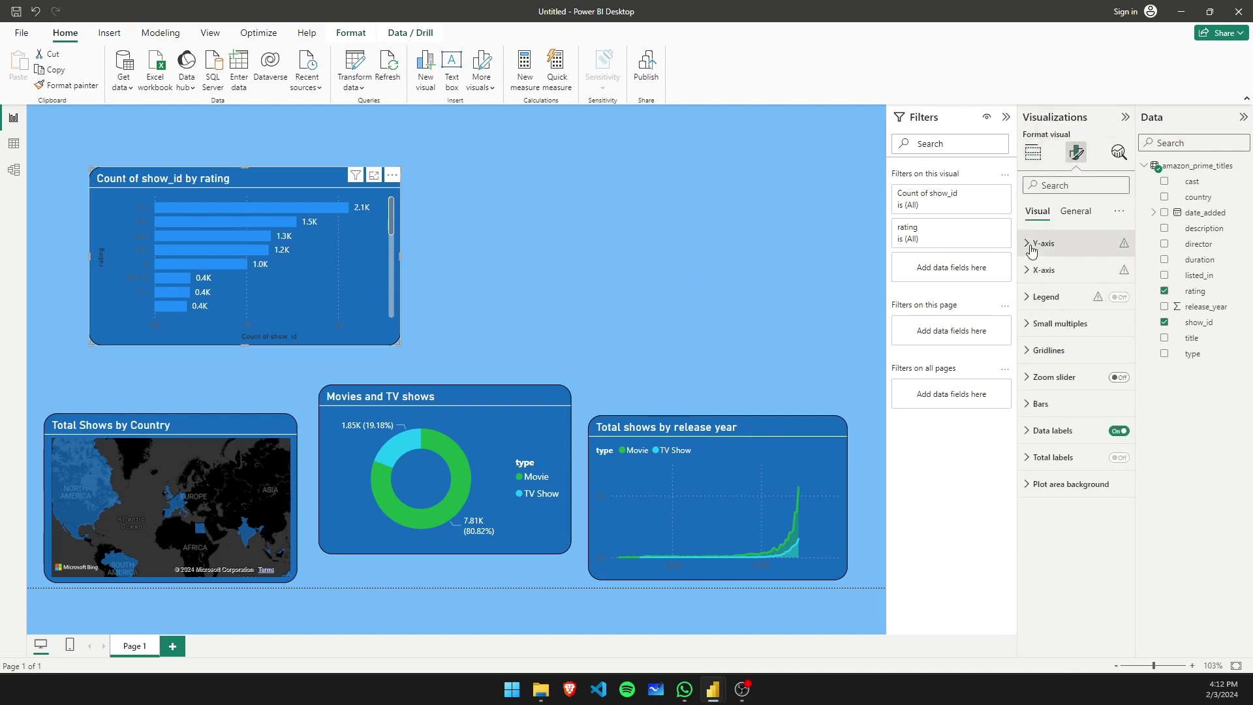
click(1038, 243)
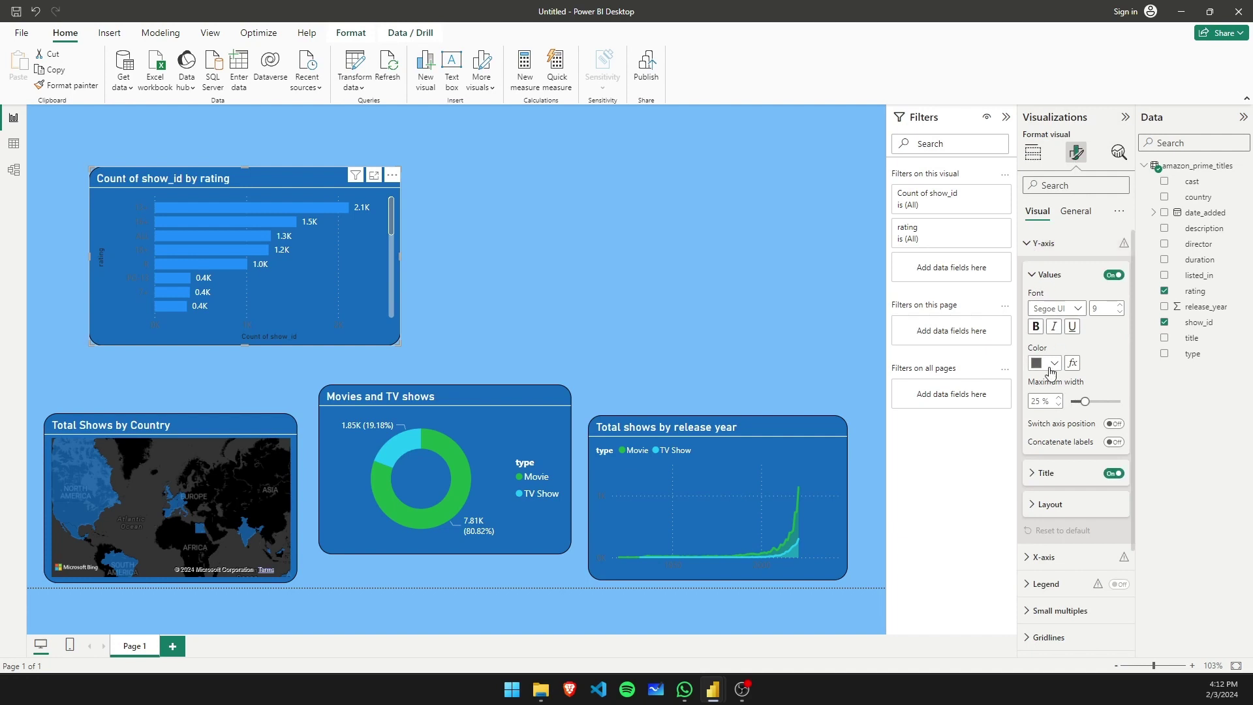
click(1048, 364)
click(1045, 408)
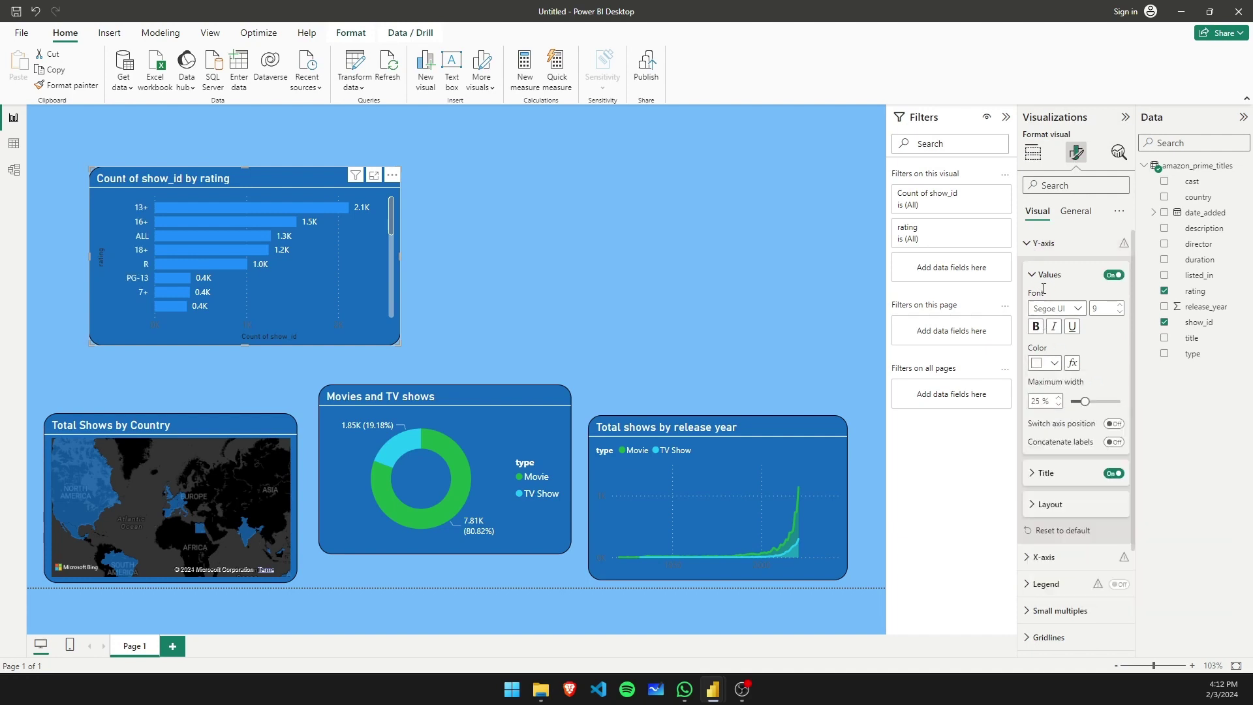
click(1043, 244)
- Set the color of the rating bar chart's X-axis value labels to white and keep the values turned on
click(1043, 269)
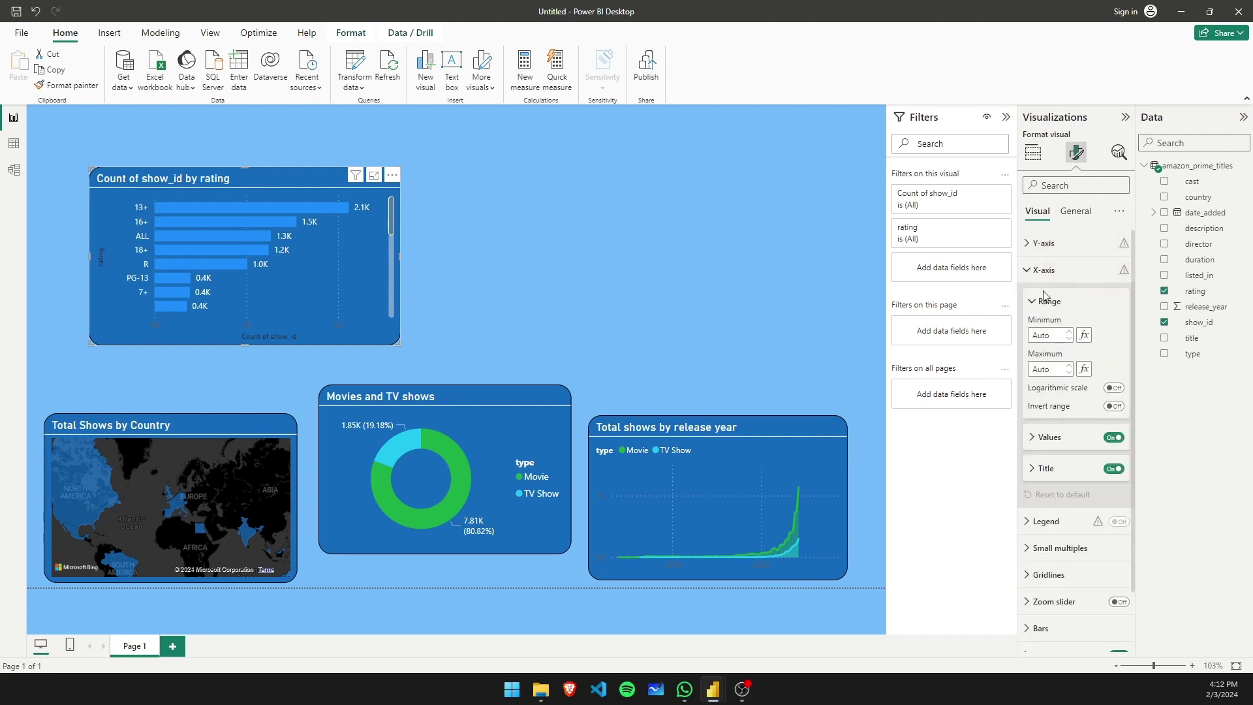
click(1048, 437)
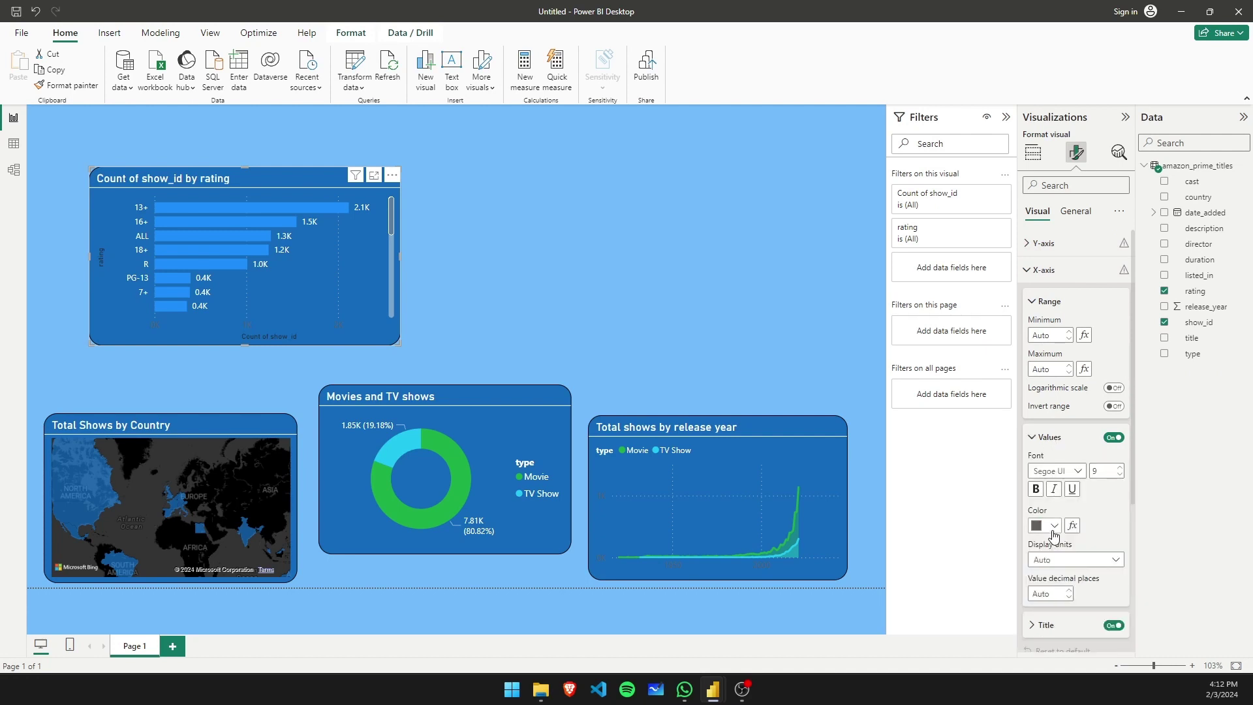
click(1047, 527)
click(1047, 471)
click(1121, 442)
click(1120, 442)
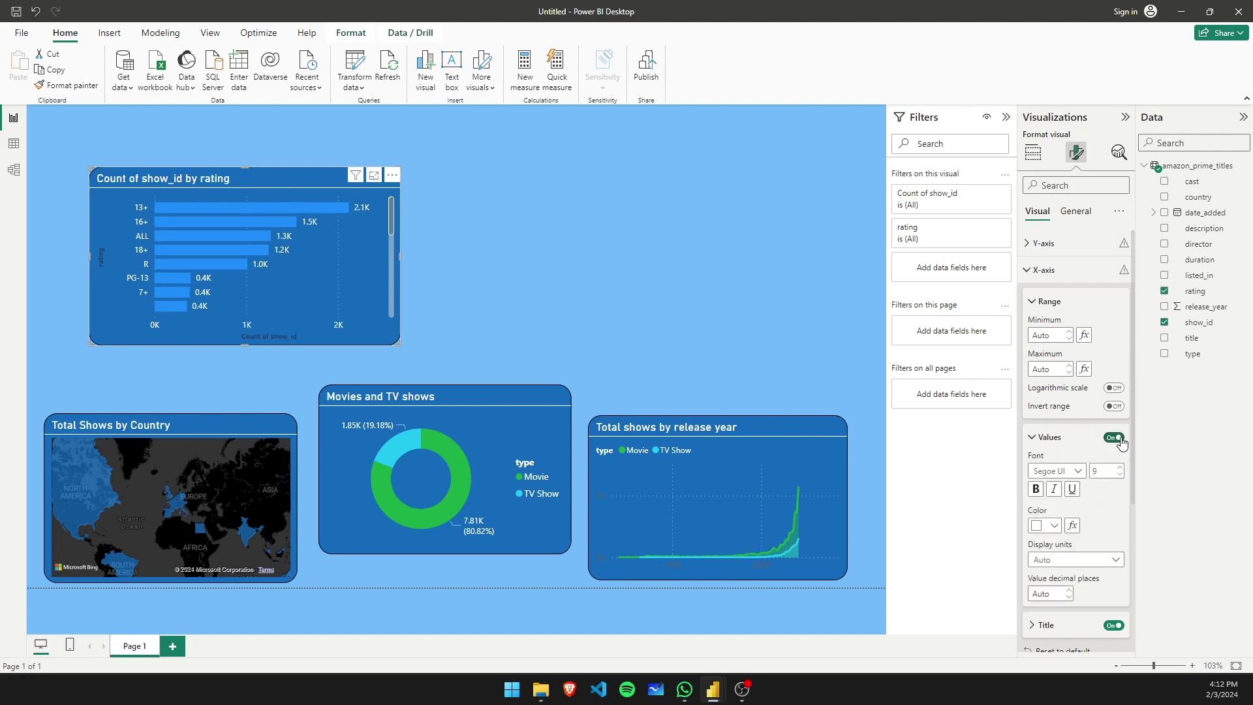
click(1044, 443)
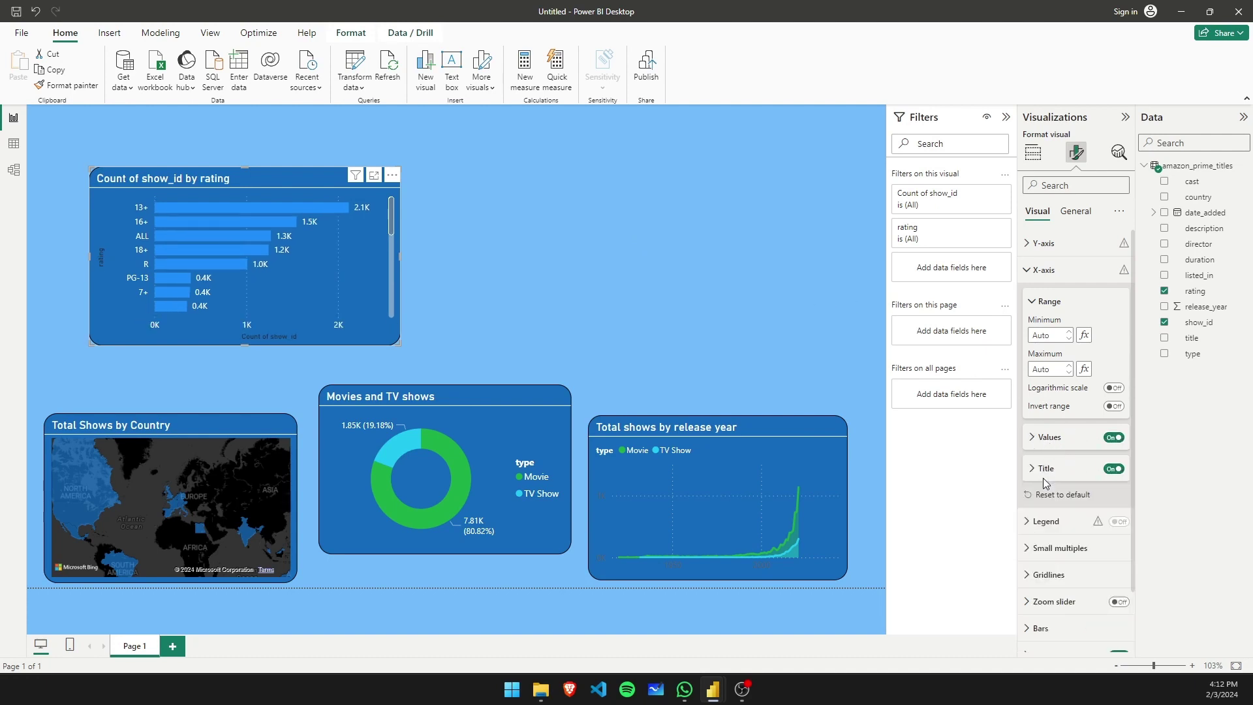
- Turn off the X-axis and Y-axis titles on the rating bar chart
click(1114, 469)
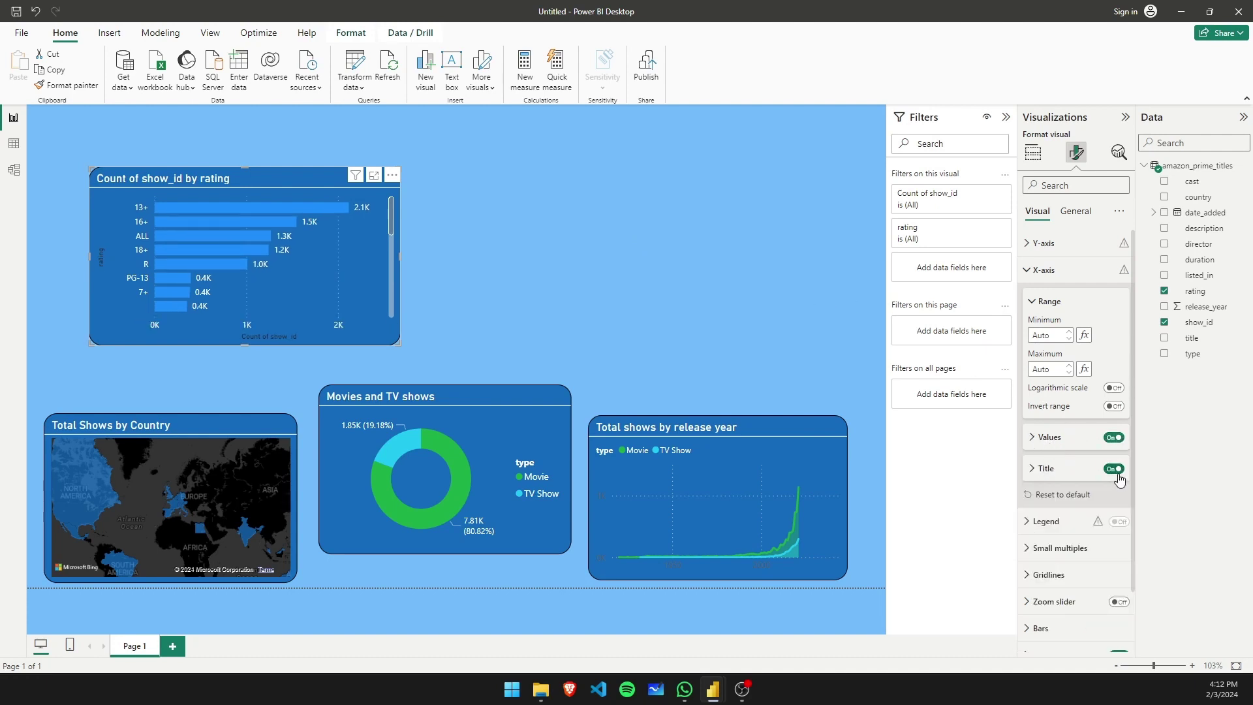
click(1041, 246)
click(1114, 474)
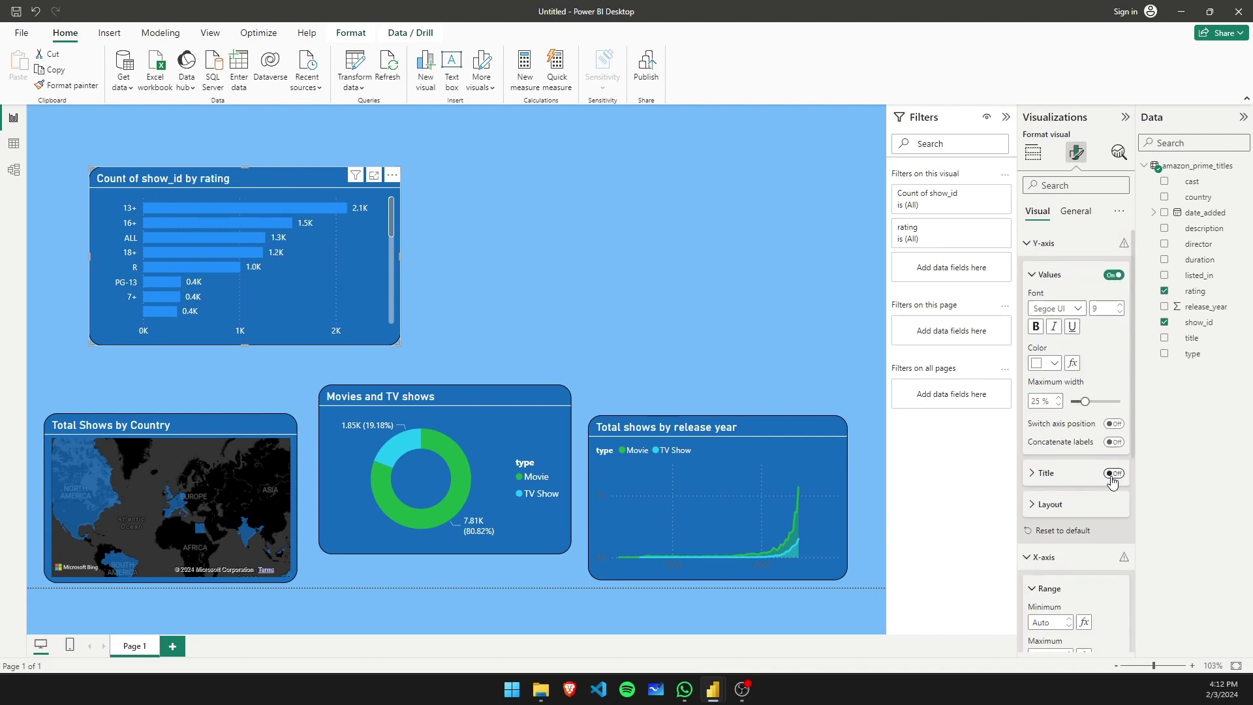
click(631, 269)
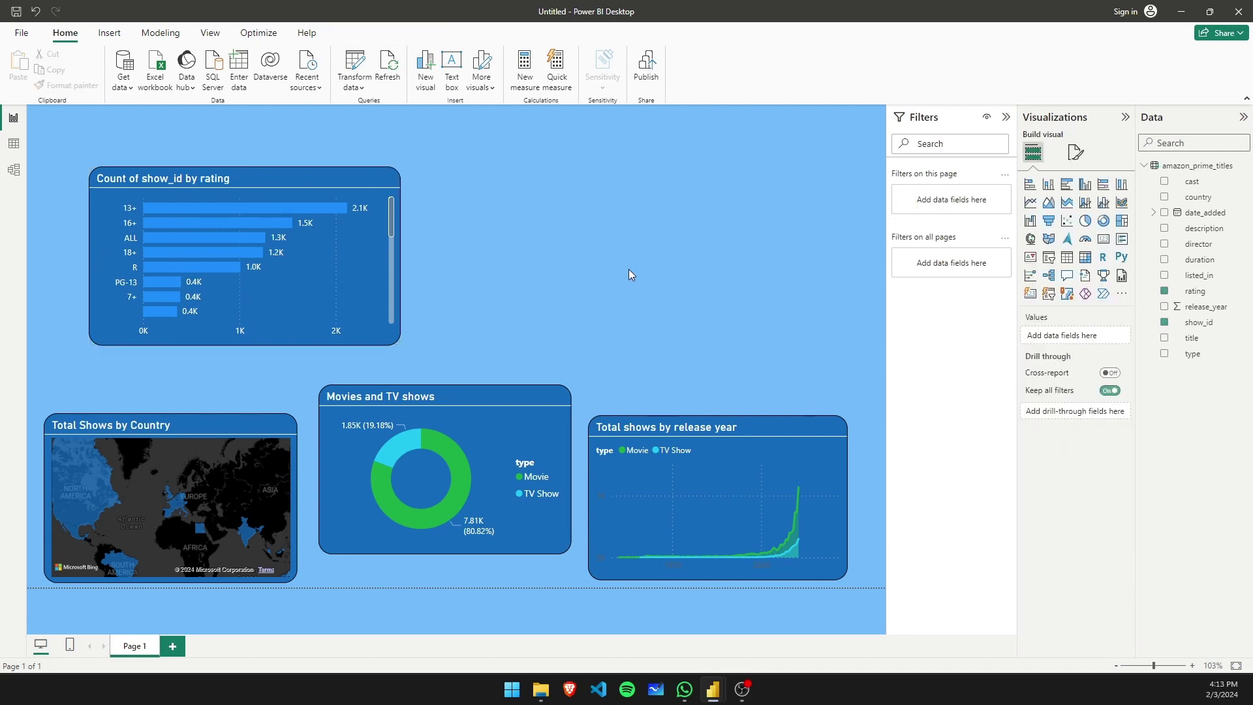
- Change the rating bar chart's title text to "Ratings by total shows"
click(332, 271)
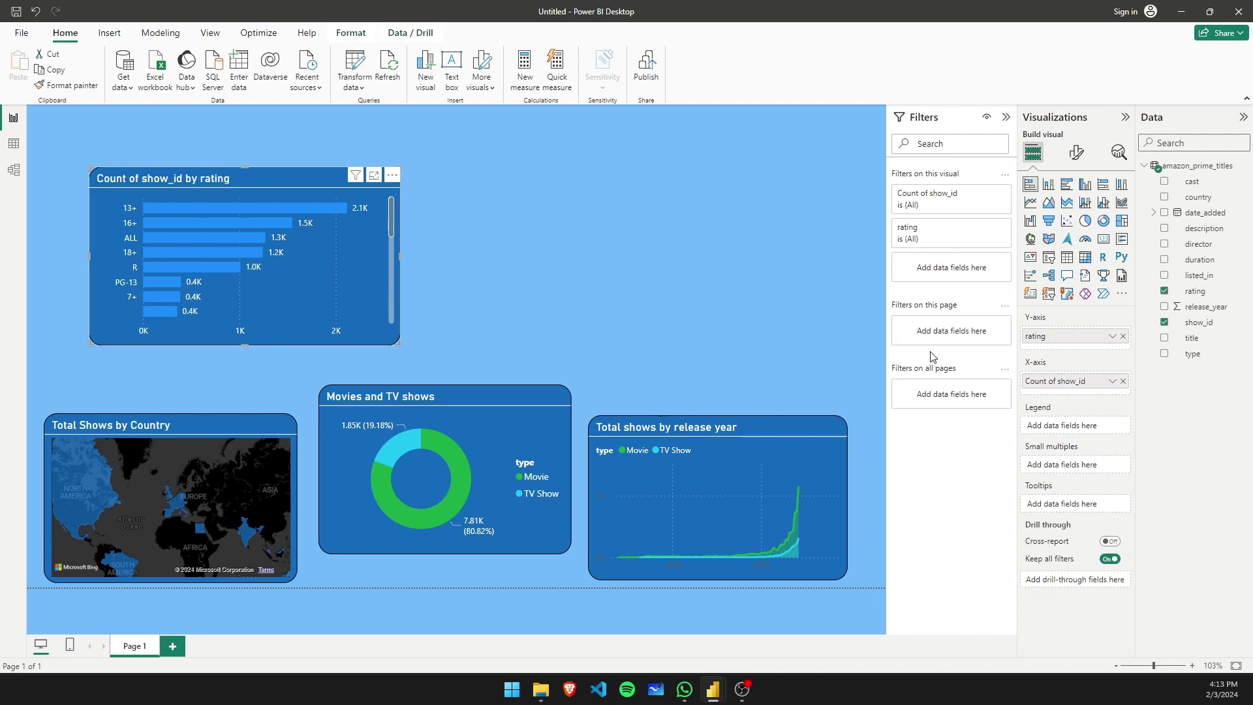
click(1077, 152)
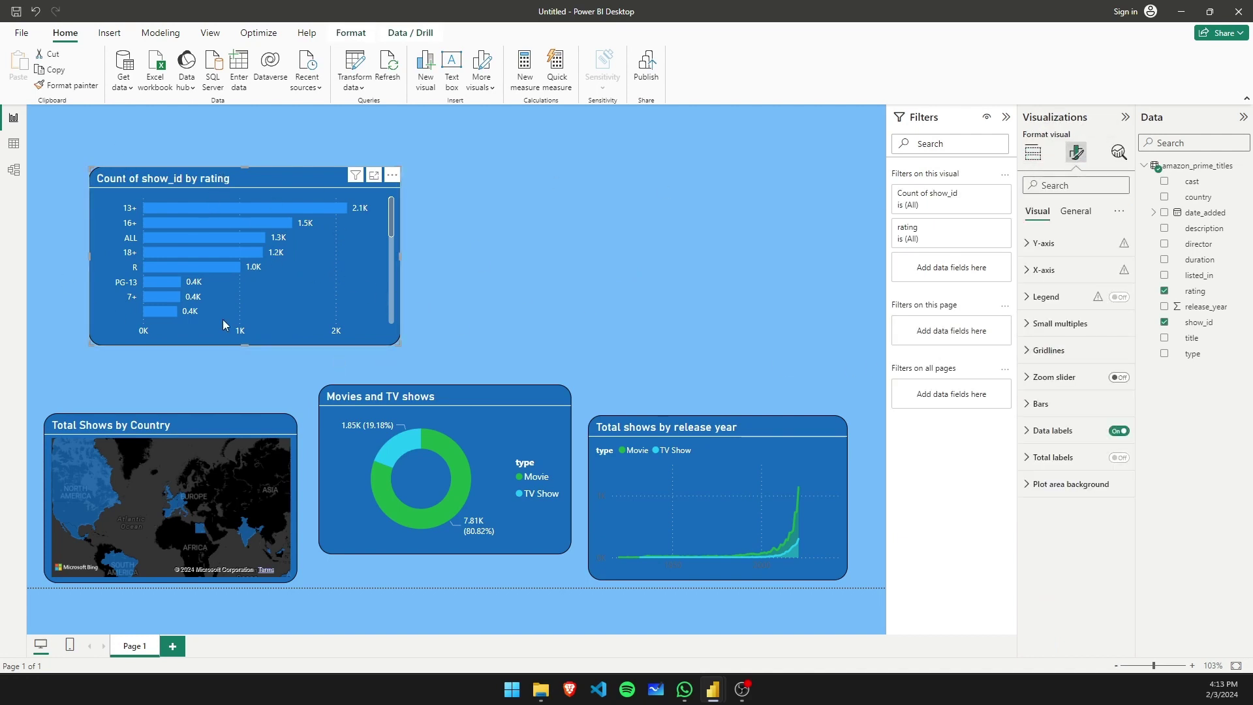
click(1075, 211)
click(1060, 272)
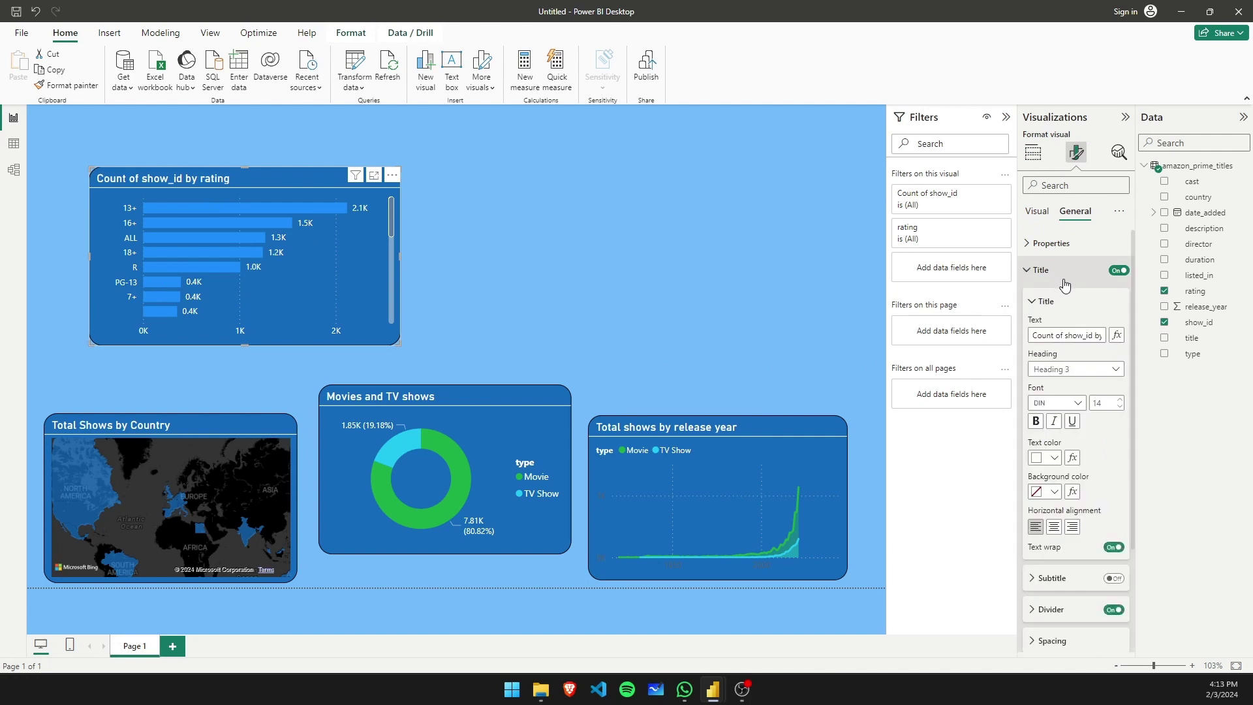
triple_click(1086, 337)
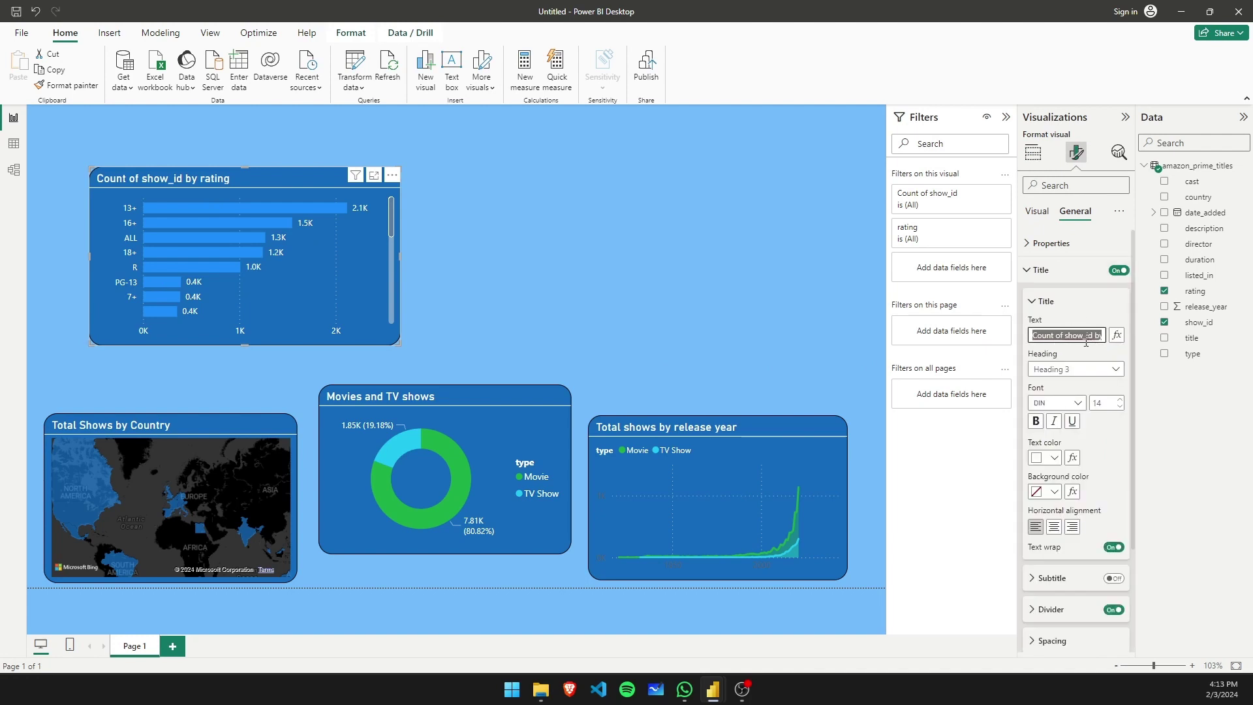
text(Ratings)
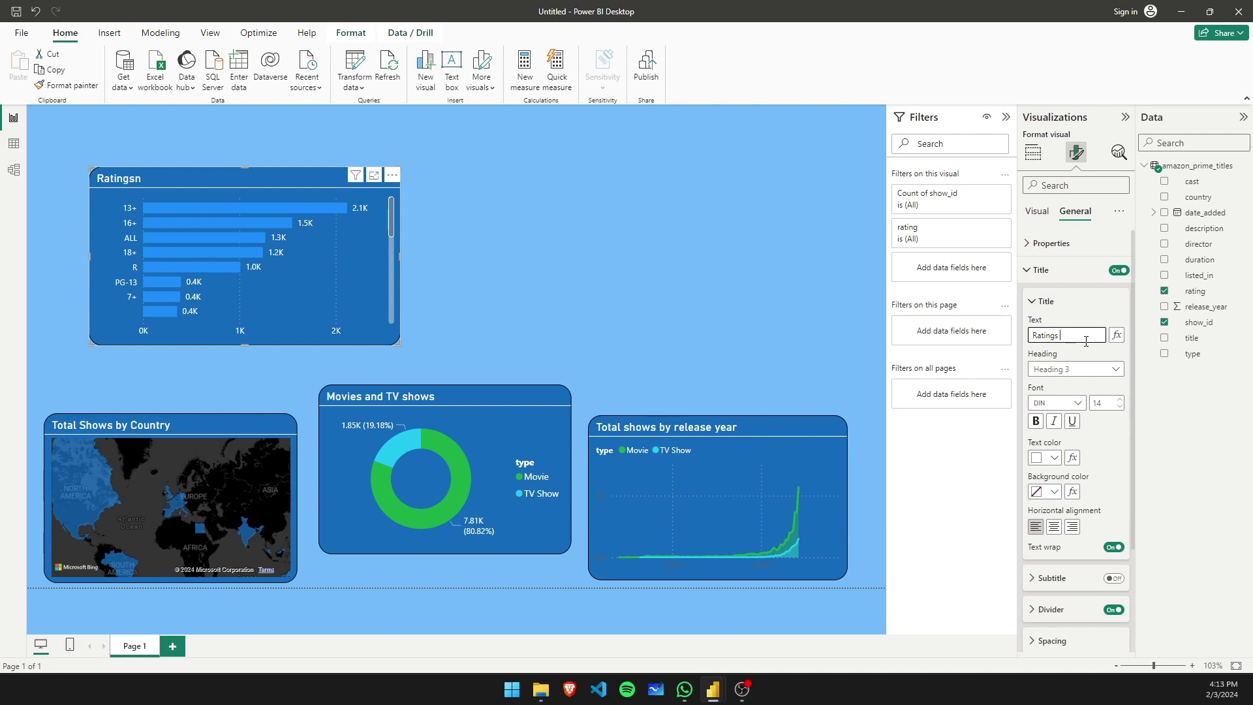
text(by total shows)
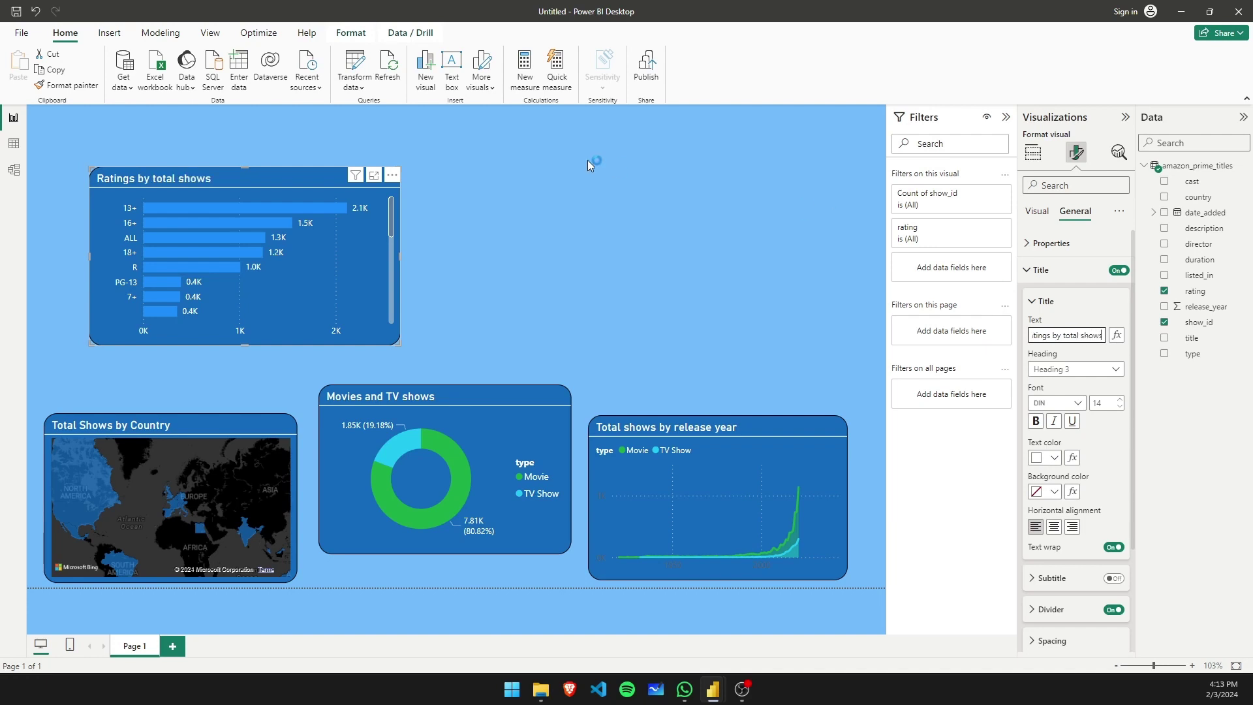
- Move the ratings bar chart to the page's left edge and lower the donut into line with the map and area chart
drag(247, 232, 185, 252)
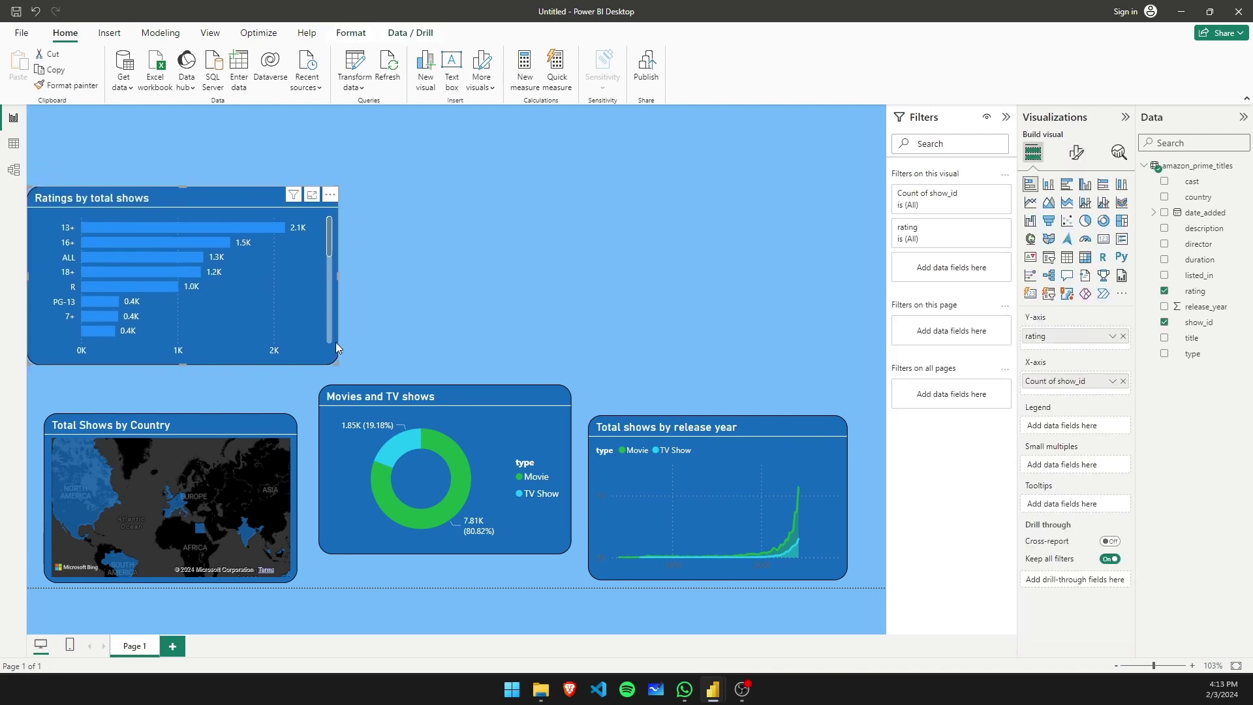
drag(494, 449, 495, 478)
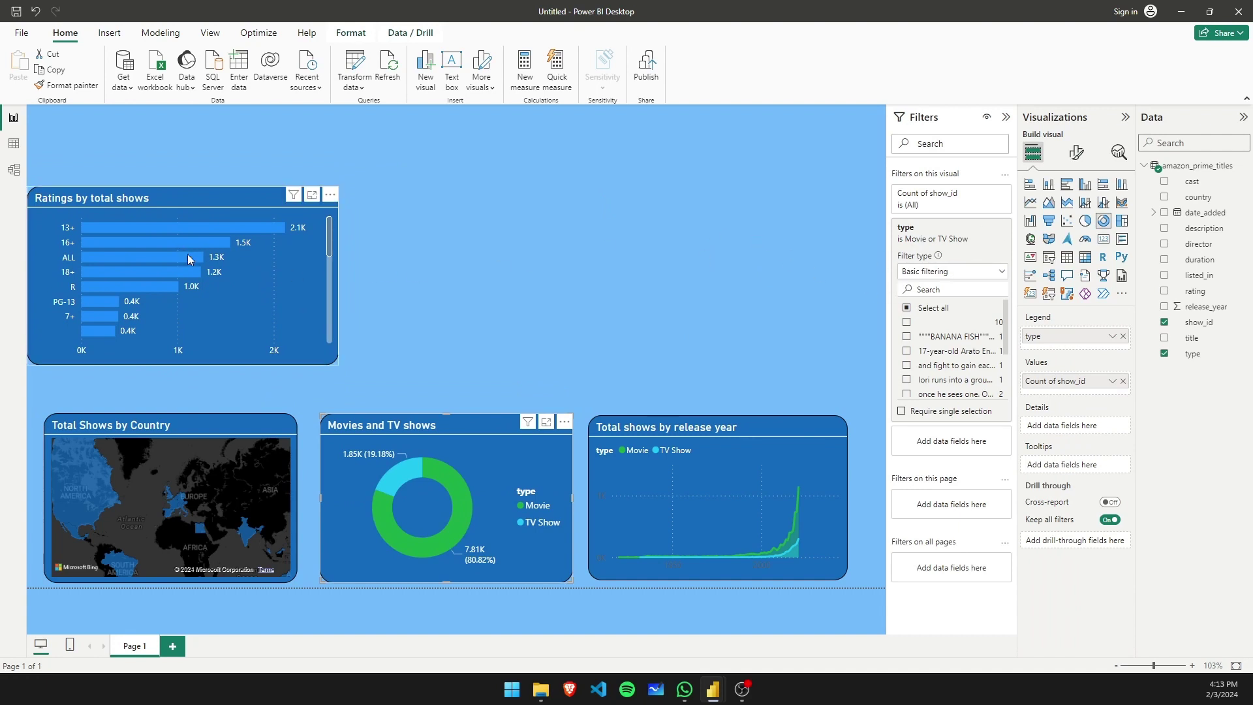
- Duplicate the ratings bar chart and place the copy level with the original, above the release-year area chart
click(254, 293)
key(ctrl+c)
key(ctrl+v)
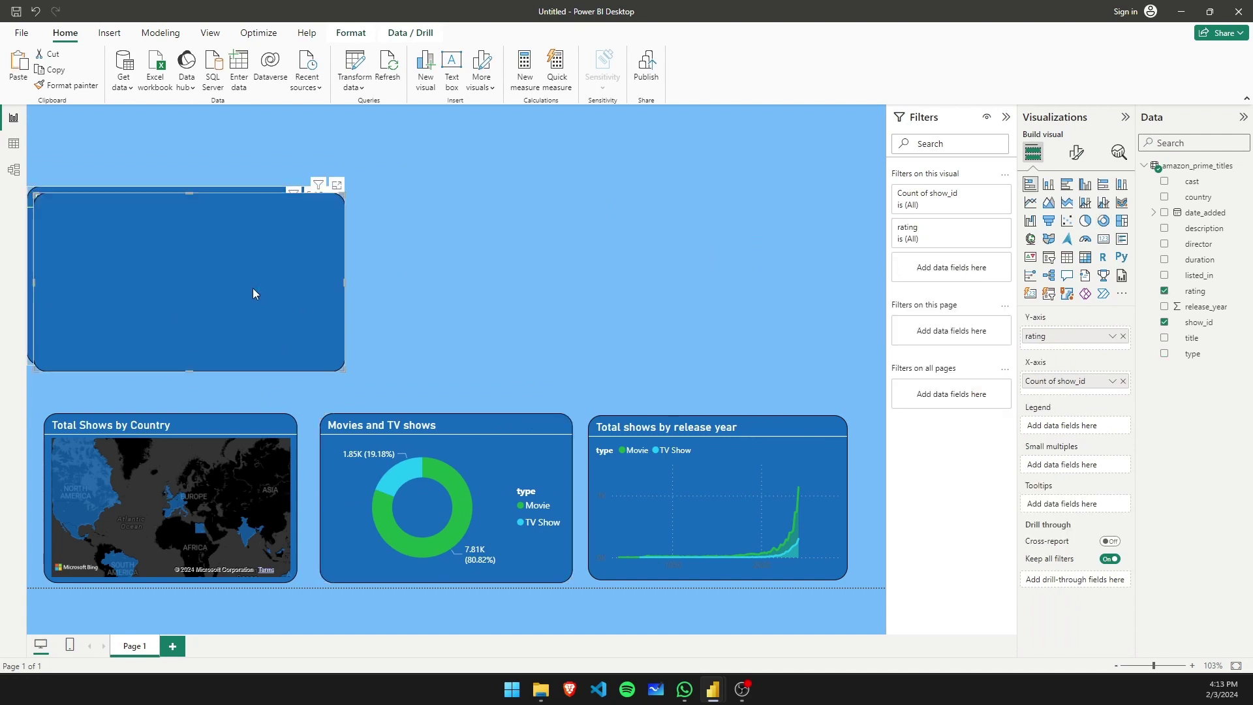
drag(254, 293, 663, 272)
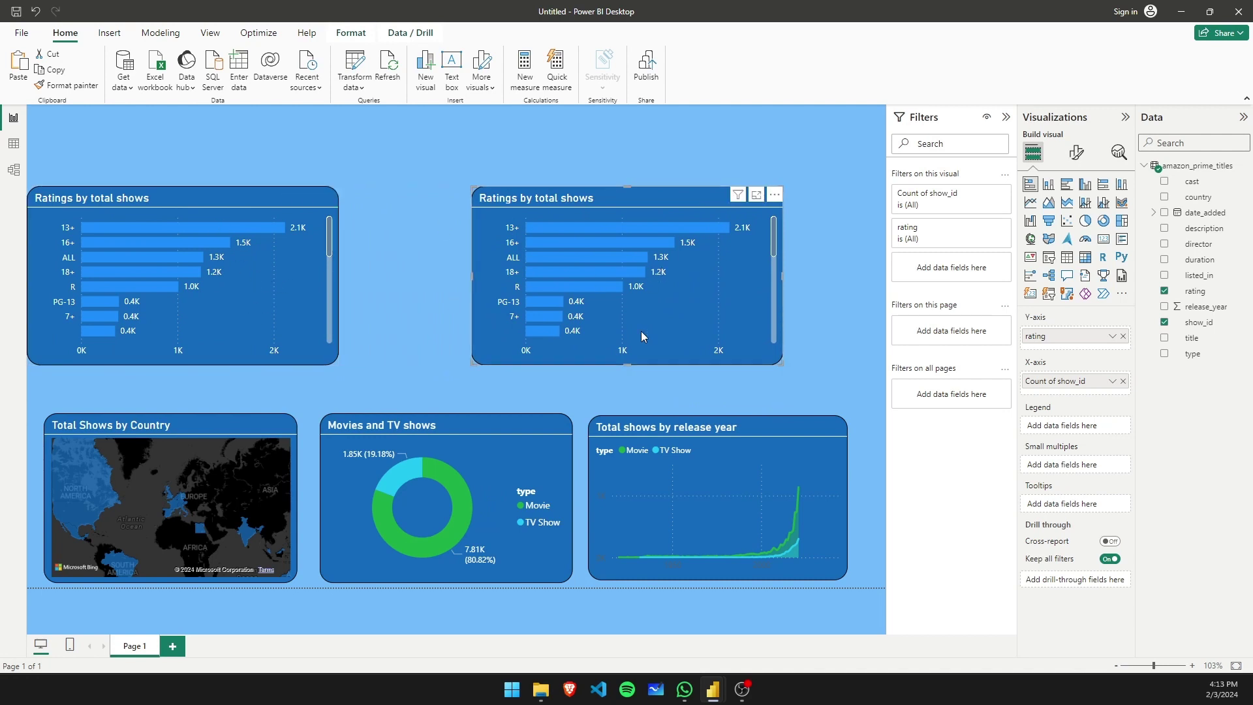
drag(641, 331, 718, 331)
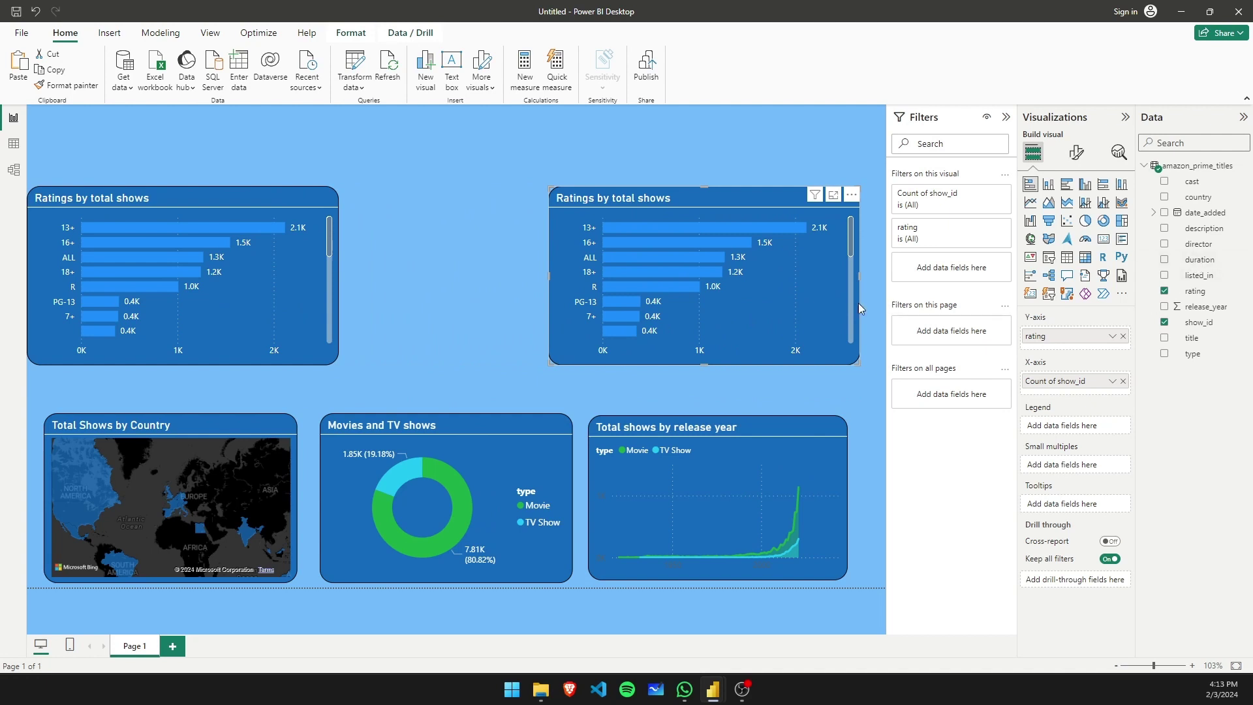
- Replace rating with listed_in on the Y-axis of the copied bar chart
click(1122, 336)
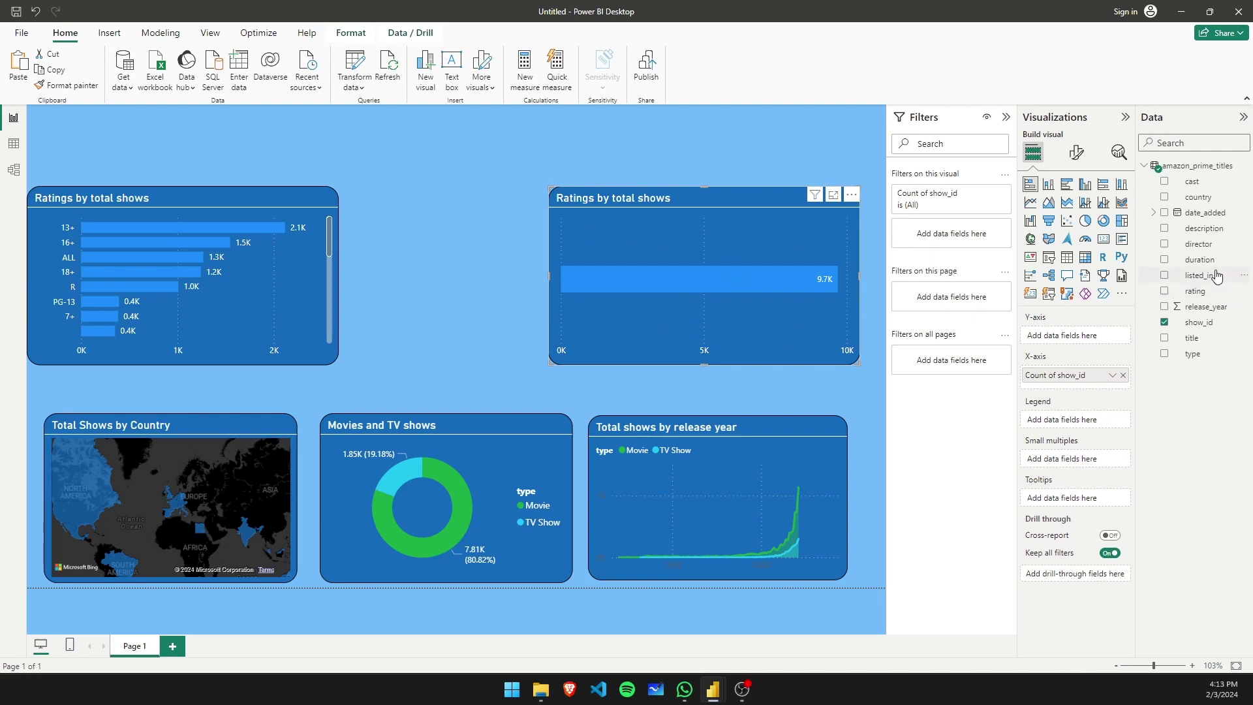
drag(1220, 275, 1108, 337)
click(490, 249)
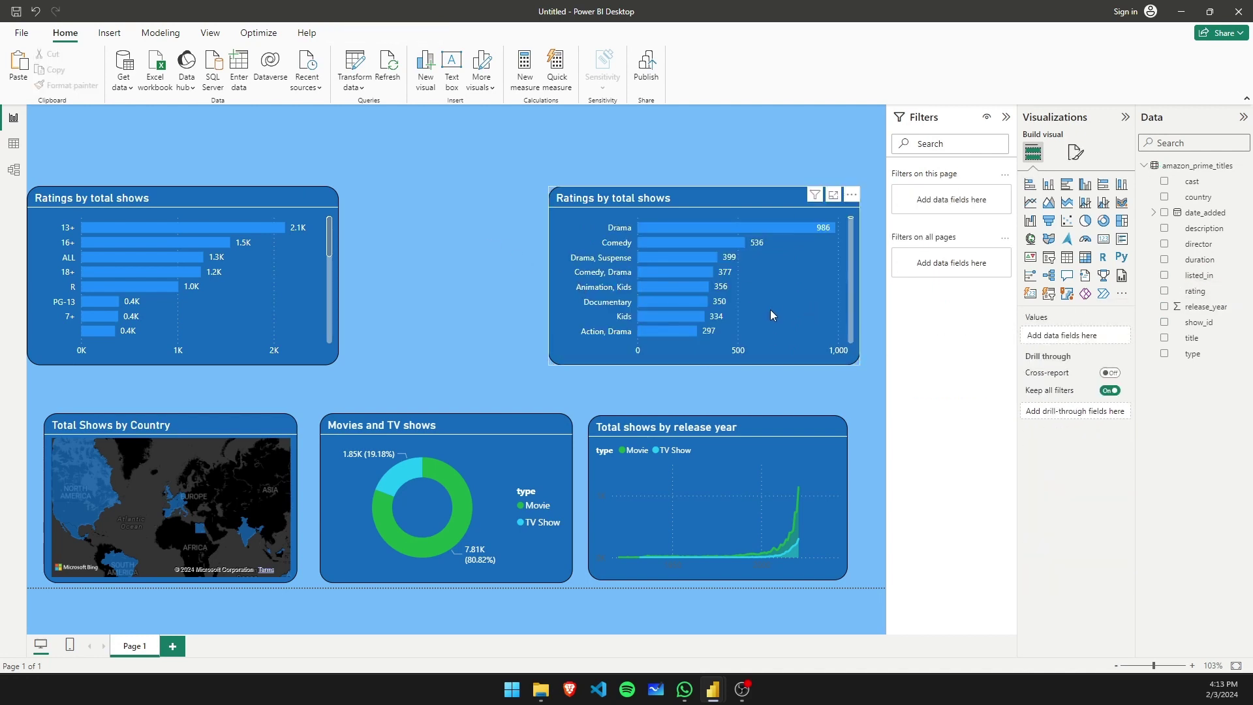
- Move both bar charts slightly down and to the right, keeping them level above the lower row of visuals
drag(770, 315, 784, 338)
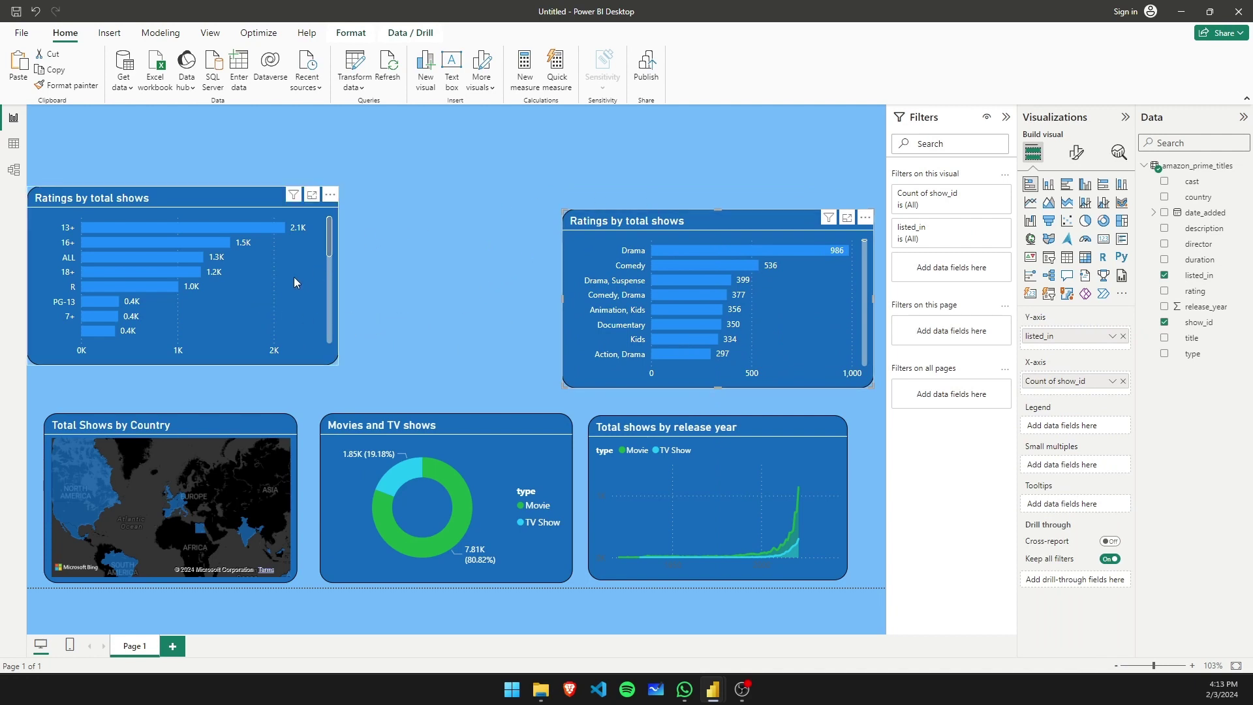
drag(294, 277, 325, 300)
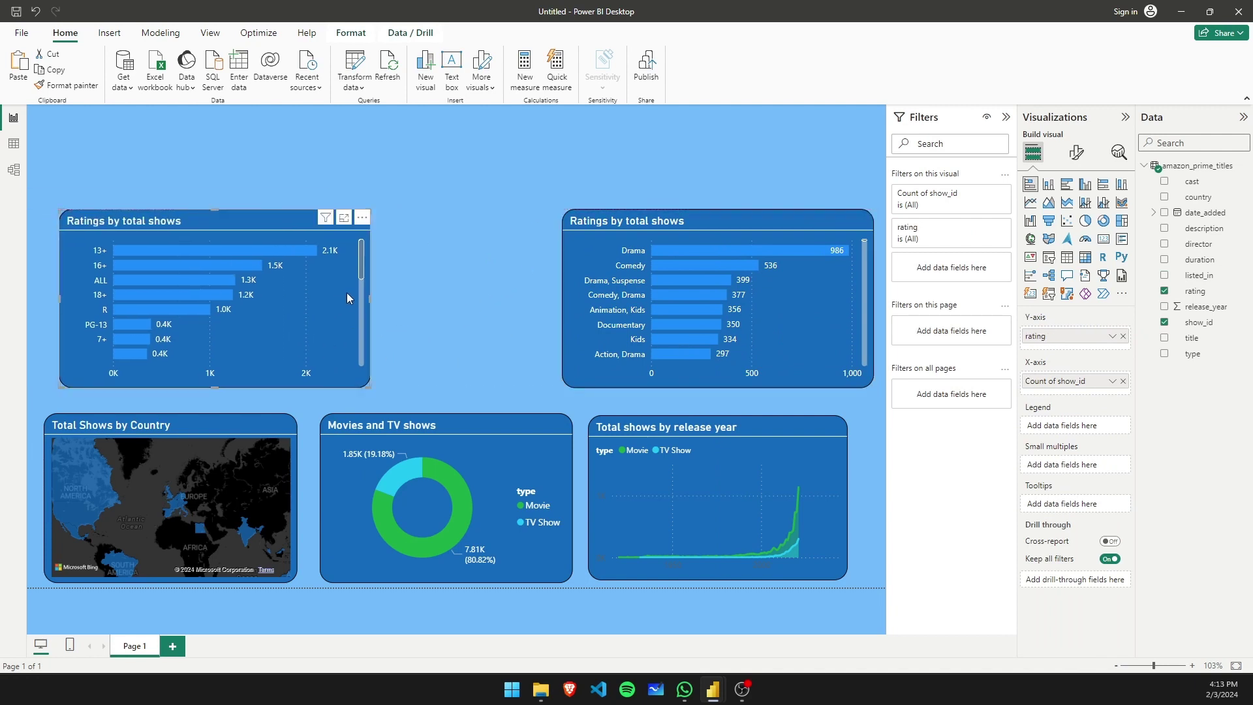
- Apply a Top N filter on listed_in to the copied bar chart, showing the top 3 by First listed_in
click(702, 221)
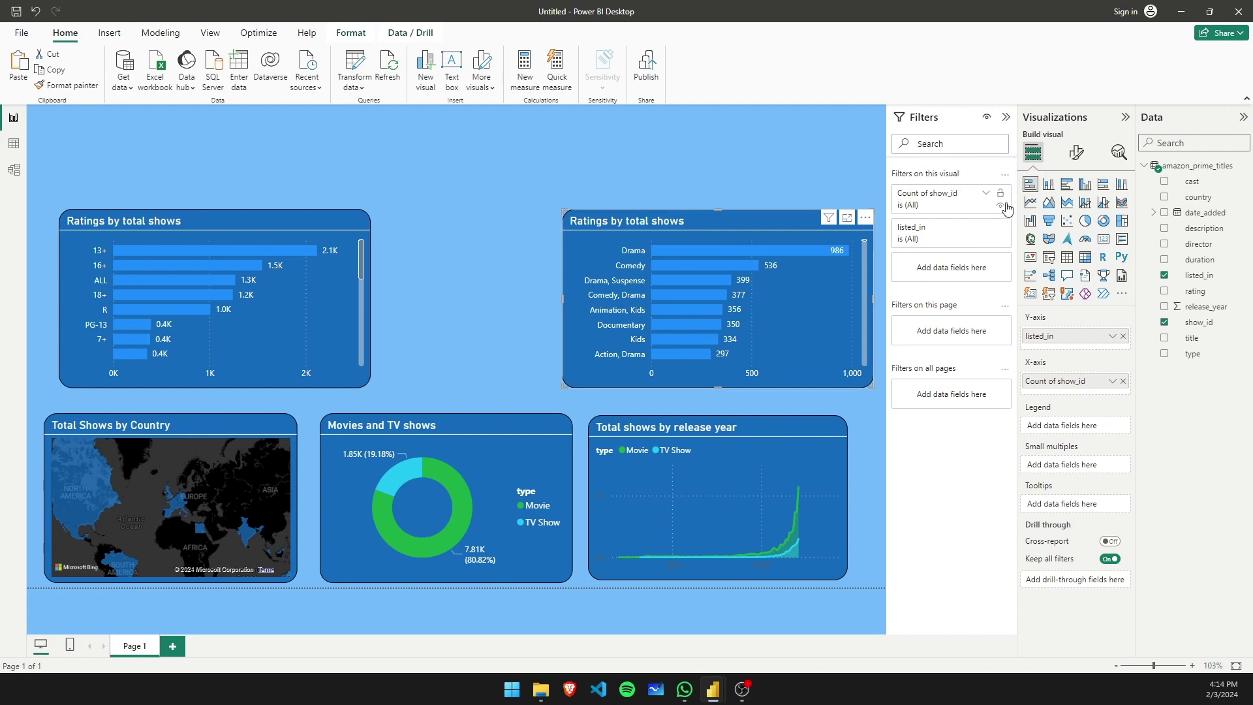
click(985, 227)
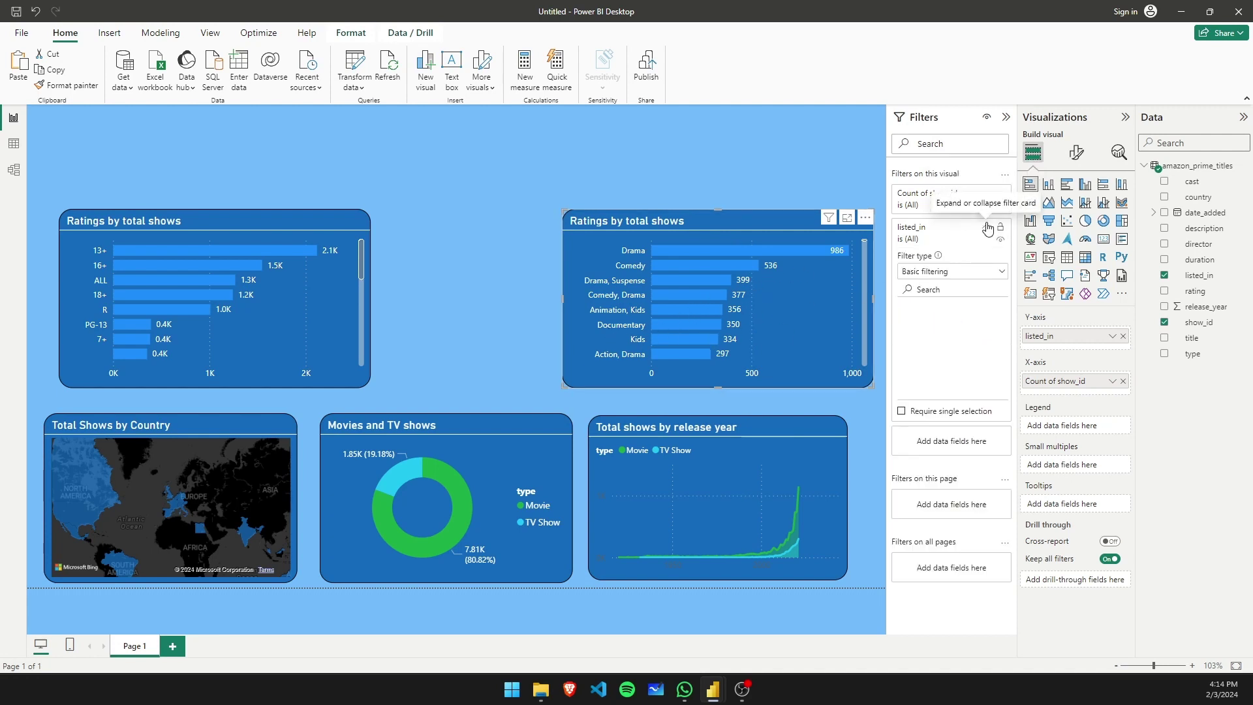
click(960, 273)
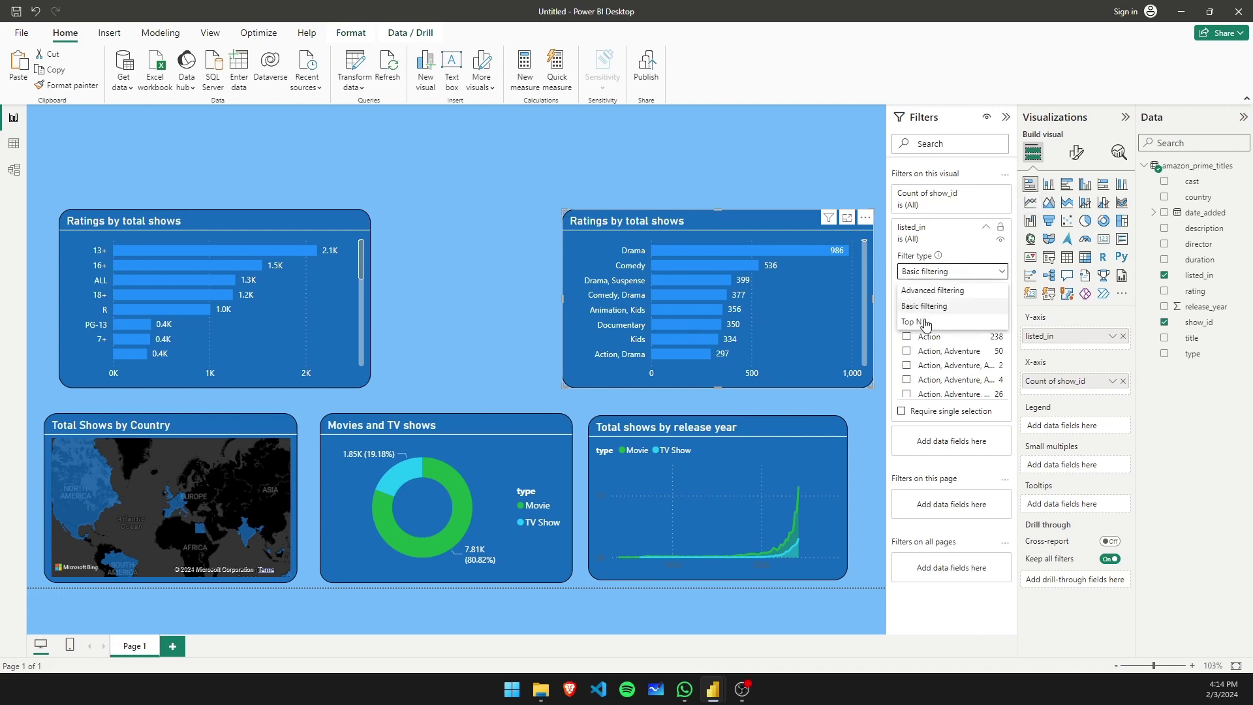
click(926, 322)
click(969, 304)
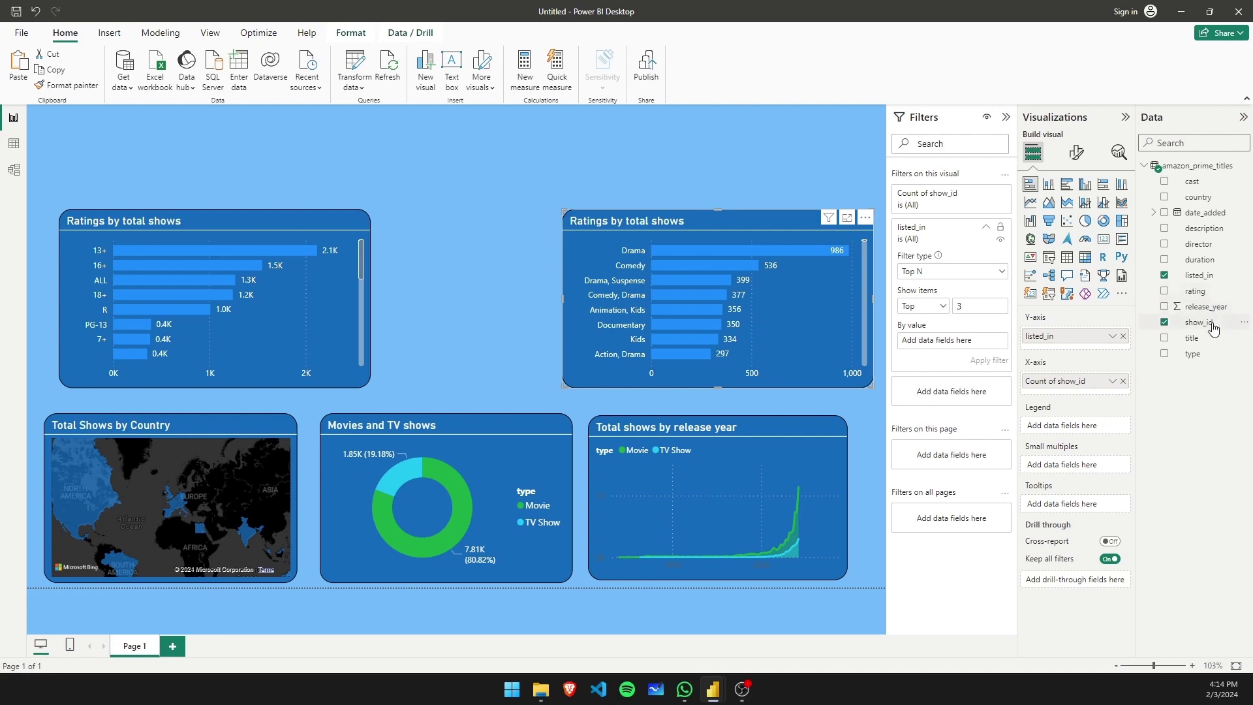
drag(1201, 276, 962, 342)
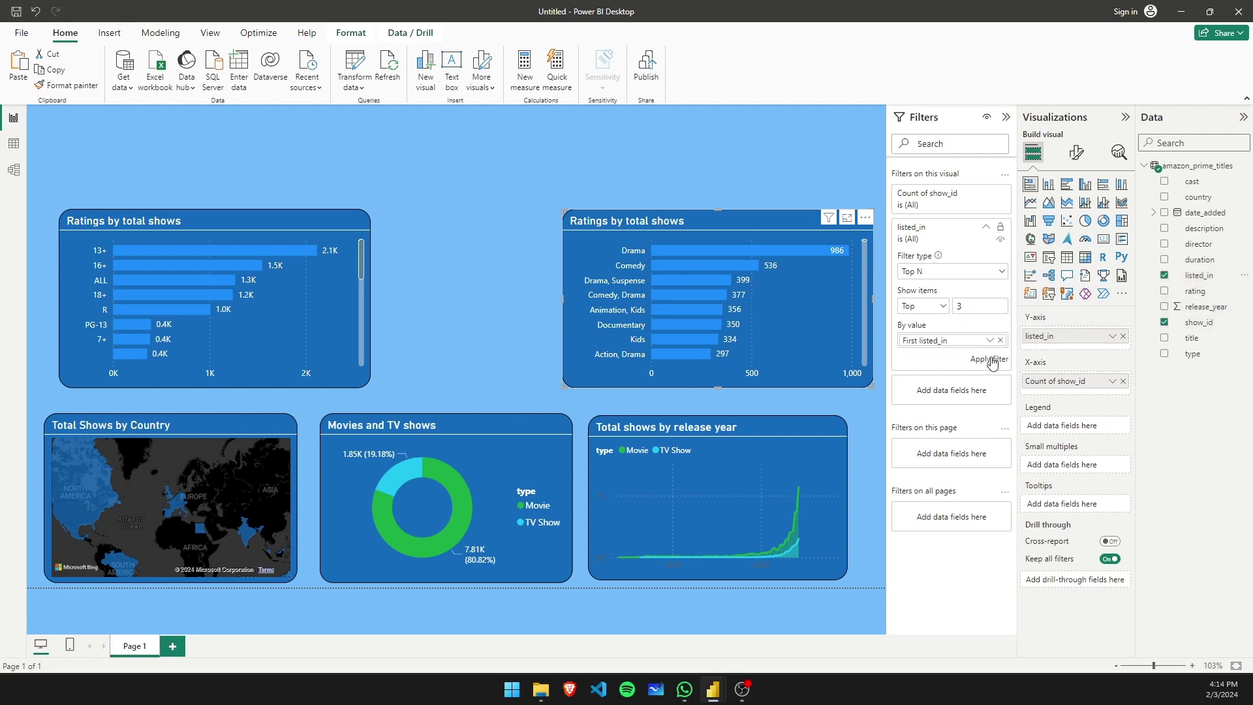
click(992, 360)
click(589, 154)
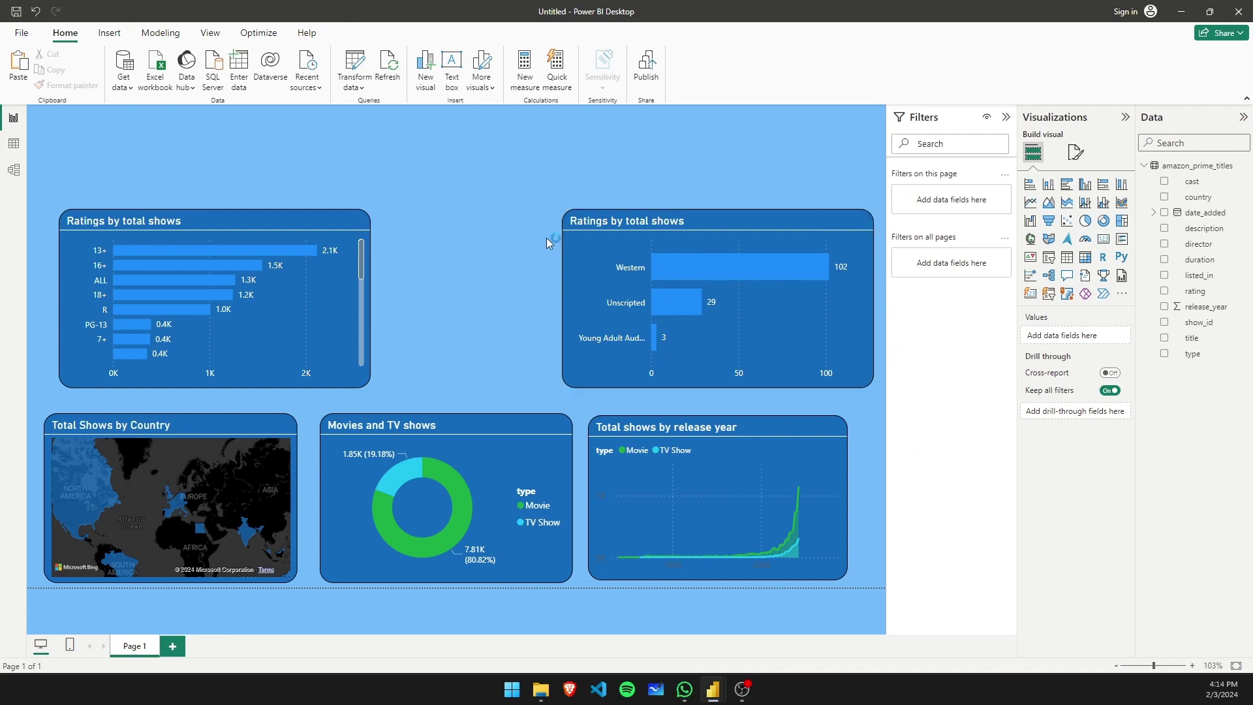
- Shrink the listed_in bar chart from its upper-left corner and move the ratings bar chart to line up with the map's left edge
click(609, 253)
click(483, 322)
click(613, 274)
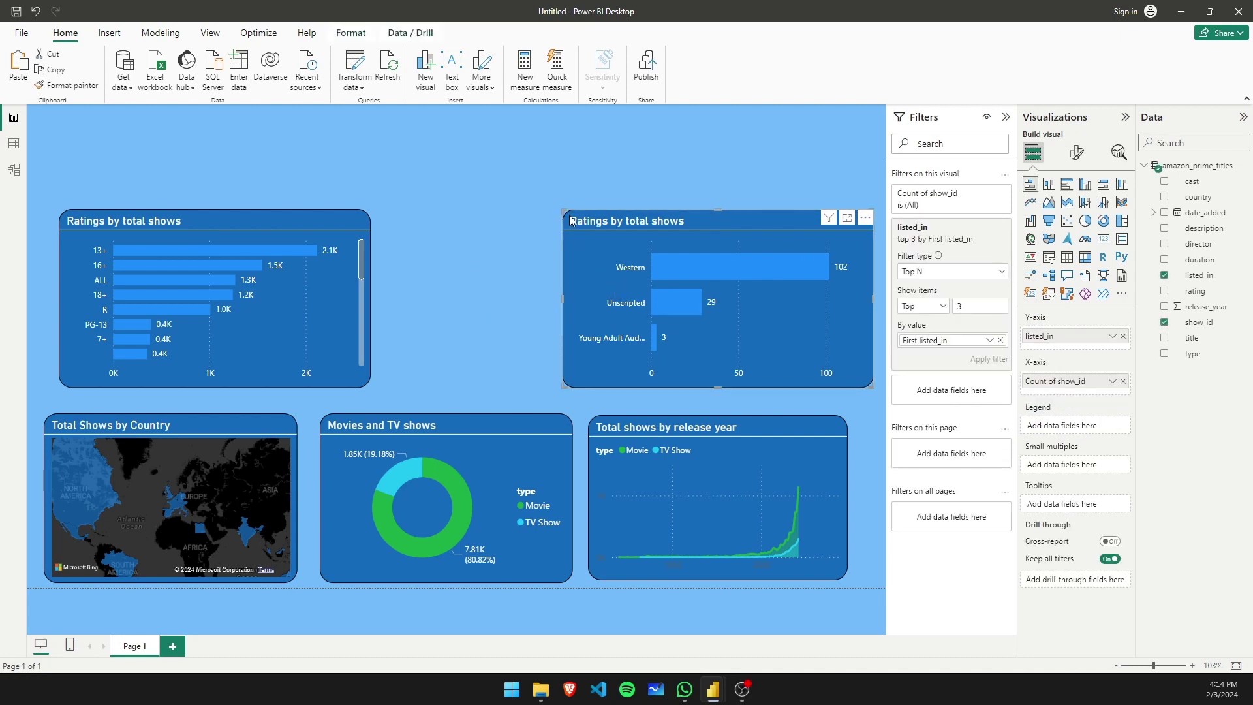
drag(565, 212, 600, 224)
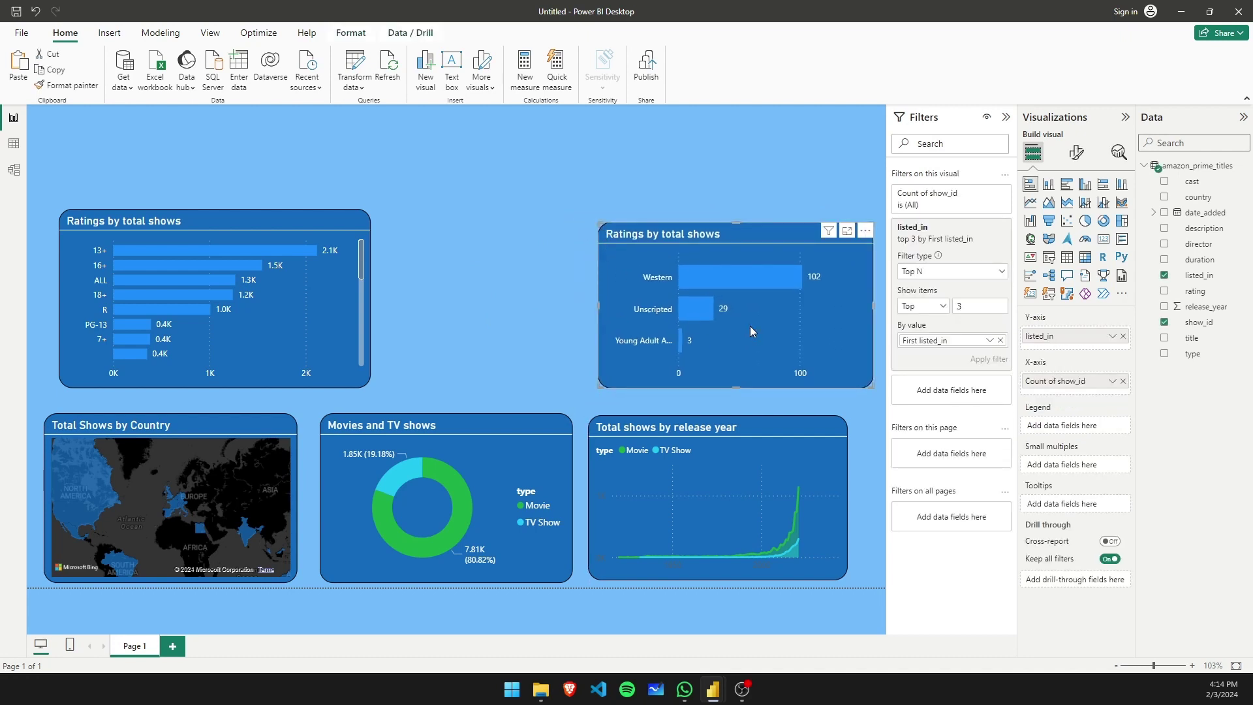
drag(270, 291, 255, 304)
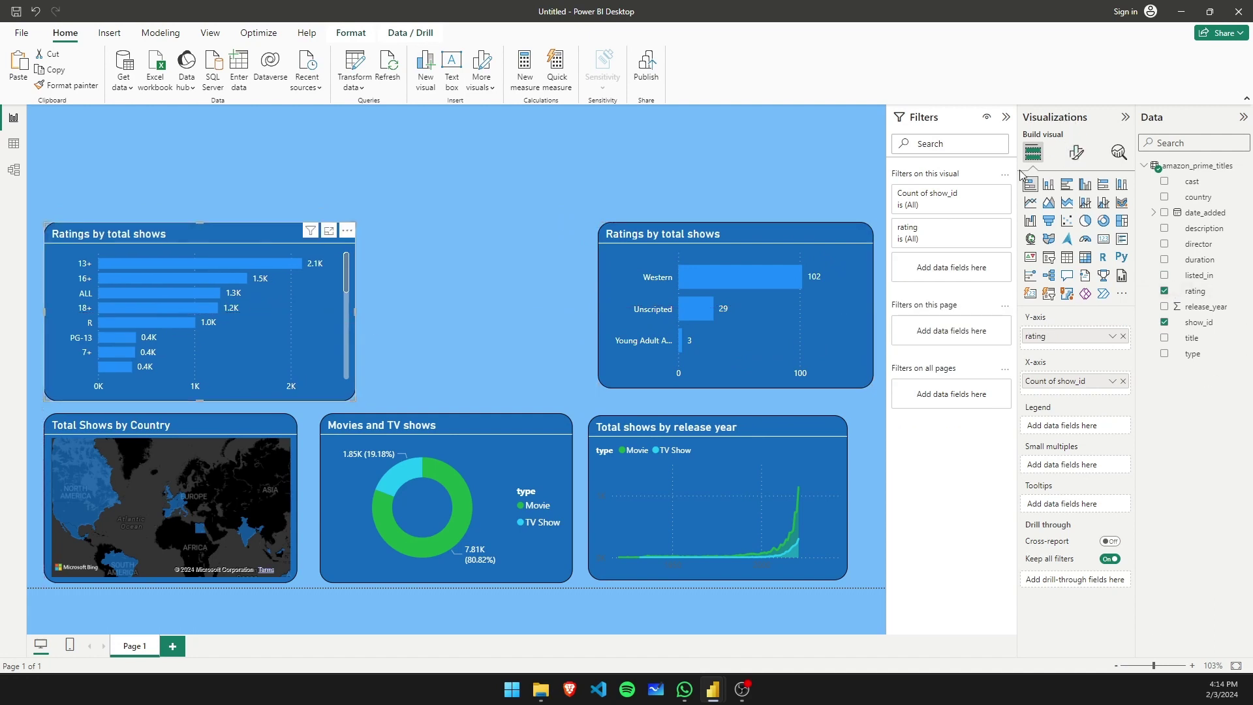
click(685, 165)
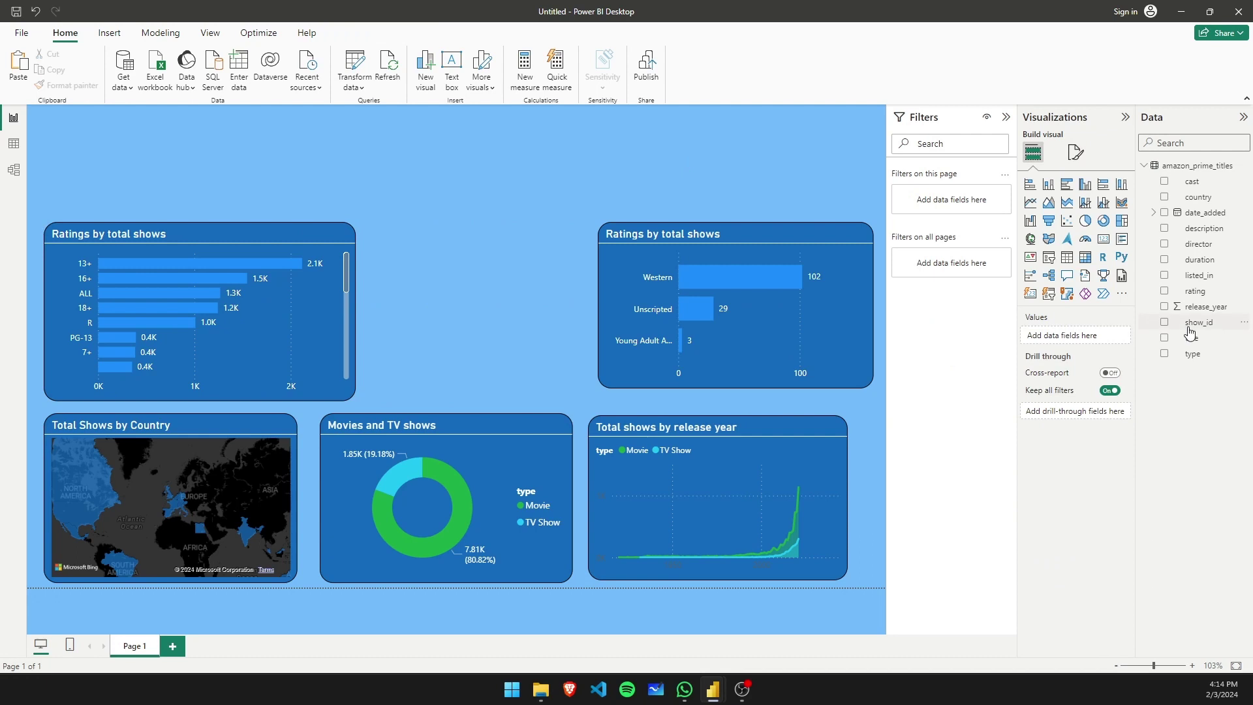
- Add a card visual above the bar charts and show the Count of title in it
click(1103, 238)
drag(148, 165, 416, 201)
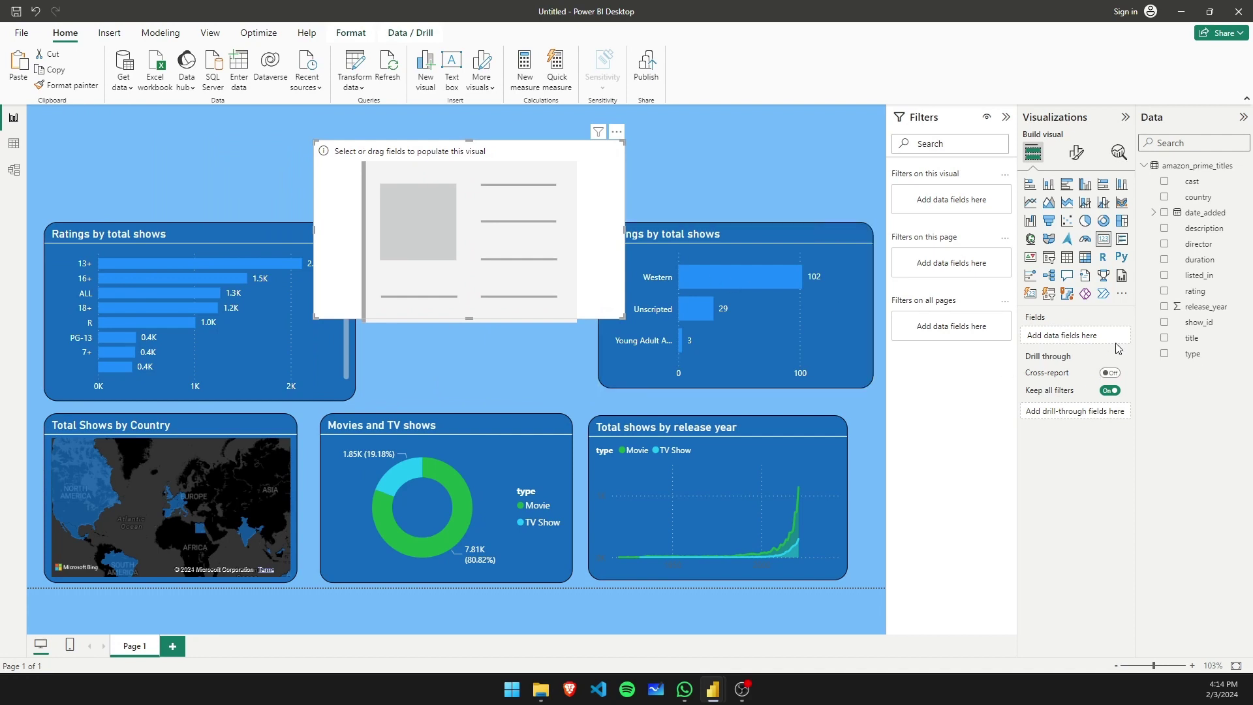
drag(1198, 337, 1089, 346)
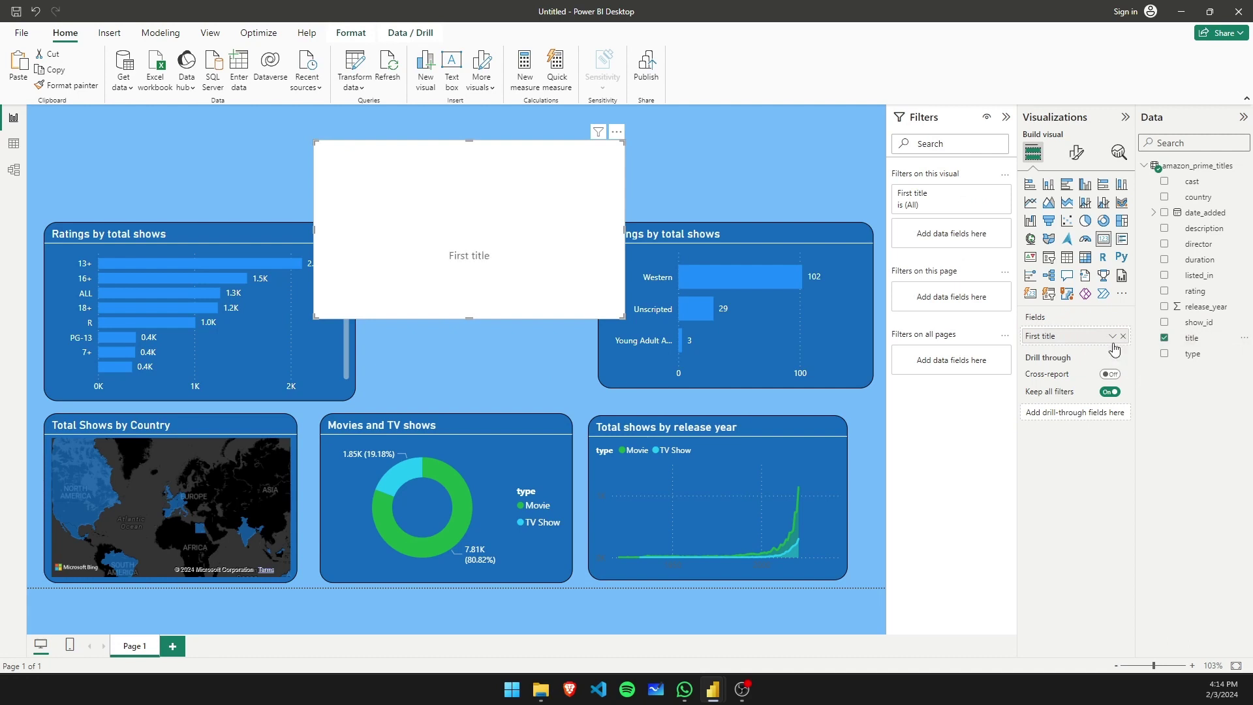
click(1113, 336)
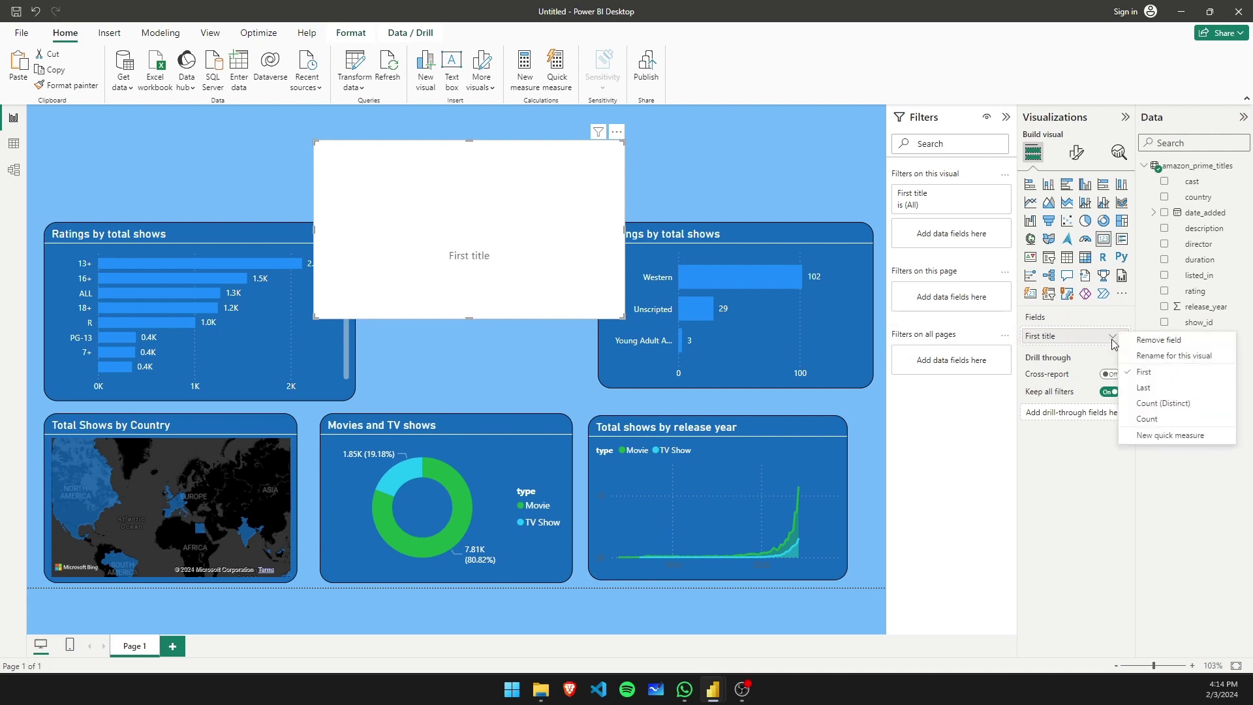
click(1175, 418)
click(558, 343)
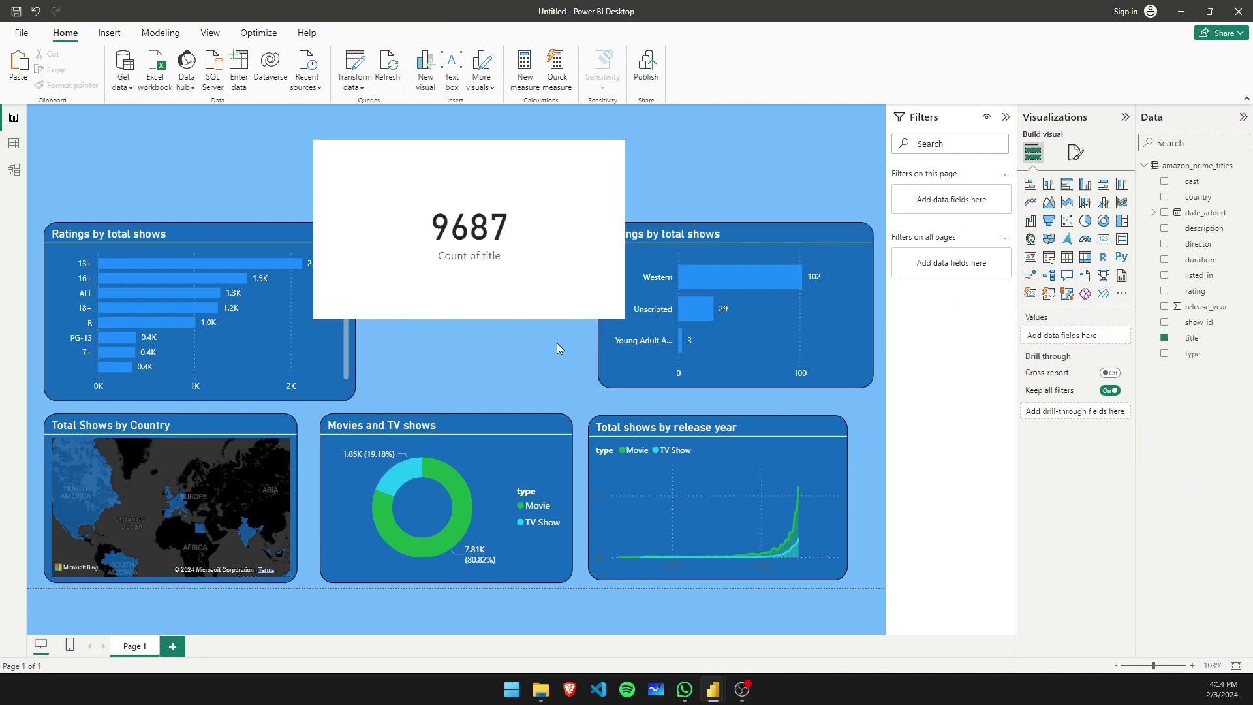
- Shrink the title card from its lower-left corner and copy the ratings bar chart's formatting onto it
click(516, 255)
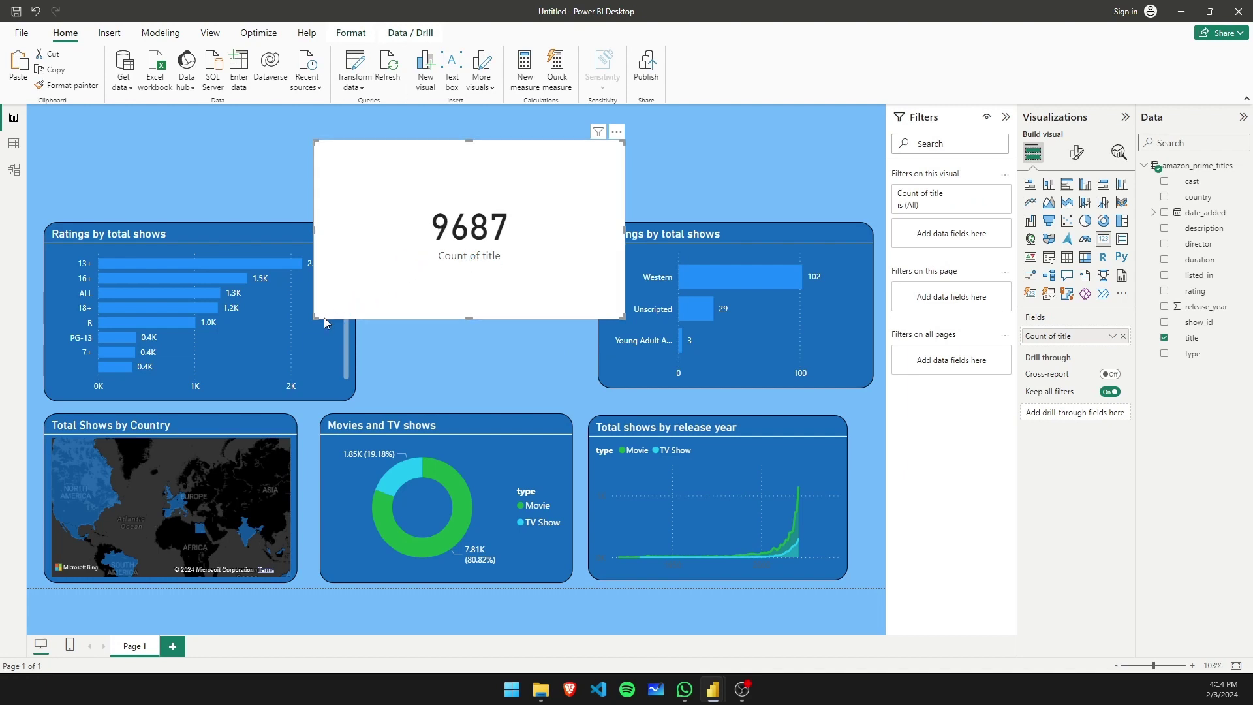
drag(314, 314, 433, 230)
click(221, 244)
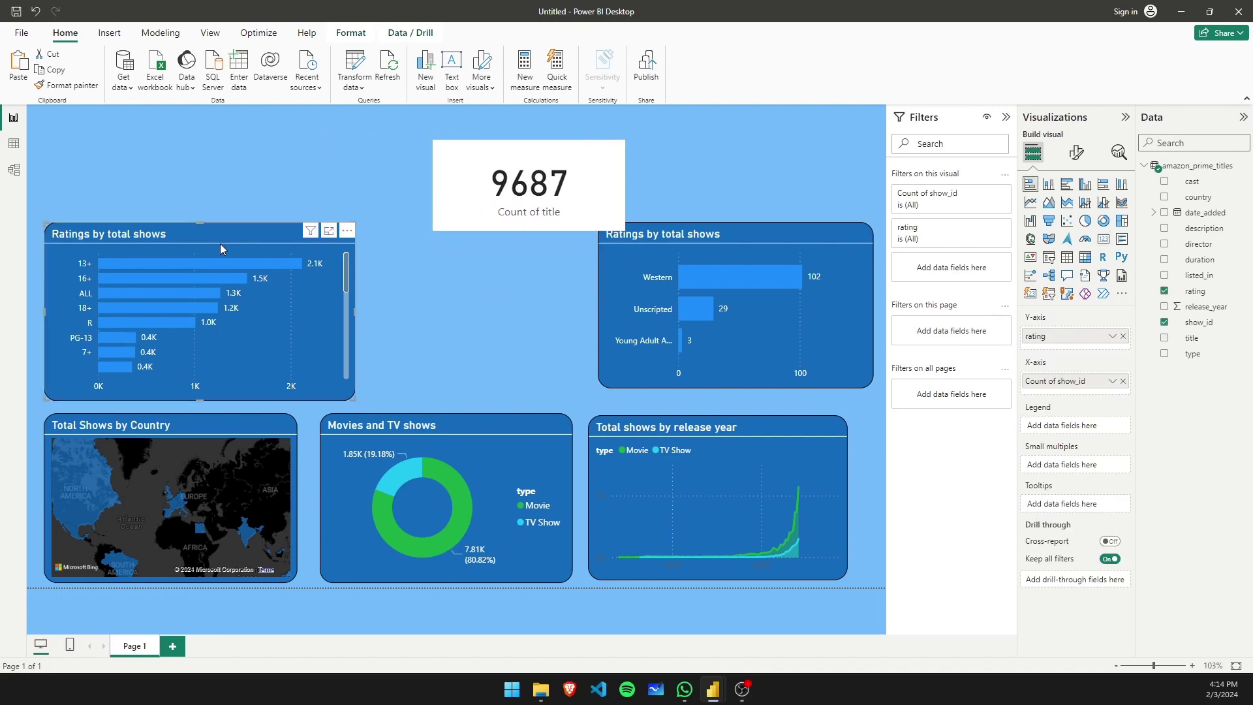
click(72, 85)
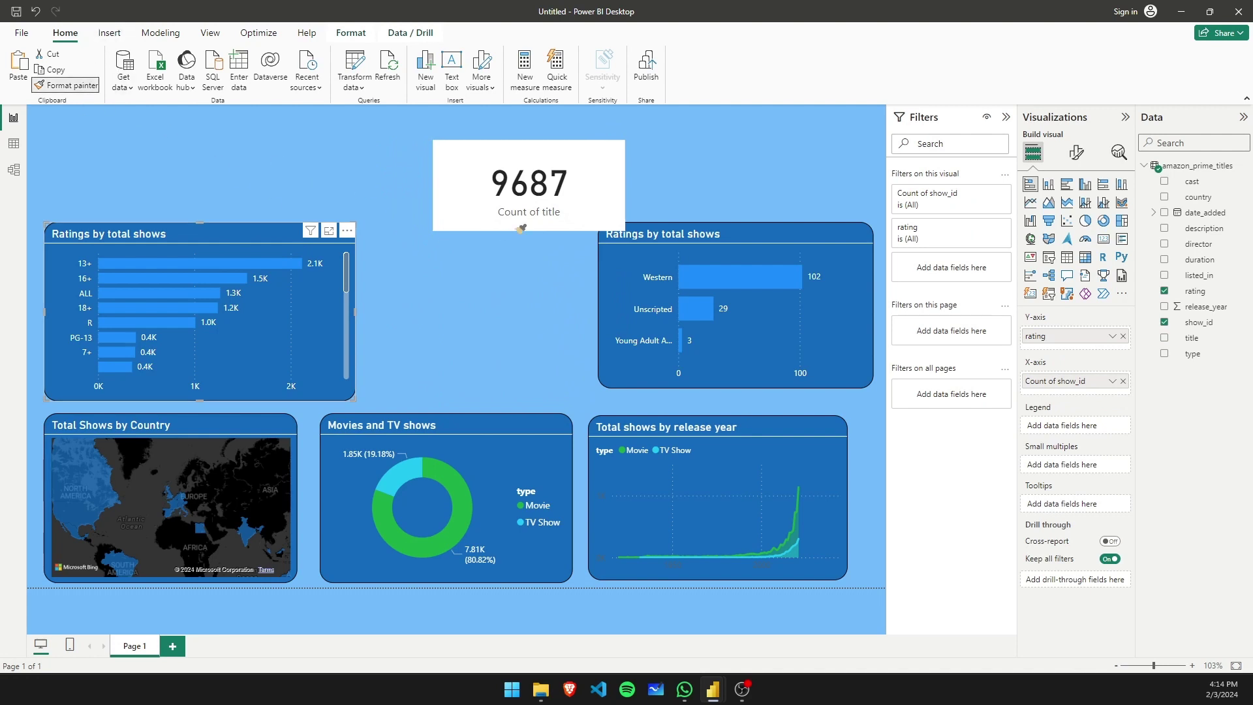
click(519, 222)
click(510, 161)
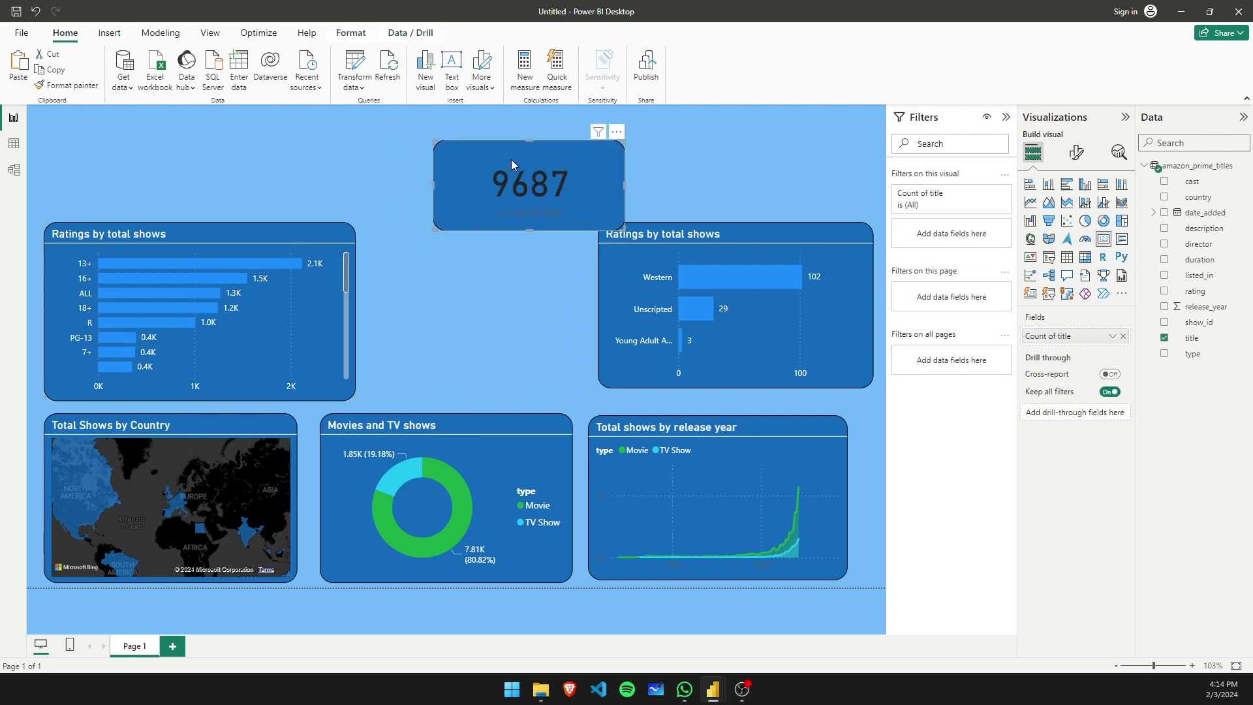
- Set the title card's callout value color to white and its category label color to black
click(1078, 154)
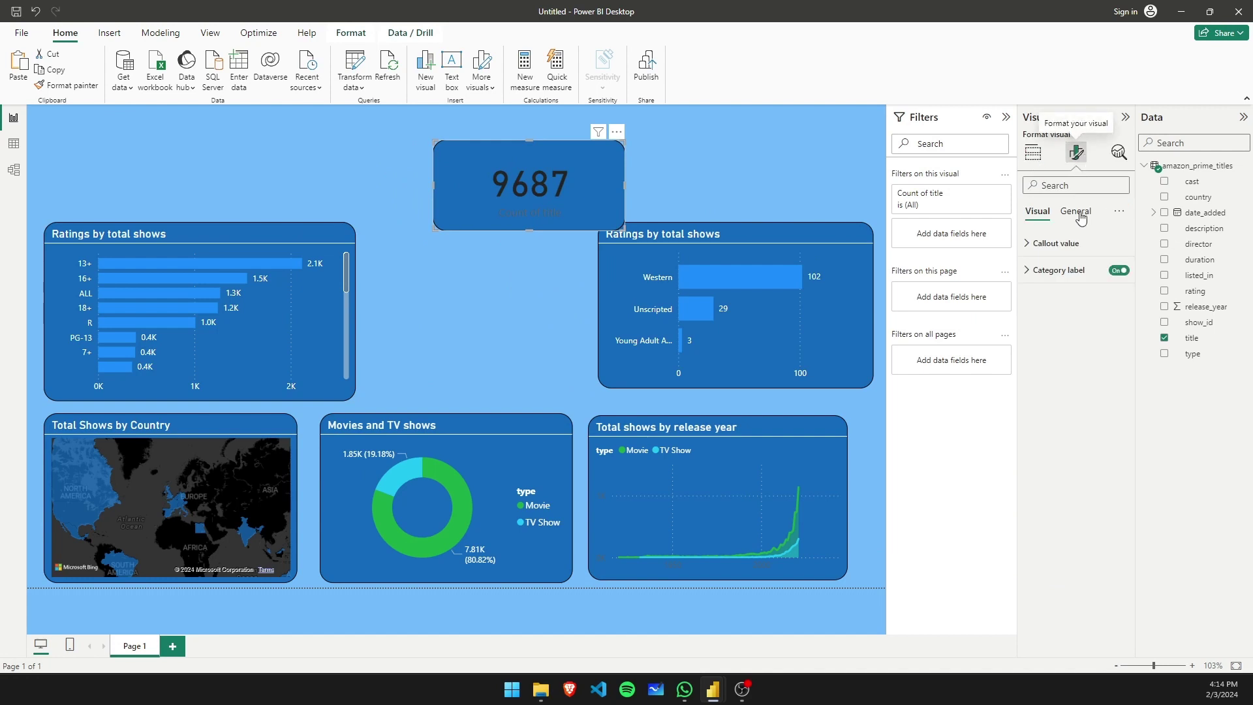
click(1030, 243)
click(1045, 342)
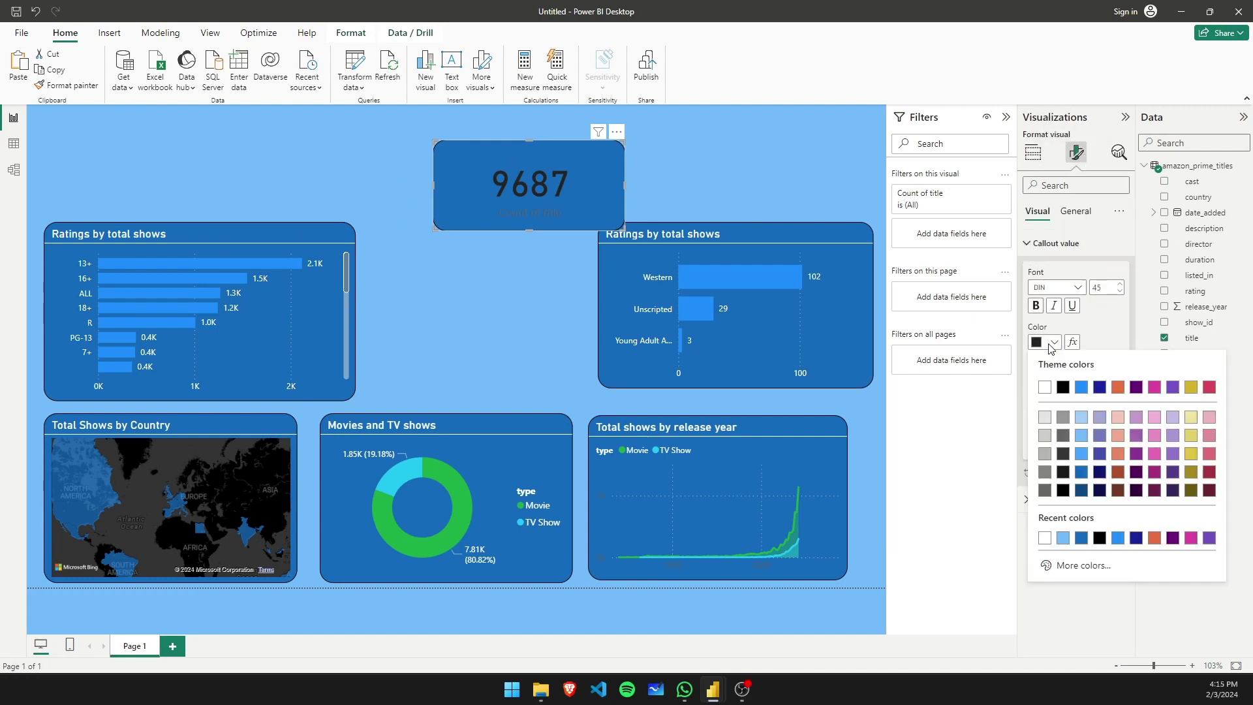
click(1040, 383)
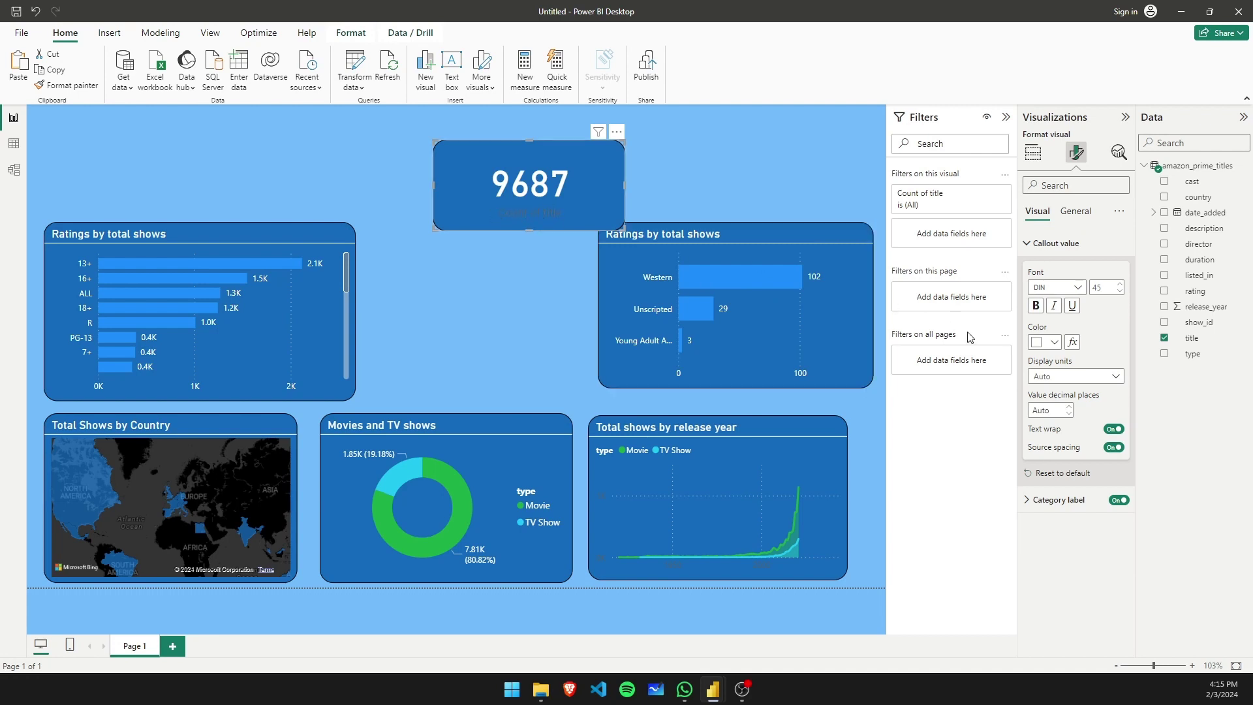
click(1044, 500)
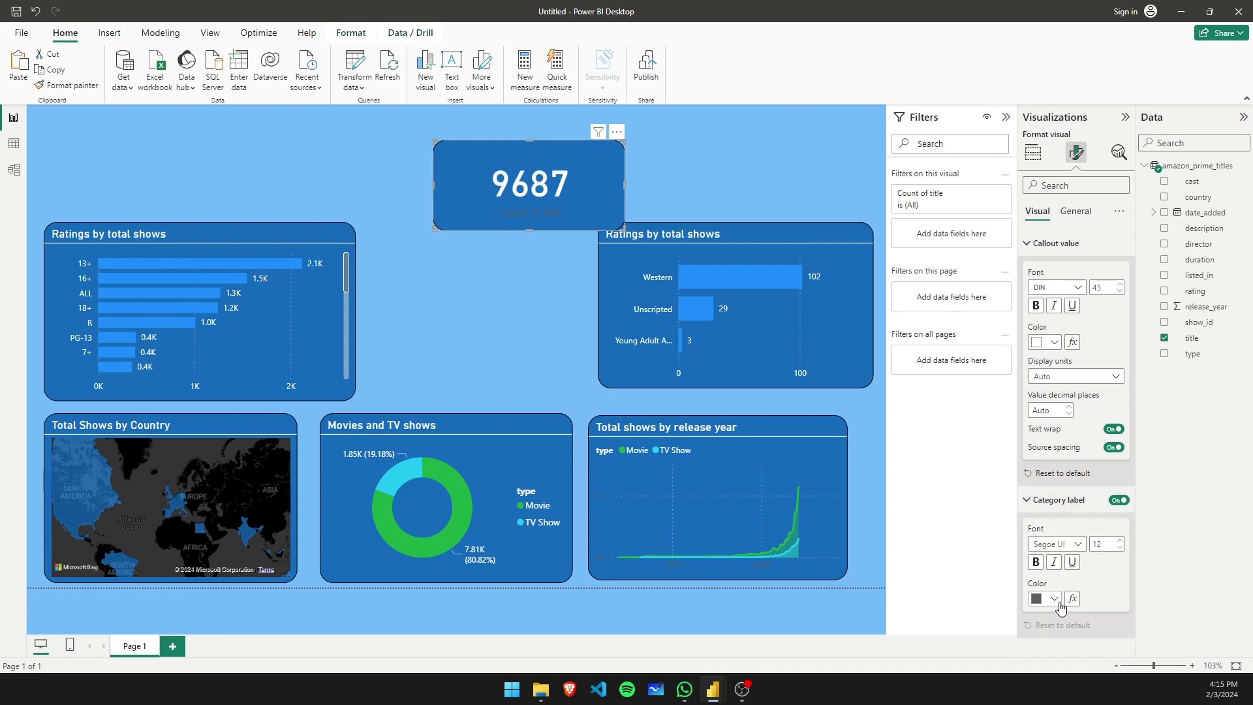
click(1046, 598)
click(1098, 542)
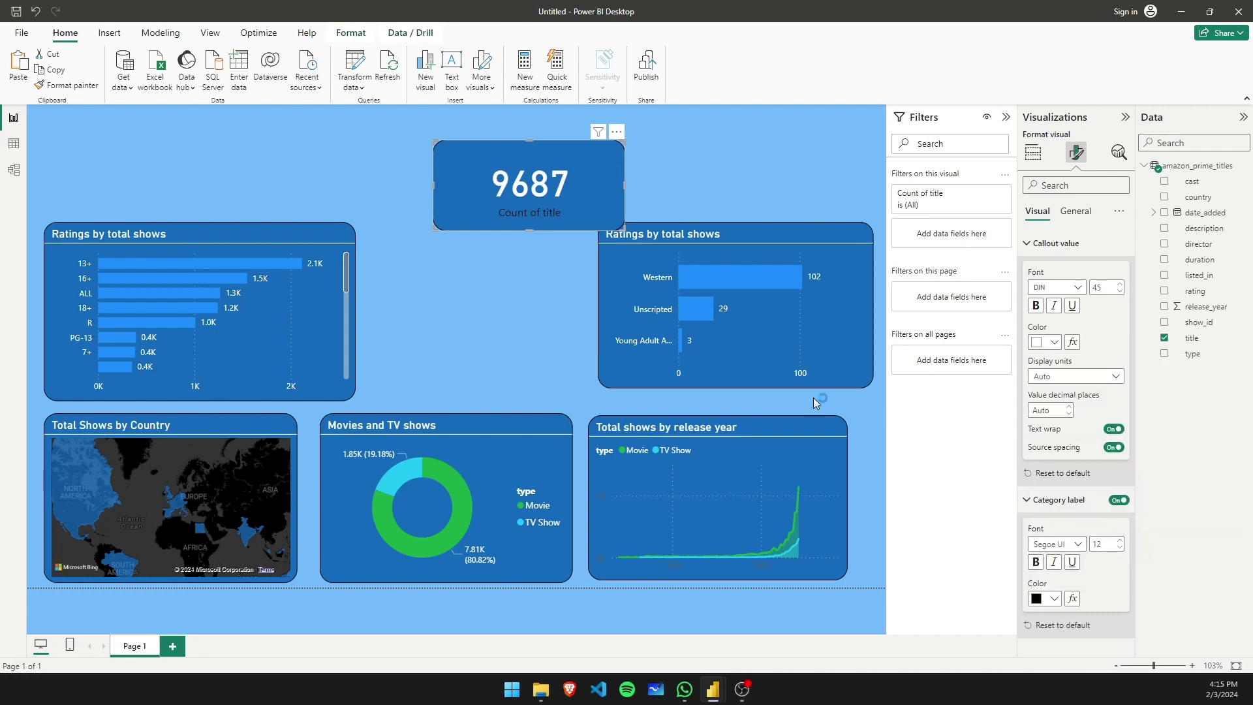
click(489, 277)
- Make the title card slightly smaller, place it above the ratings bar chart and paste four copies of it
click(535, 194)
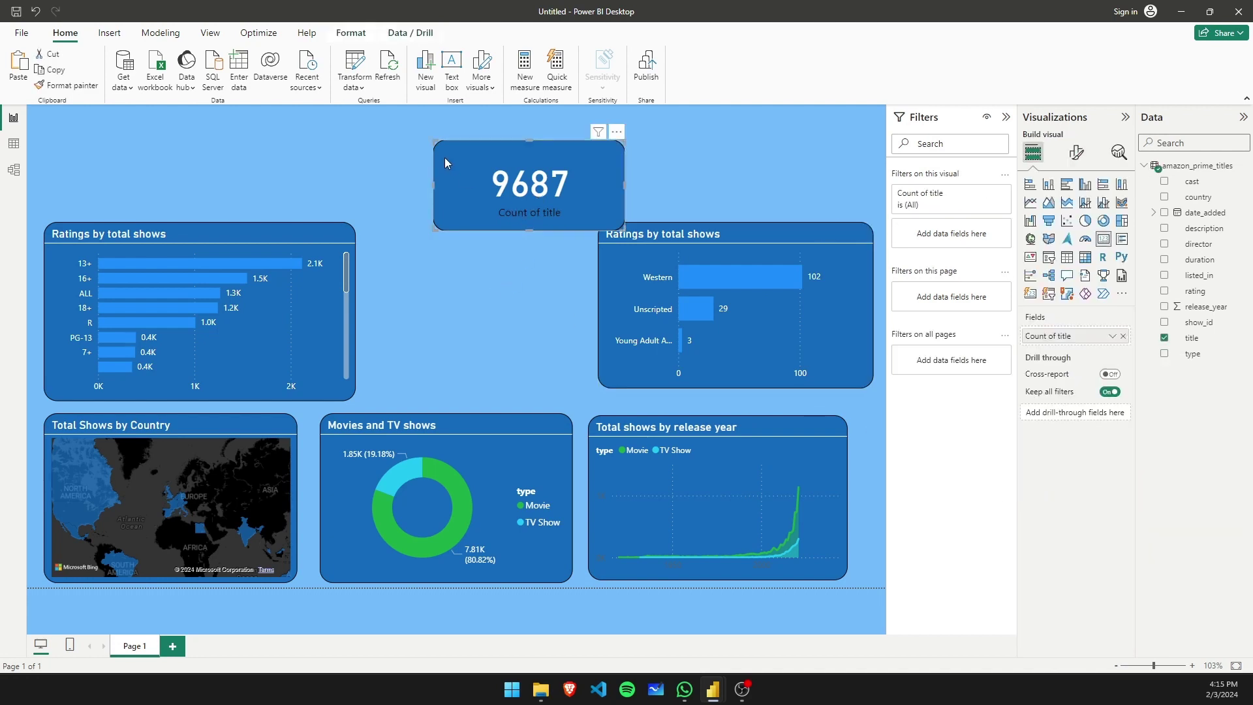
drag(431, 143, 134, 175)
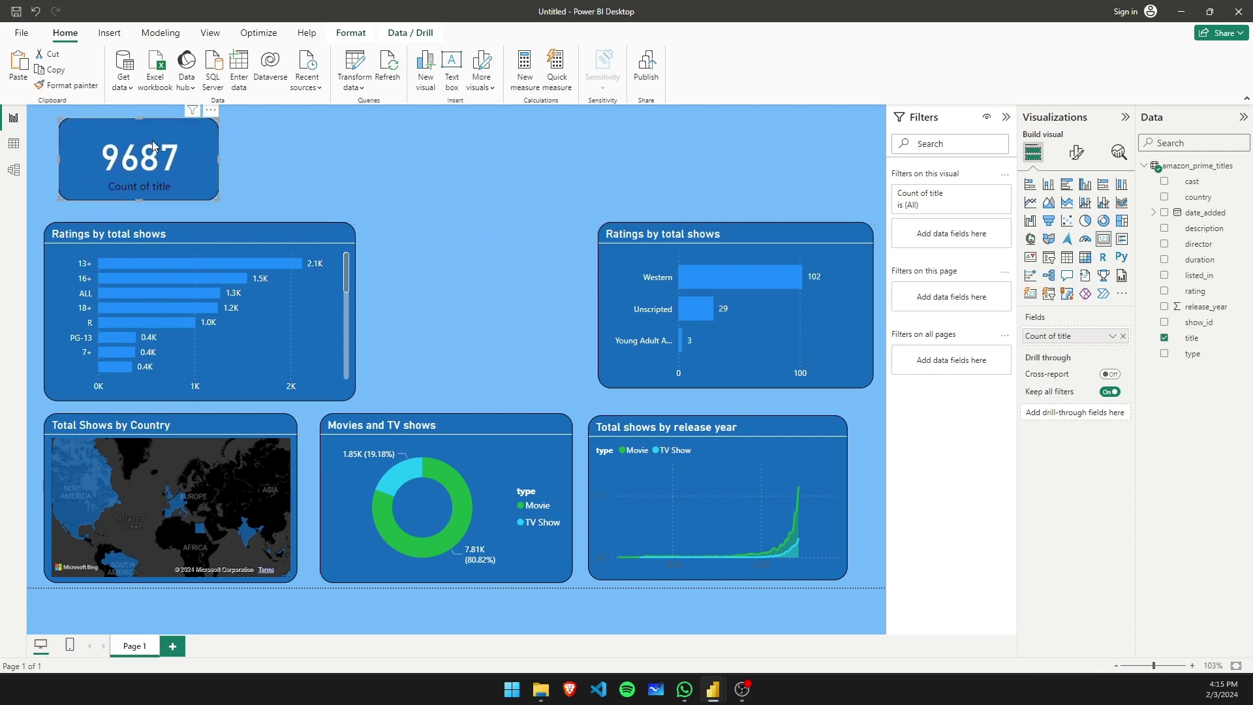
key(ctrl+v)
key(ctrl+v)
key(ctrl+v)
key(ctrl+v)
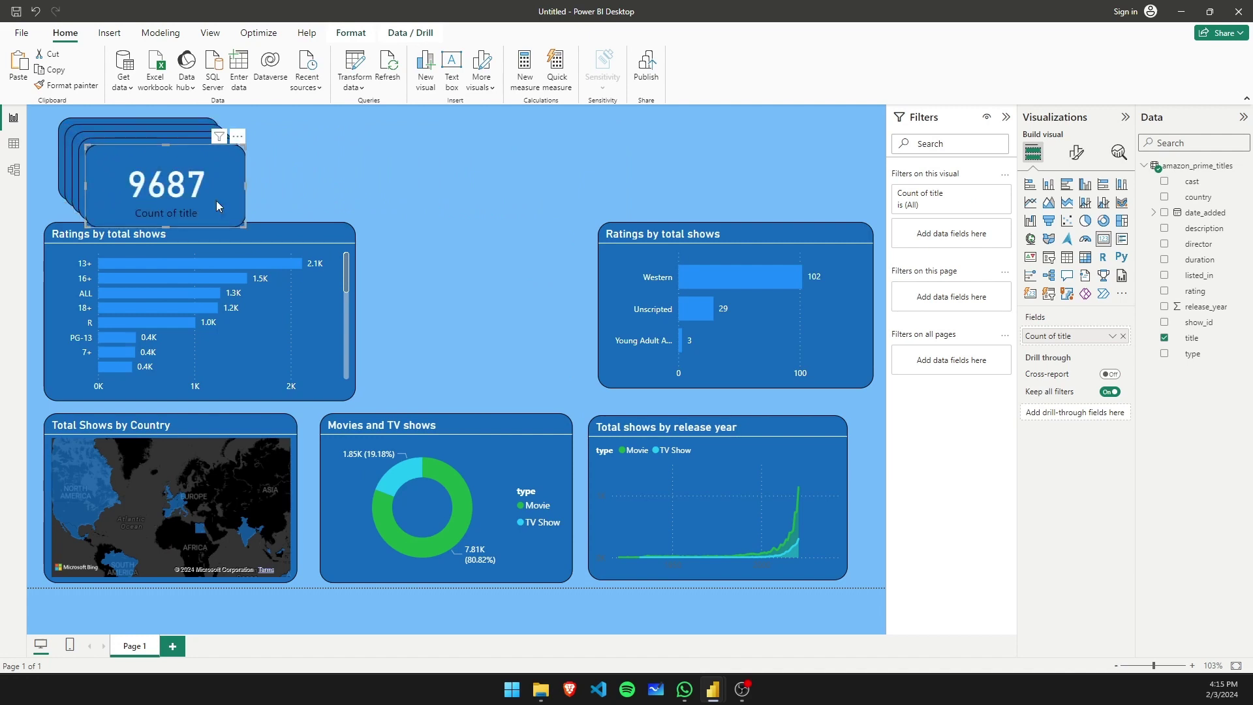
key(ctrl+z)
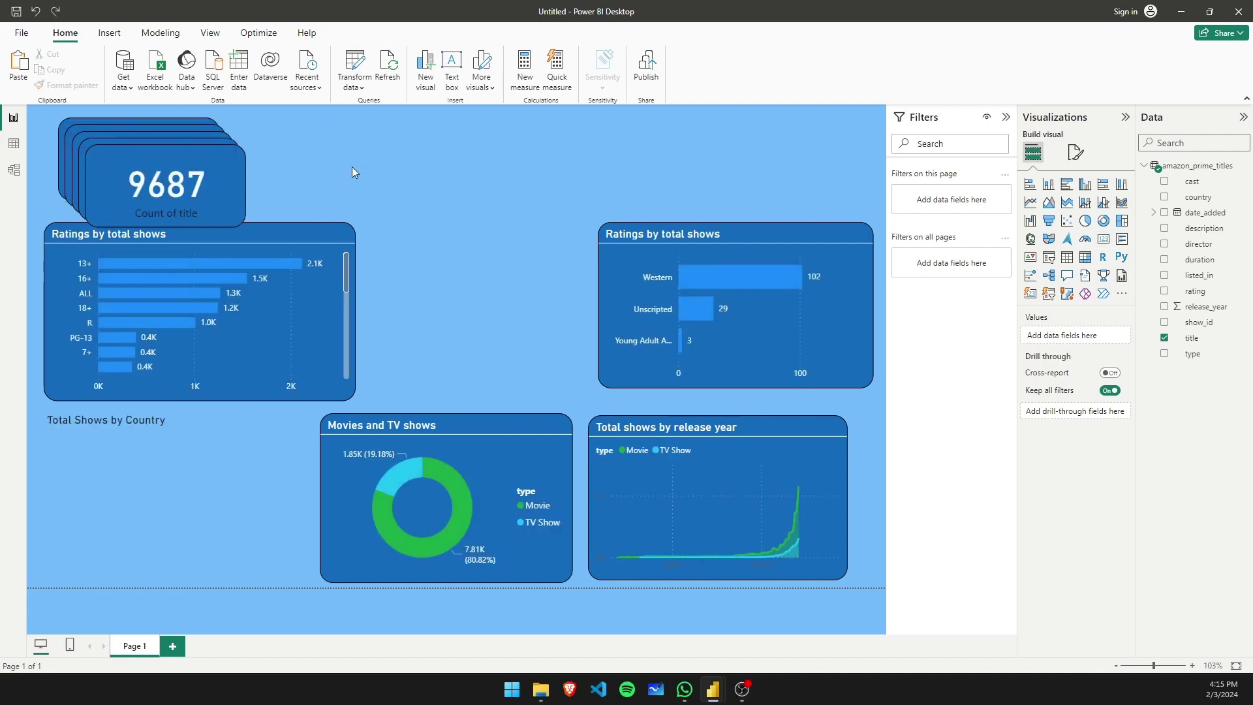
key(ctrl+y)
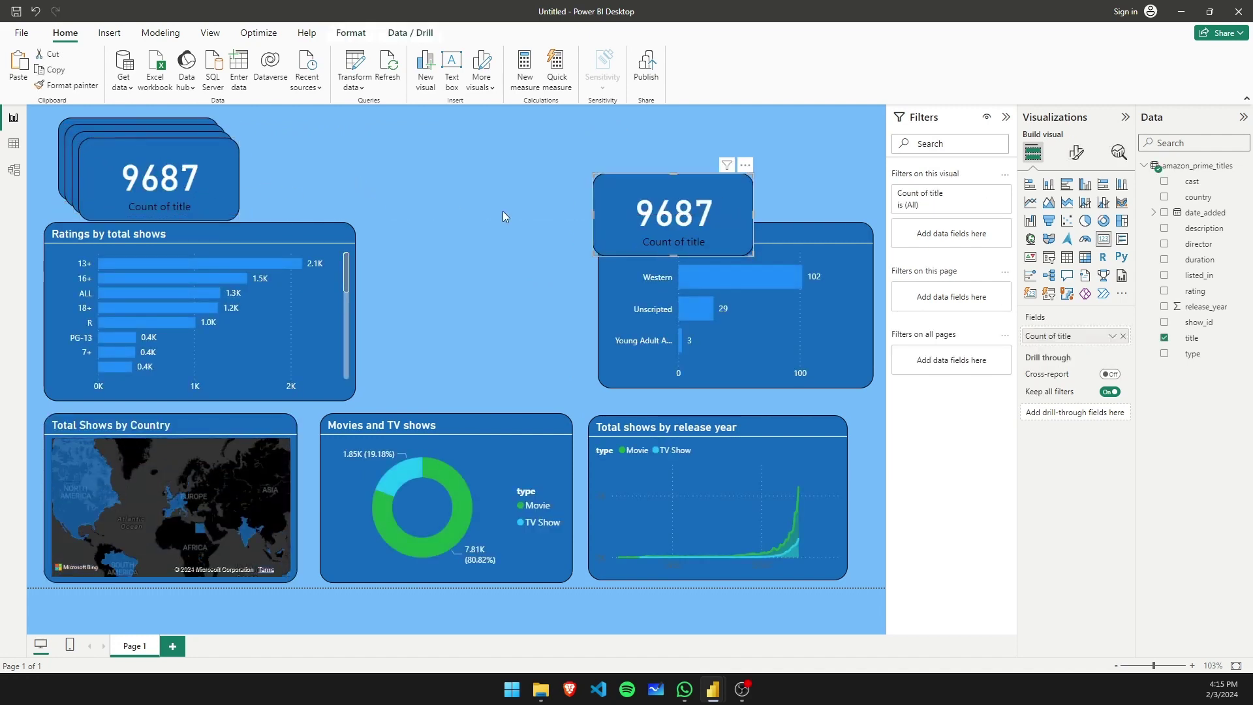
- Spread out the four card copies, with three in a row beside the original and one between the two bar charts
drag(502, 210, 738, 170)
drag(101, 194, 548, 181)
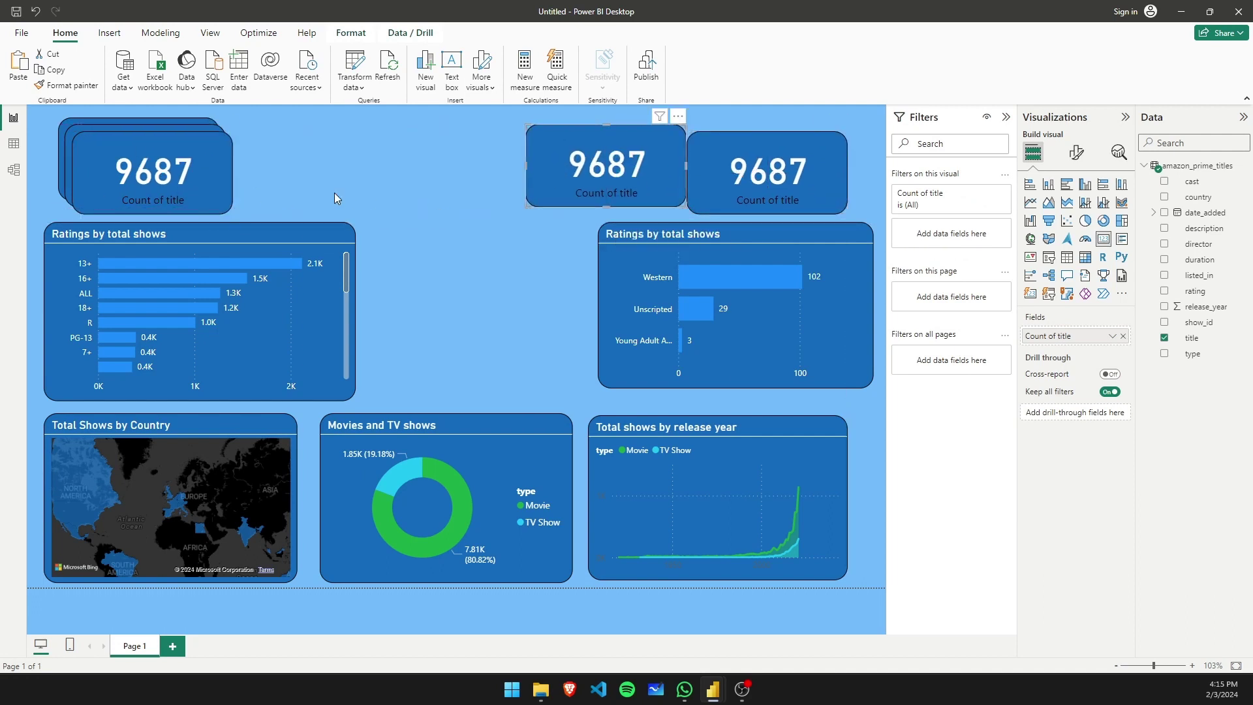
drag(195, 186, 549, 340)
drag(601, 182, 583, 176)
drag(750, 177, 788, 171)
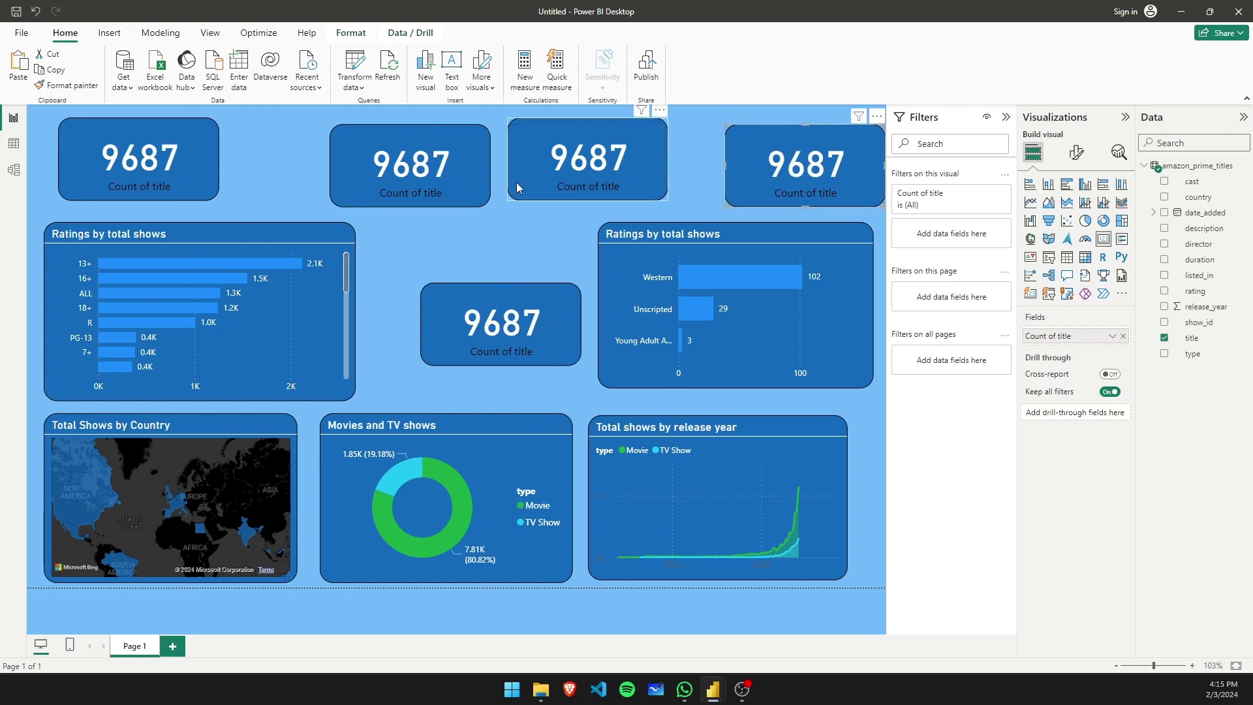
drag(421, 173, 350, 167)
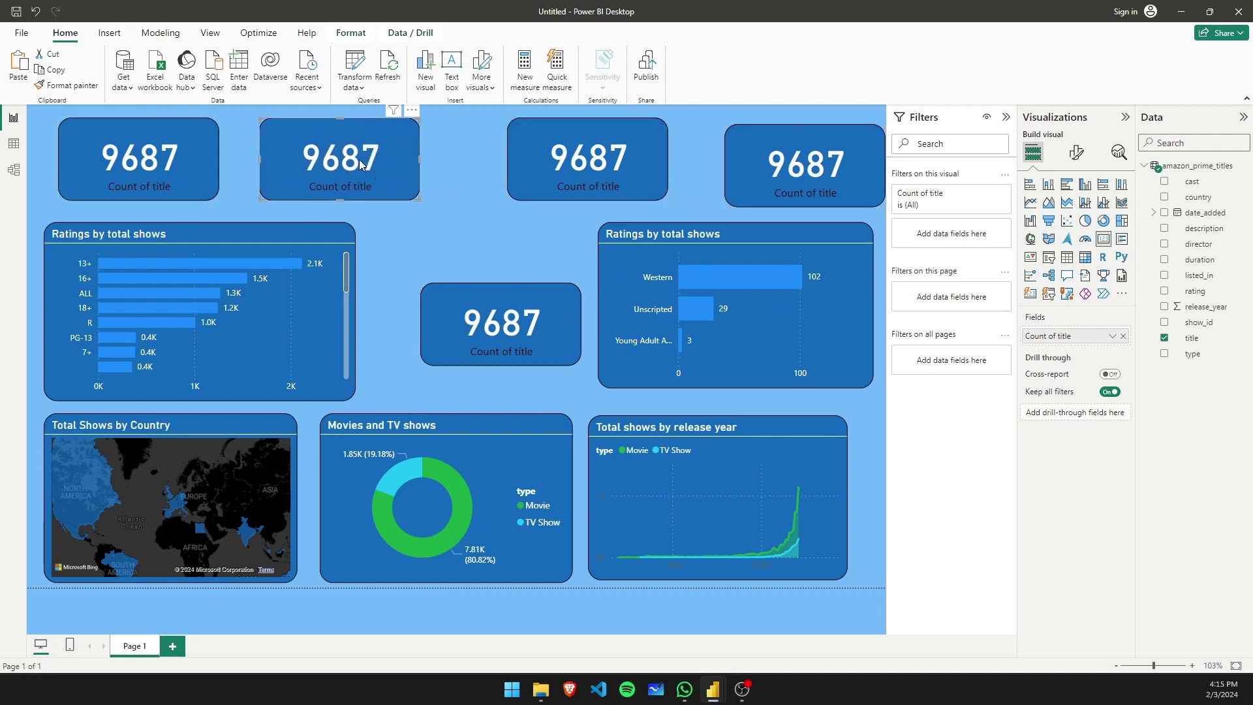
- Replace title with rating in the second card of the upper row and summarize it as Count (Distinct)
click(1122, 337)
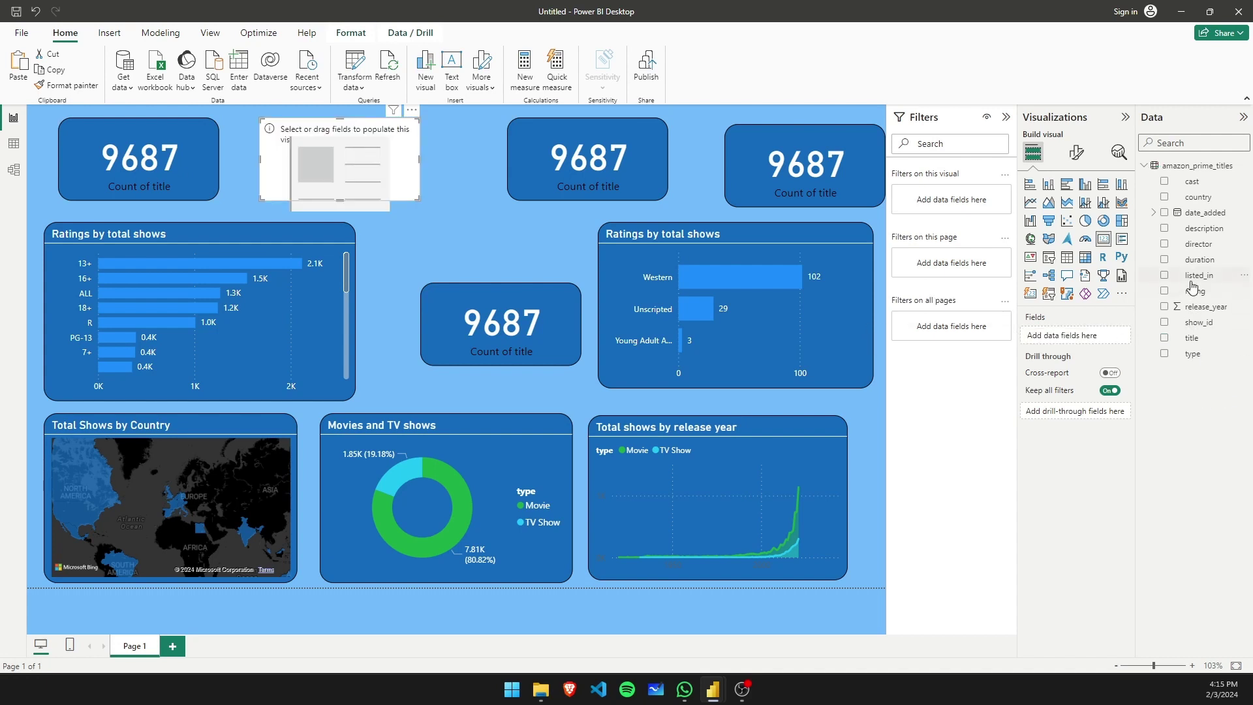
drag(1195, 292, 1102, 336)
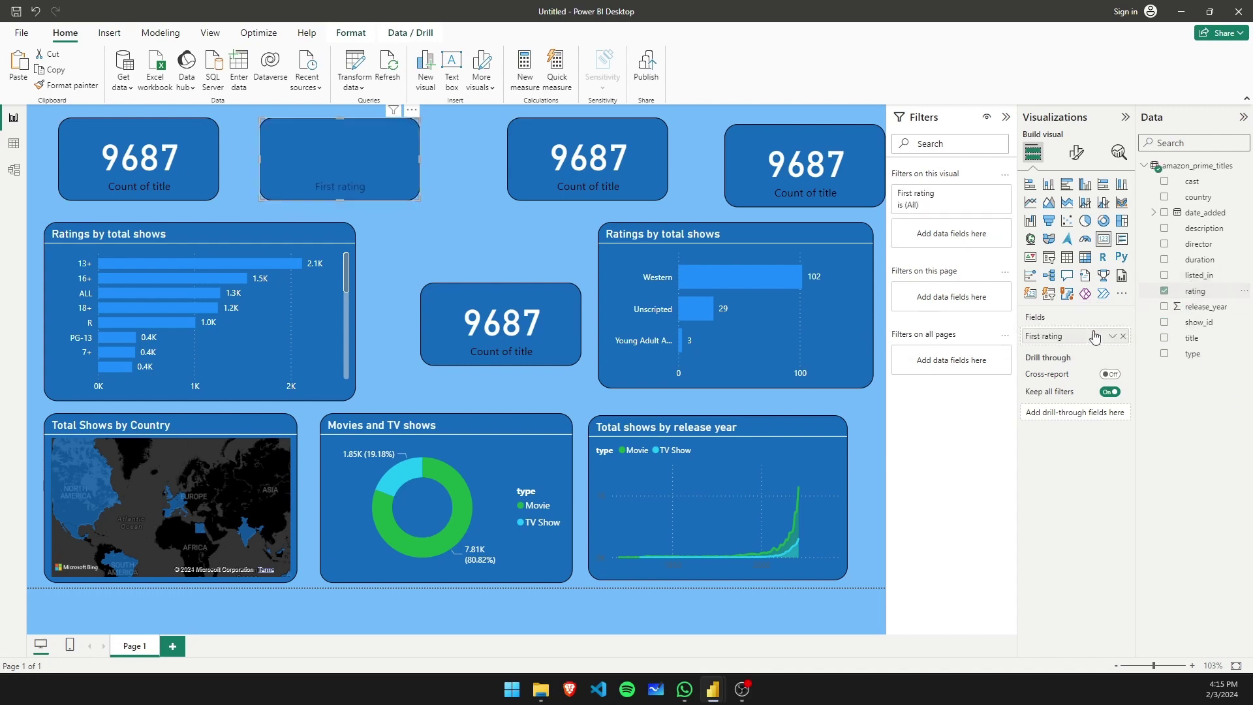
click(1112, 335)
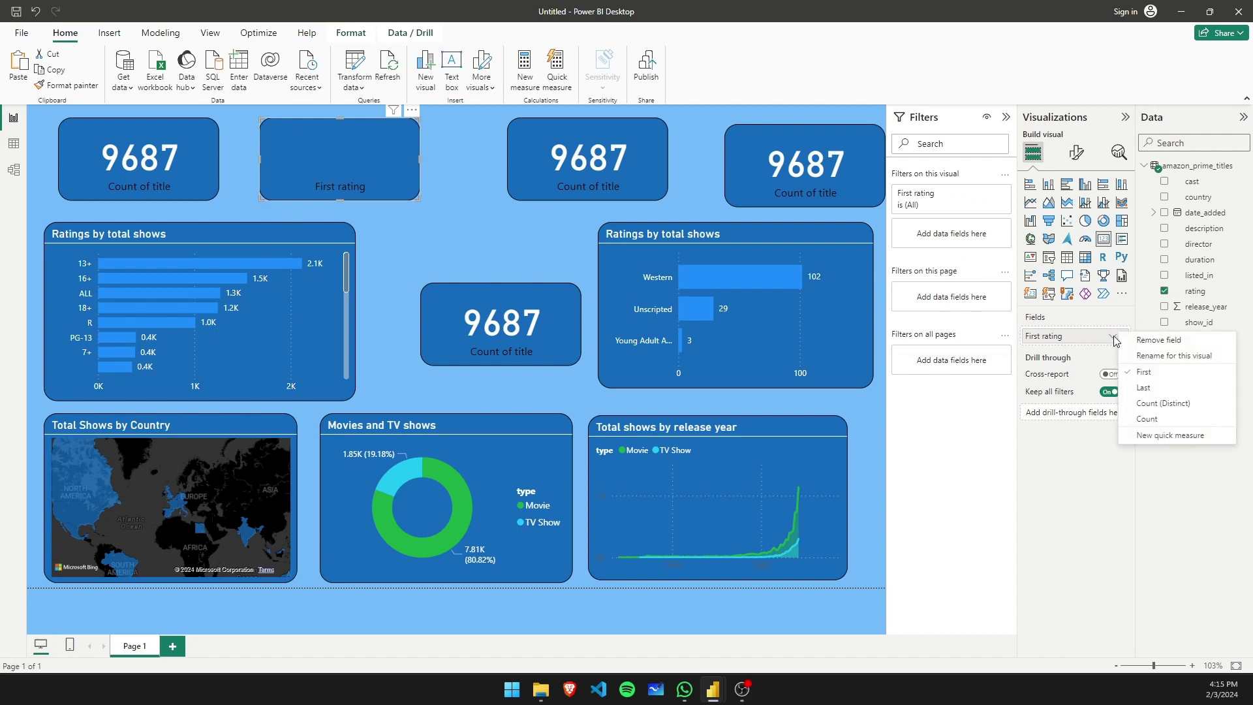
click(1173, 407)
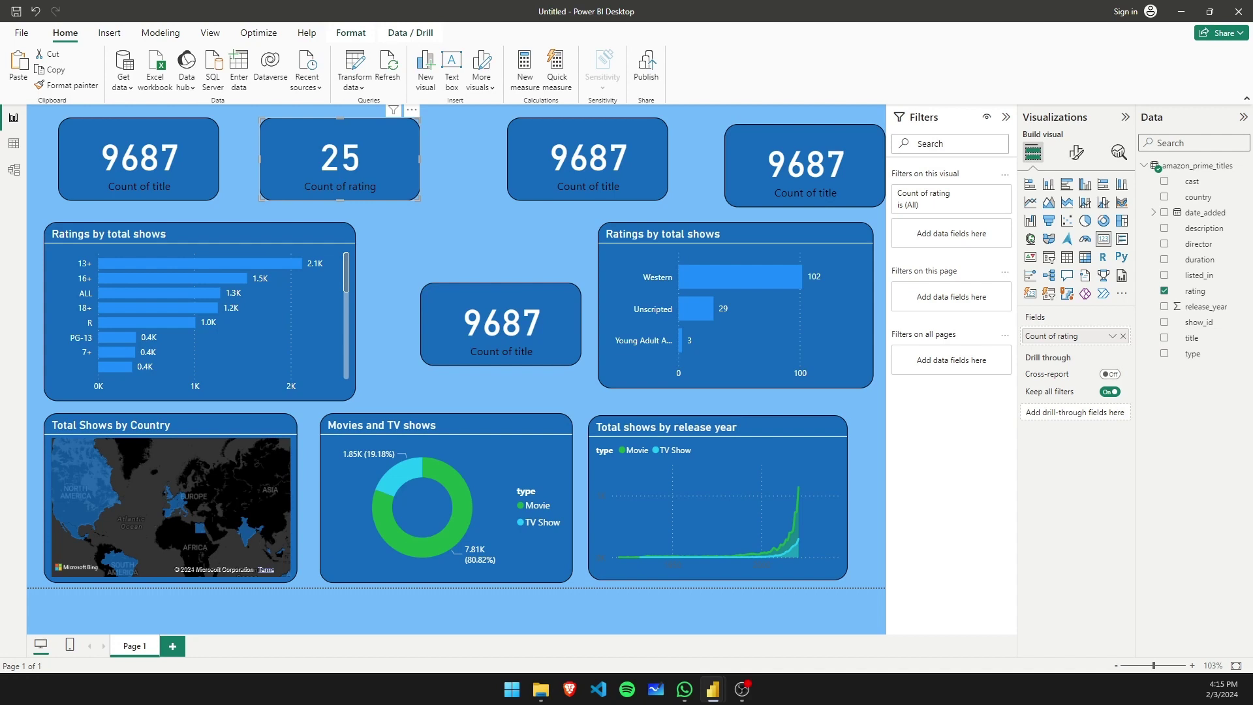
click(423, 171)
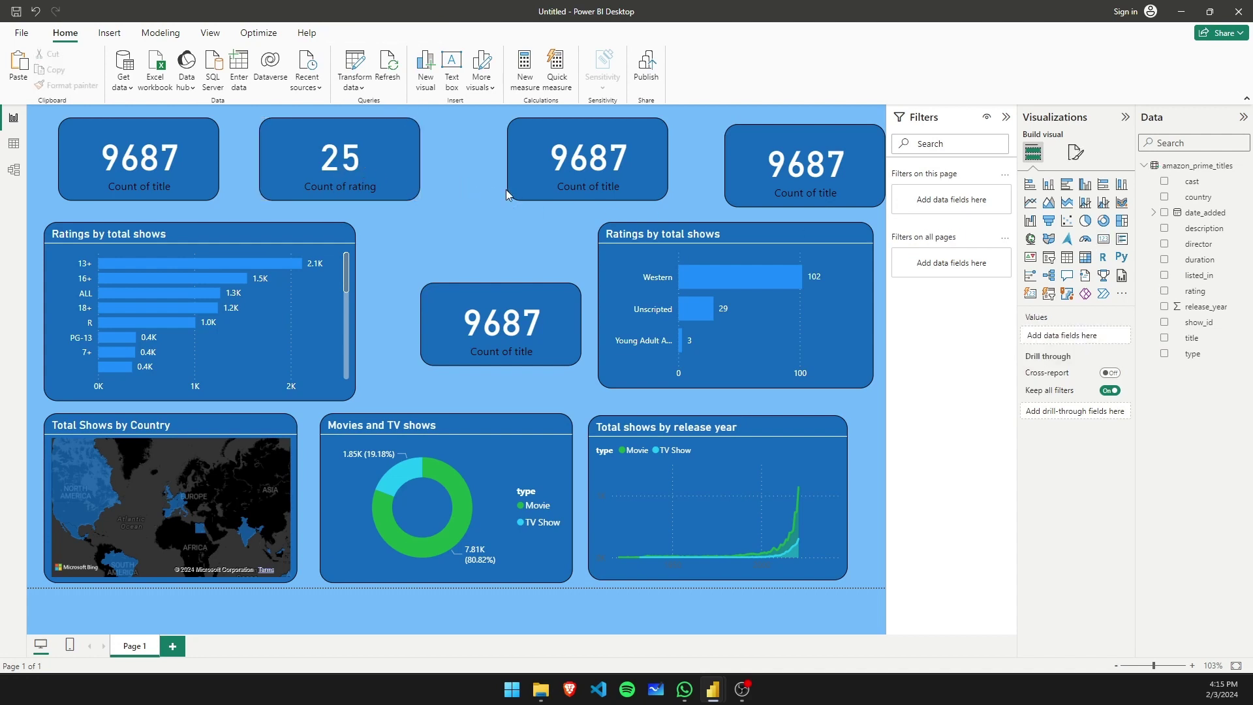
click(581, 185)
- Examine the rating card's callout value, category label and title formatting options
click(369, 160)
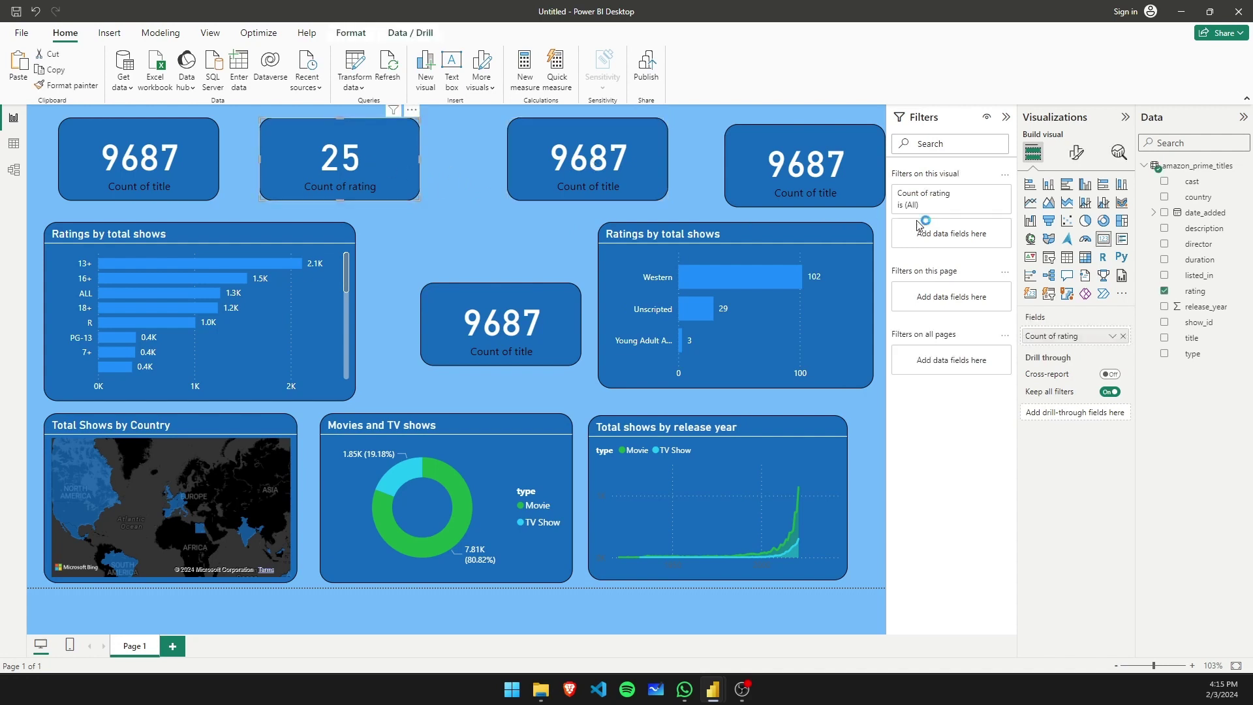
click(1076, 153)
click(1057, 243)
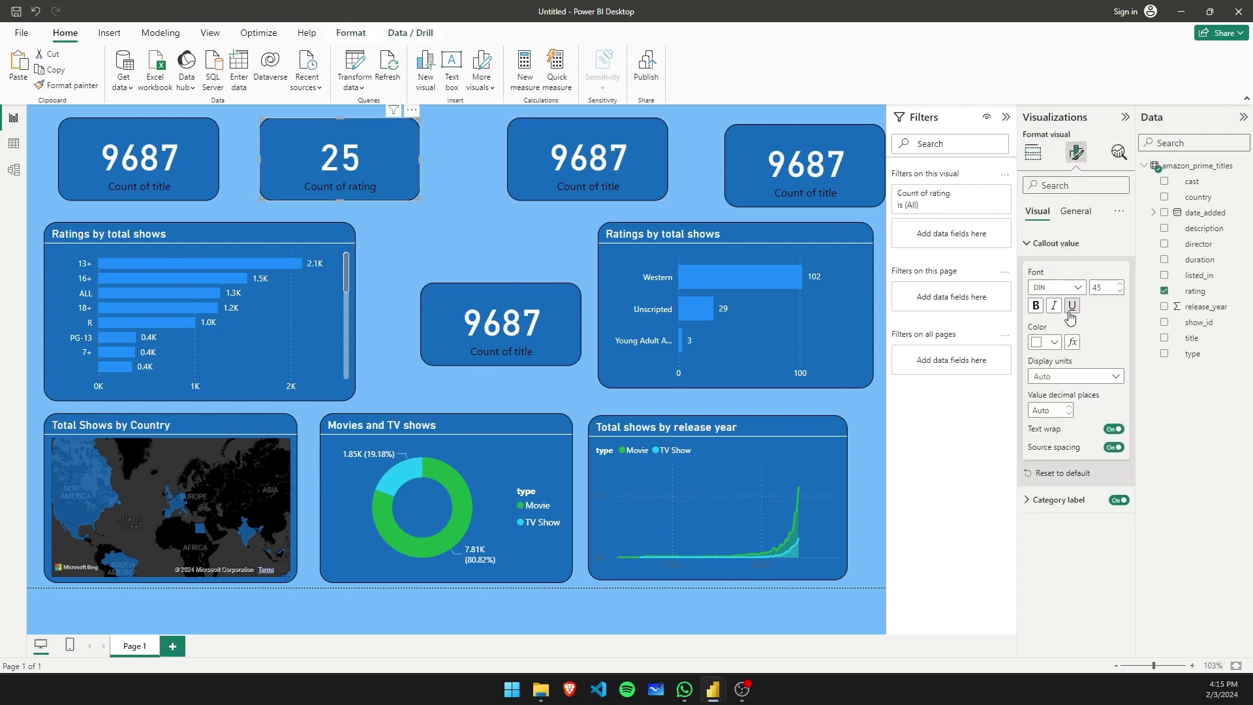
click(1059, 289)
click(1057, 243)
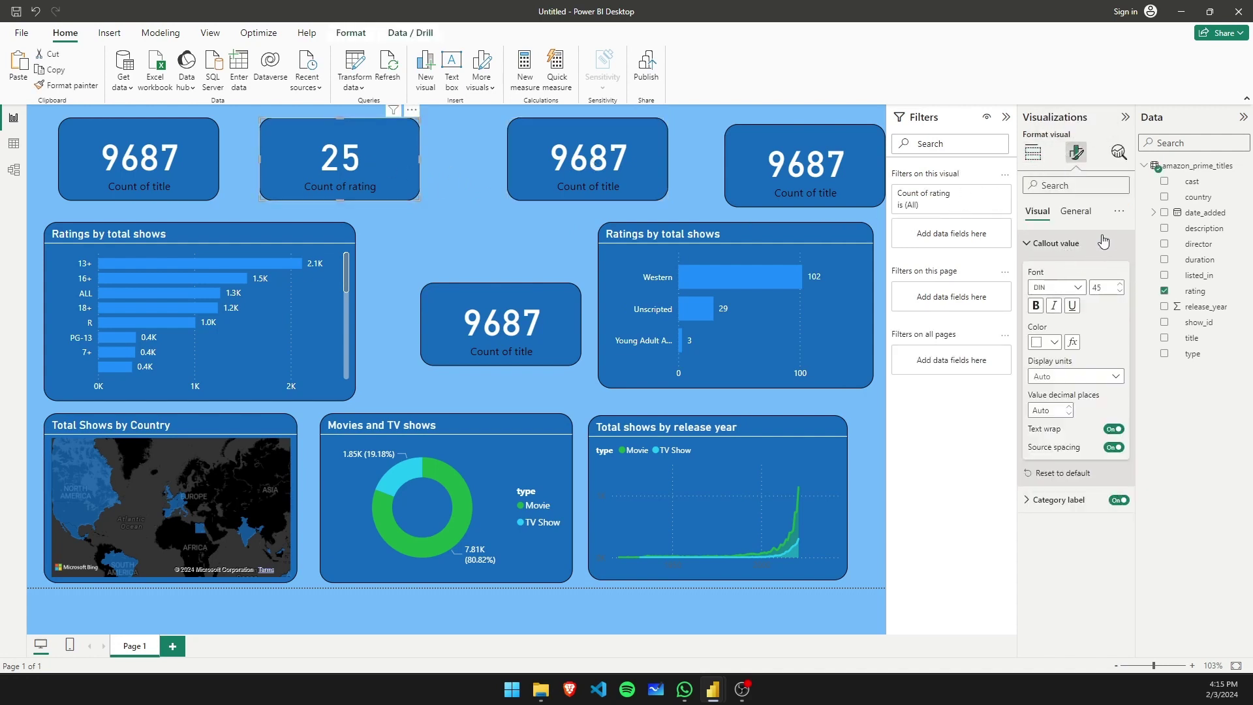
click(1075, 210)
click(1041, 269)
click(1118, 270)
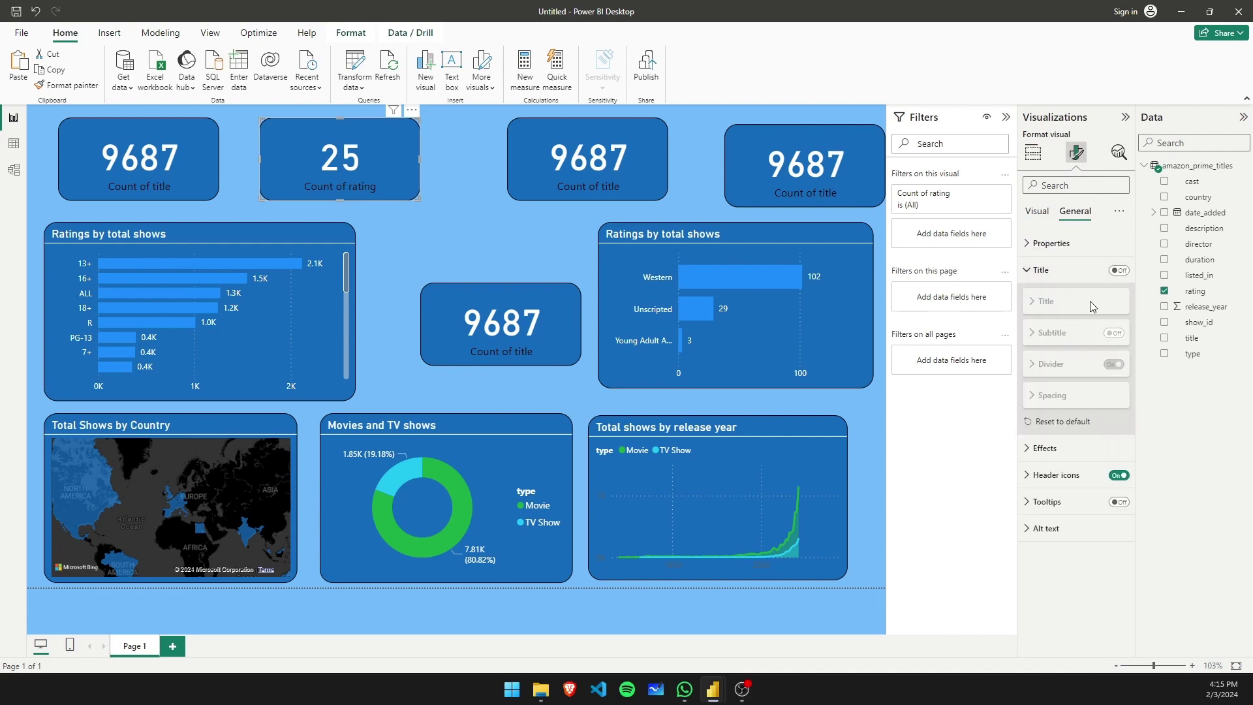
click(1039, 272)
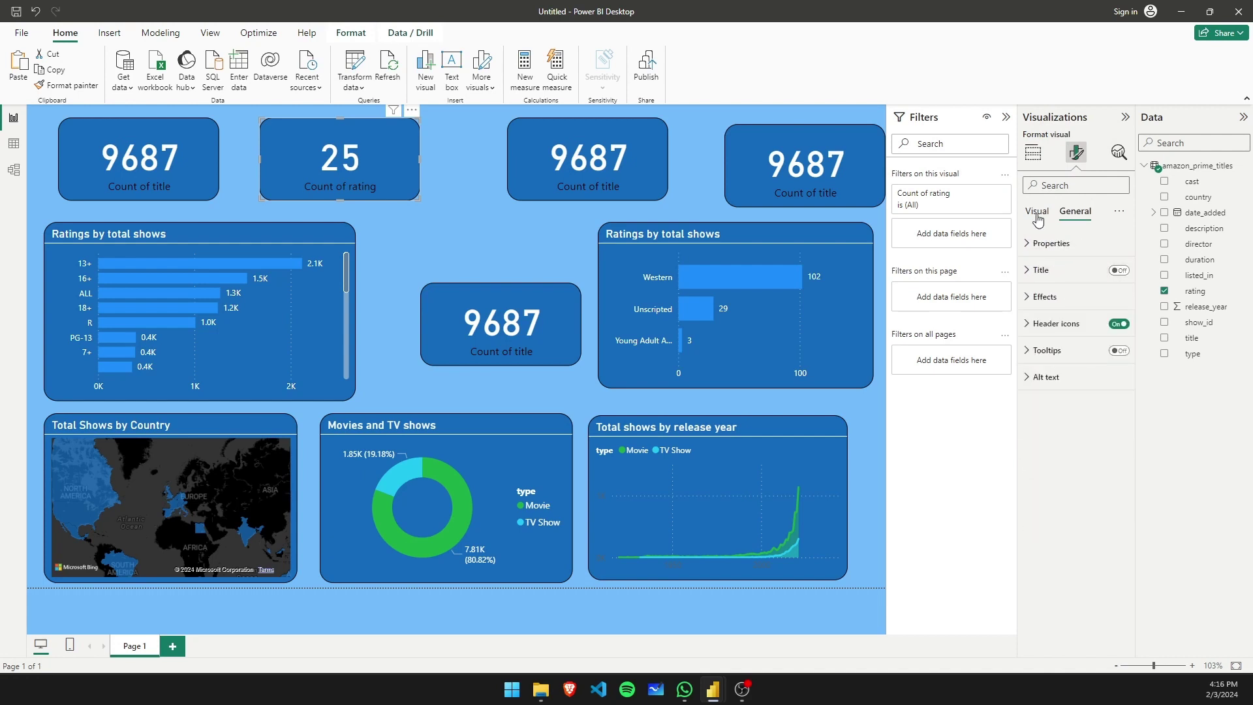
click(1037, 216)
click(1050, 243)
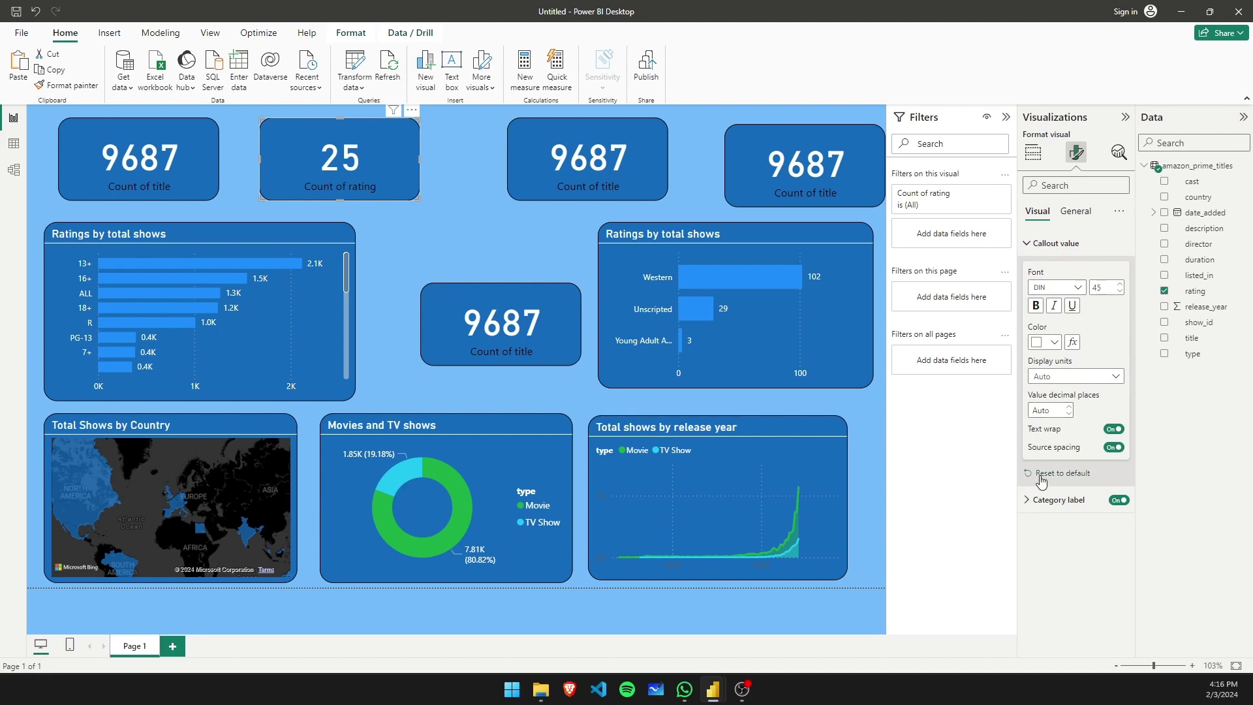
click(1041, 499)
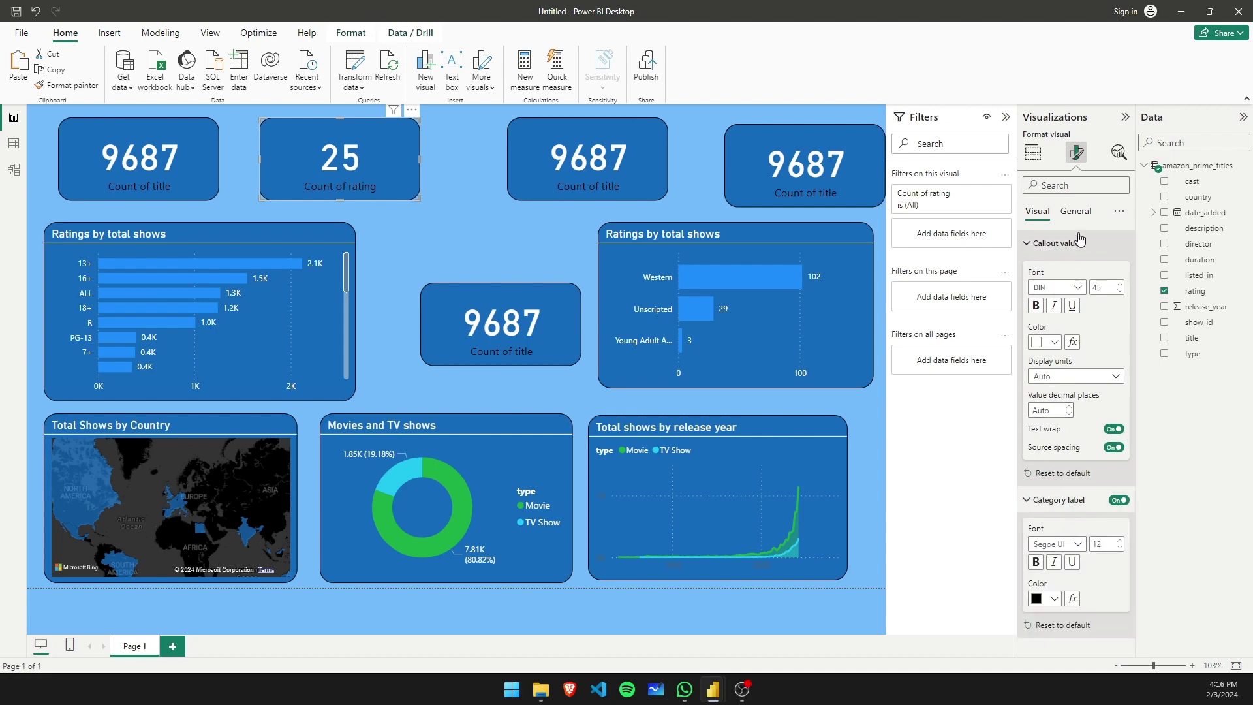
- Try showing a title on the rating card
click(1050, 243)
click(1076, 211)
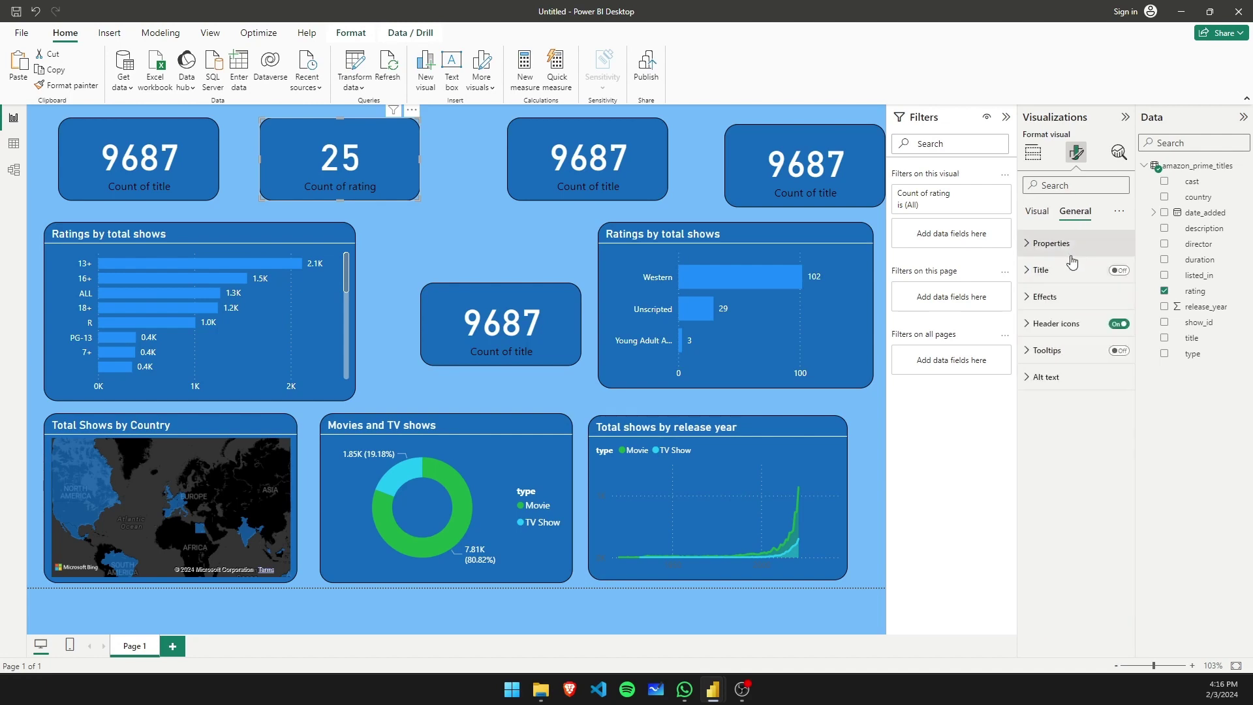
click(1119, 270)
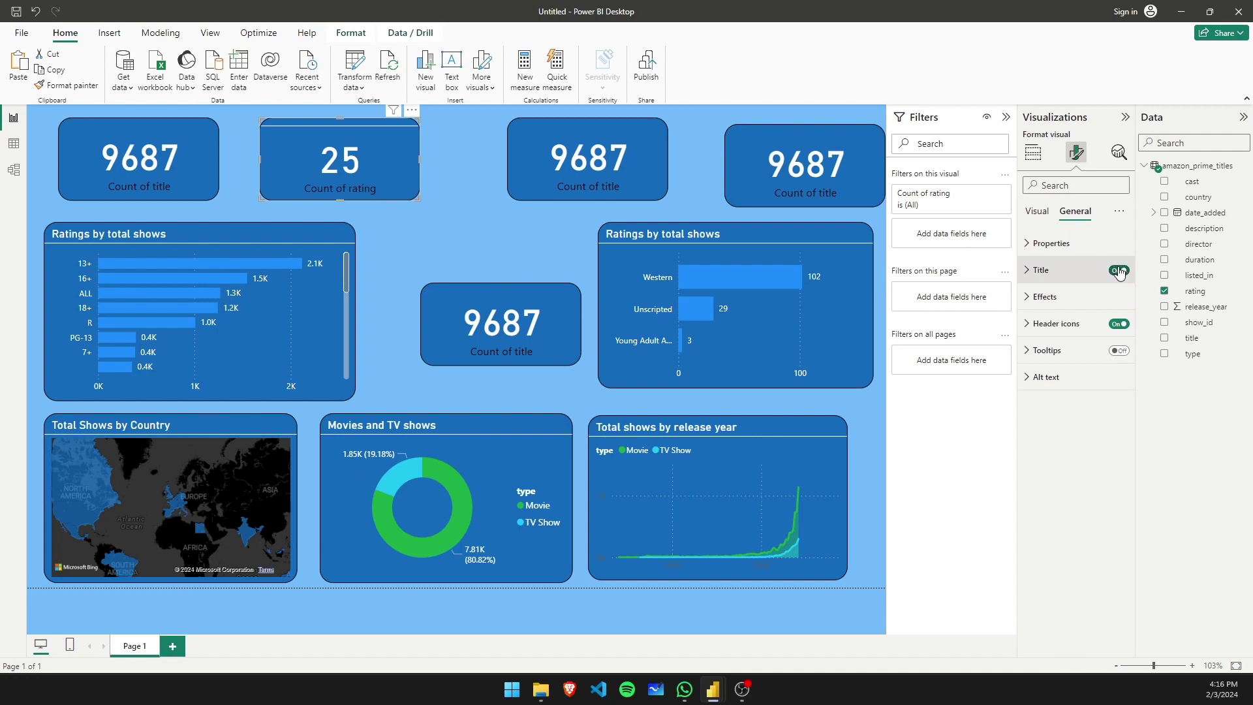
click(1119, 270)
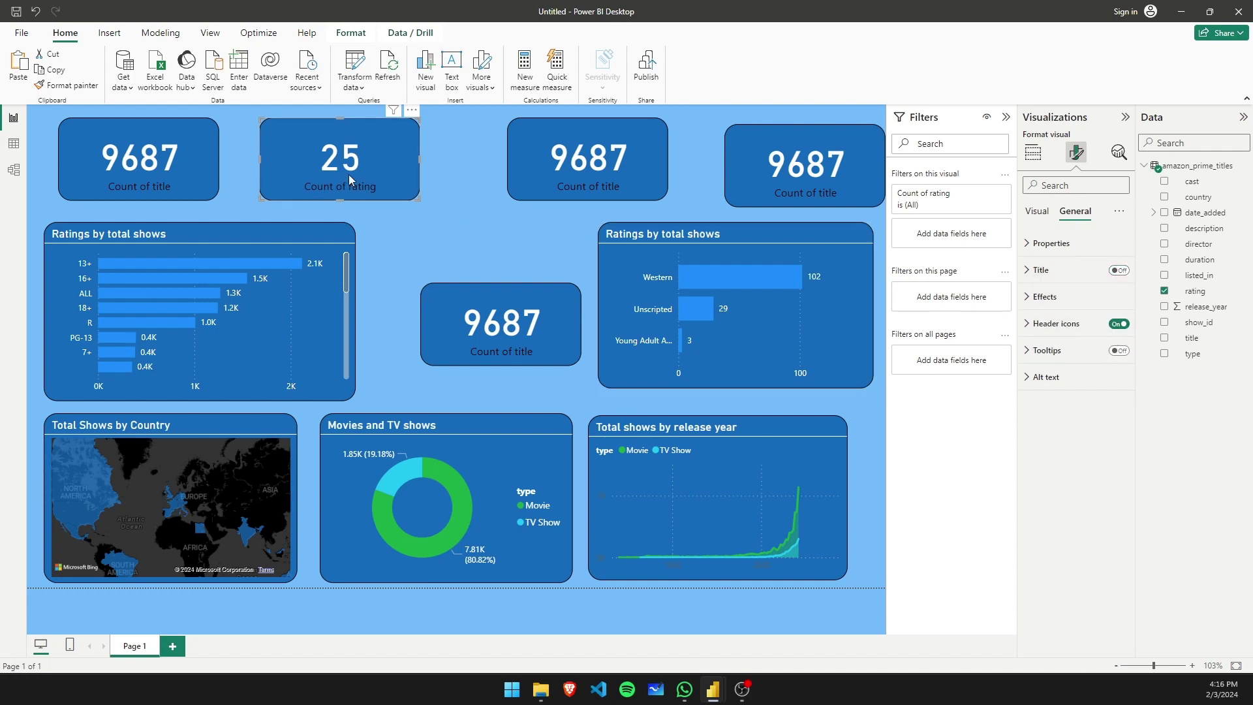
click(1037, 211)
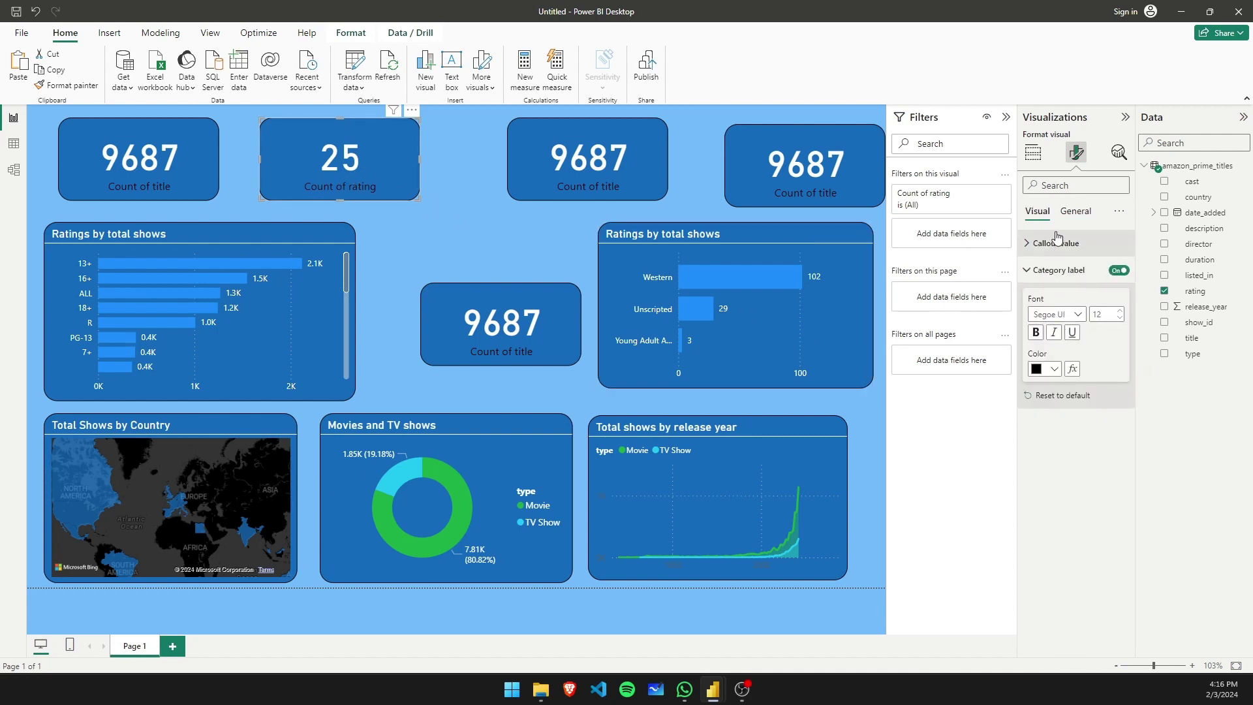
- Remove the rating field from the second card, add it back and summarize it as Count (Distinct)
click(1033, 152)
right_click(1058, 344)
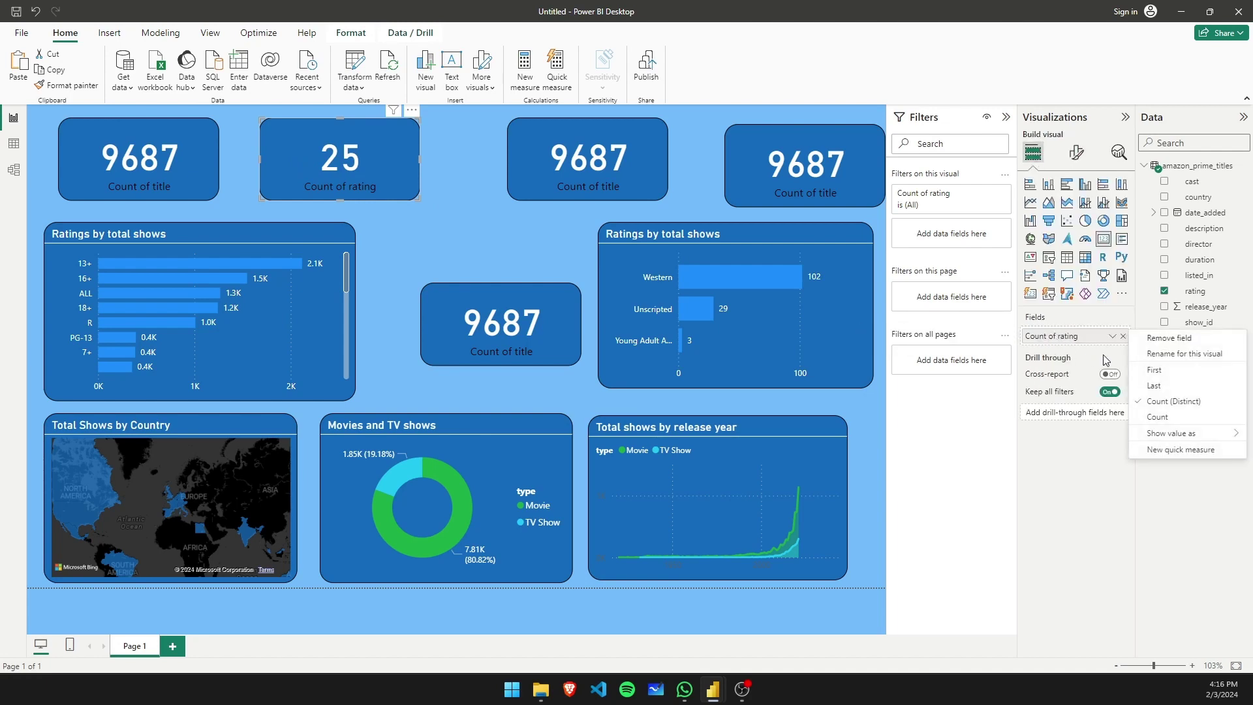
click(1174, 339)
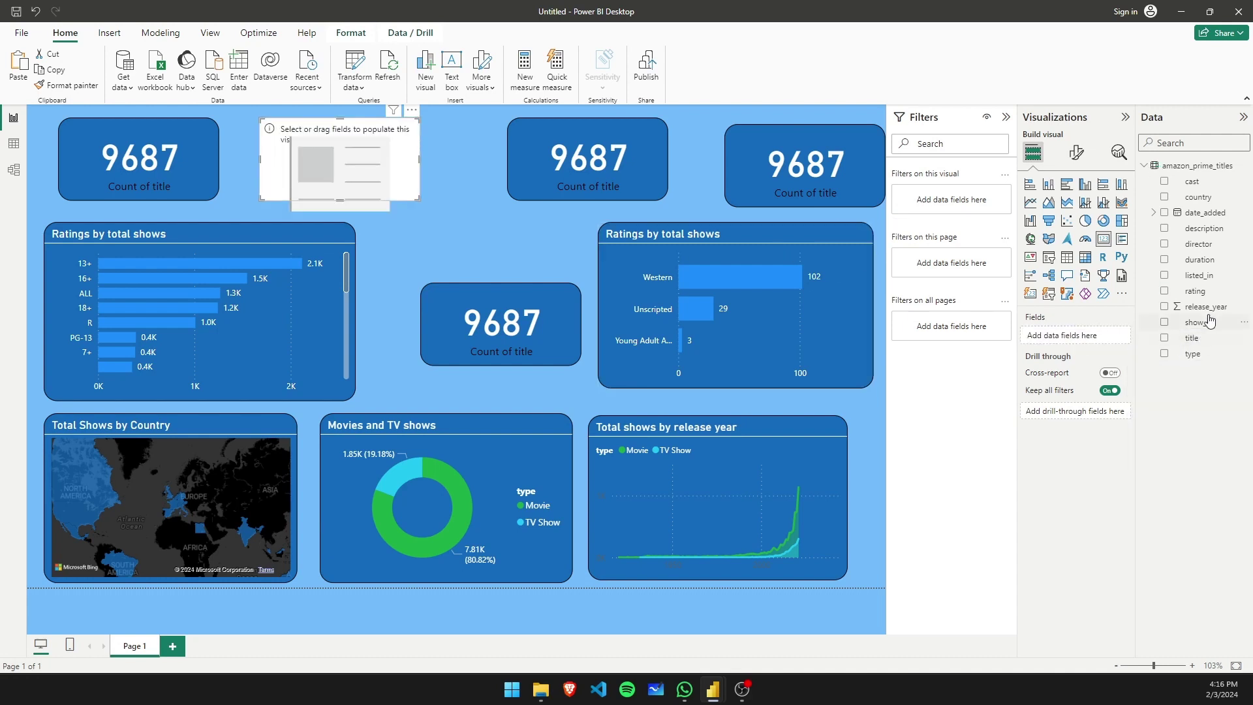
drag(1206, 292, 1101, 340)
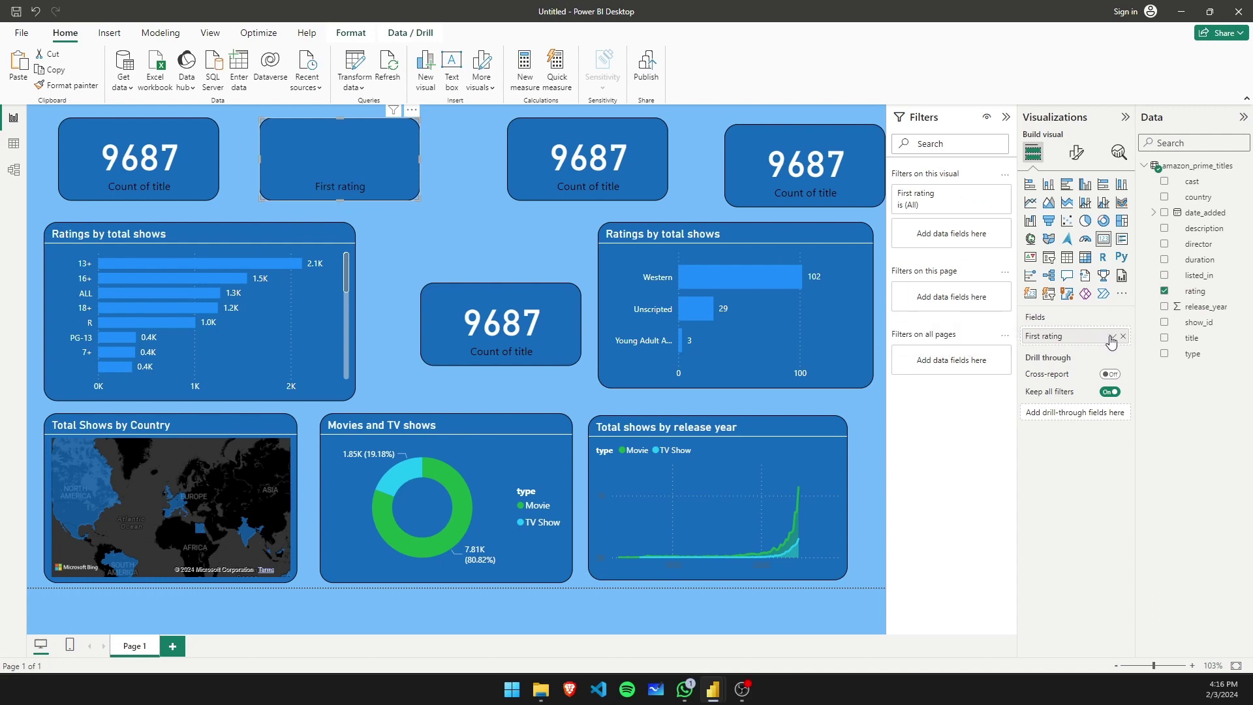
click(1114, 337)
click(1168, 399)
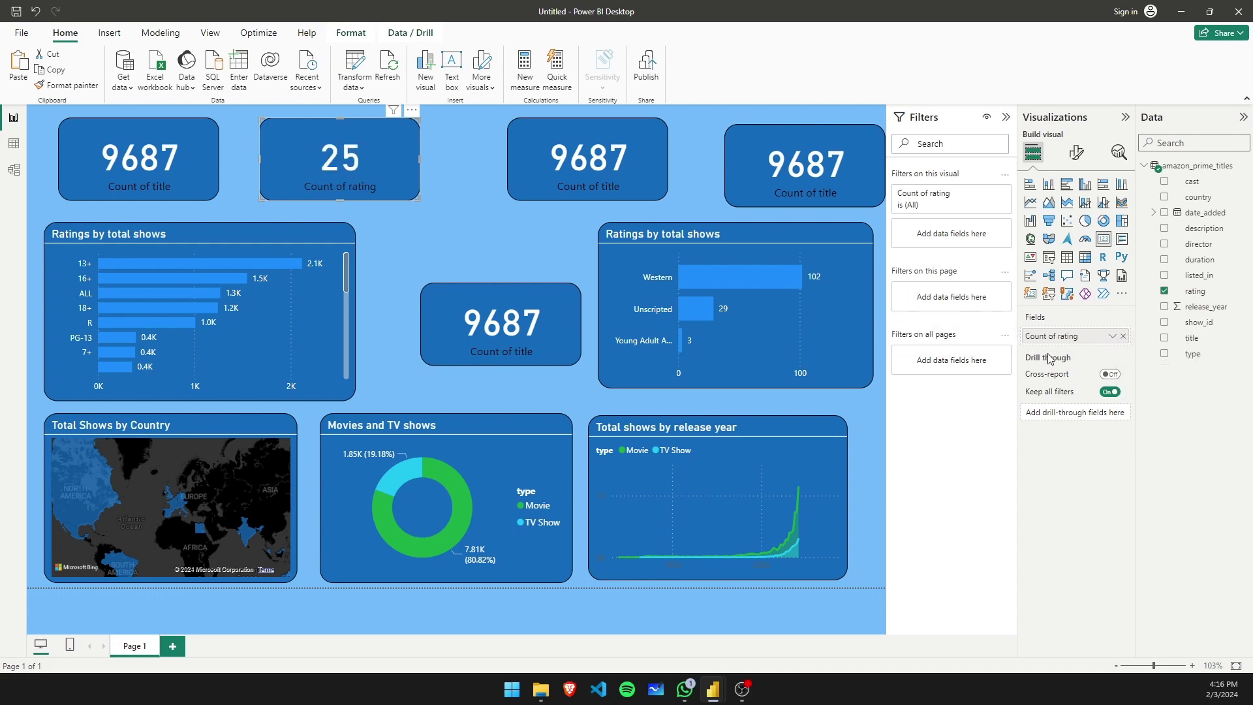
- Rename the rating field on the second card of the upper row to Total ratings
click(1047, 340)
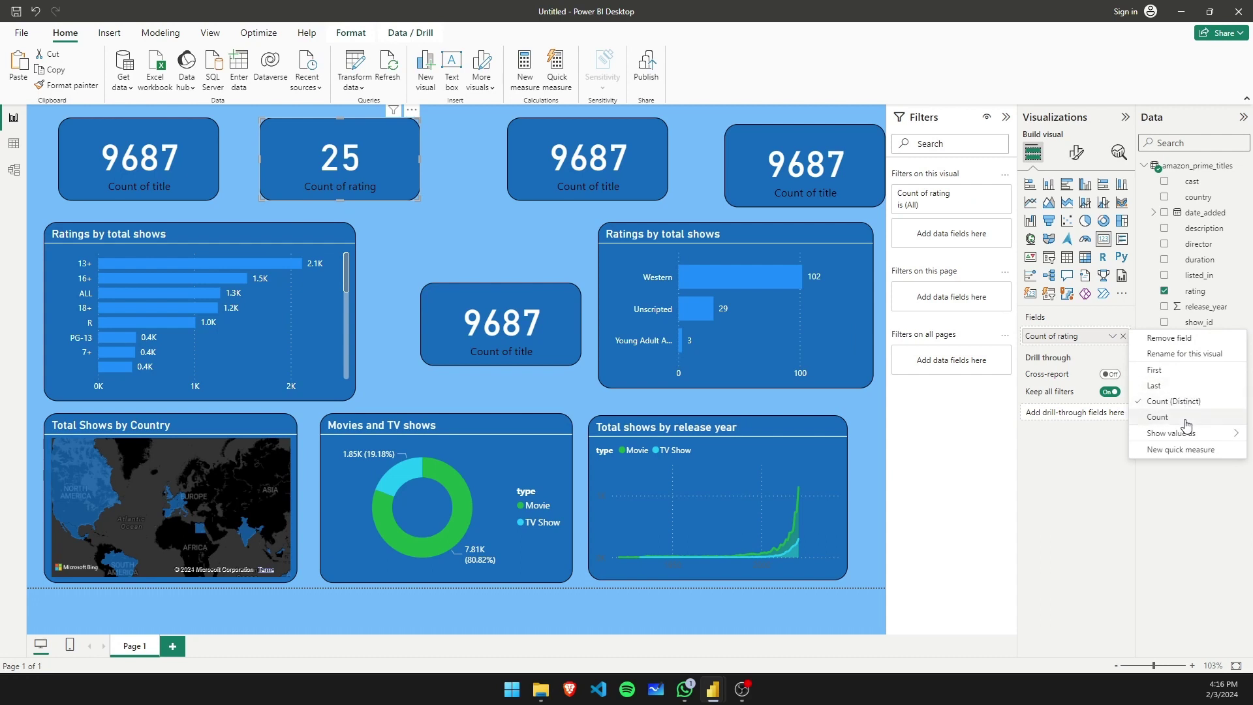
click(1189, 355)
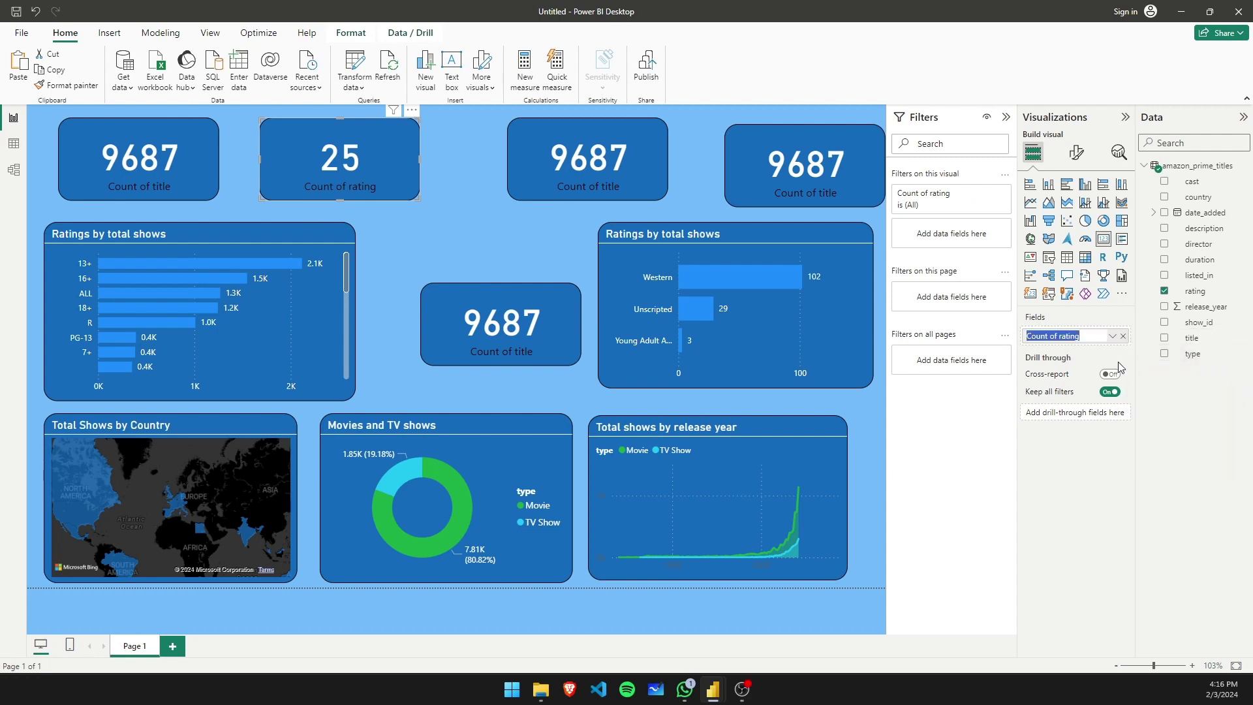
text(Total)
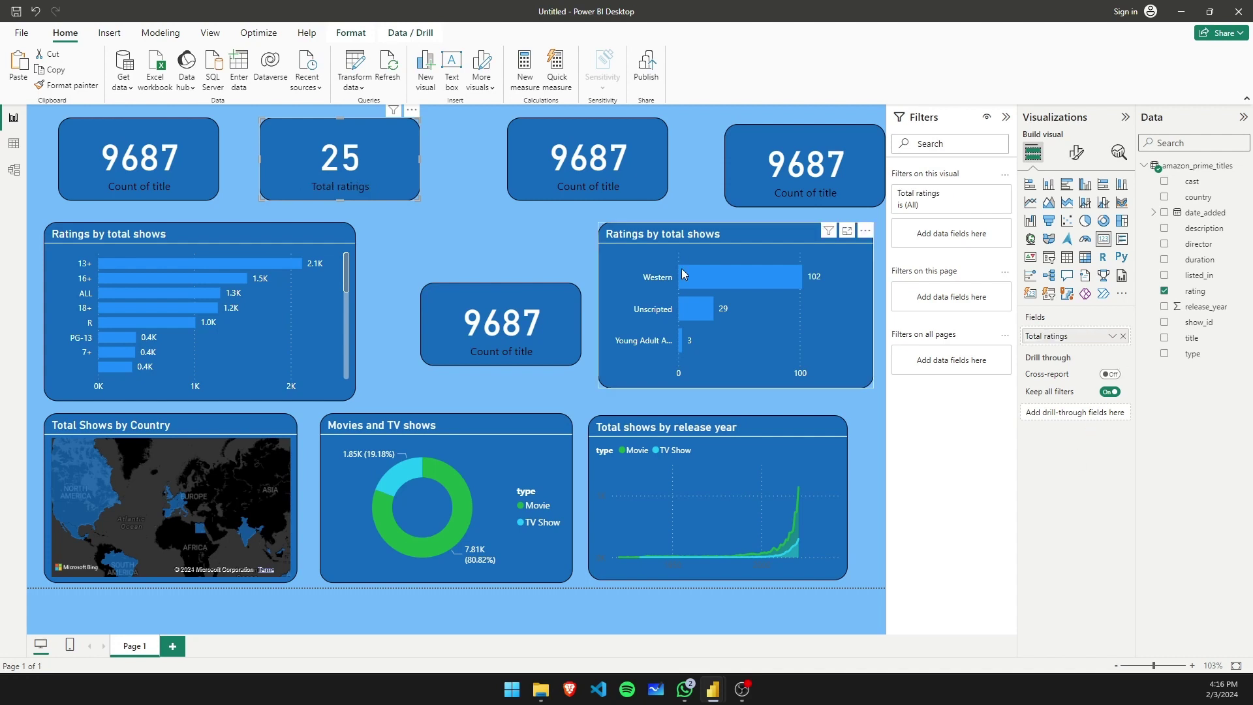
click(440, 173)
- Replace title with director as Count (Distinct) in the third upper card, and shift the third and fourth cards into an evenly spaced row
click(559, 151)
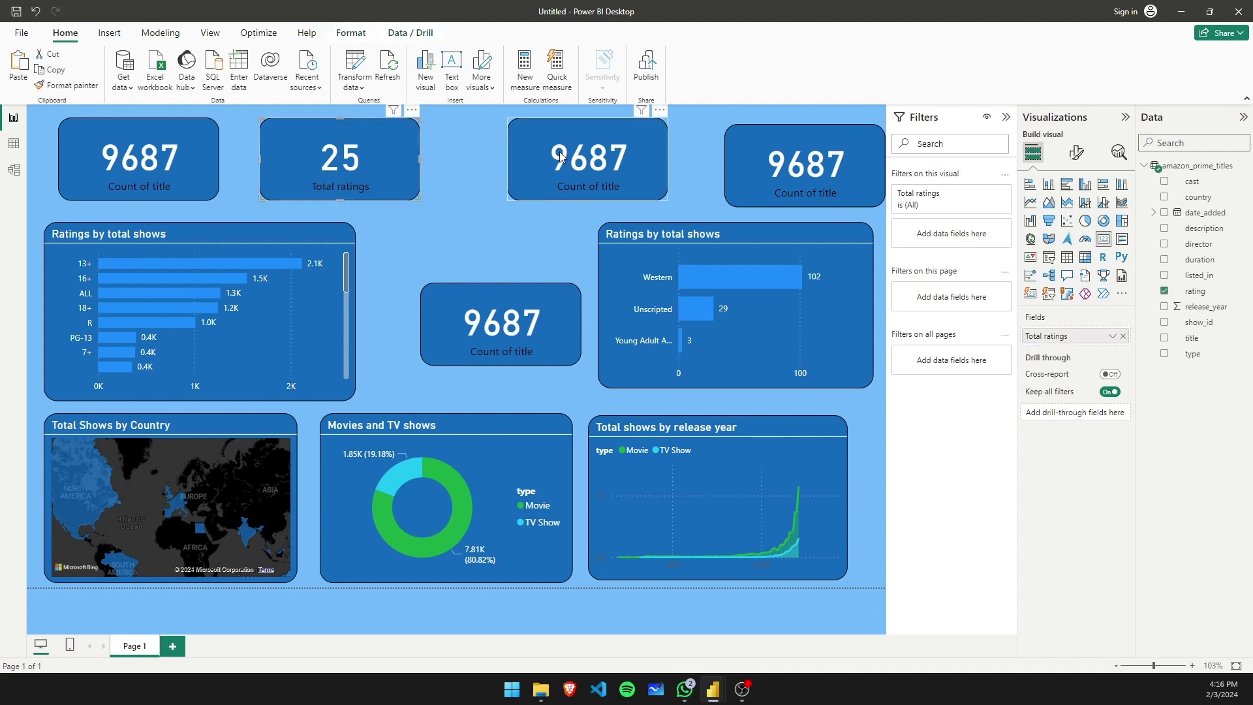
drag(563, 150, 521, 151)
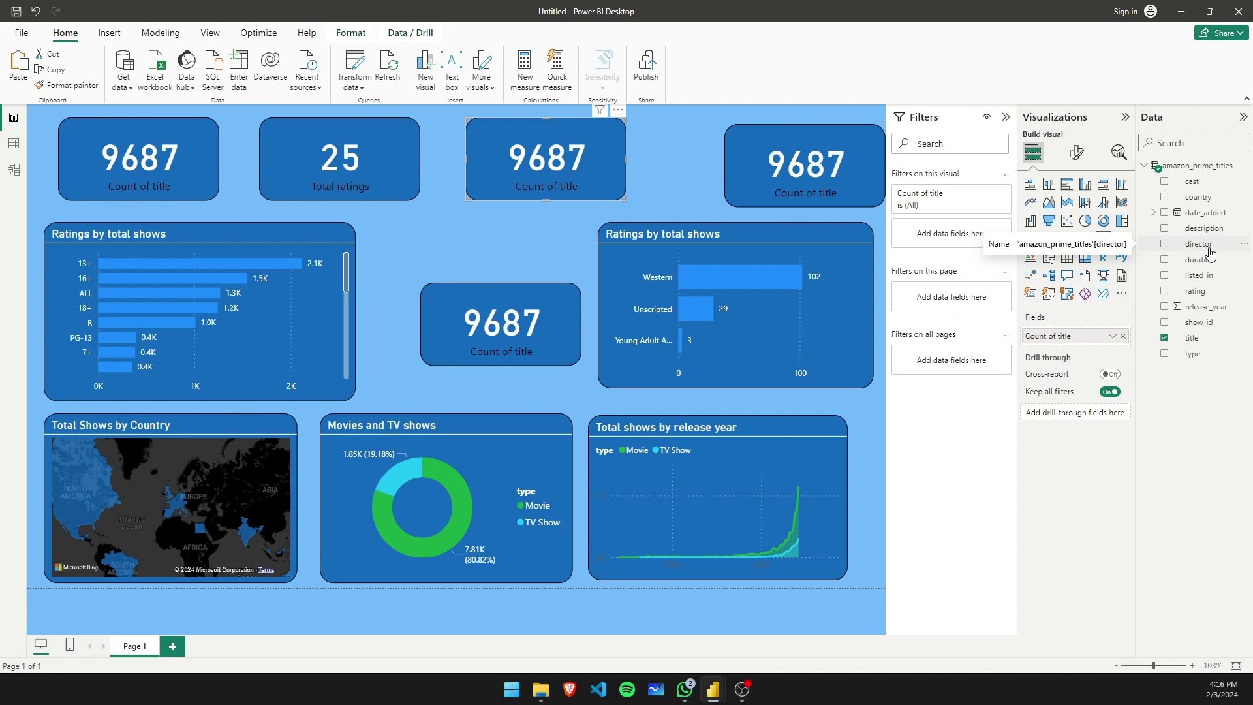
drag(1211, 252, 1077, 335)
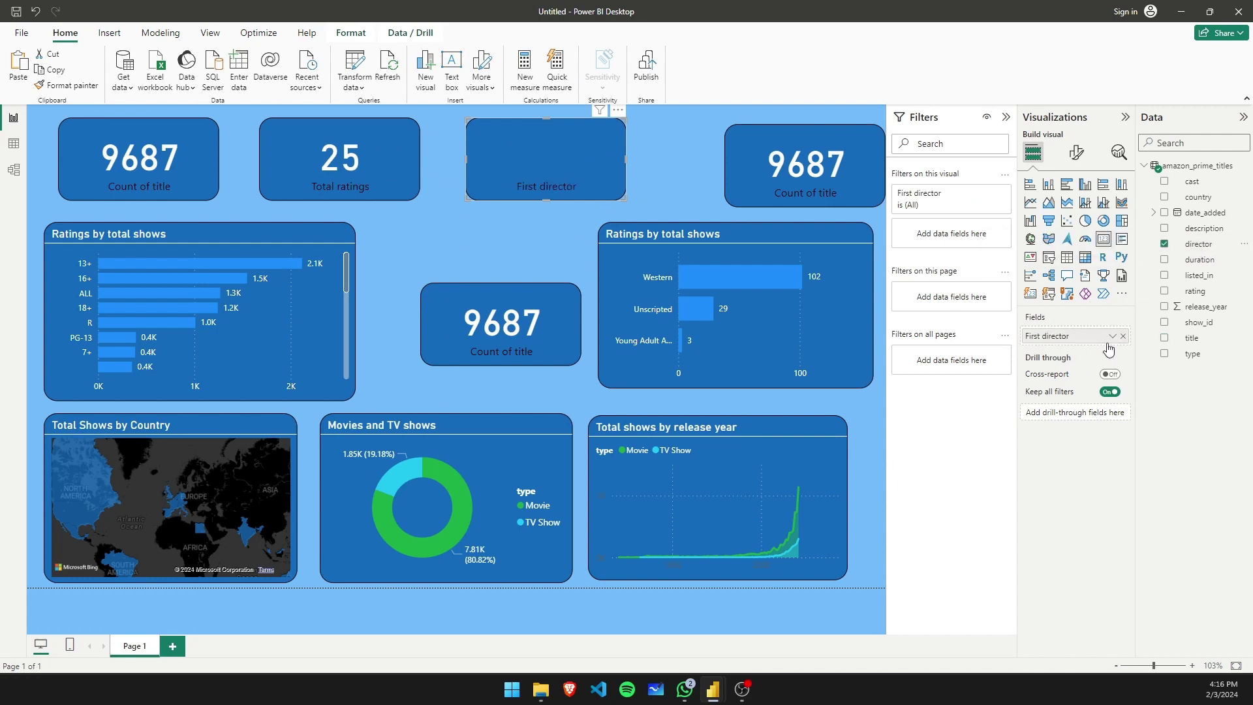
click(1111, 338)
click(1172, 402)
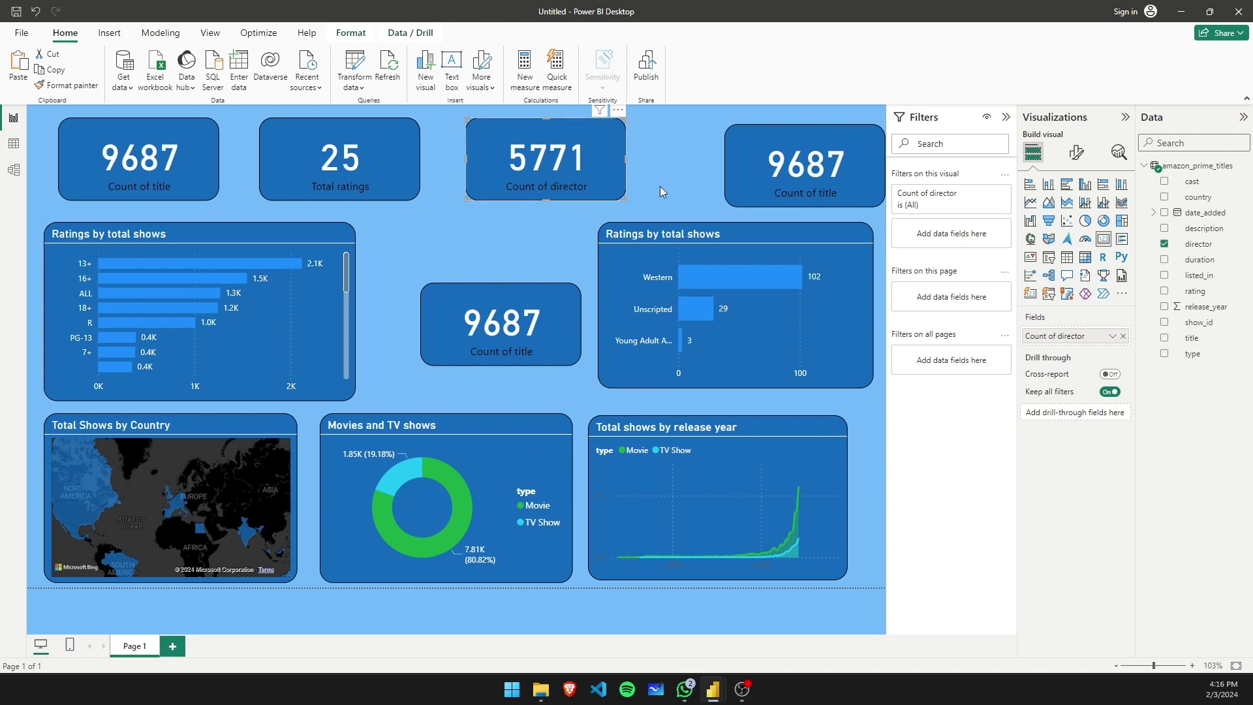
drag(835, 172, 797, 170)
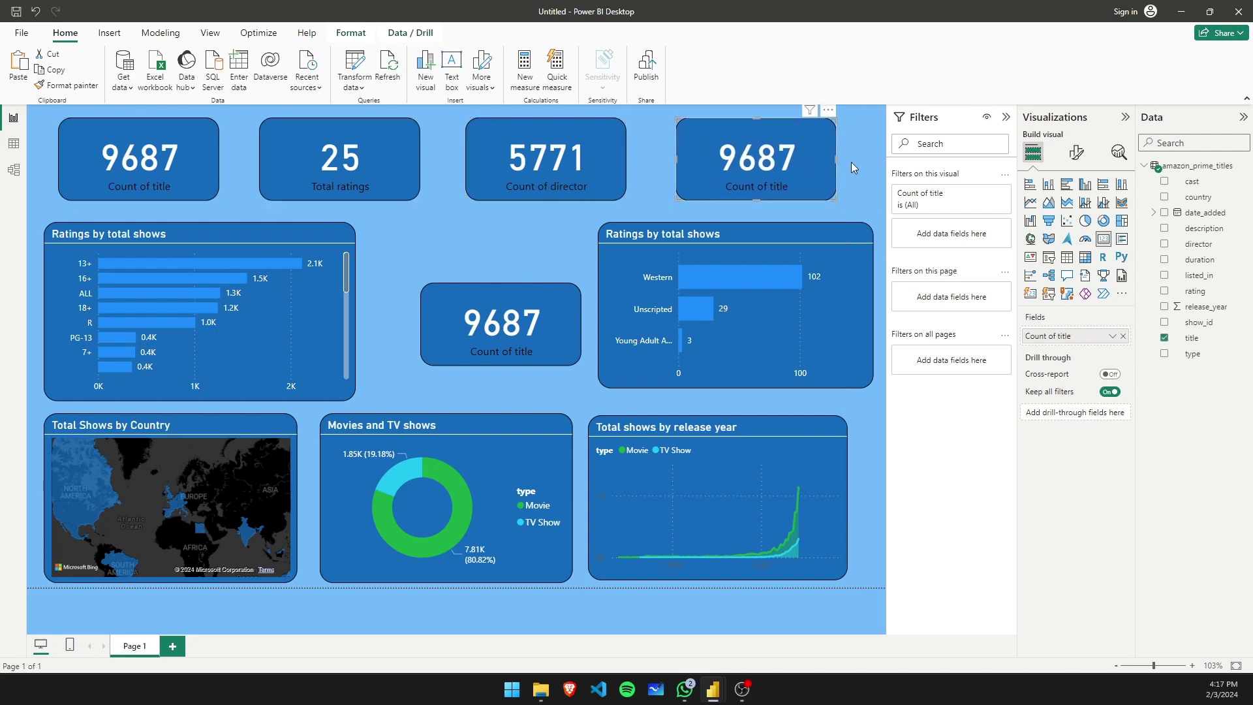
- Rename the director field on the third card of the upper row to Total Directors
click(581, 150)
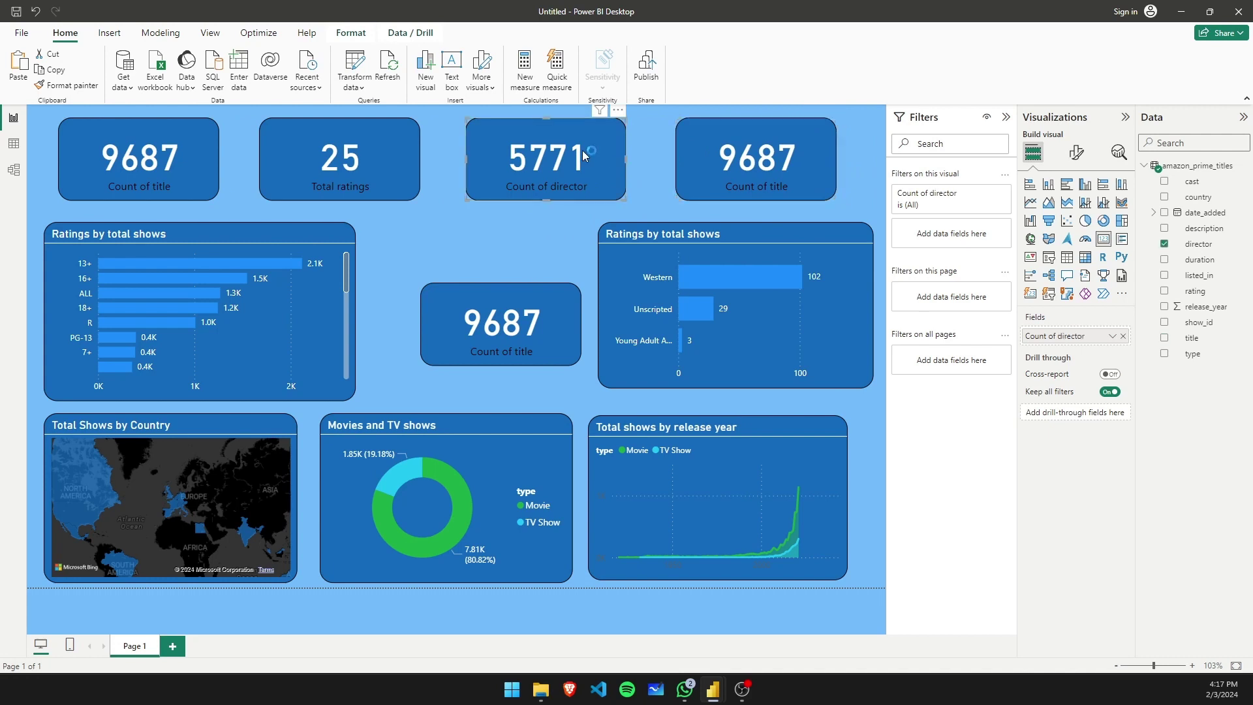
click(1112, 336)
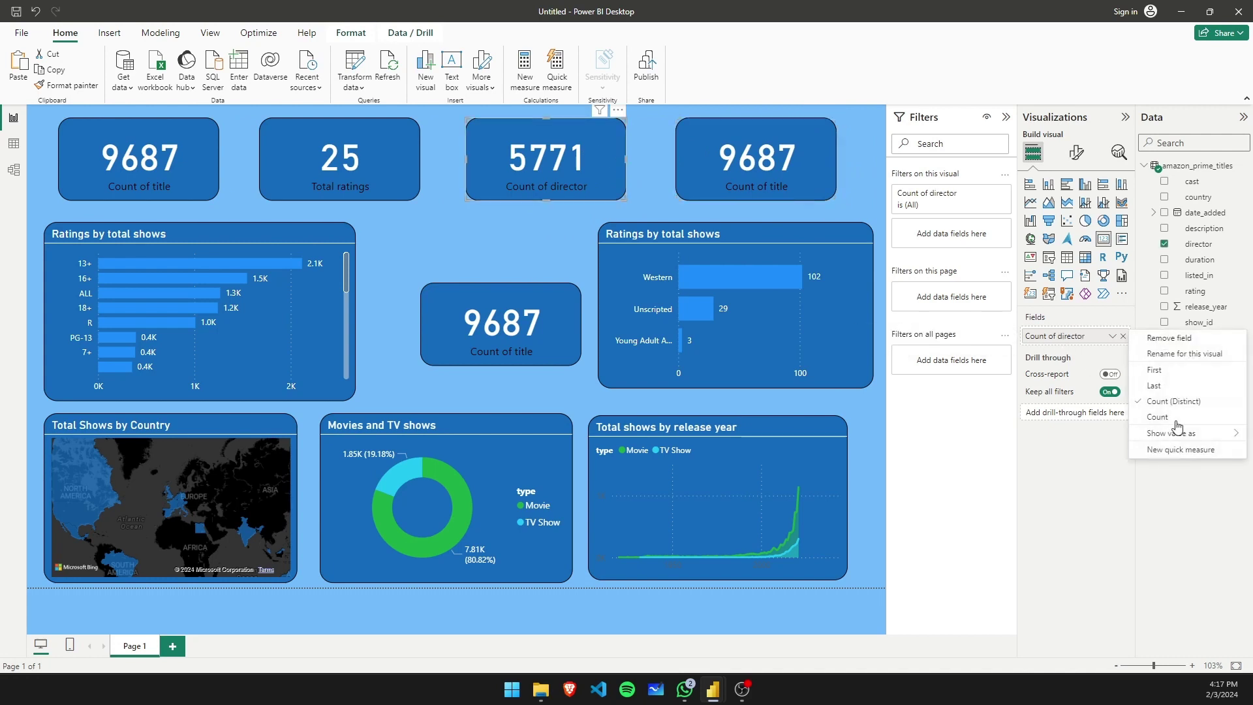
click(1184, 353)
text(Total)
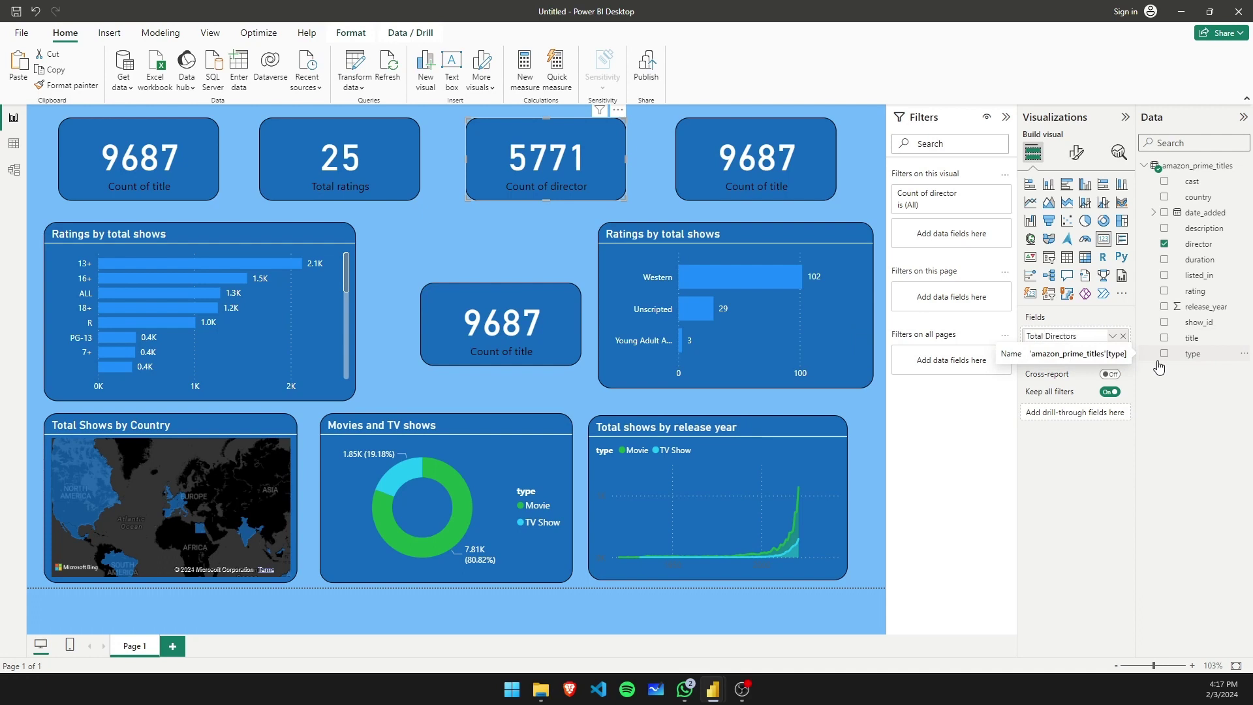
key(Return)
- Replace title with release_year in the fourth card of the upper row and summarize it as Minimum
click(727, 156)
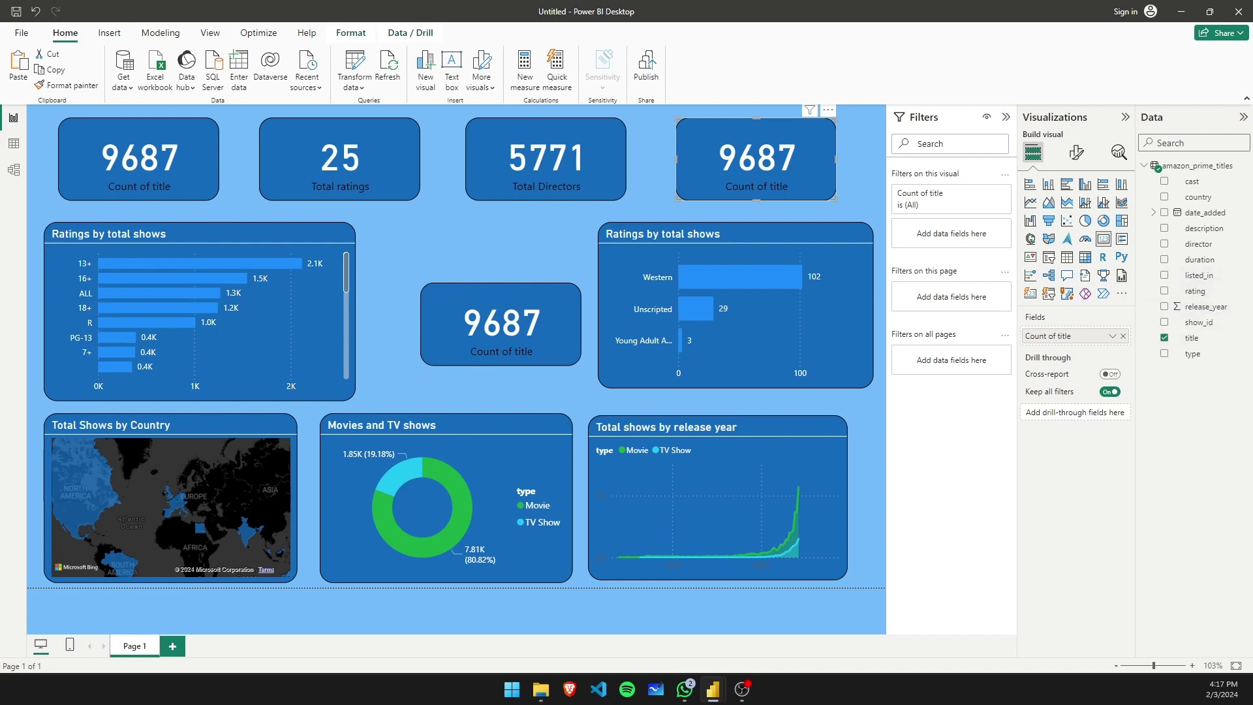
click(1218, 308)
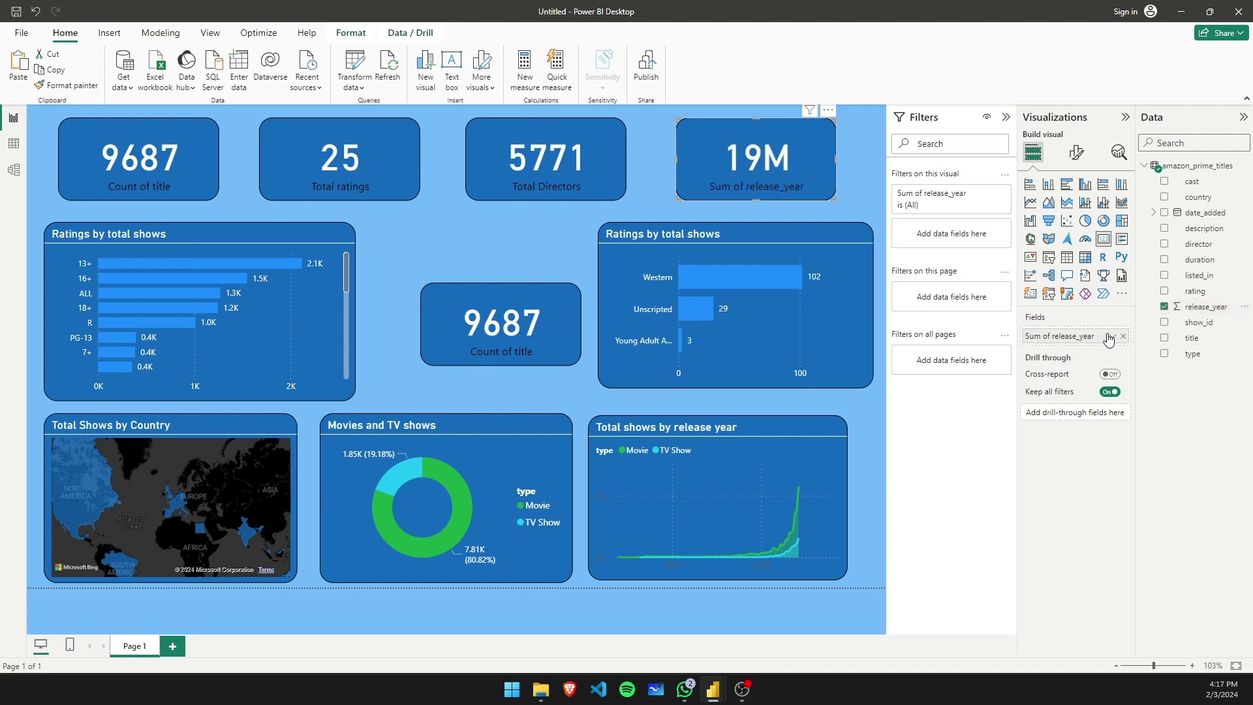
click(1112, 336)
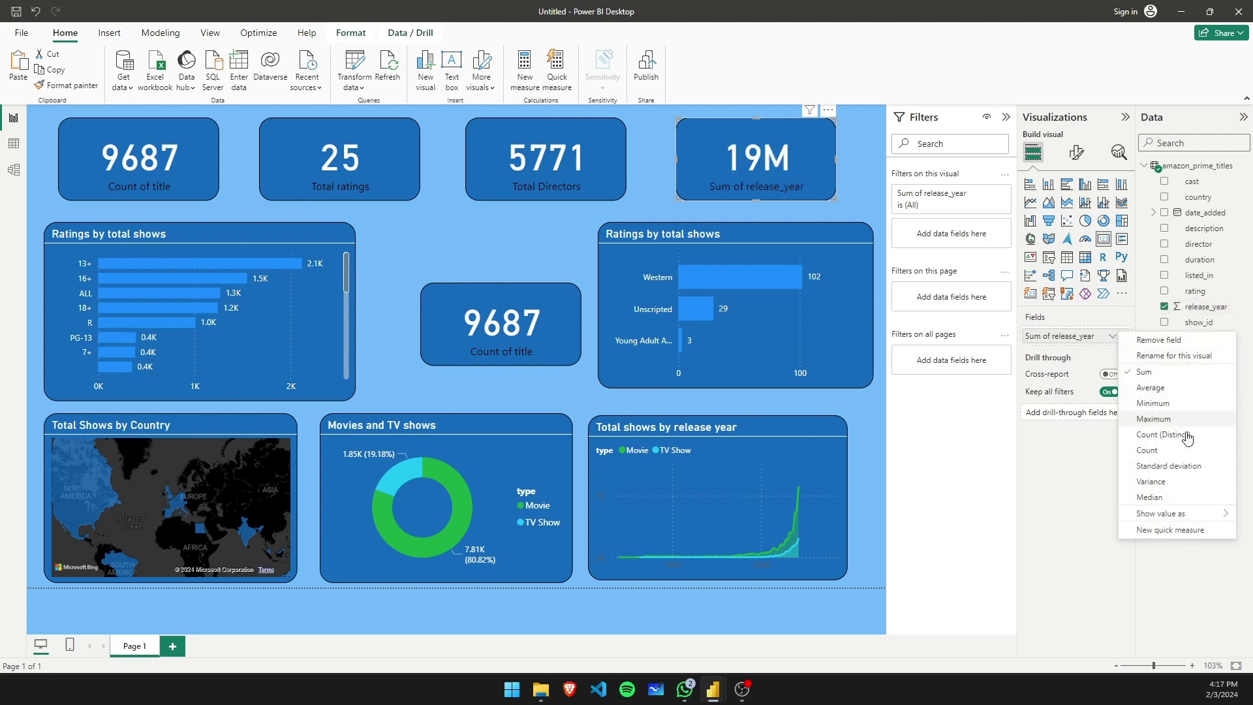
click(1172, 405)
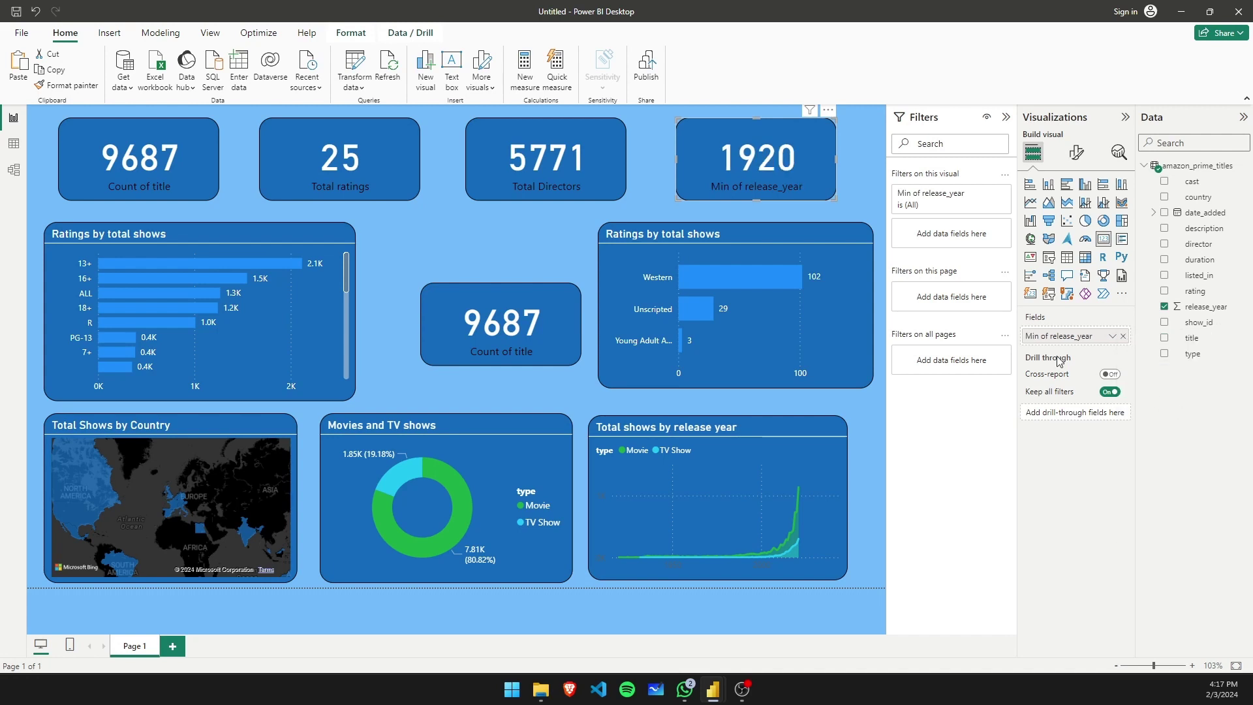
- Replace title with release_year in the card between the two bar charts and summarize it as Maximum
click(507, 310)
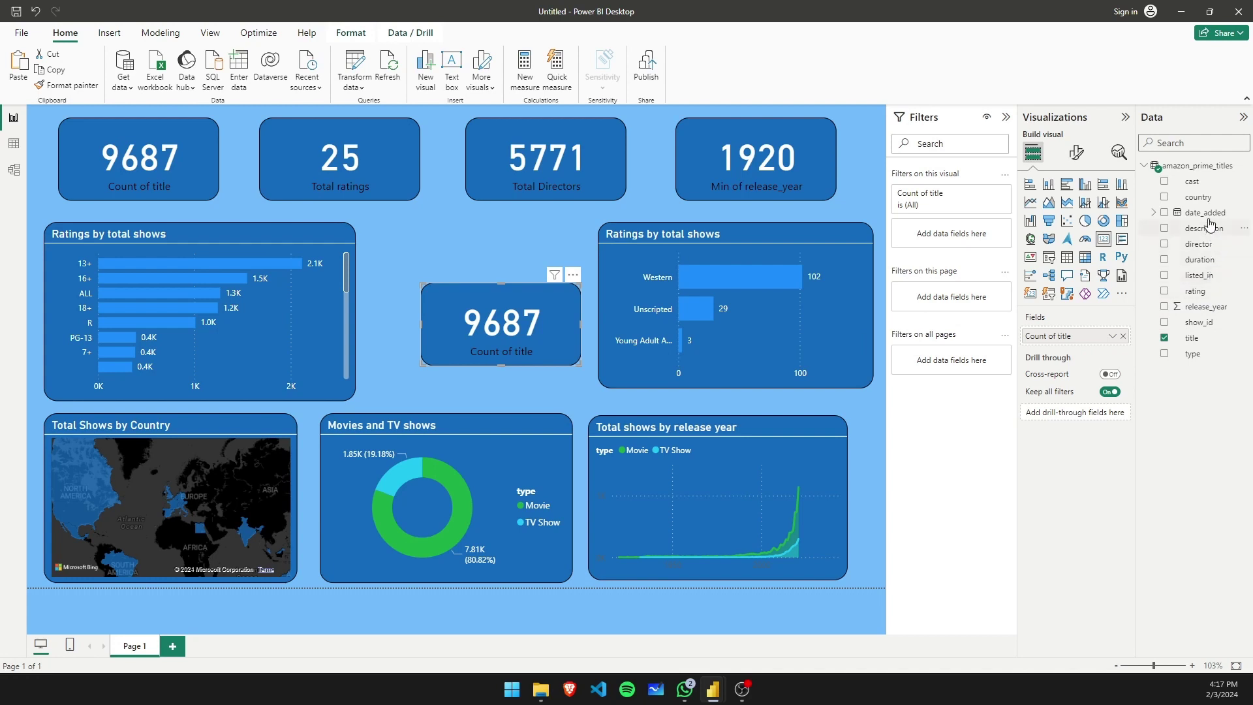
drag(1206, 307, 1100, 336)
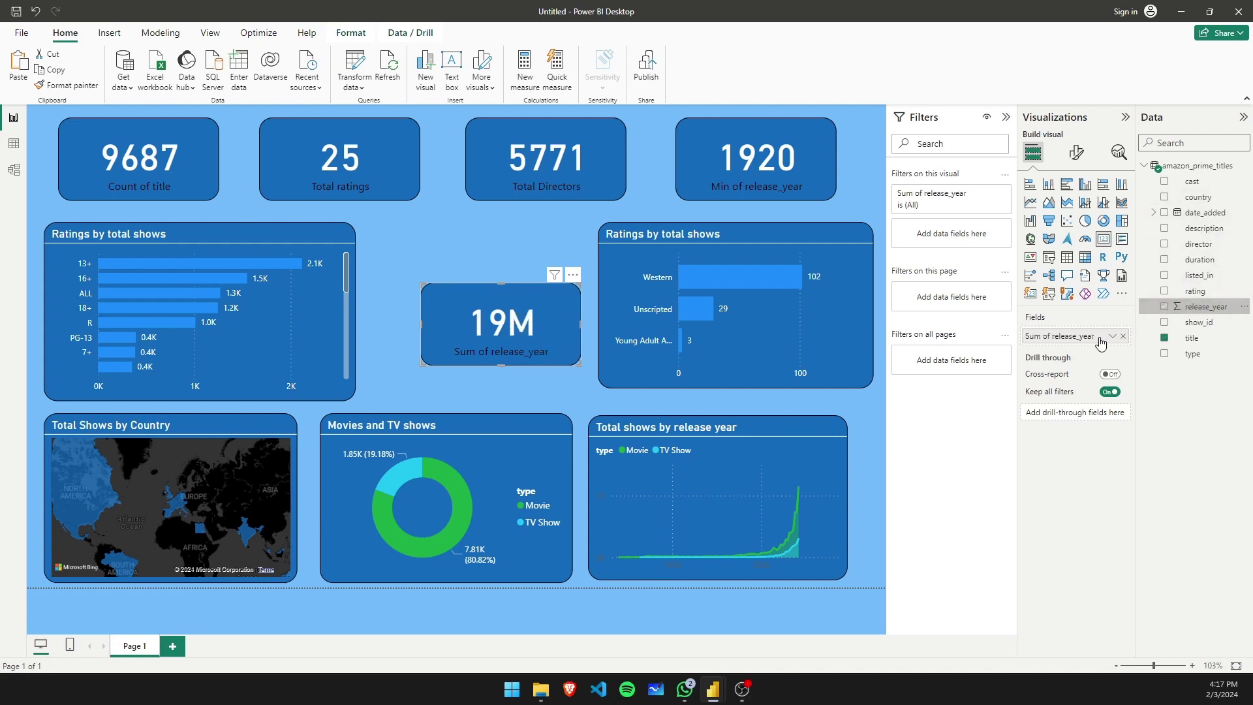
click(1112, 336)
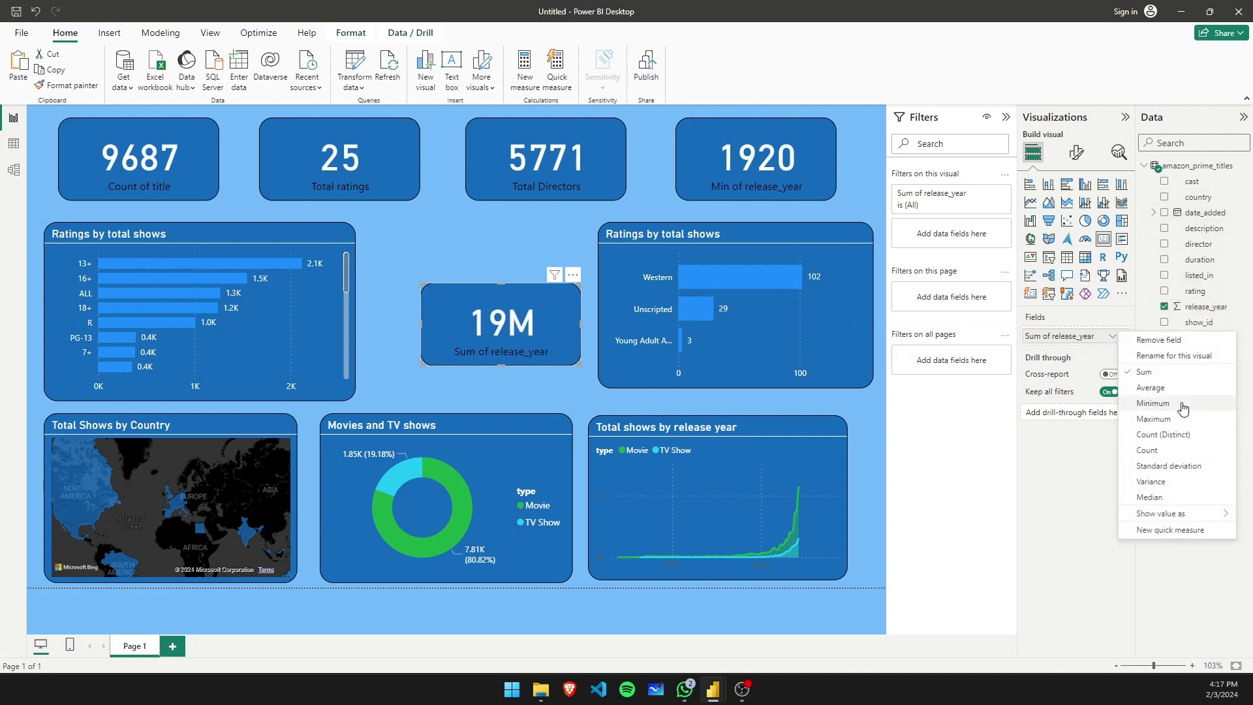
click(1153, 404)
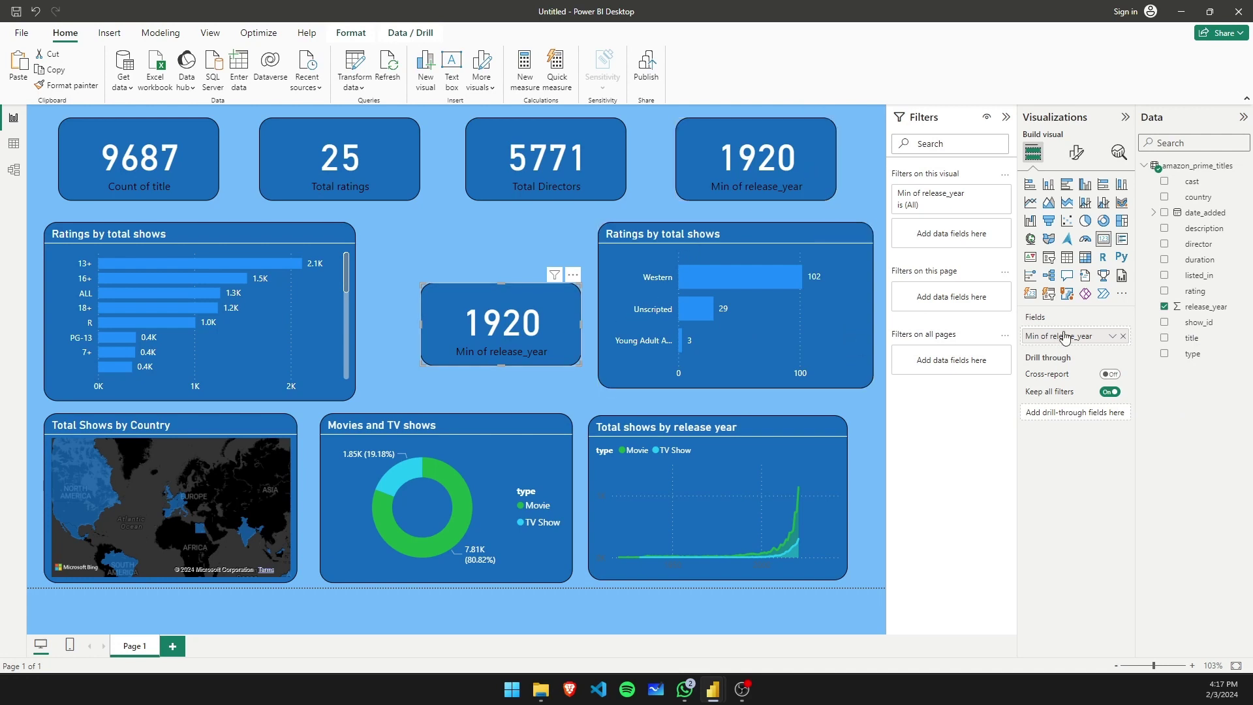
click(1113, 338)
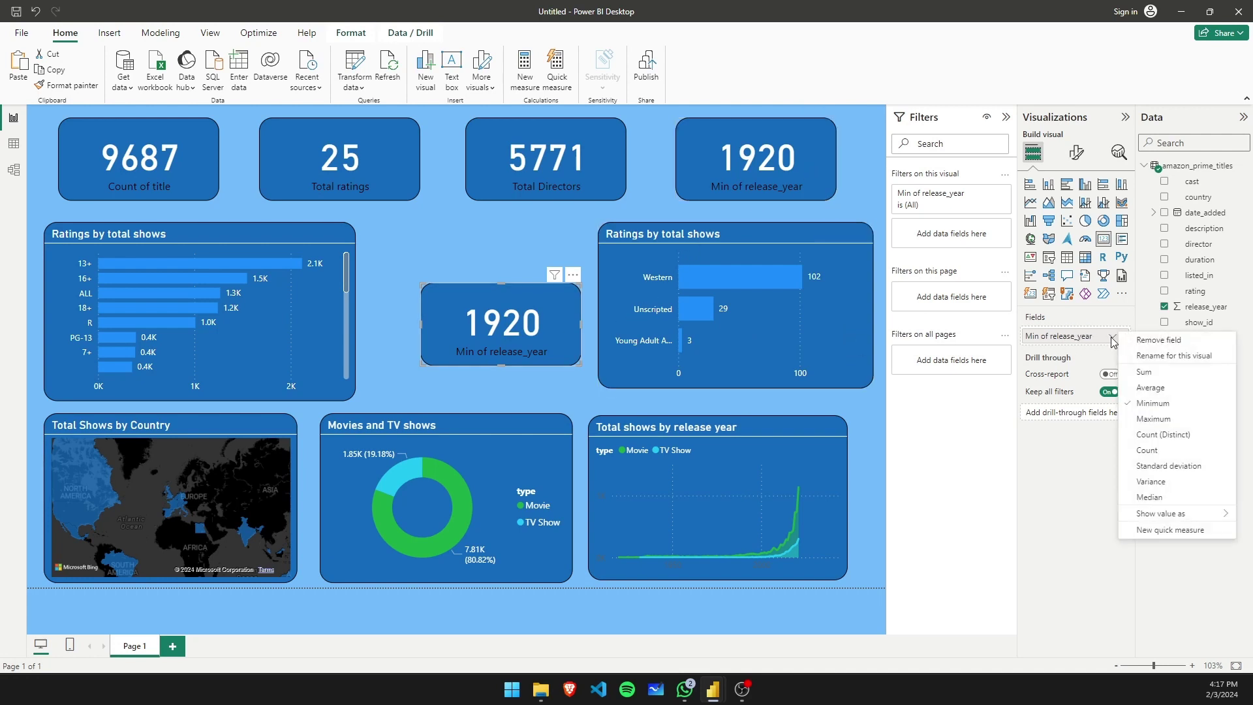
click(1170, 419)
- Rename the minimum release_year field on the fourth upper card to Start Date
click(782, 155)
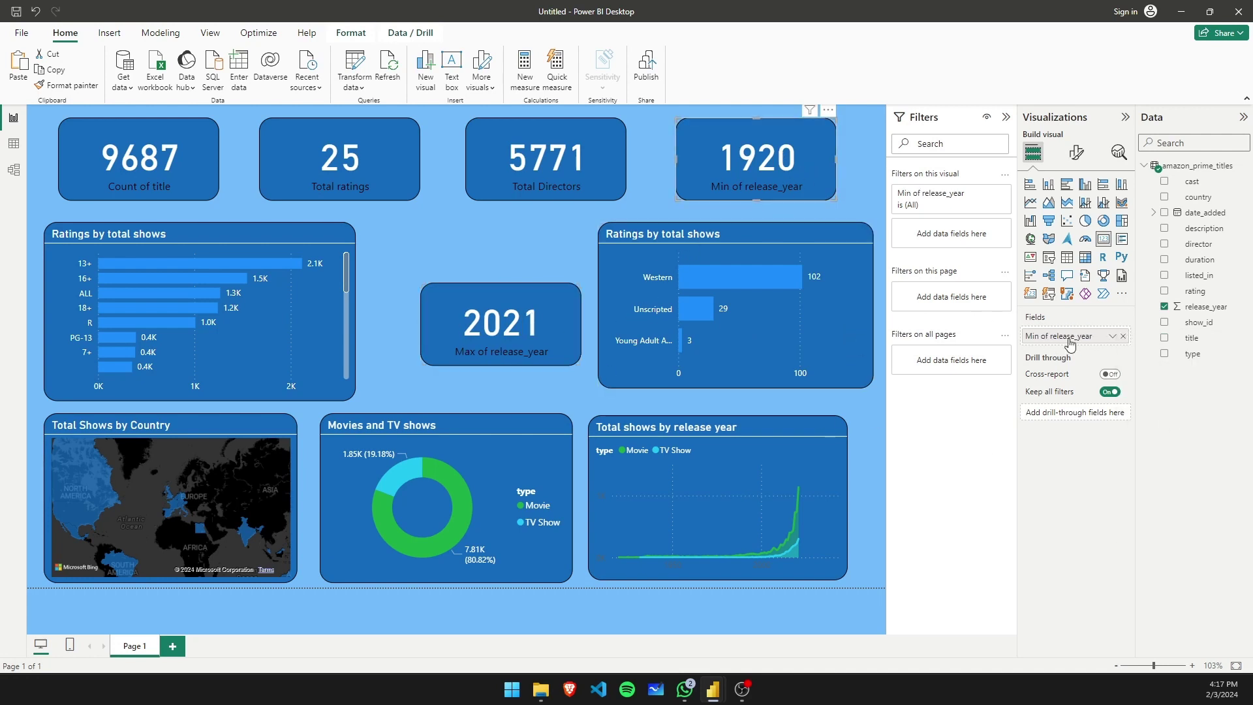
click(1112, 336)
click(1185, 353)
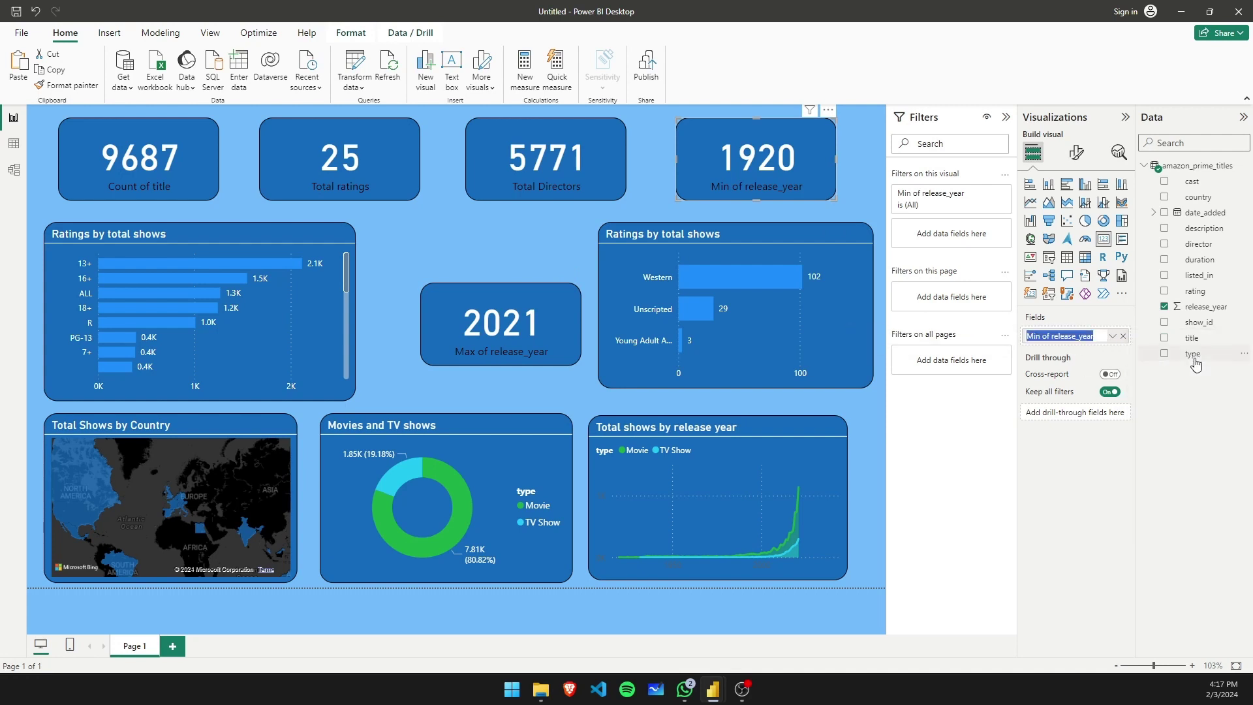
text(Start)
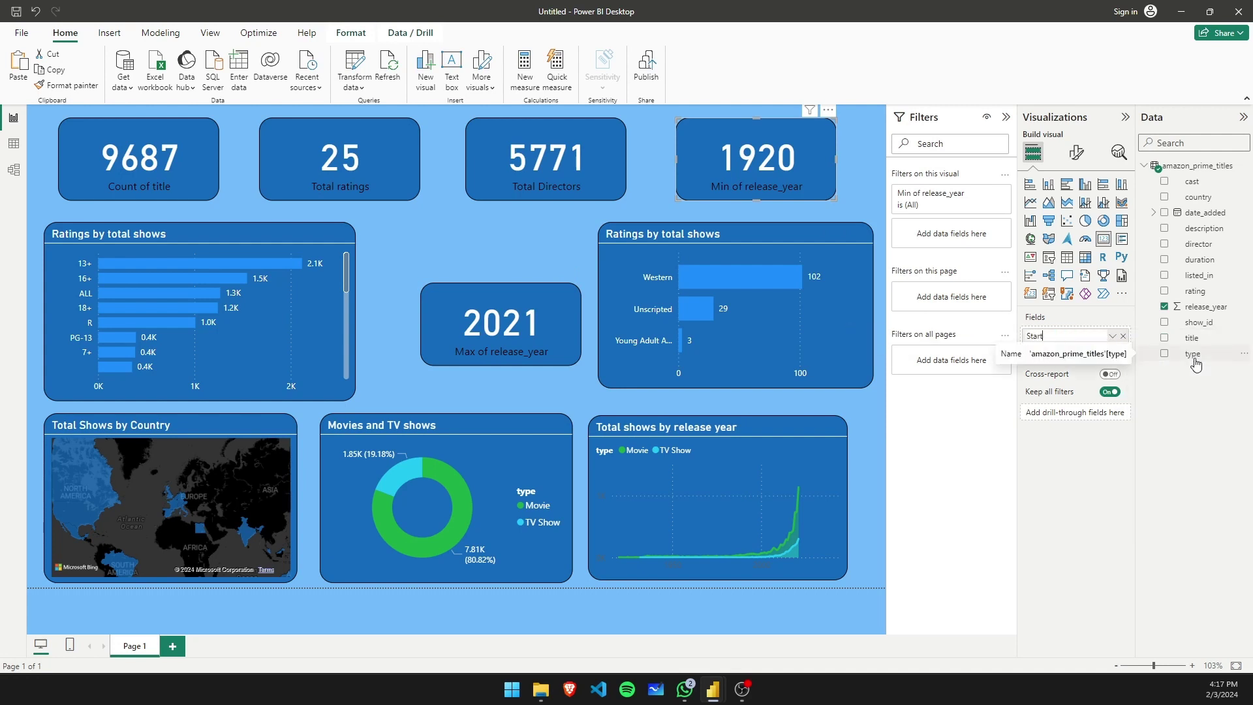
text( Date)
key(Return)
- Rename the maximum release_year field on the card between the bar charts to End Date
click(501, 323)
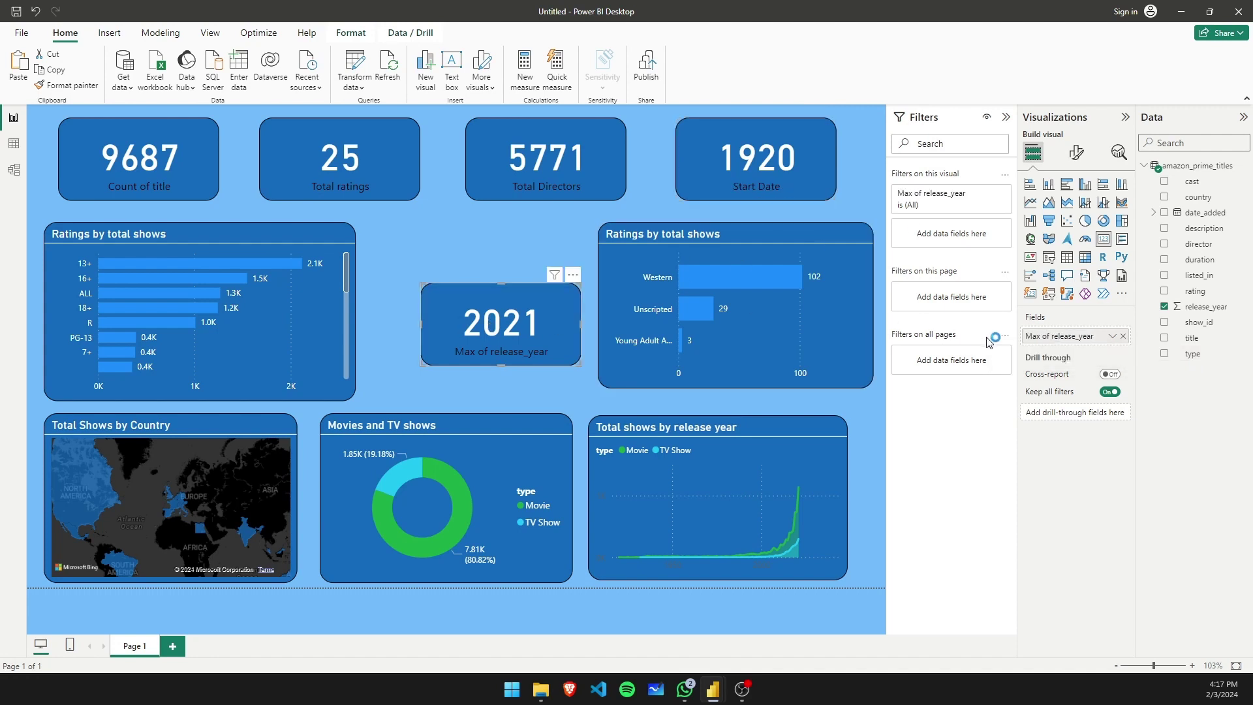
click(1112, 336)
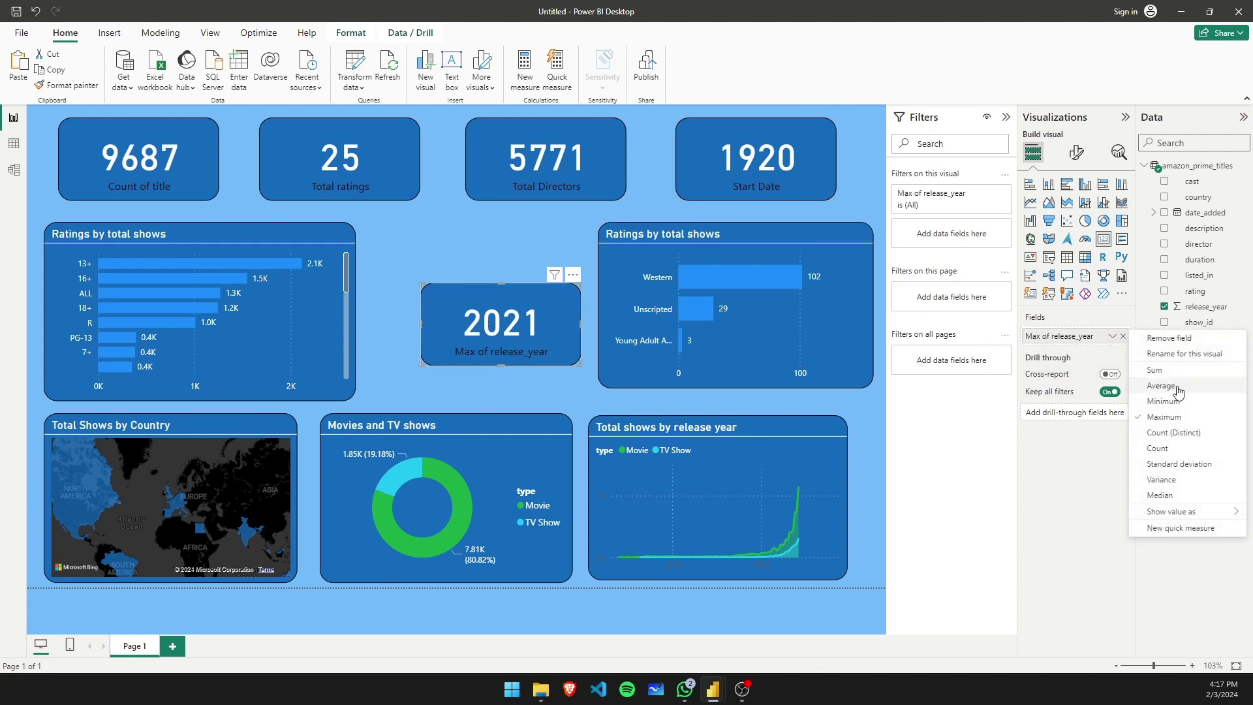
click(1199, 353)
text(En)
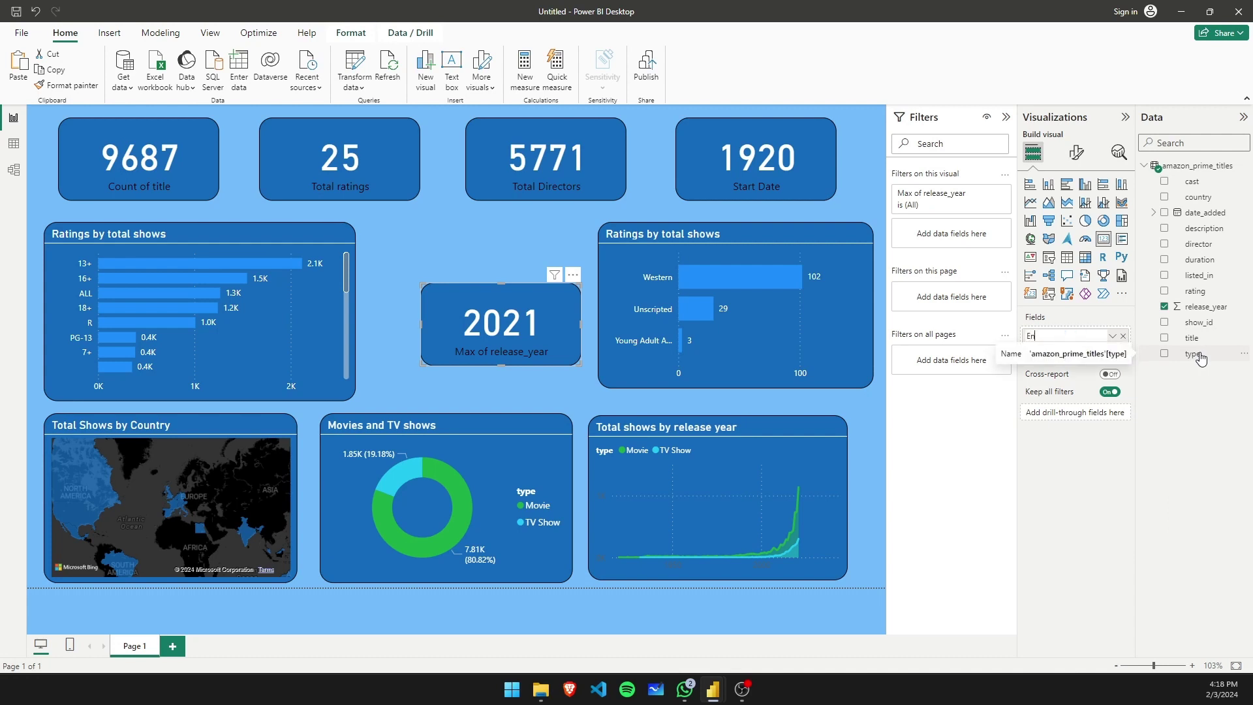
text(d Date)
key(Return)
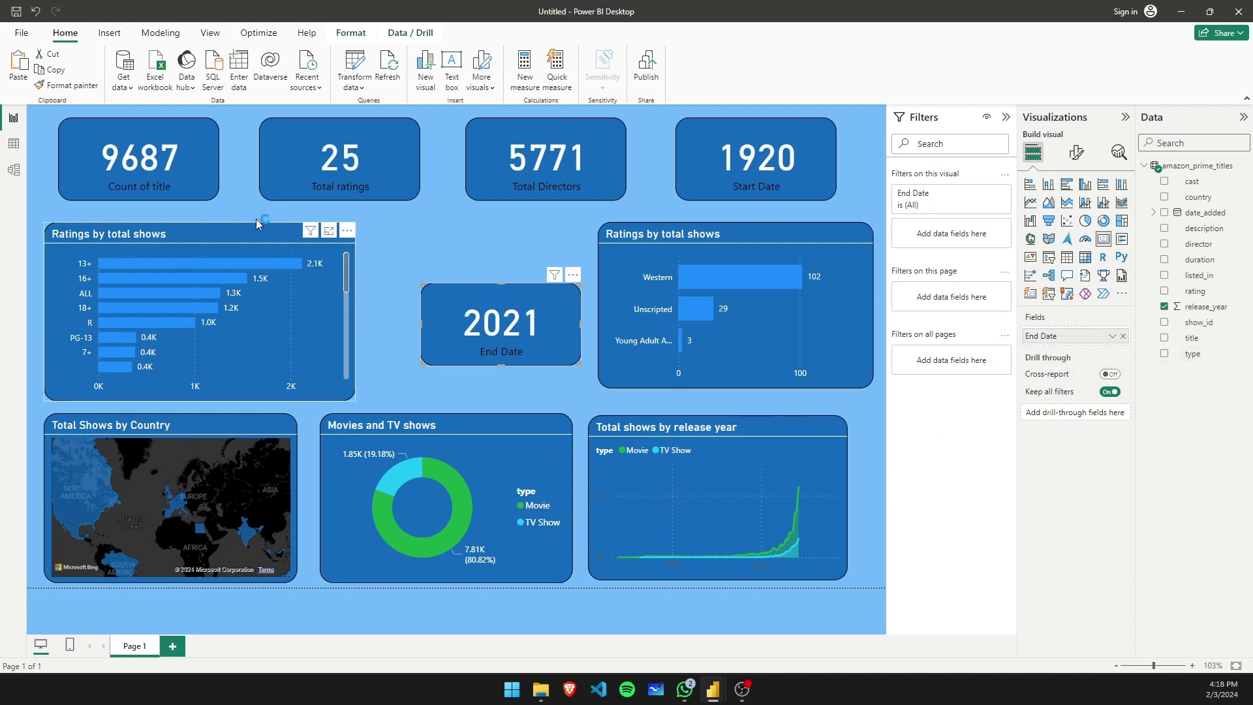
- Narrow the Count of title and Total ratings cards and place them side by side in the upper row
click(188, 160)
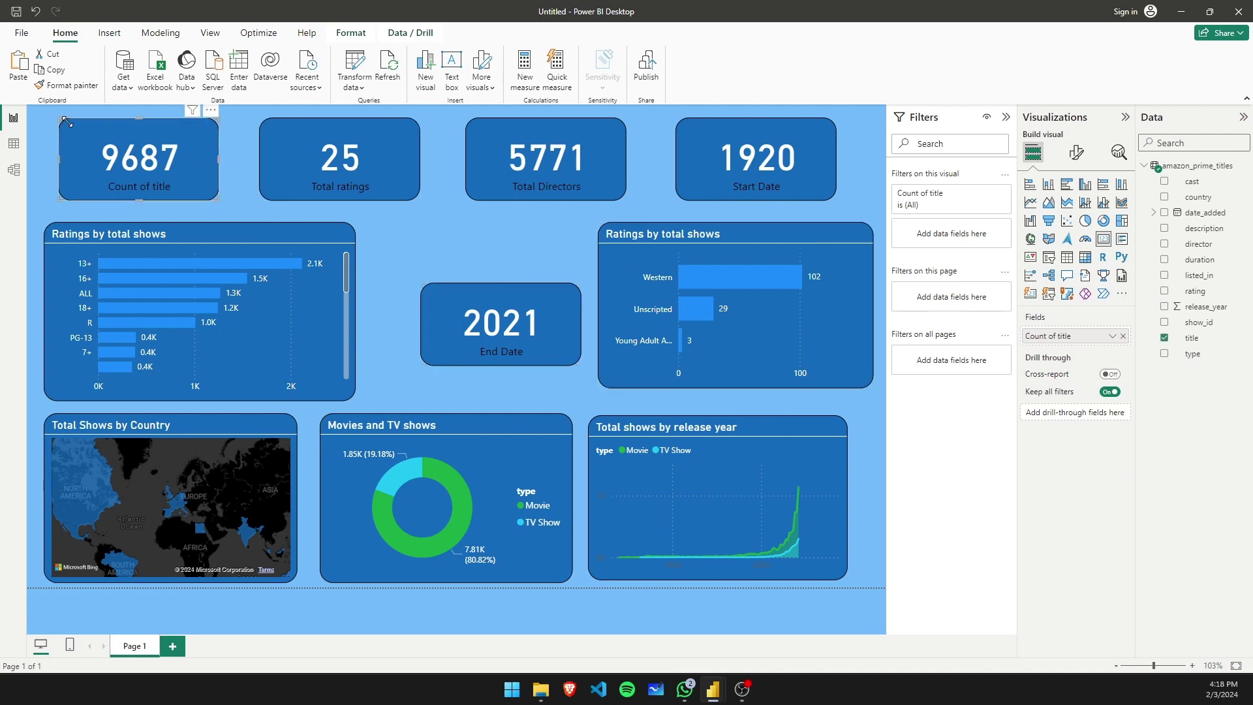
drag(221, 197, 189, 198)
drag(291, 149, 227, 148)
drag(349, 197, 323, 195)
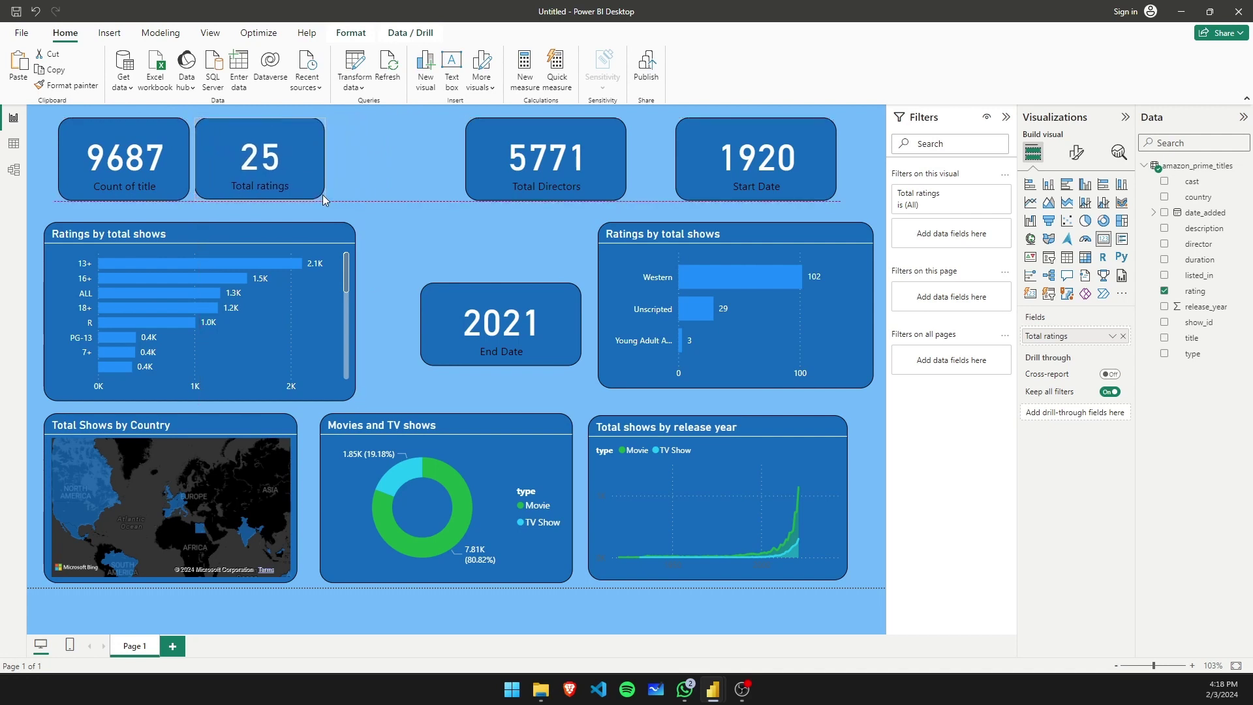
- Arrange the Total Directors, Start Date and End Date cards beside the first two cards in one evenly spaced upper row
drag(545, 155, 404, 155)
drag(748, 165, 565, 164)
drag(496, 326, 761, 163)
drag(614, 166, 626, 166)
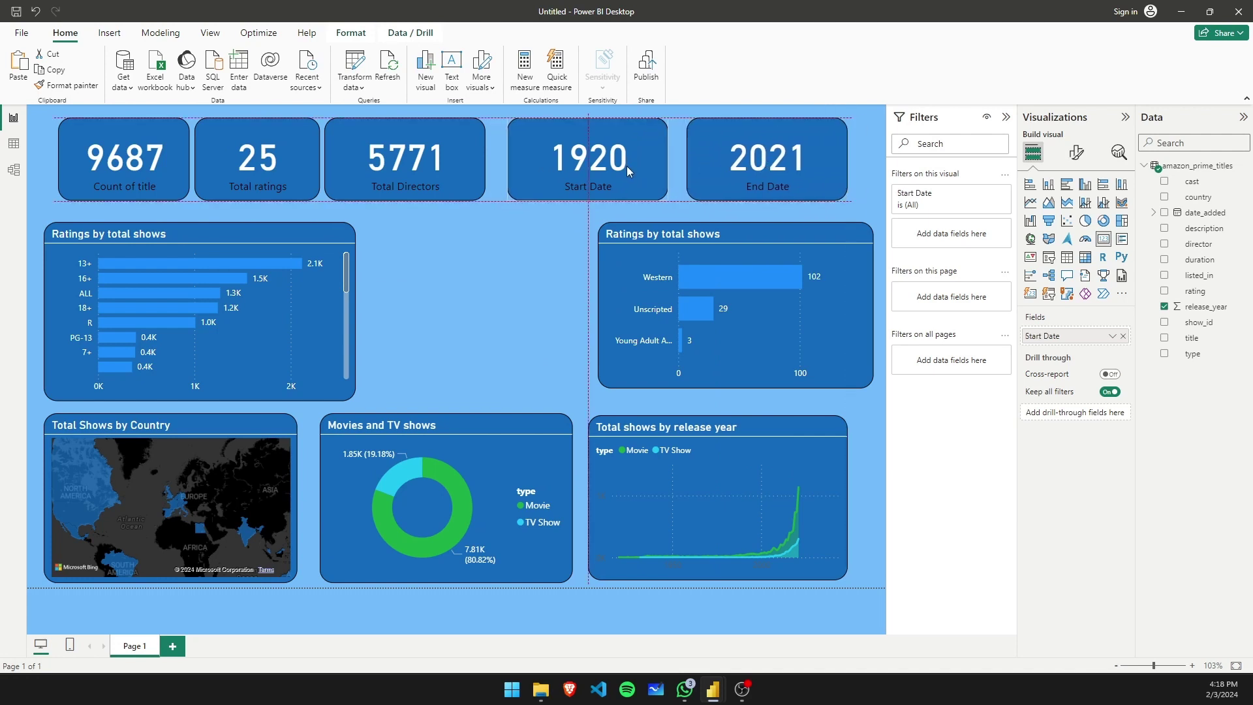
drag(451, 162, 461, 162)
drag(252, 167, 256, 167)
click(483, 288)
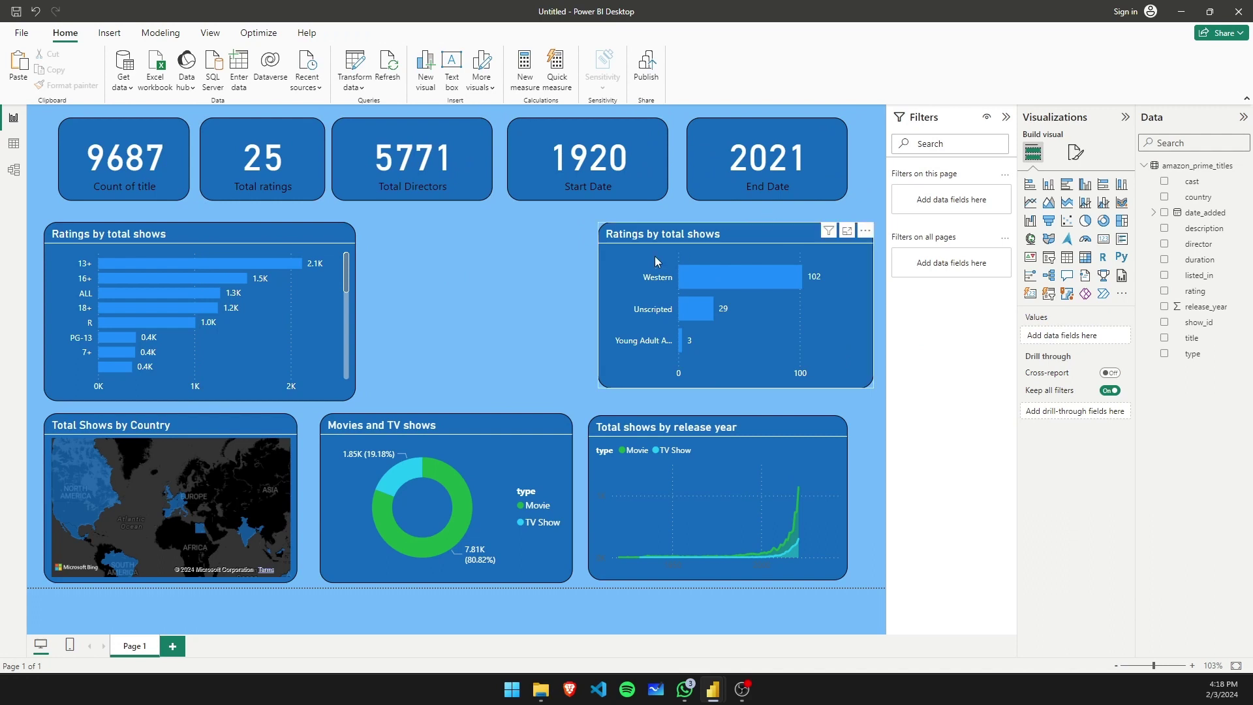
- Widen the two Ratings by total shows bar charts toward each other to fill the gap between them
click(334, 272)
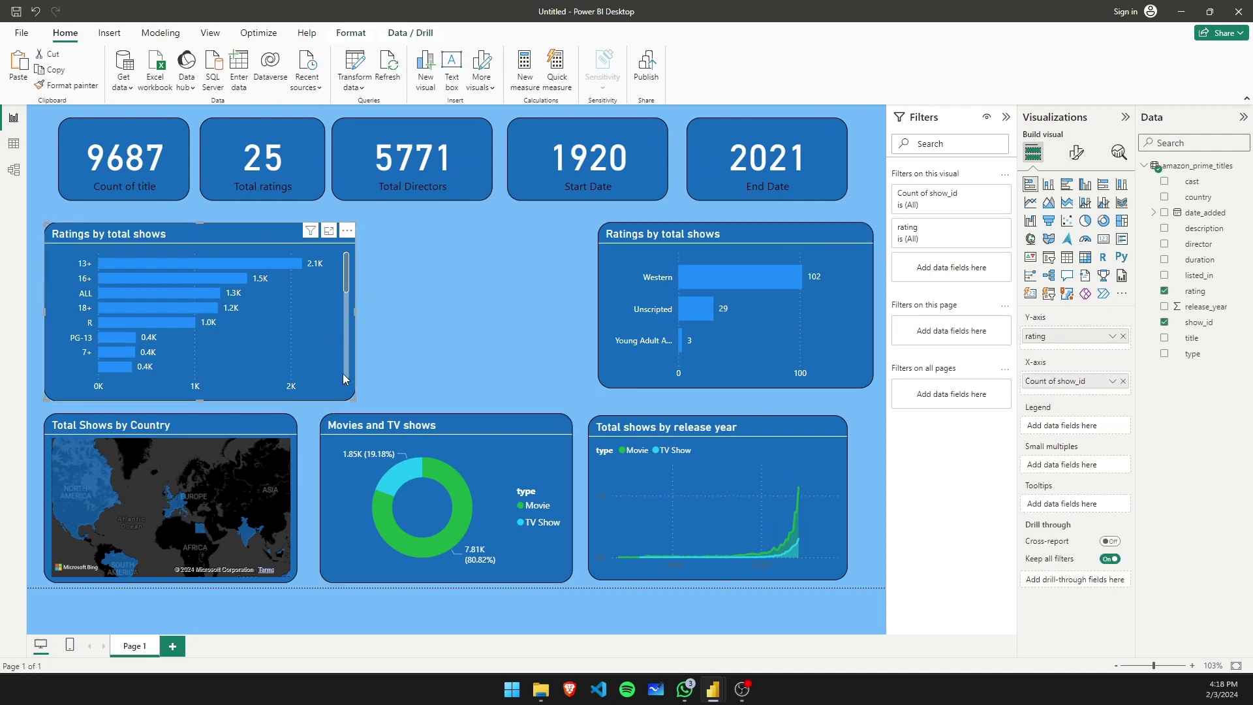
drag(353, 398, 437, 398)
click(647, 369)
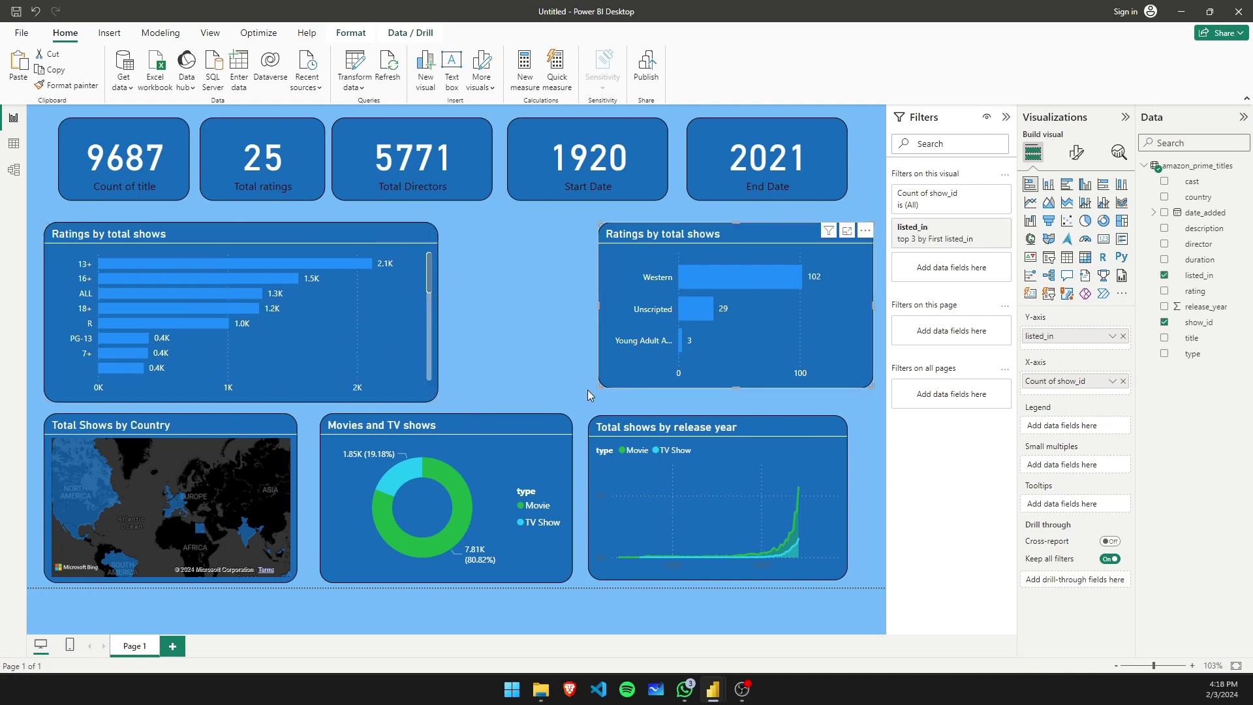
drag(599, 387, 457, 398)
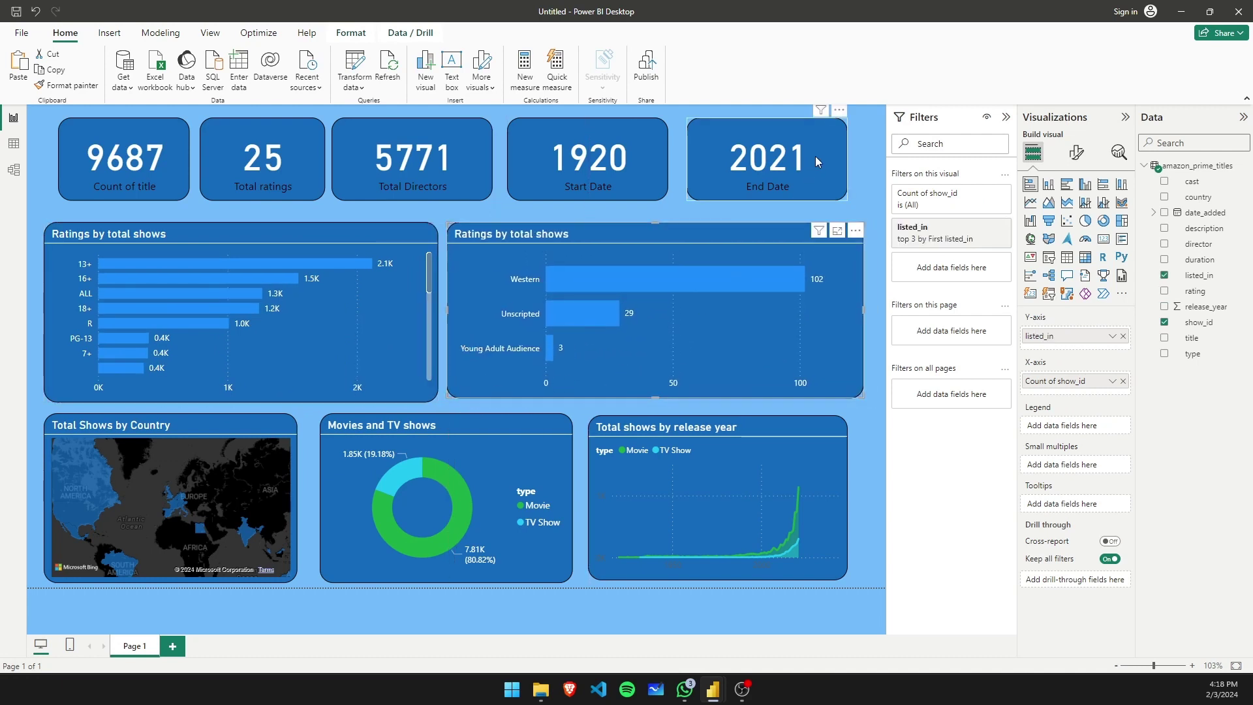
- Respace the upper-row cards and widen the Count of title card so the row lines up with the bar charts' outer edges
drag(816, 156, 824, 158)
drag(651, 151, 656, 152)
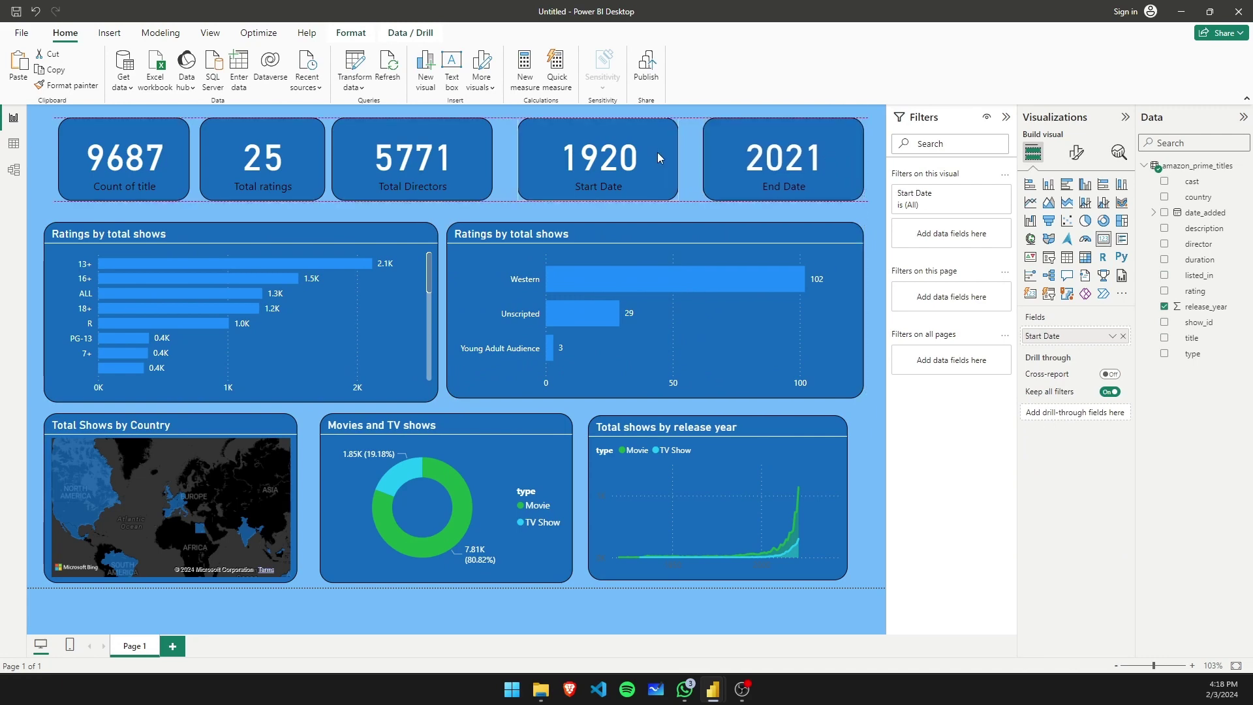
drag(438, 158, 447, 159)
drag(281, 170, 283, 168)
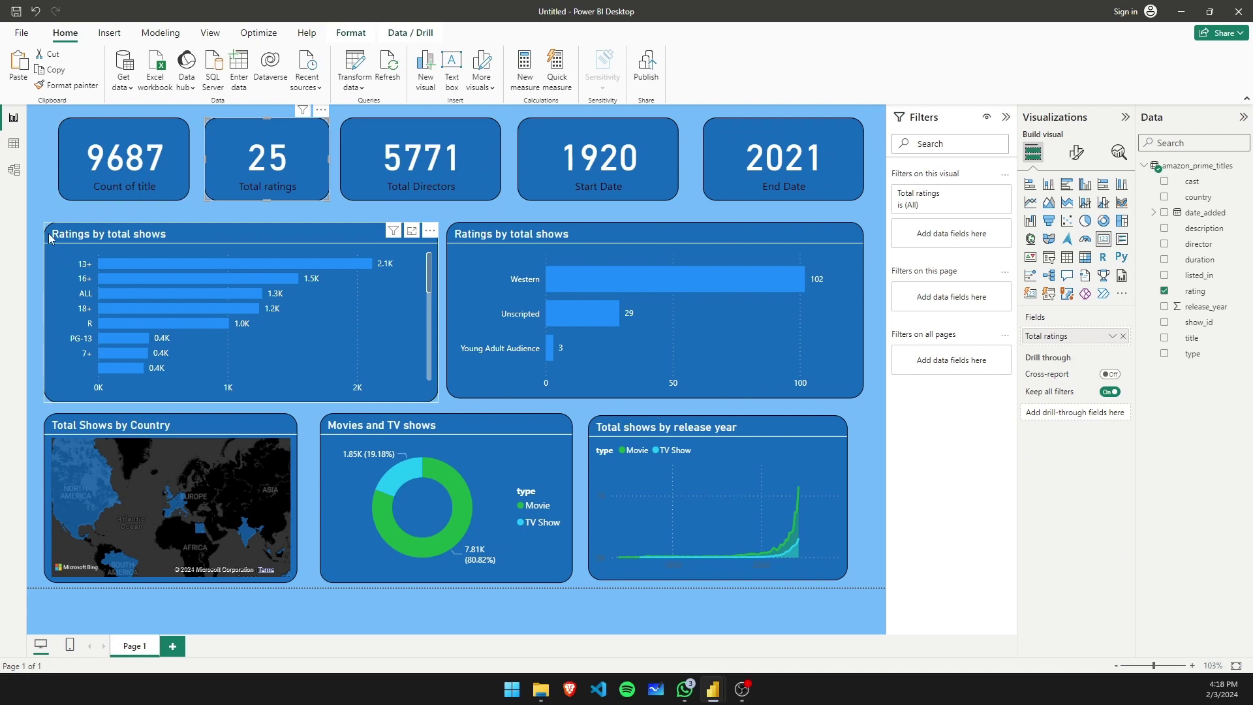
click(88, 166)
drag(59, 196, 44, 202)
click(34, 219)
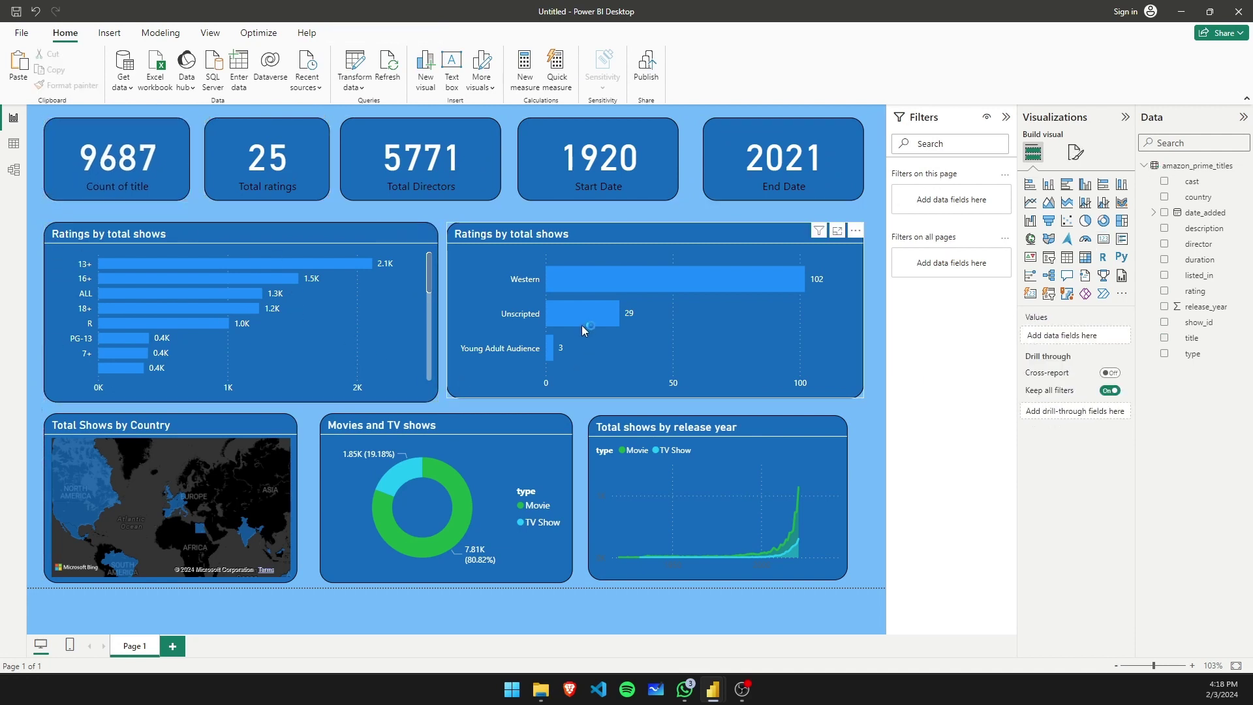
- Align the release year area chart with the bar chart above it and center the donut chart between the map and area chart
drag(684, 485, 710, 479)
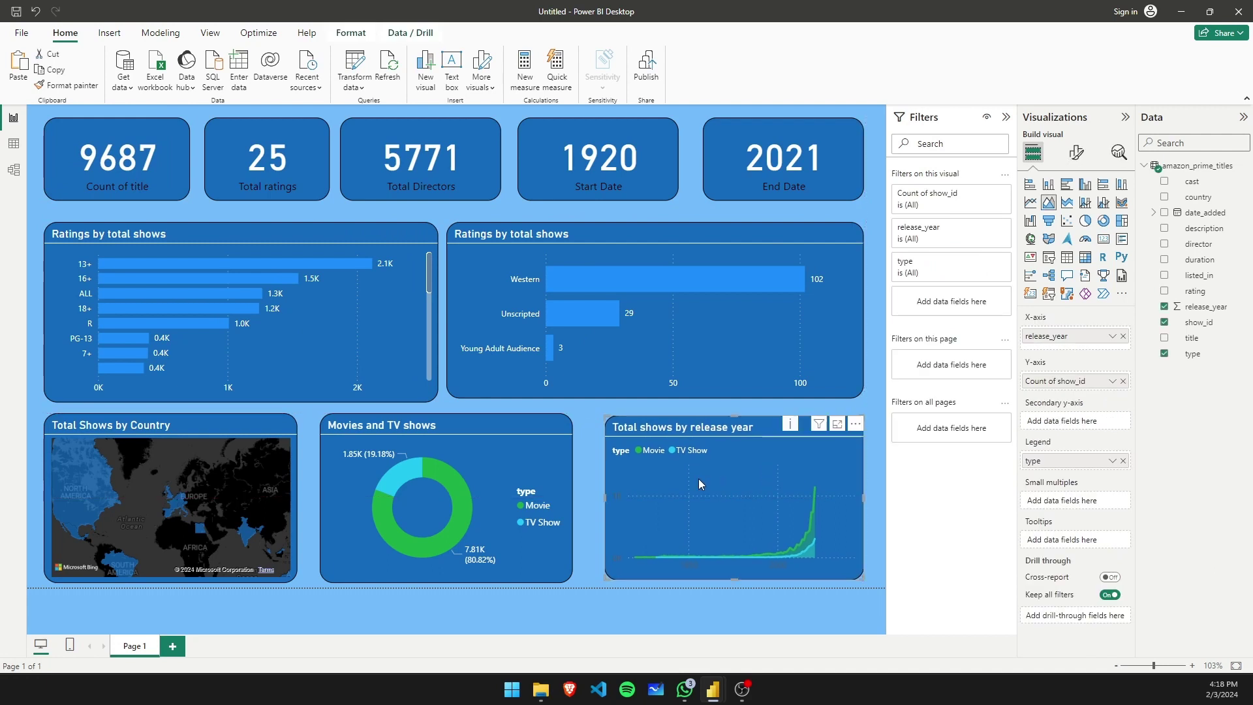
drag(447, 477, 461, 477)
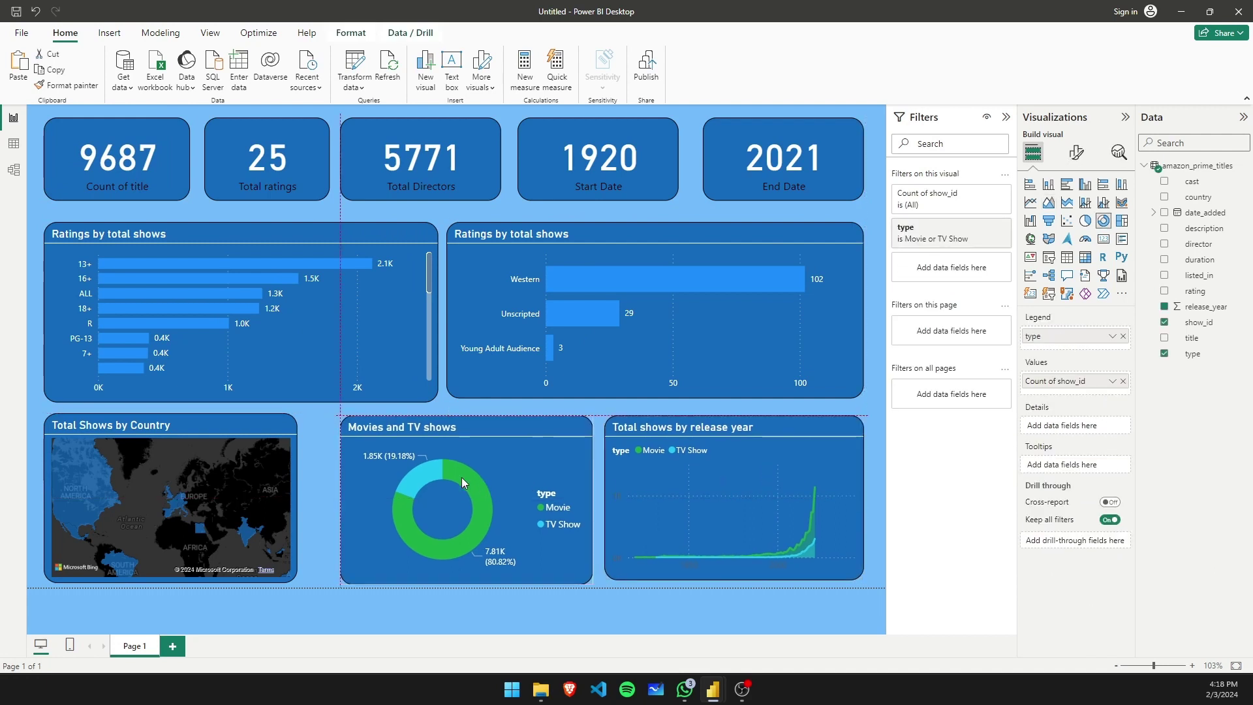
click(217, 464)
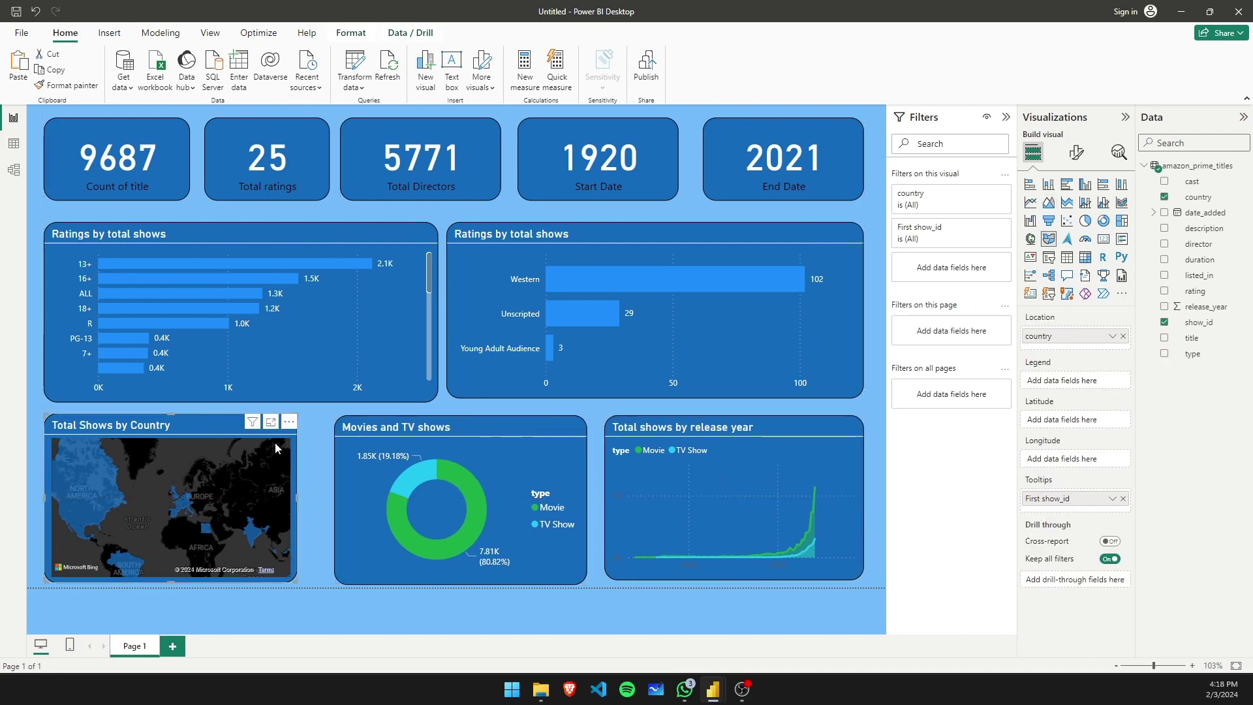
drag(427, 456, 423, 457)
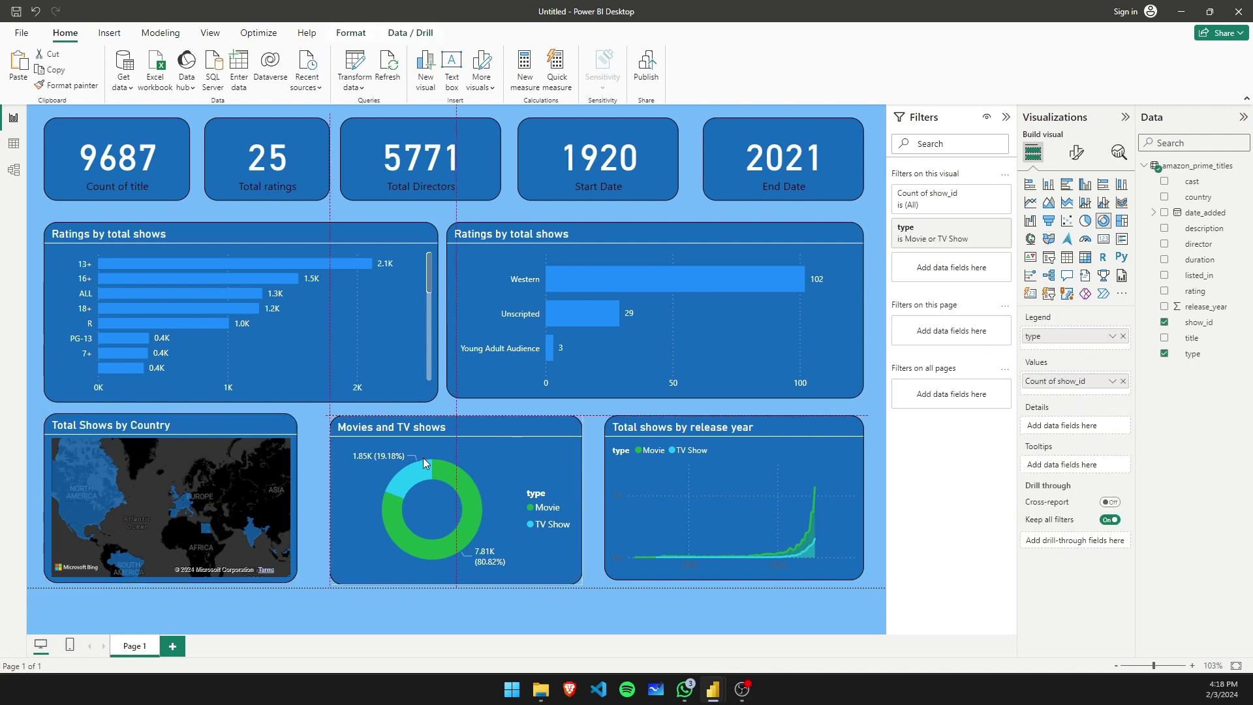
click(593, 417)
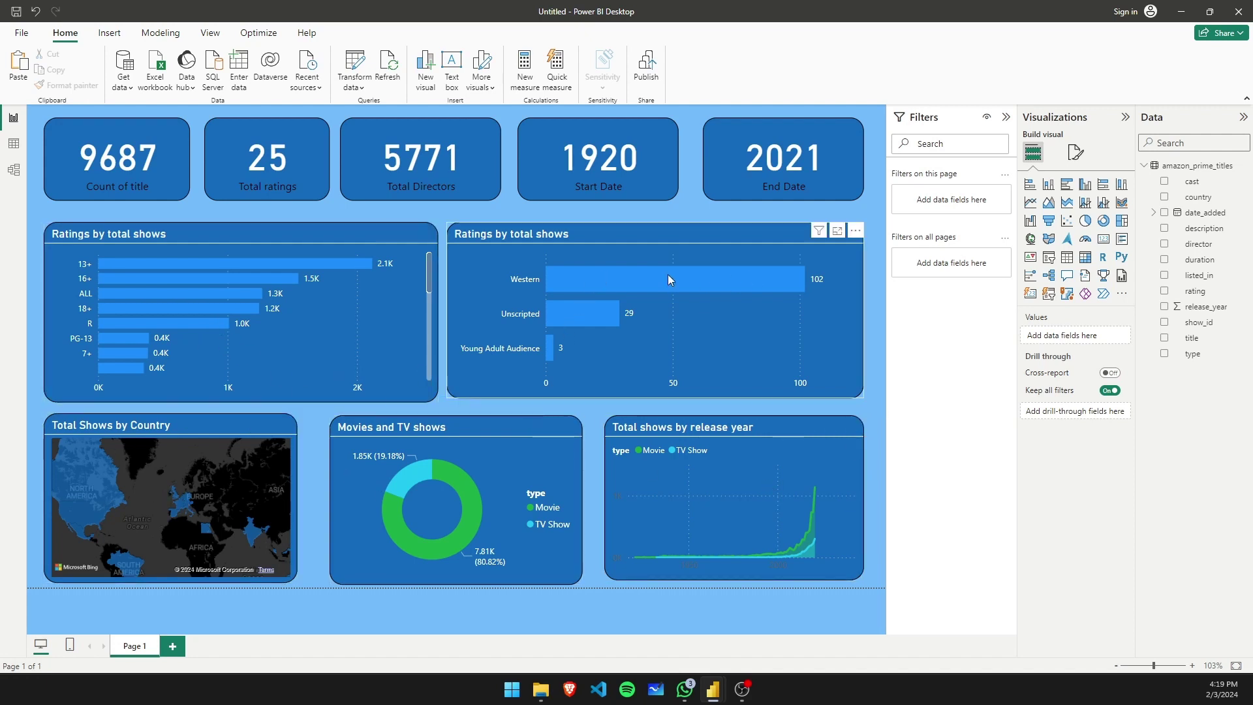
- Cross-filter the report by the 13+ rating bar to check the other visuals, and clear the selection
click(155, 264)
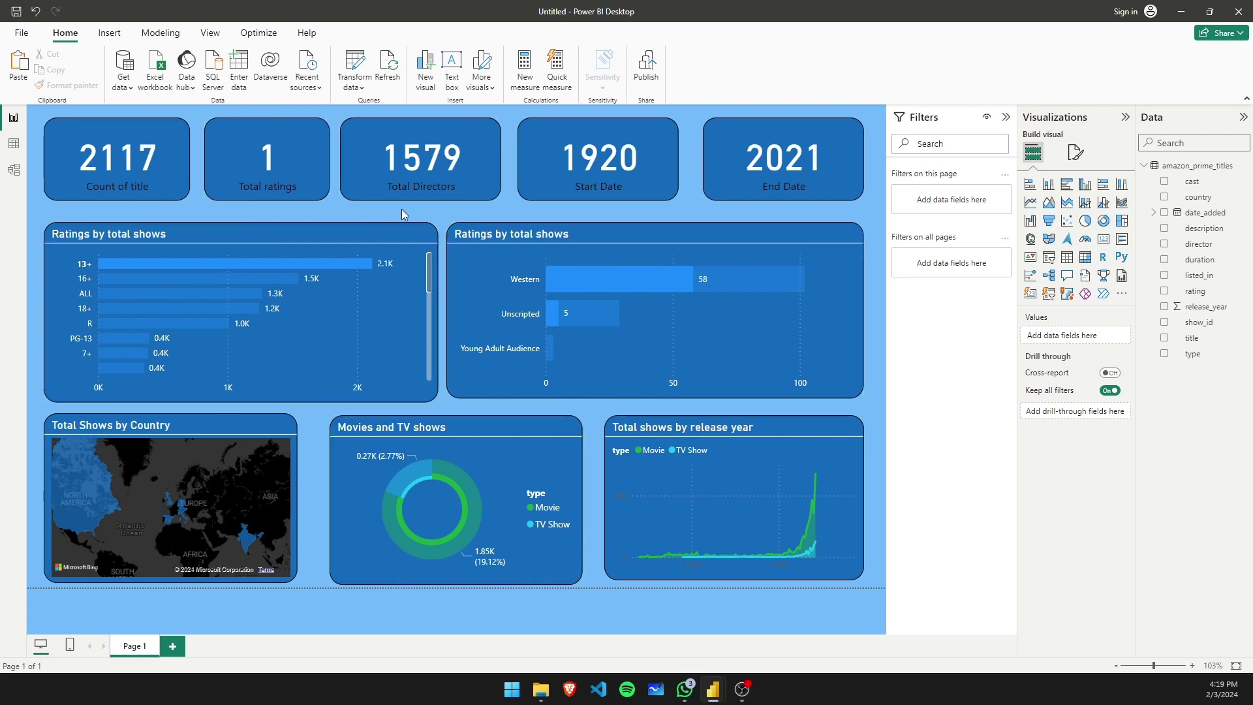
click(245, 264)
click(244, 264)
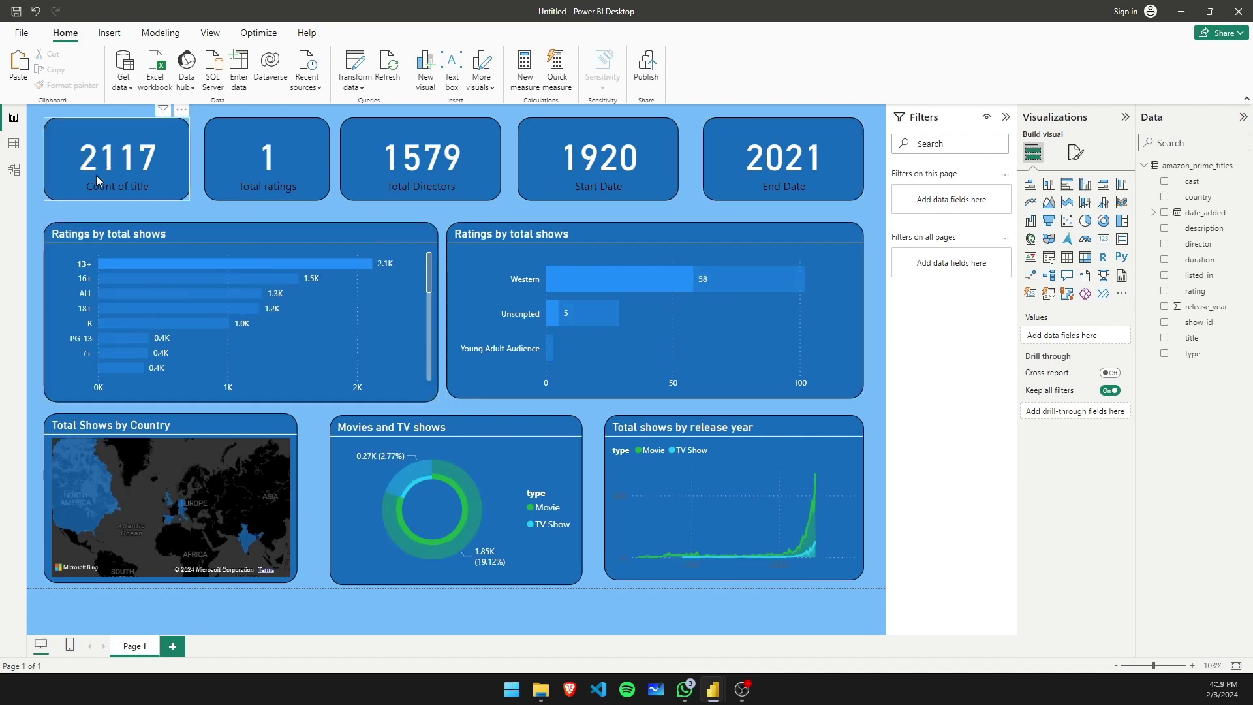
click(174, 257)
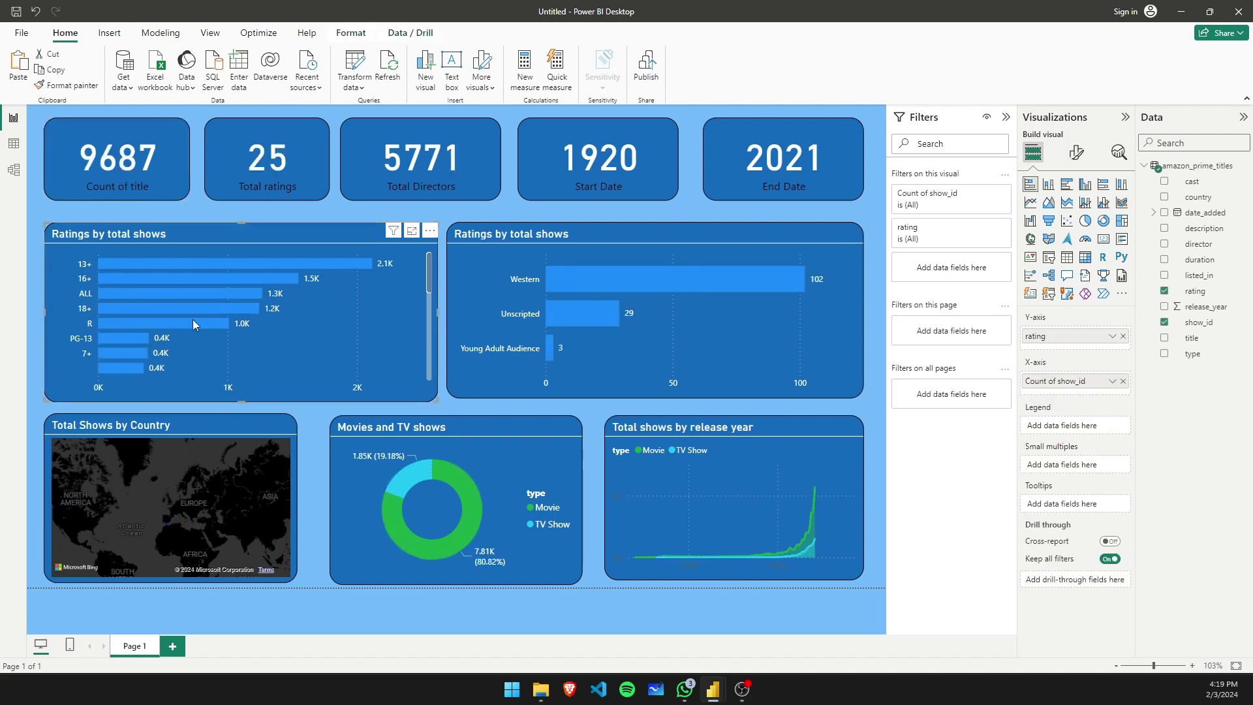
- Cross-filter the report by Canada on the Total Shows by Country map to check the other visuals, and clear the selection
click(113, 480)
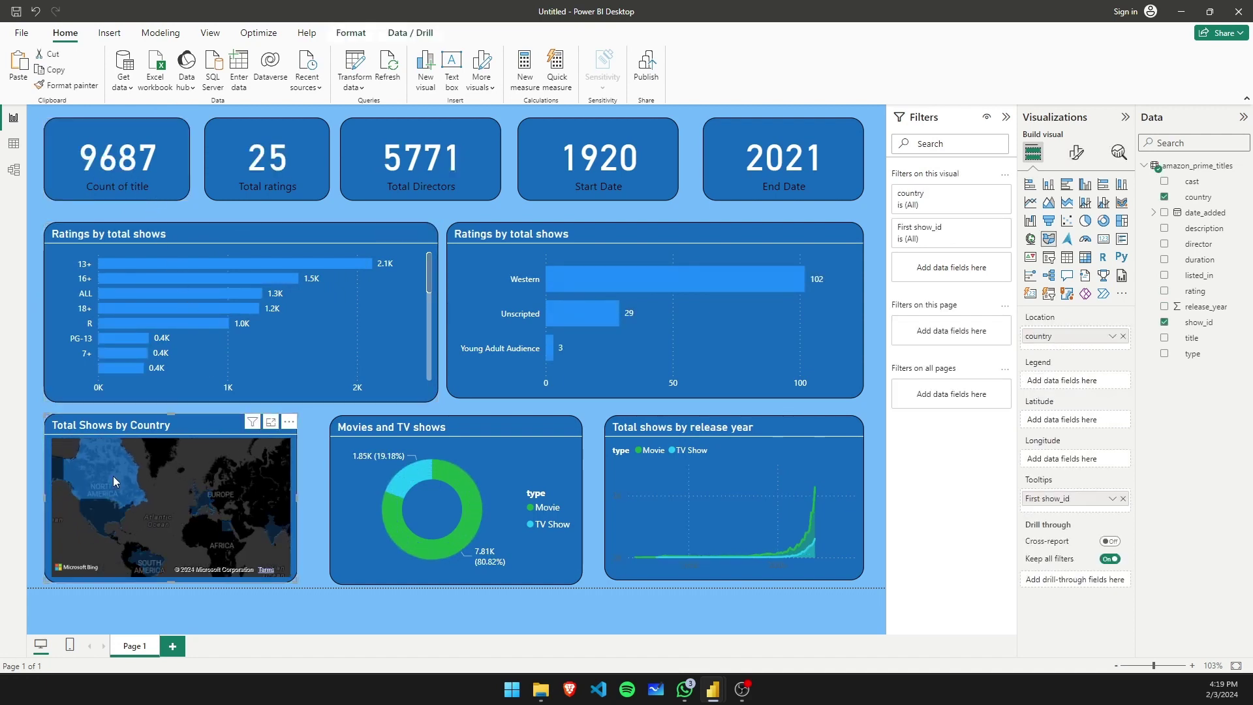
click(114, 481)
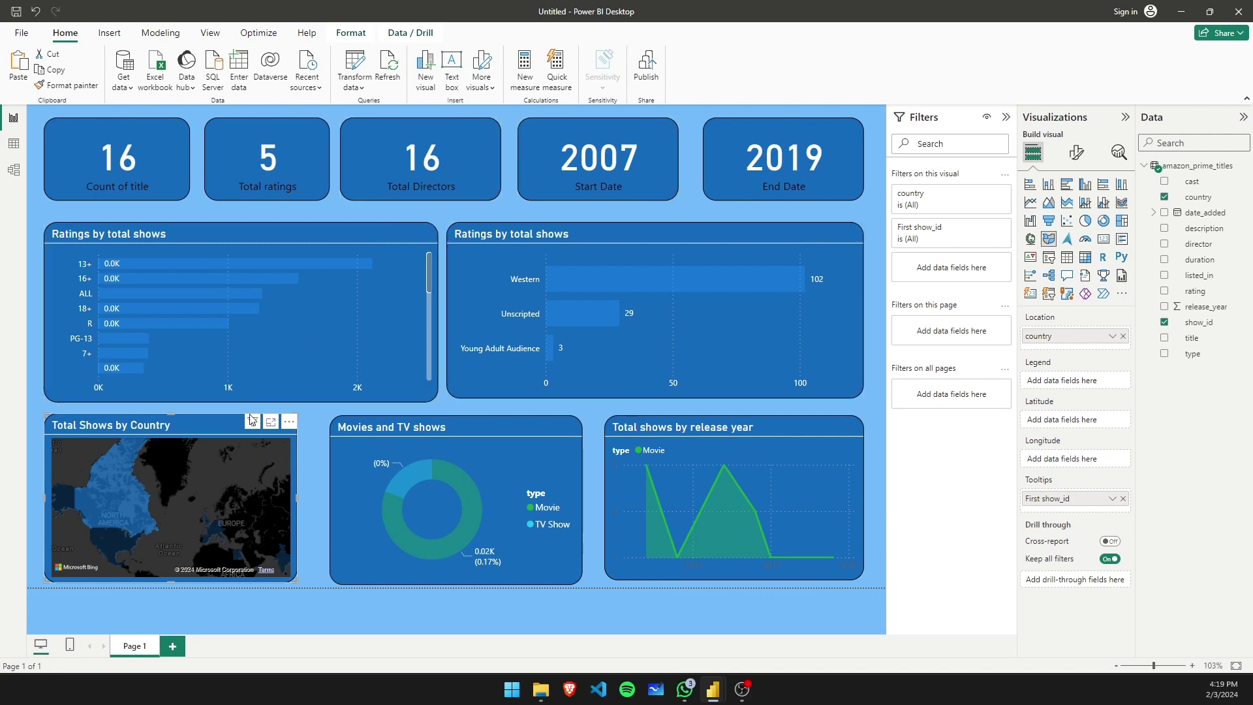
click(307, 417)
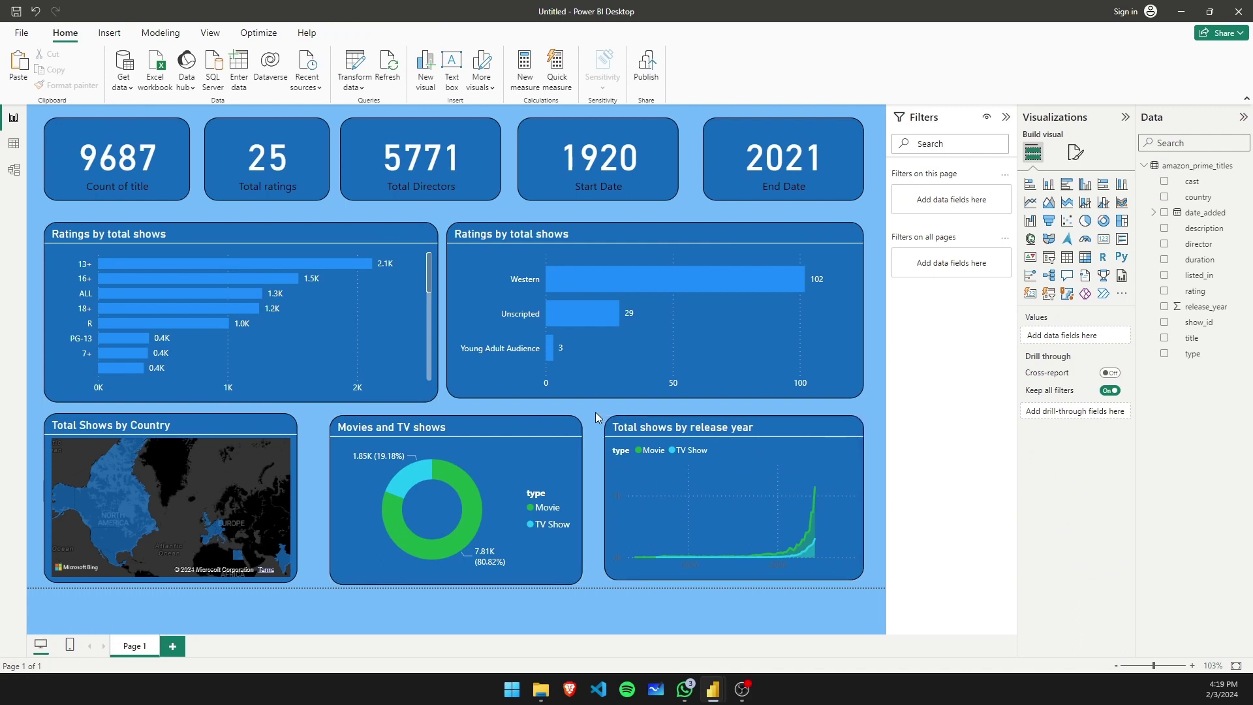
- Extend the Total shows by release year area chart slightly downward to match the donut chart's lower edge
click(802, 568)
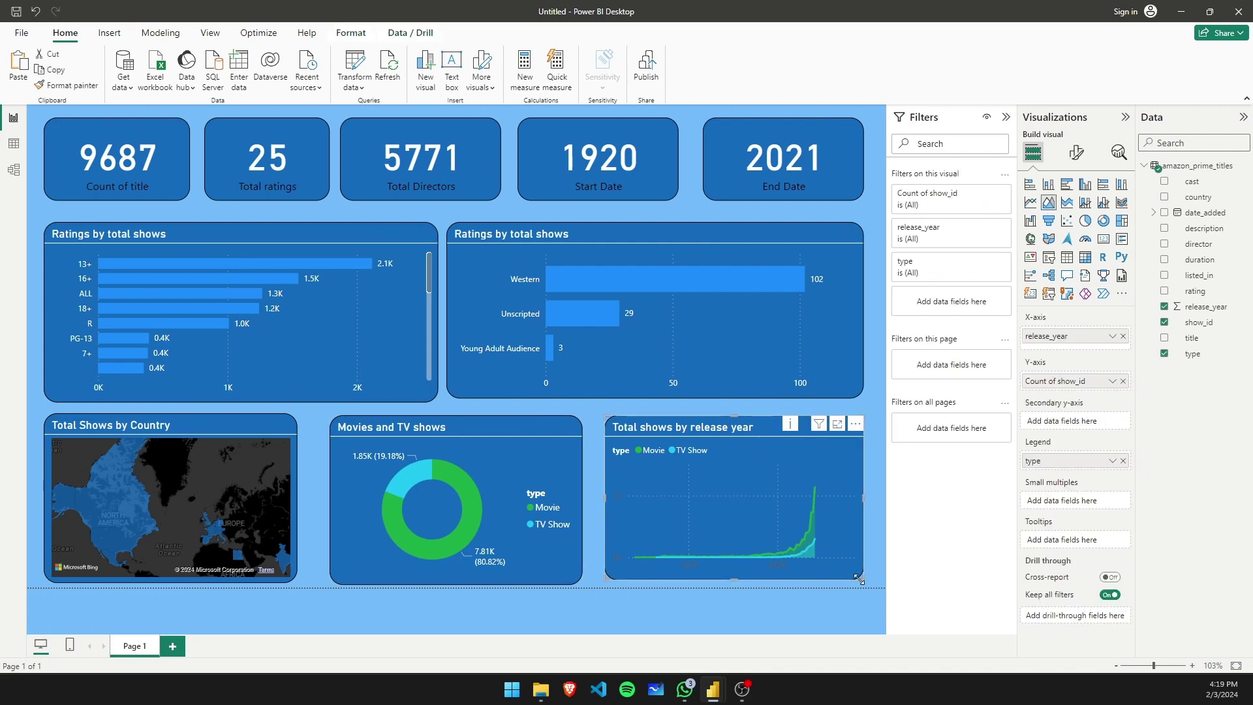
drag(859, 578, 863, 585)
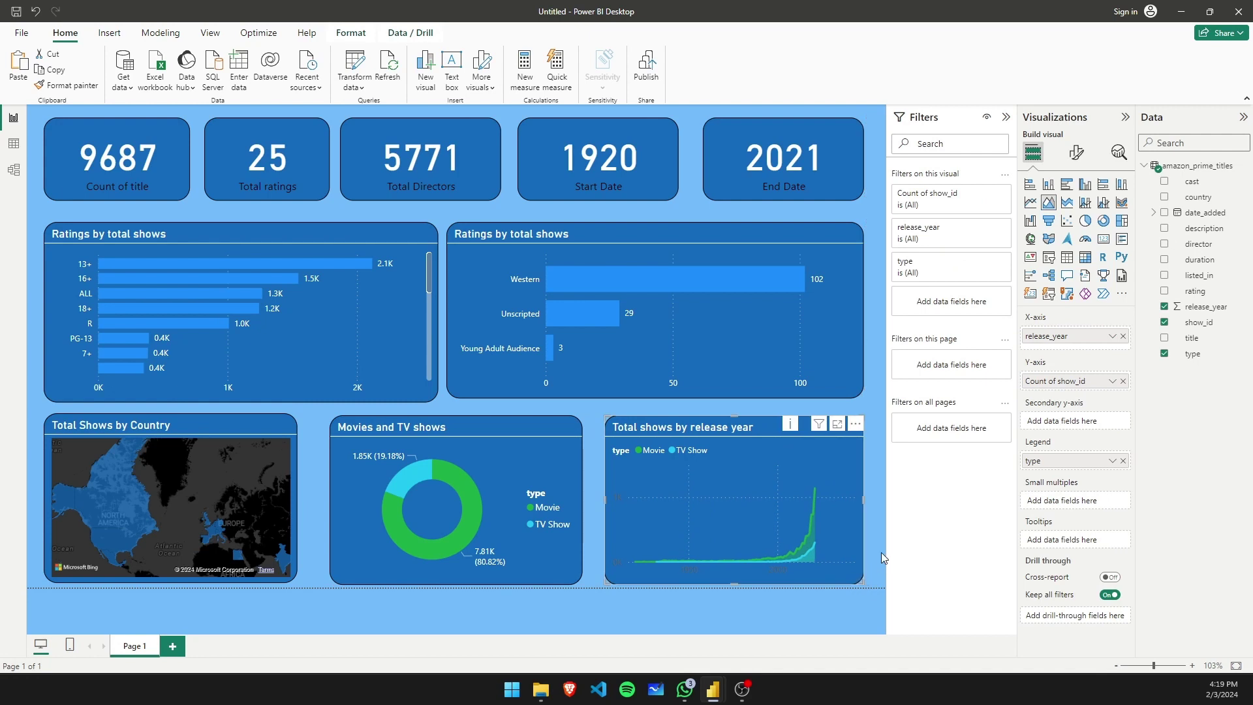
click(878, 556)
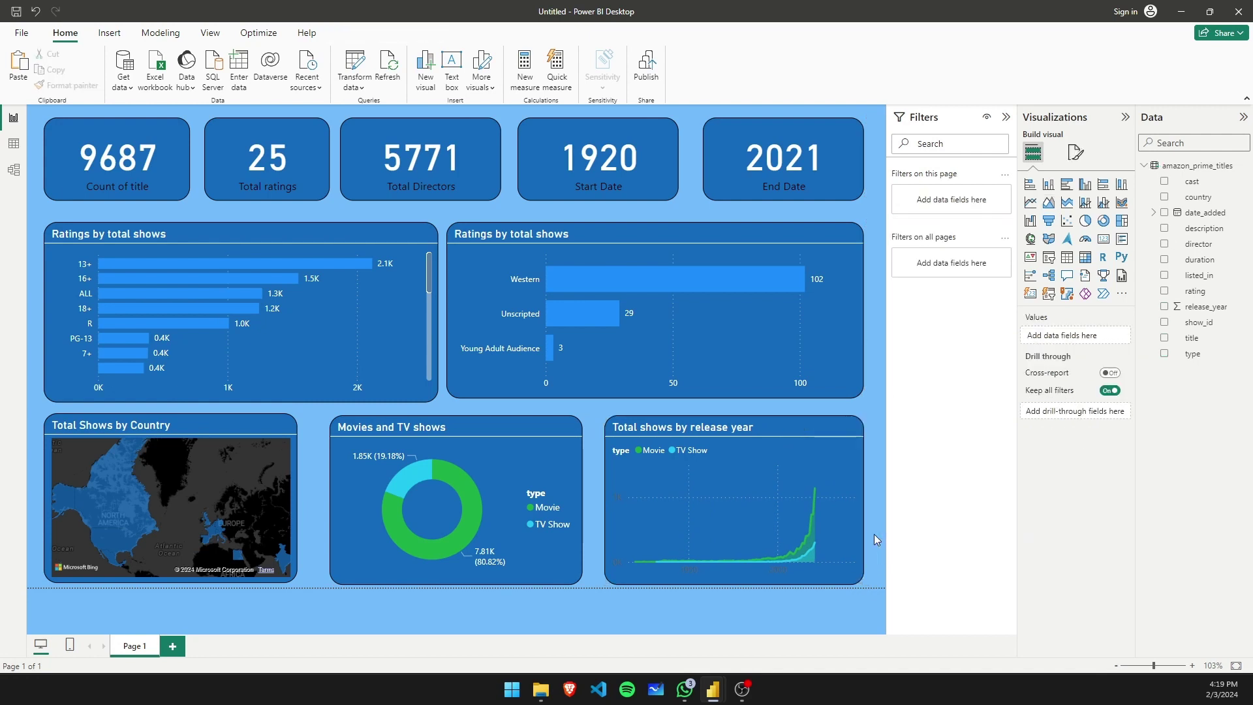